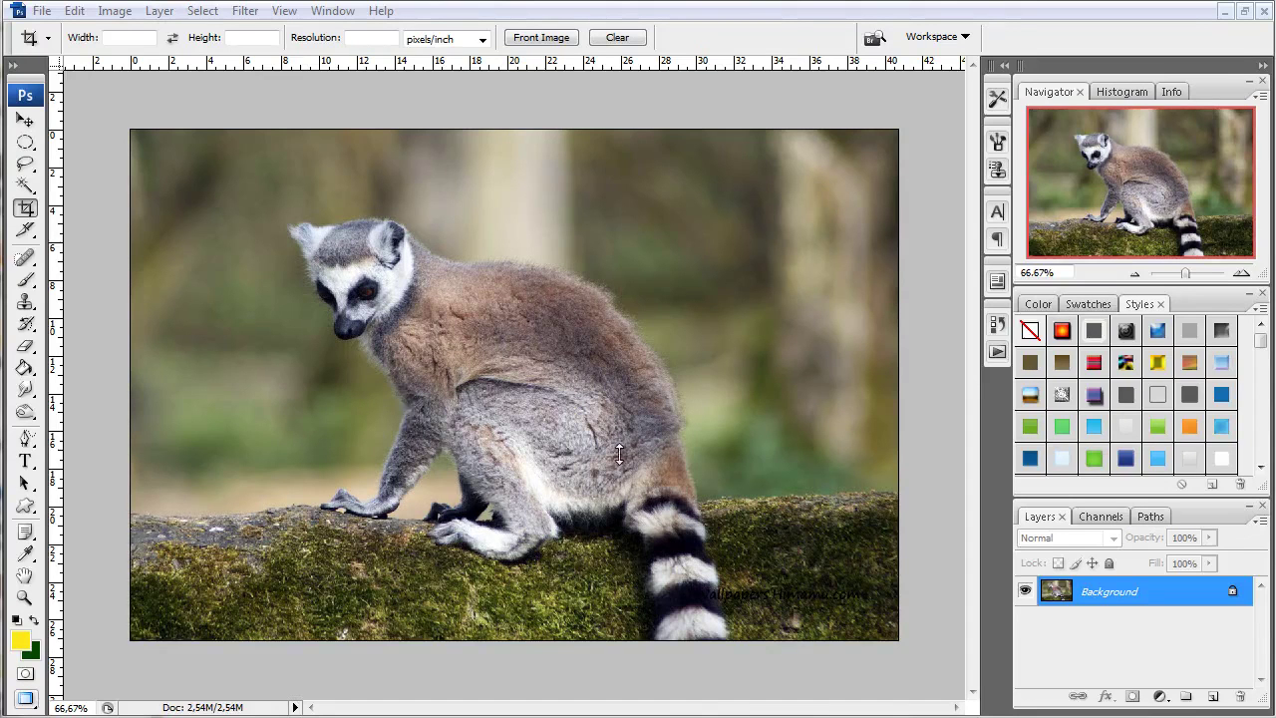
Preview the moon sky image fitted to the window, then return to the lemur photo
{"action": "key", "text": "ctrl+Tab"}
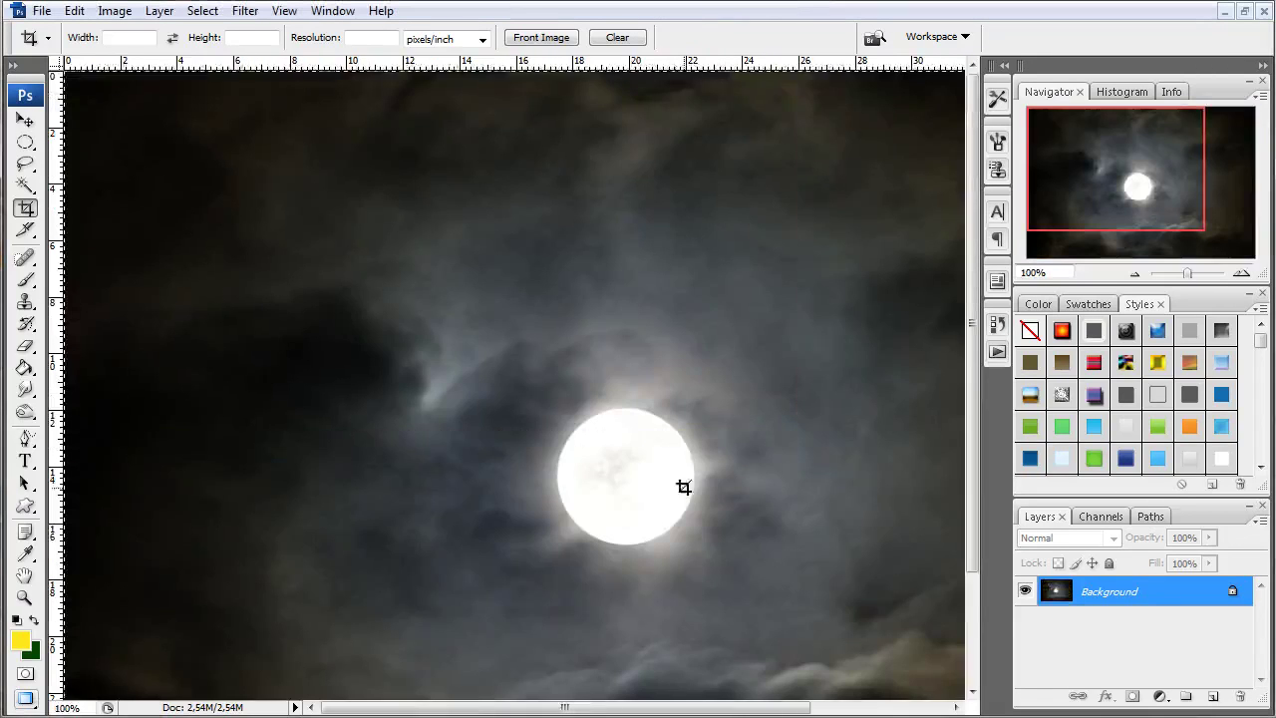
{"action": "key", "text": "ctrl+0"}
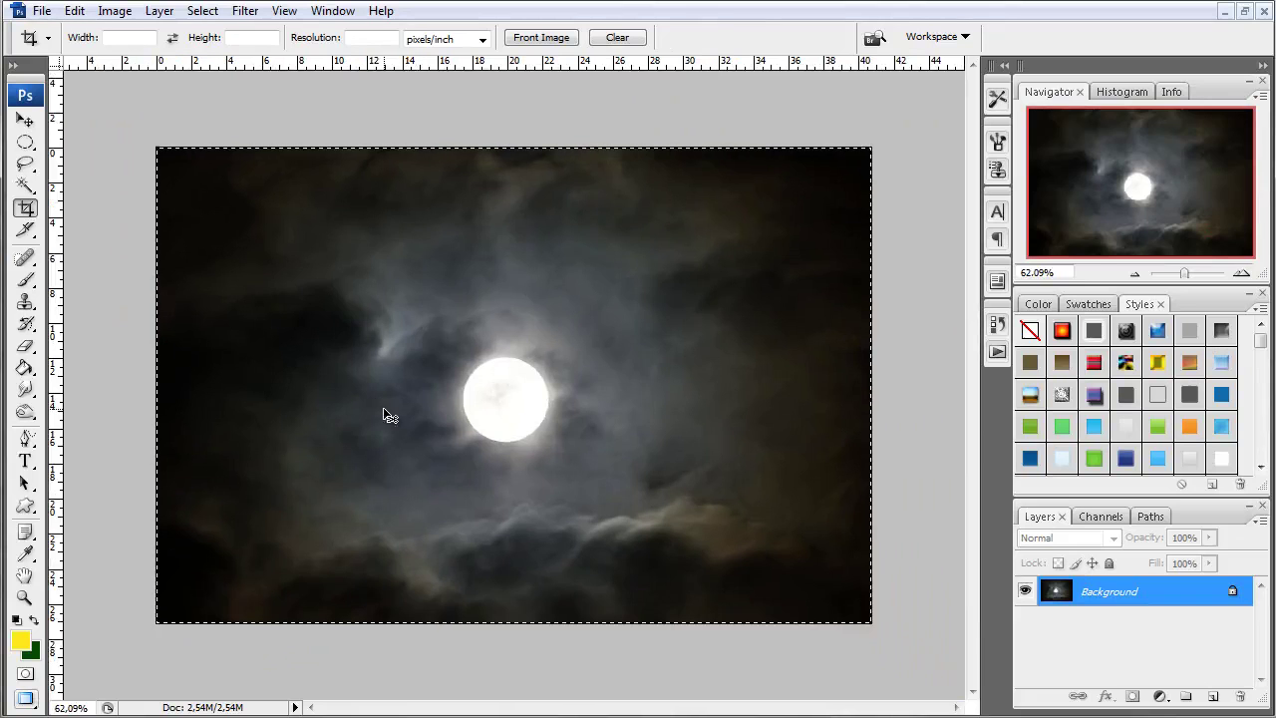
{"action": "key", "text": "ctrl+Tab"}
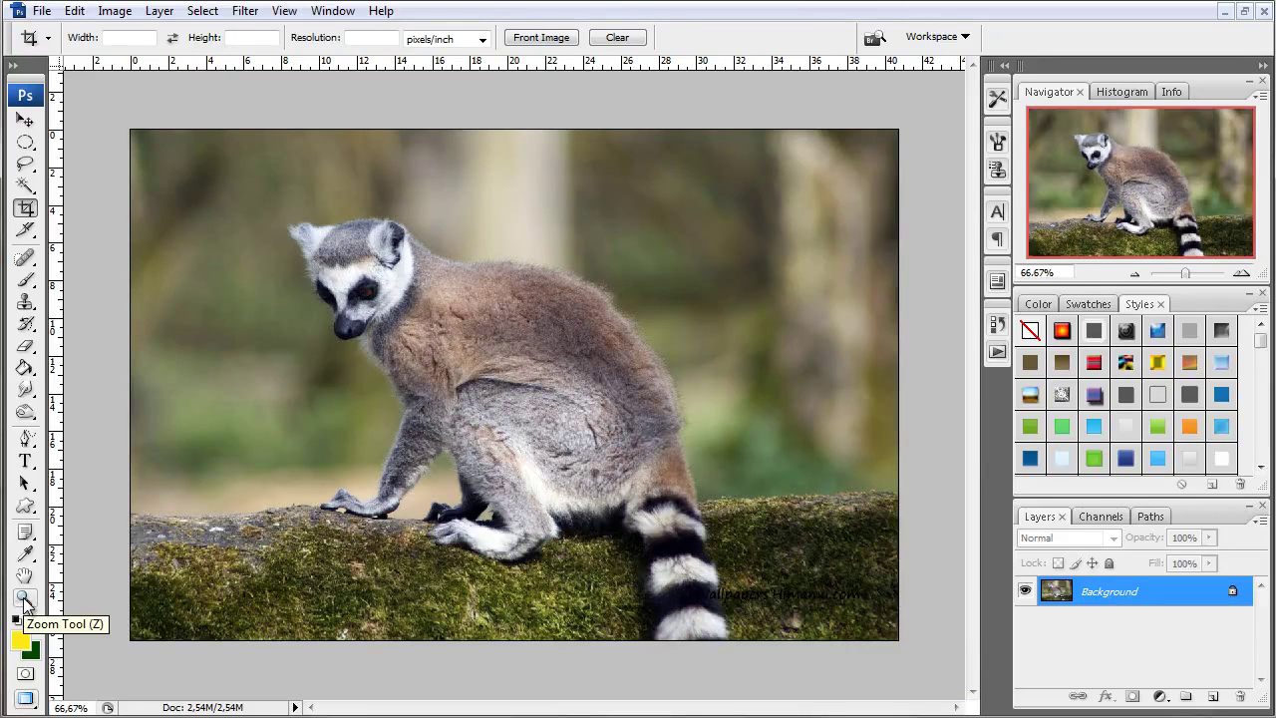
Convert the locked Background into an editable layer named Lemur
{"action": "double_click", "coordinate": [1051, 594]}
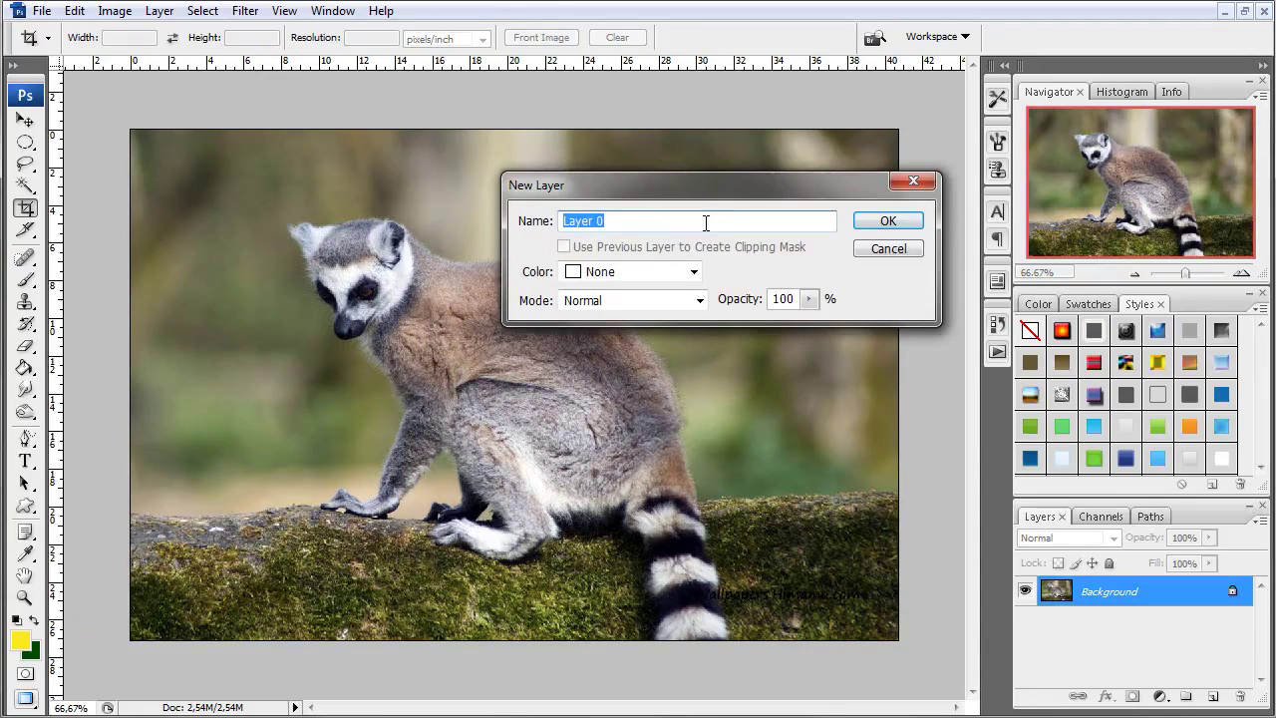
{"action": "type", "text": "Lemur"}
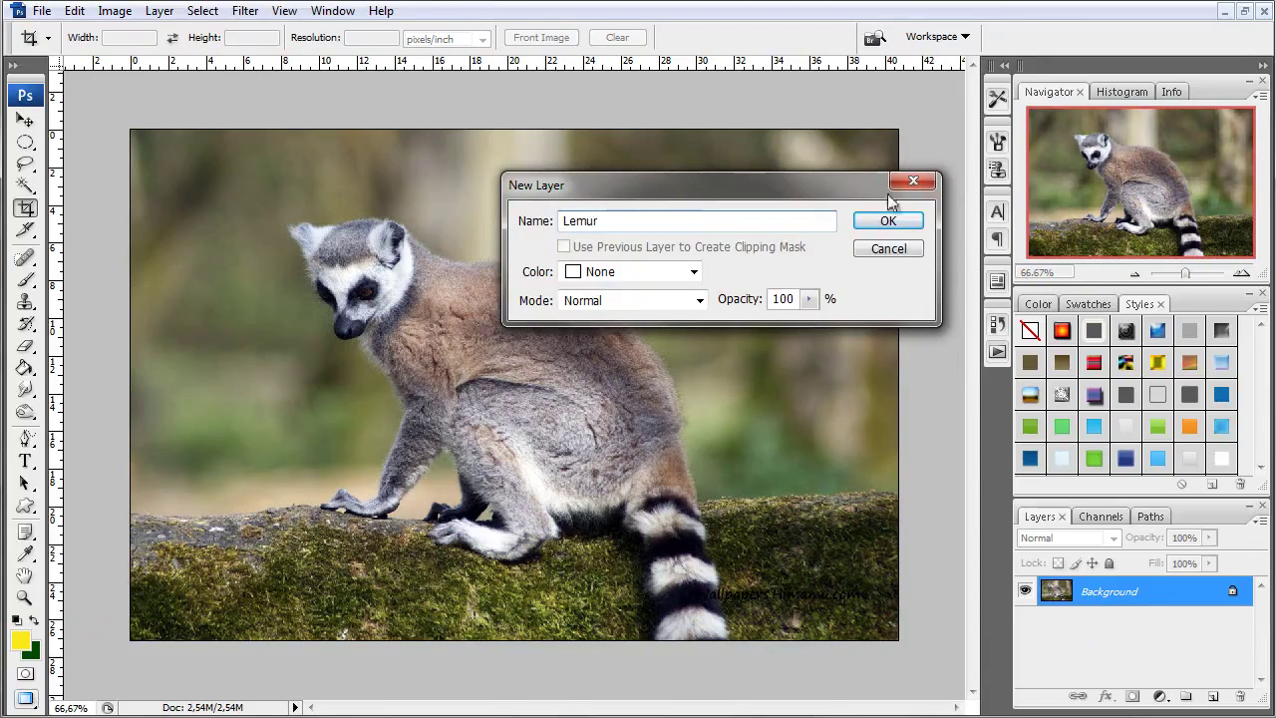
{"action": "left_click", "coordinate": [886, 219]}
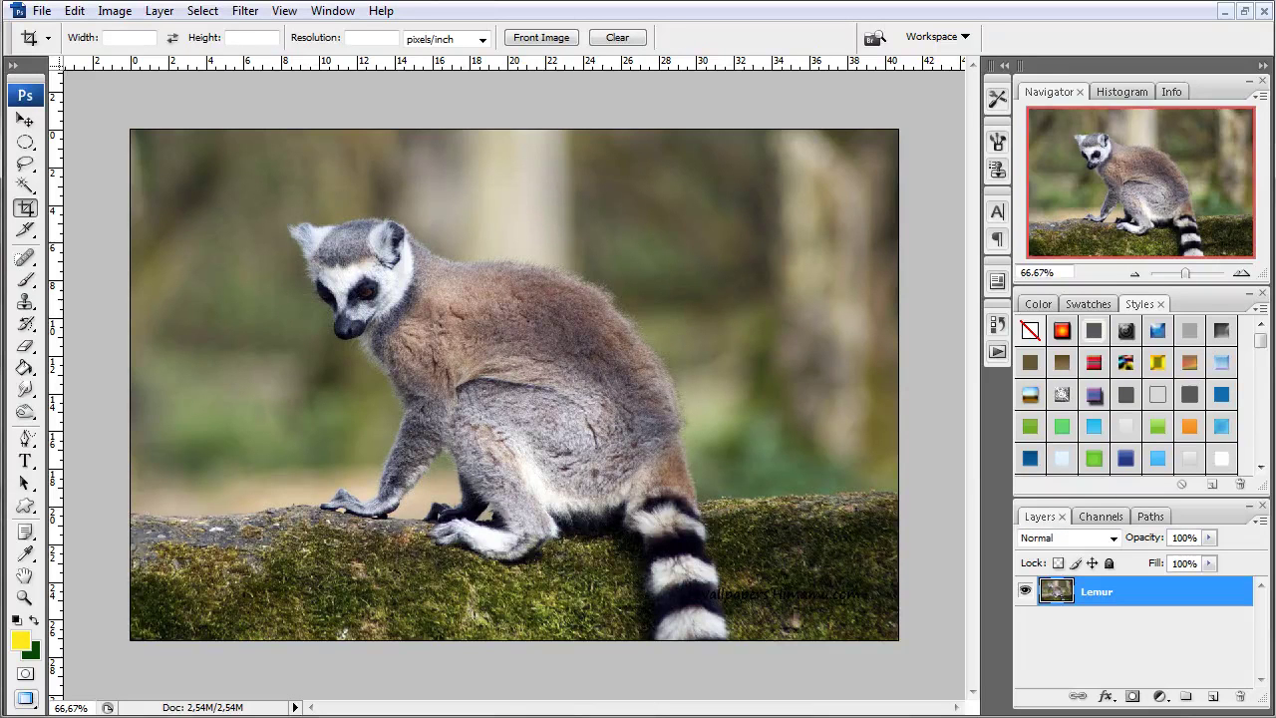
Zoom in on the lemur's head, then pan over its body, tail and mossy log
{"action": "left_click", "coordinate": [25, 598]}
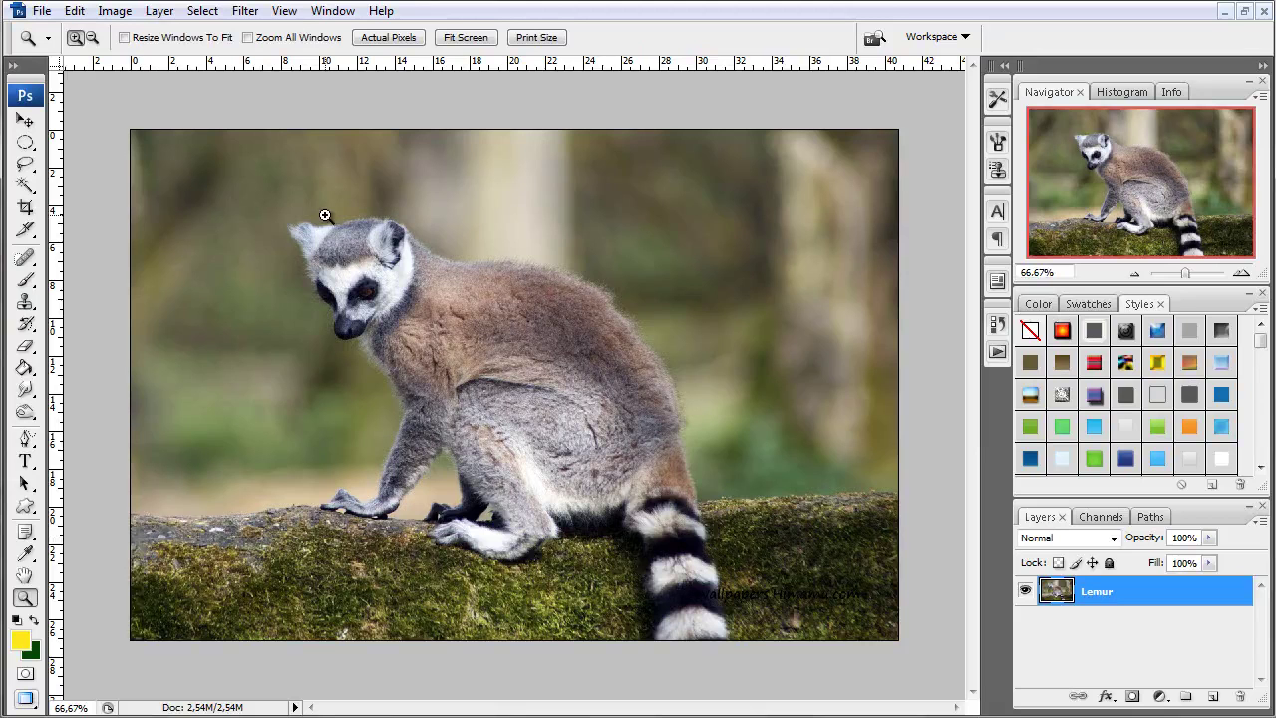
{"action": "left_click_drag", "start_coordinate": [239, 196], "coordinate": [671, 399]}
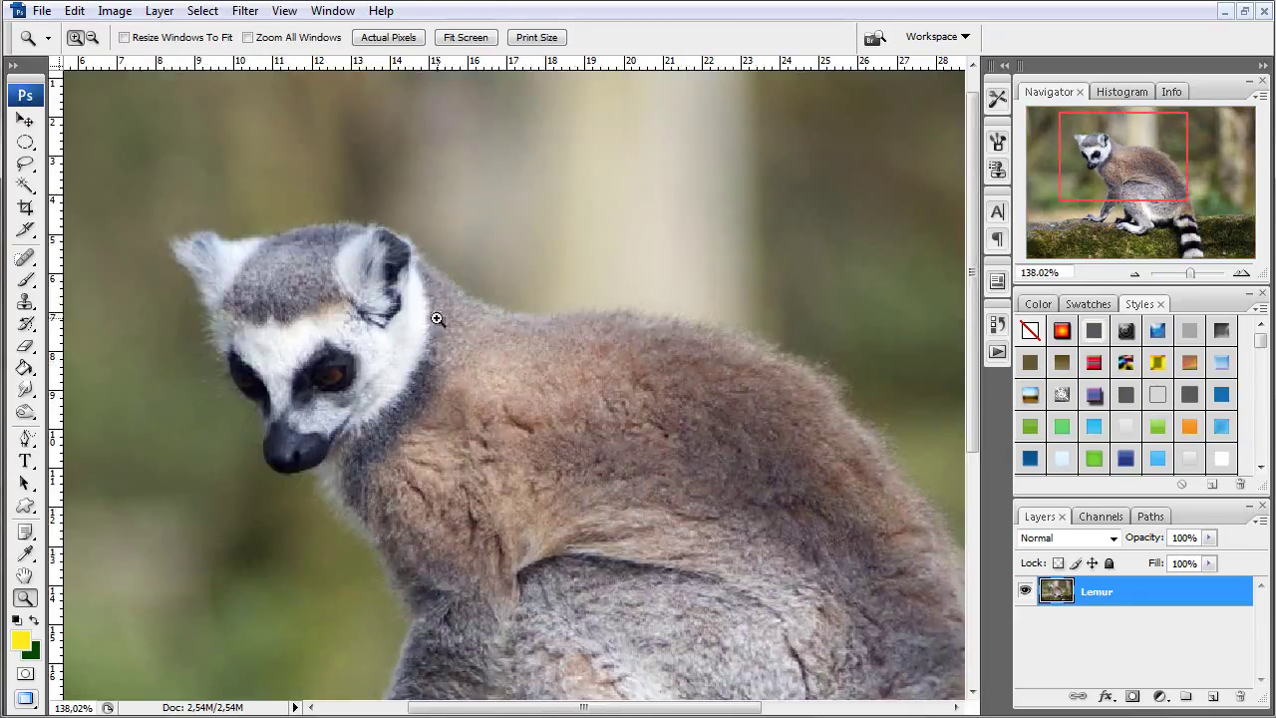
{"action": "left_click_drag", "start_coordinate": [315, 398], "coordinate": [416, 244]}
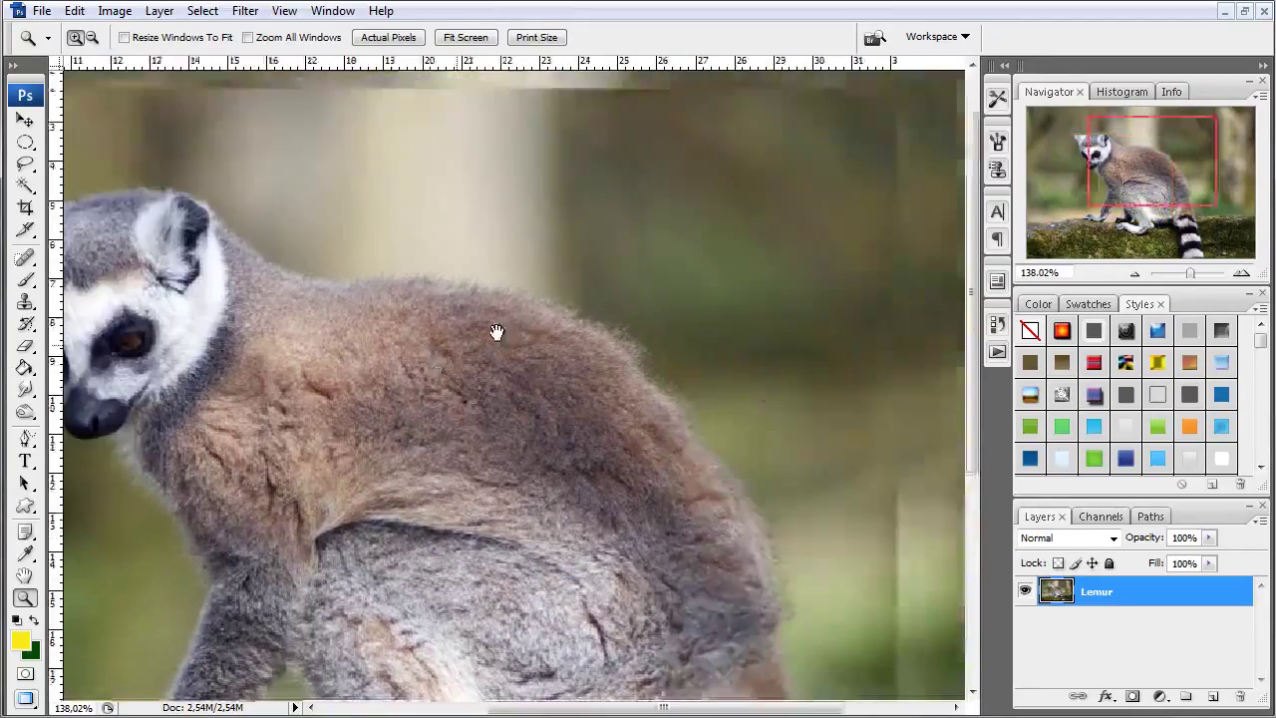
{"action": "mouse_move", "coordinate": [606, 521]}
{"action": "left_mouse_down"}
{"action": "mouse_move", "coordinate": [536, 442]}
{"action": "mouse_move", "coordinate": [390, 219]}
{"action": "left_mouse_up"}
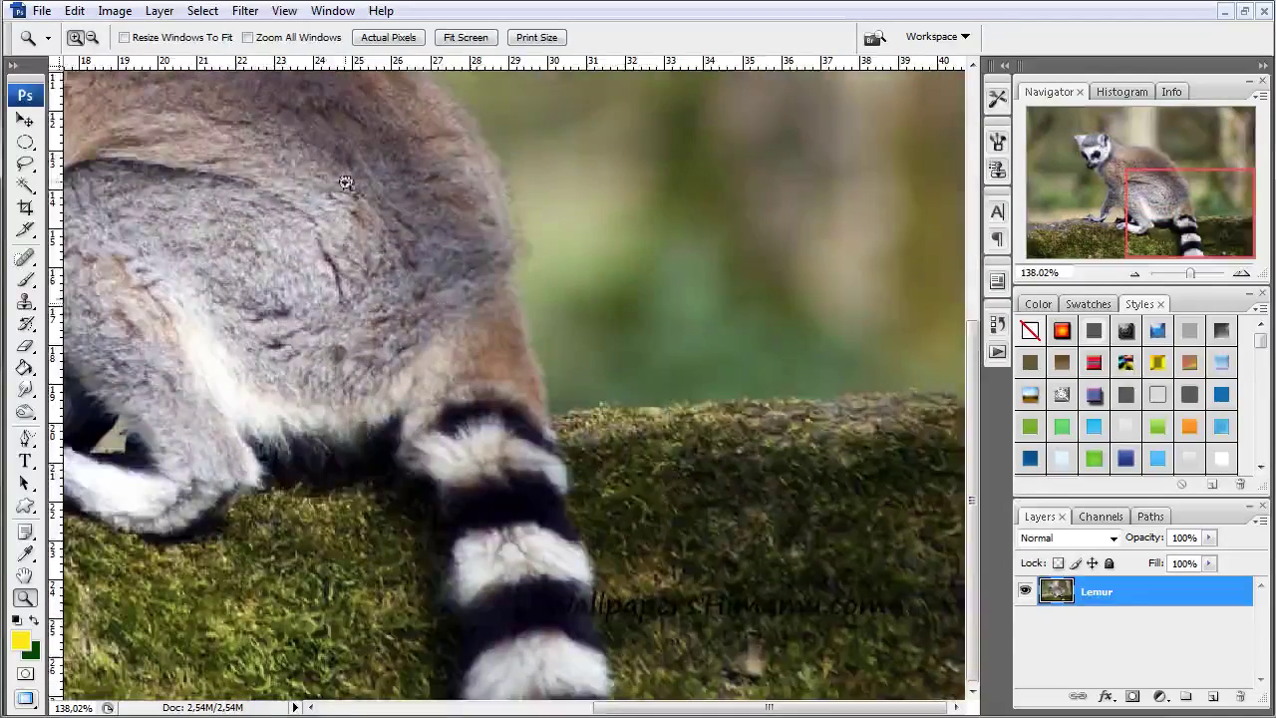
Pan back to the head and briefly open the Filter menu without applying anything
{"action": "left_click_drag", "start_coordinate": [345, 182], "coordinate": [640, 456]}
{"action": "mouse_move", "coordinate": [336, 186]}
{"action": "left_mouse_down"}
{"action": "mouse_move", "coordinate": [499, 299]}
{"action": "mouse_move", "coordinate": [458, 152]}
{"action": "mouse_move", "coordinate": [567, 99]}
{"action": "left_mouse_up"}
{"action": "mouse_move", "coordinate": [731, 293]}
{"action": "left_mouse_down"}
{"action": "mouse_move", "coordinate": [688, 350]}
{"action": "mouse_move", "coordinate": [509, 373]}
{"action": "left_mouse_up"}
{"action": "left_click", "coordinate": [246, 17]}
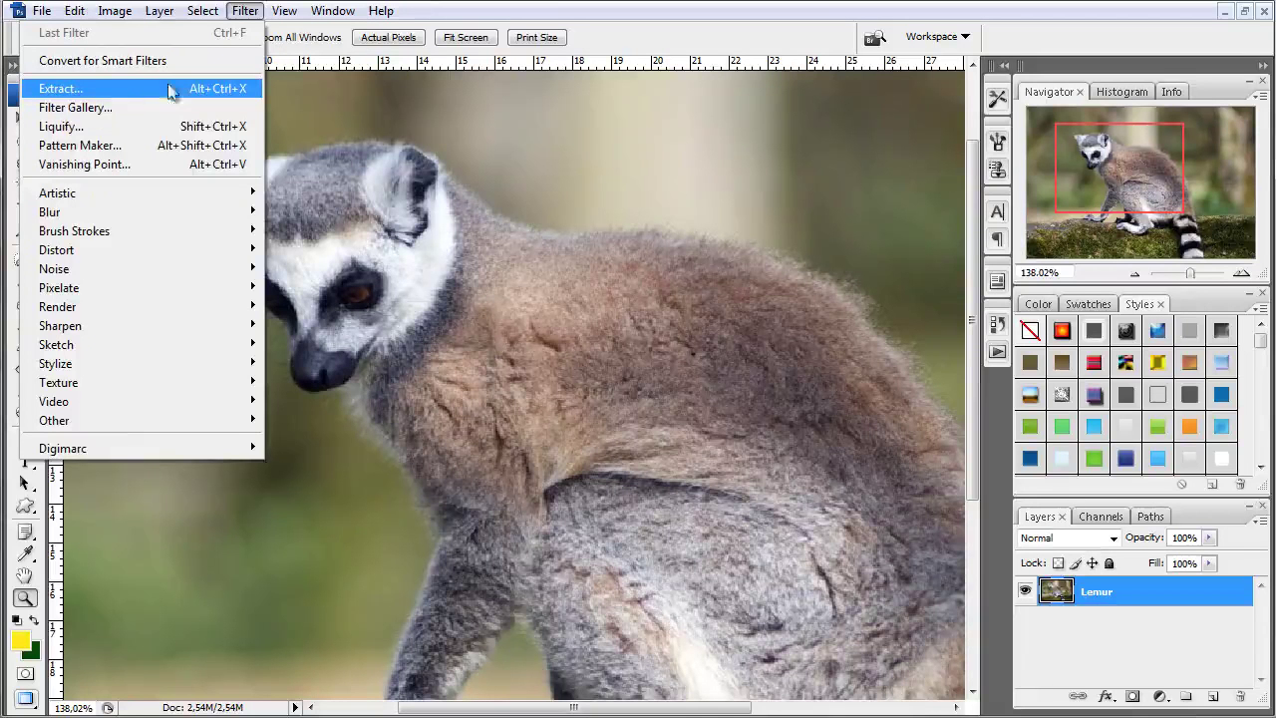
{"action": "left_click", "coordinate": [428, 6]}
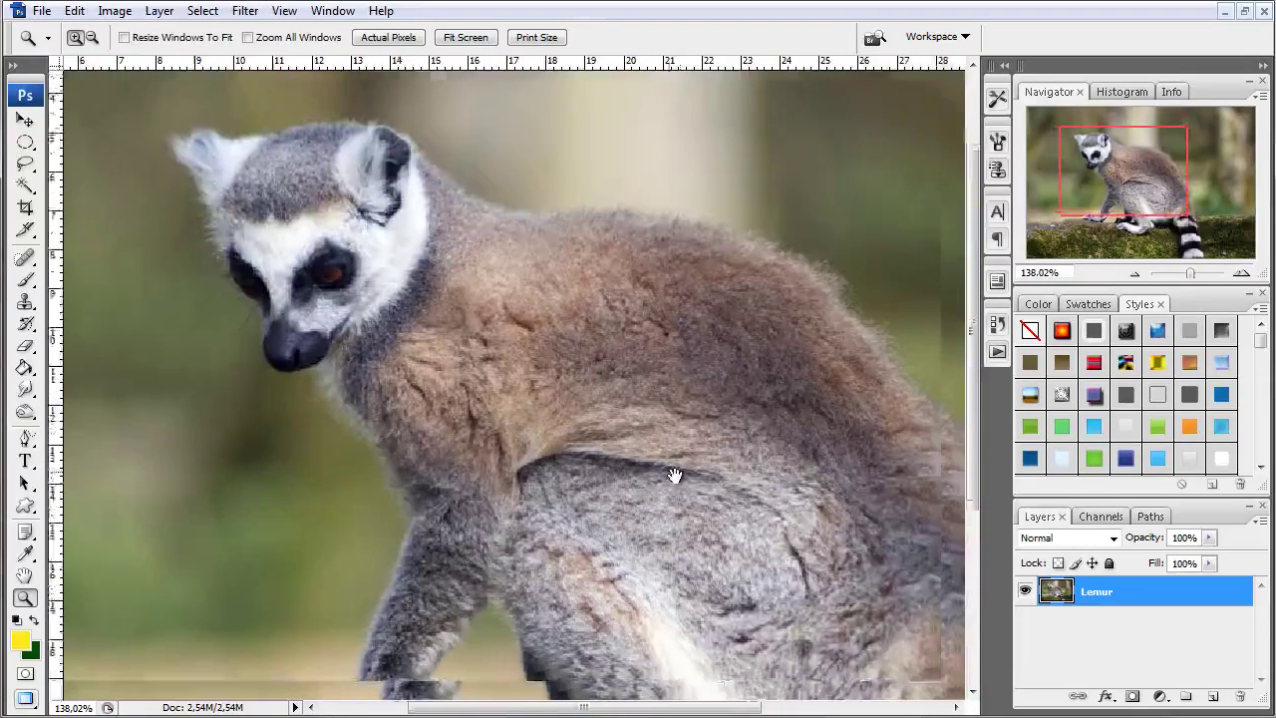
Look over the tail, then reframe the view on the lemur's head
{"action": "scroll", "coordinate": [638, 398], "scroll_direction": "down", "scroll_amount": 5}
{"action": "scroll", "coordinate": [598, 478], "scroll_direction": "right", "scroll_amount": 5}
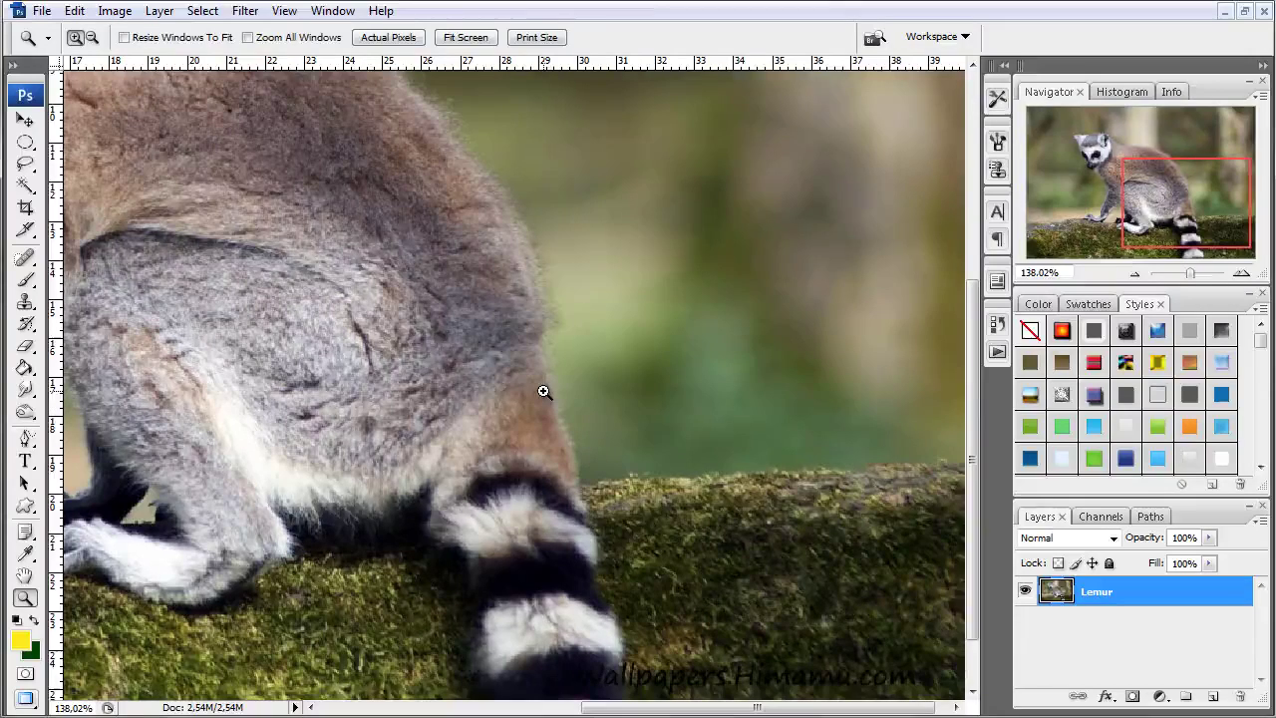
{"action": "left_click_drag", "start_coordinate": [749, 425], "coordinate": [718, 408]}
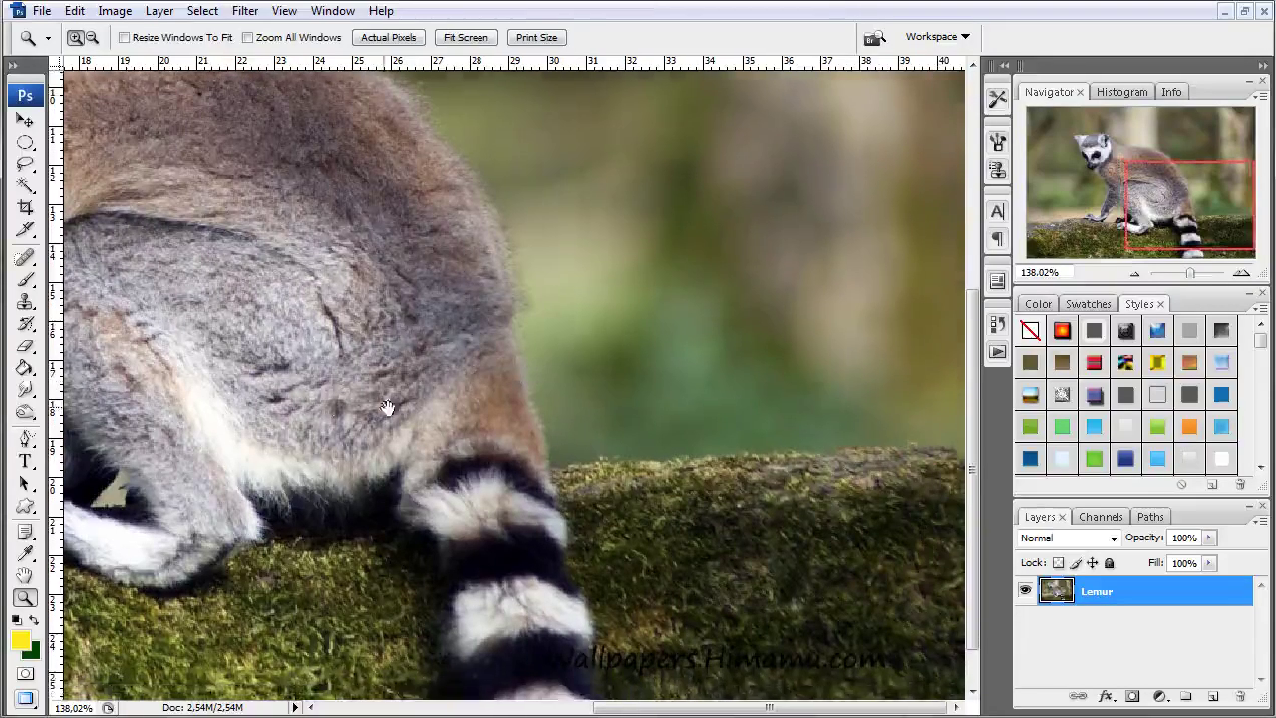
{"action": "left_click_drag", "start_coordinate": [223, 145], "coordinate": [691, 345]}
{"action": "left_click_drag", "start_coordinate": [223, 185], "coordinate": [422, 255]}
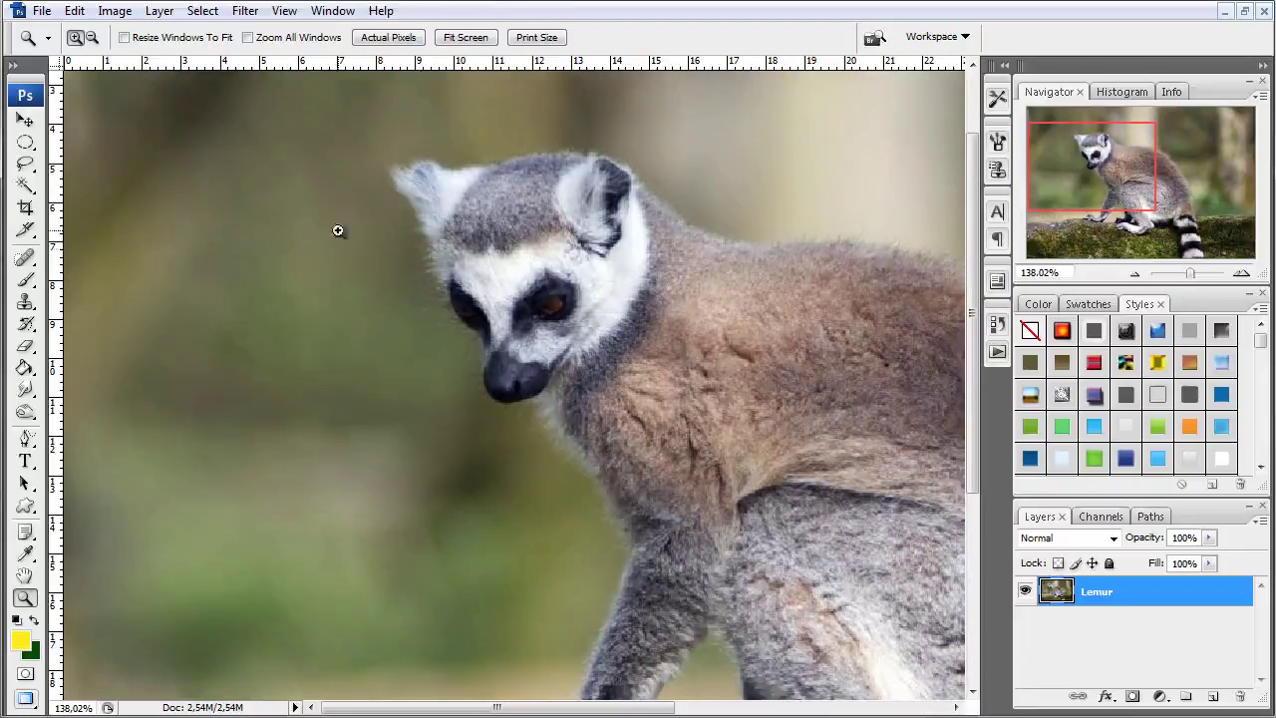
Choose the Eraser with a 21 px brush at 30% hardness
{"action": "left_click", "coordinate": [25, 345]}
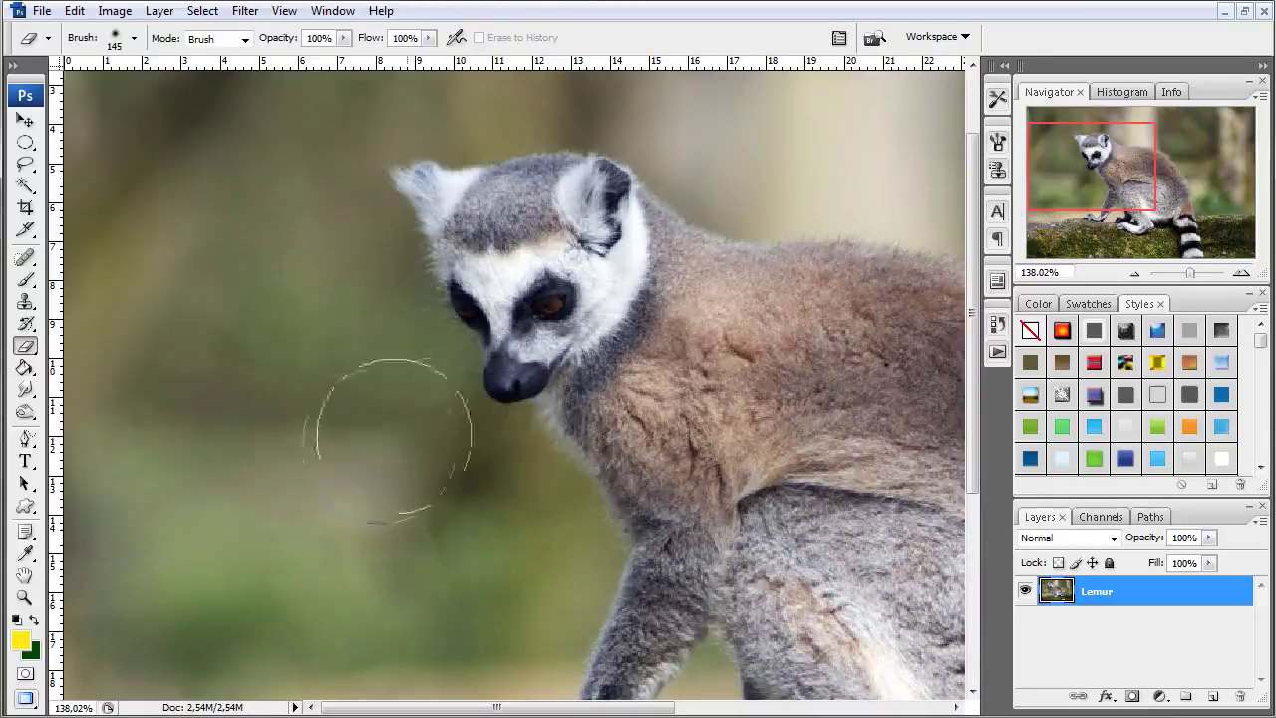
{"action": "left_click", "coordinate": [133, 39]}
{"action": "left_click_drag", "start_coordinate": [148, 92], "coordinate": [59, 92]}
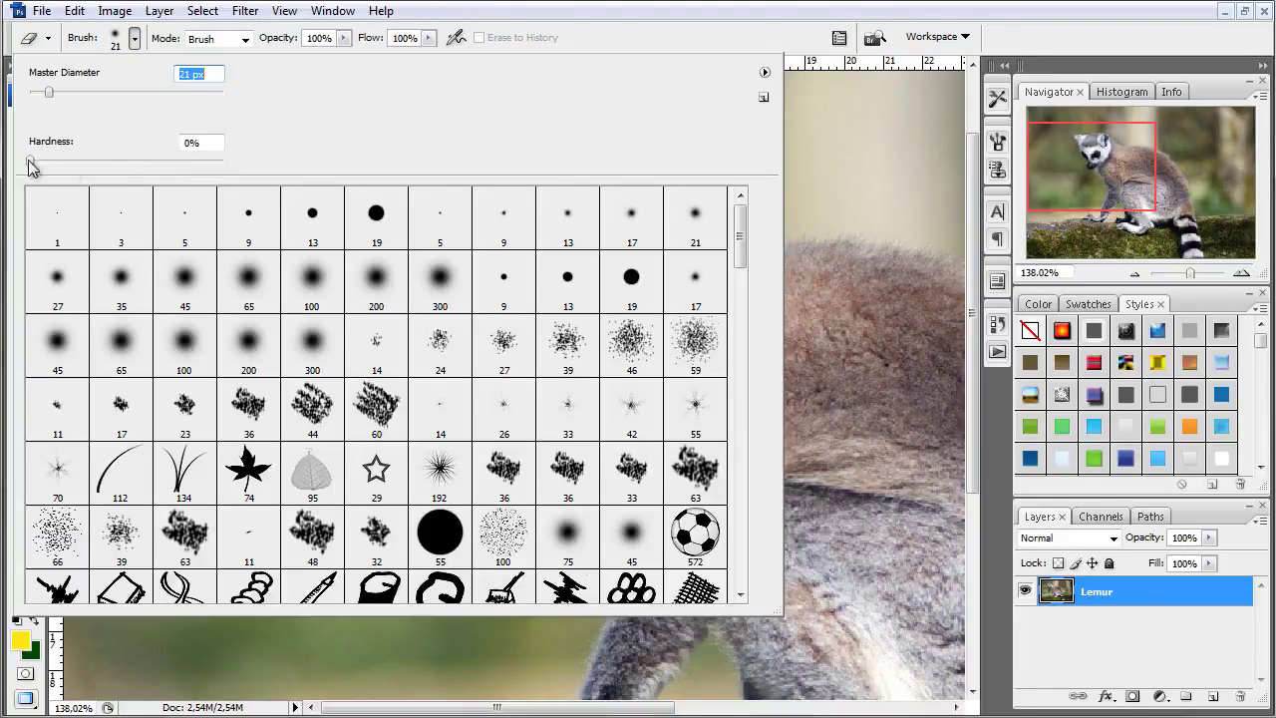
{"action": "left_click_drag", "start_coordinate": [31, 166], "coordinate": [81, 165]}
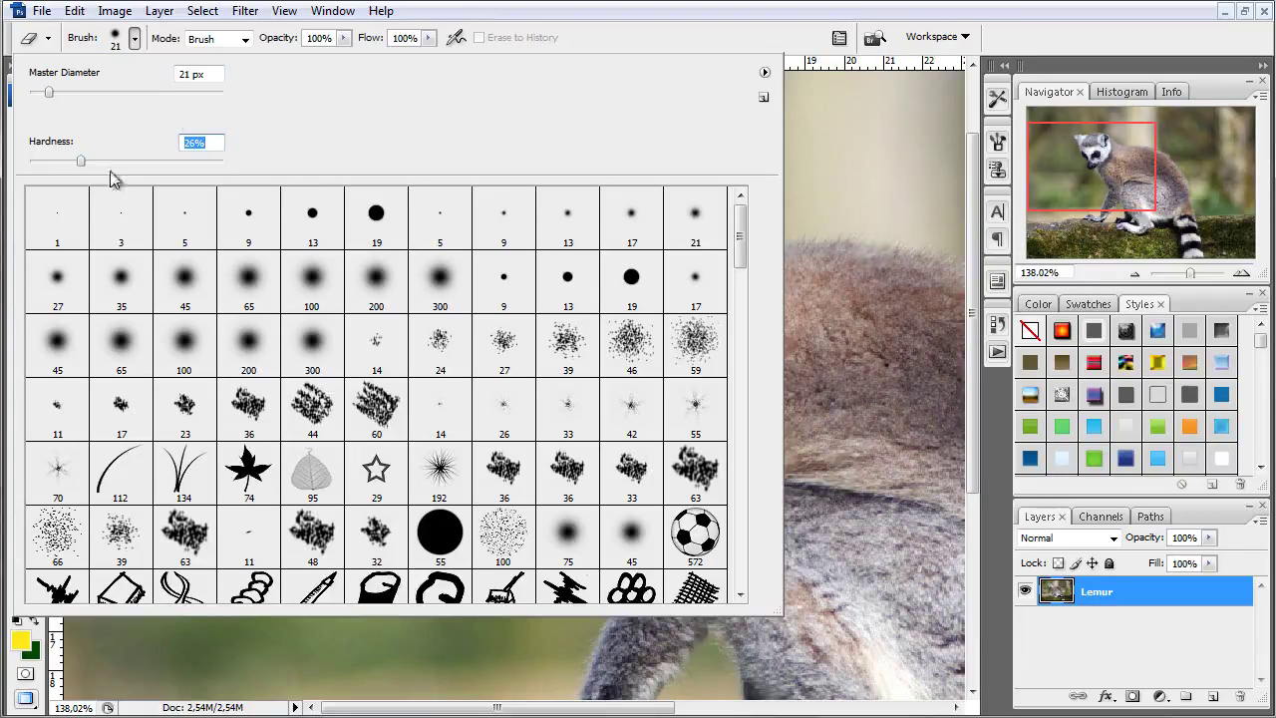
{"action": "type", "text": "30"}
{"action": "key", "text": "Return"}
Erase soft patches of background just above the lemur's head
{"action": "left_click_drag", "start_coordinate": [829, 190], "coordinate": [887, 179]}
{"action": "left_click_drag", "start_coordinate": [723, 133], "coordinate": [802, 132]}
{"action": "left_click_drag", "start_coordinate": [628, 98], "coordinate": [683, 108]}
{"action": "mouse_move", "coordinate": [578, 107]}
{"action": "left_mouse_down"}
{"action": "mouse_move", "coordinate": [593, 110]}
{"action": "mouse_move", "coordinate": [504, 104]}
{"action": "left_mouse_up"}
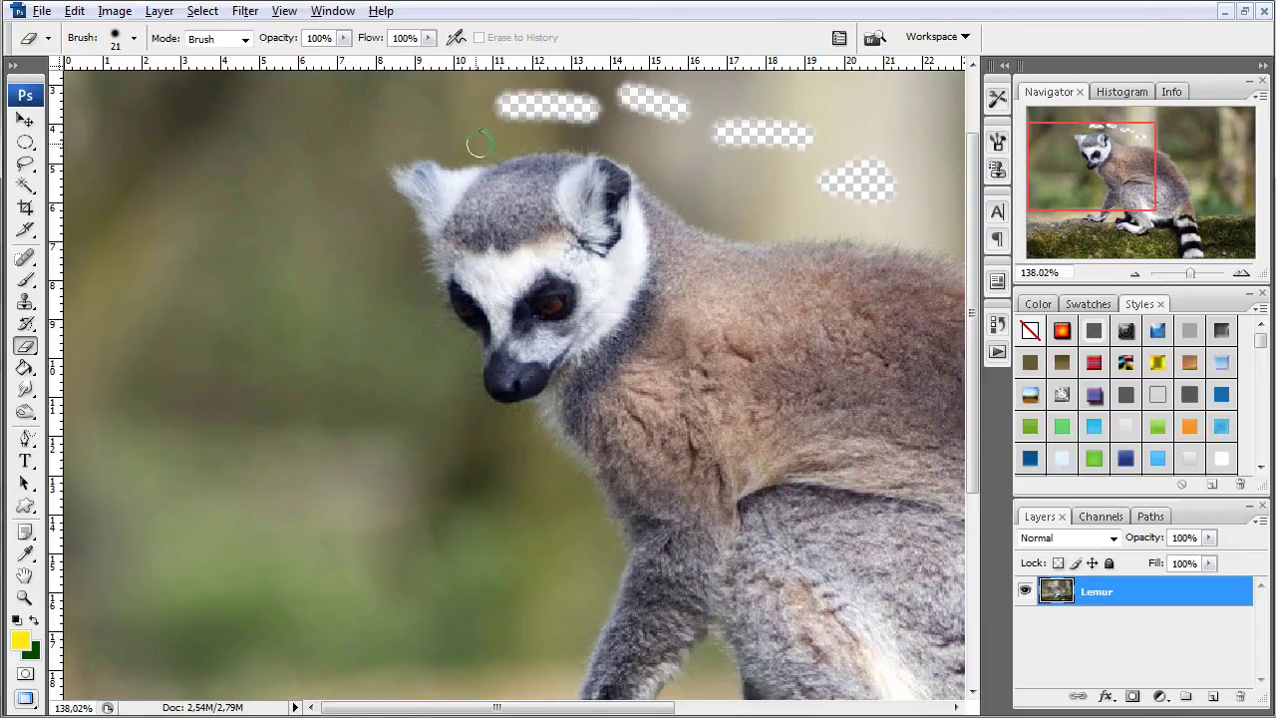
{"action": "scroll", "coordinate": [468, 152], "scroll_direction": "up", "scroll_amount": 2}
{"action": "scroll", "coordinate": [464, 157], "scroll_direction": "up", "scroll_amount": 2}
{"action": "scroll", "coordinate": [457, 166], "scroll_direction": "up", "scroll_amount": 1}
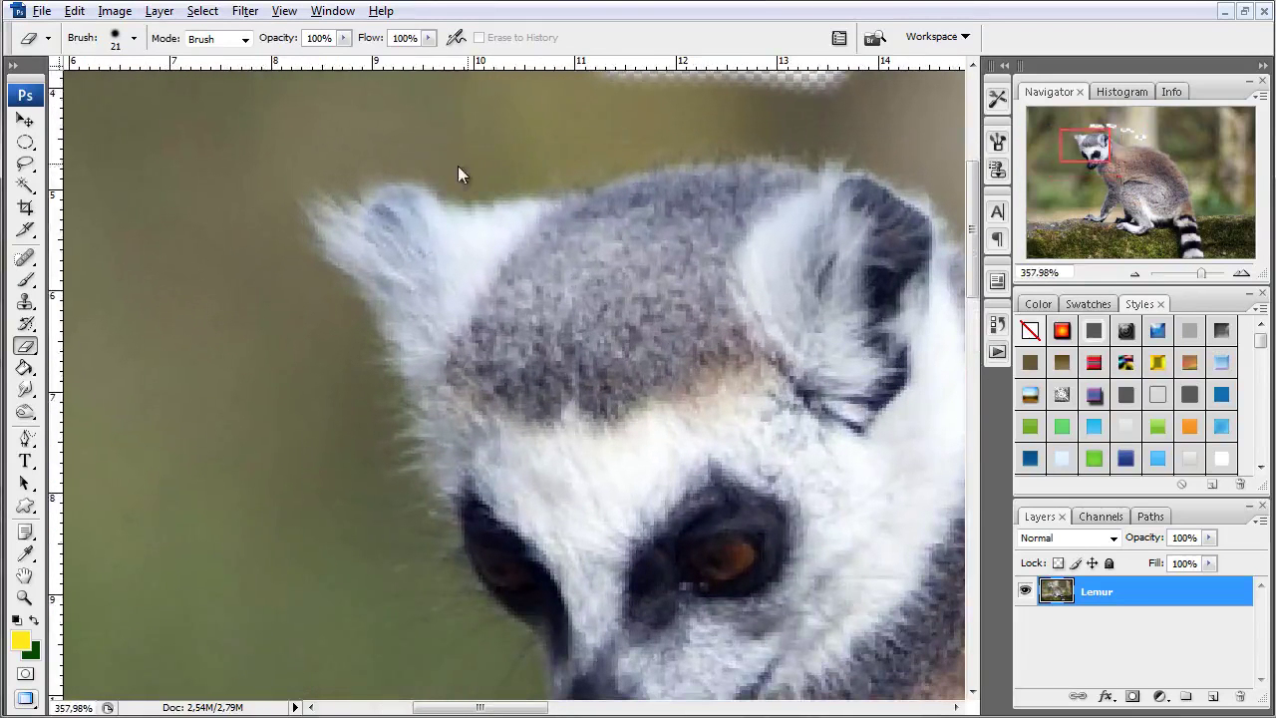
Erase a band along the lemur's outline from the ear down the neck and back toward the tail
{"action": "left_click", "coordinate": [477, 107]}
{"action": "mouse_move", "coordinate": [399, 133]}
{"action": "left_mouse_down"}
{"action": "mouse_move", "coordinate": [450, 165]}
{"action": "mouse_move", "coordinate": [550, 167]}
{"action": "mouse_move", "coordinate": [706, 136]}
{"action": "mouse_move", "coordinate": [863, 130]}
{"action": "mouse_move", "coordinate": [939, 164]}
{"action": "mouse_move", "coordinate": [437, 188]}
{"action": "mouse_move", "coordinate": [568, 323]}
{"action": "mouse_move", "coordinate": [678, 382]}
{"action": "mouse_move", "coordinate": [735, 396]}
{"action": "mouse_move", "coordinate": [915, 379]}
{"action": "mouse_move", "coordinate": [926, 369]}
{"action": "mouse_move", "coordinate": [703, 393]}
{"action": "mouse_move", "coordinate": [322, 393]}
{"action": "mouse_move", "coordinate": [412, 393]}
{"action": "mouse_move", "coordinate": [598, 428]}
{"action": "mouse_move", "coordinate": [777, 484]}
{"action": "mouse_move", "coordinate": [890, 540]}
{"action": "mouse_move", "coordinate": [462, 339]}
{"action": "mouse_move", "coordinate": [286, 281]}
{"action": "mouse_move", "coordinate": [370, 326]}
{"action": "mouse_move", "coordinate": [535, 558]}
{"action": "mouse_move", "coordinate": [615, 624]}
{"action": "left_mouse_up"}
{"action": "left_click_drag", "start_coordinate": [604, 567], "coordinate": [230, 261]}
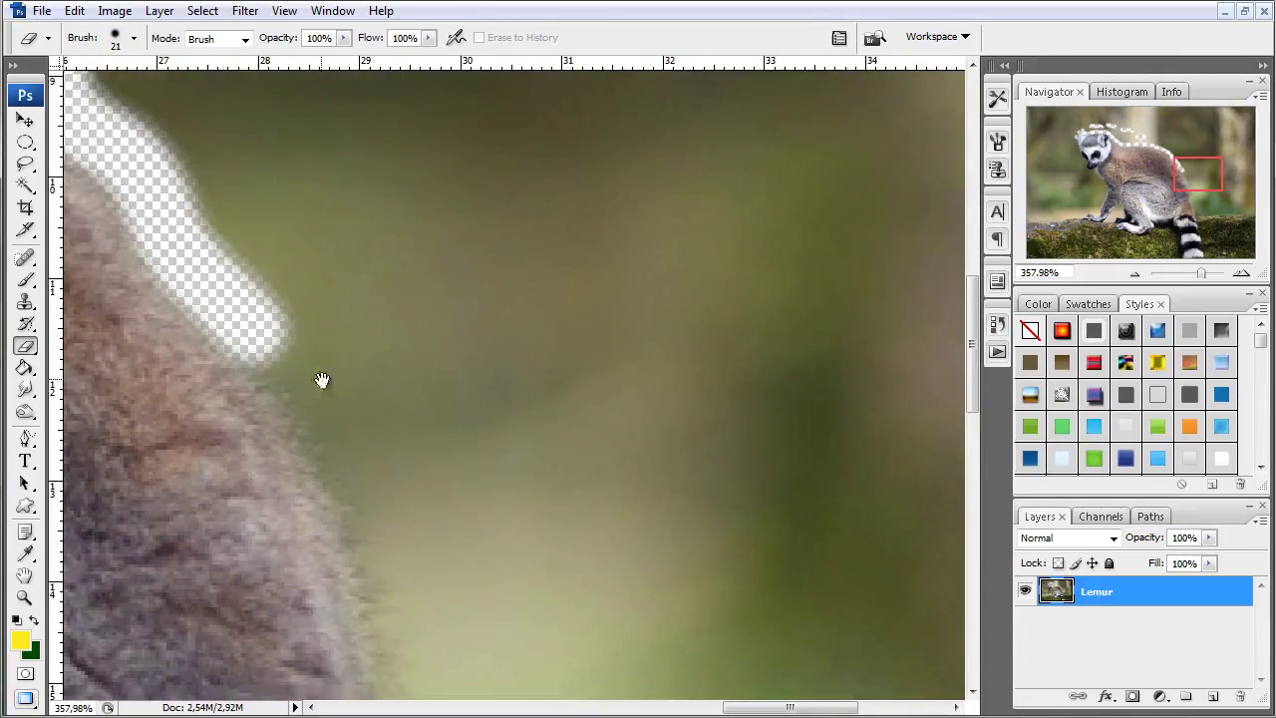
{"action": "left_click_drag", "start_coordinate": [321, 380], "coordinate": [366, 161]}
{"action": "mouse_move", "coordinate": [293, 93]}
{"action": "left_mouse_down"}
{"action": "mouse_move", "coordinate": [327, 118]}
{"action": "mouse_move", "coordinate": [399, 223]}
{"action": "mouse_move", "coordinate": [433, 422]}
{"action": "mouse_move", "coordinate": [467, 519]}
{"action": "mouse_move", "coordinate": [450, 550]}
{"action": "mouse_move", "coordinate": [465, 521]}
{"action": "mouse_move", "coordinate": [393, 399]}
{"action": "mouse_move", "coordinate": [330, 223]}
{"action": "mouse_move", "coordinate": [385, 450]}
{"action": "mouse_move", "coordinate": [432, 547]}
{"action": "left_mouse_up"}
{"action": "left_click", "coordinate": [445, 546]}
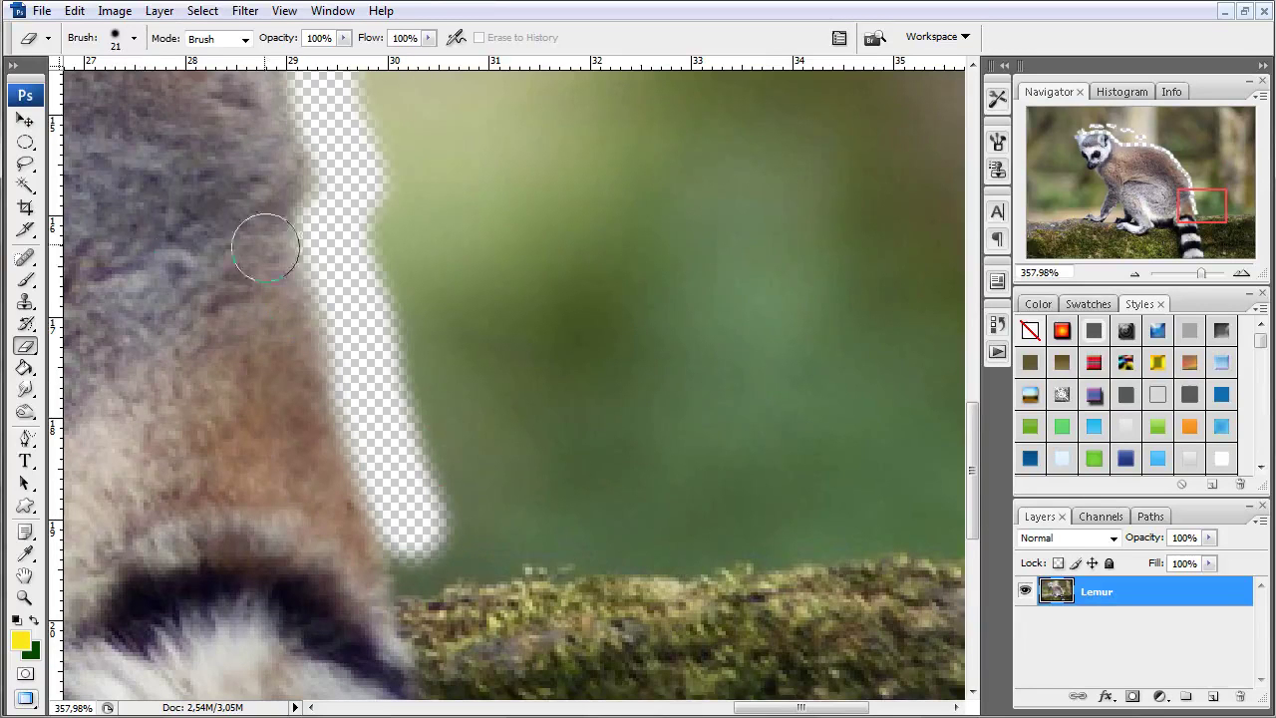
{"action": "scroll", "coordinate": [493, 602], "scroll_direction": "up", "scroll_amount": 5}
{"action": "scroll", "coordinate": [535, 526], "scroll_direction": "left", "scroll_amount": 3}
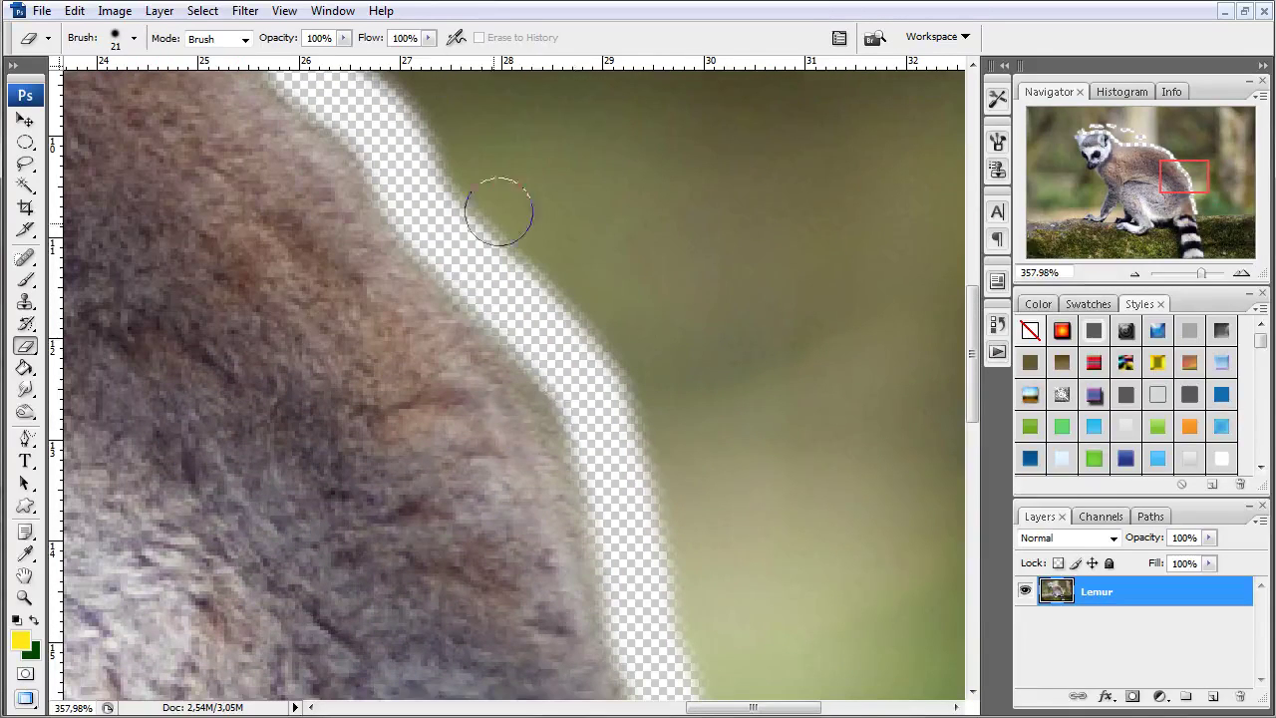
{"action": "left_click_drag", "start_coordinate": [612, 469], "coordinate": [433, 148]}
{"action": "mouse_move", "coordinate": [469, 658]}
{"action": "left_mouse_down"}
{"action": "mouse_move", "coordinate": [469, 378]}
{"action": "mouse_move", "coordinate": [369, 406]}
{"action": "left_mouse_up"}
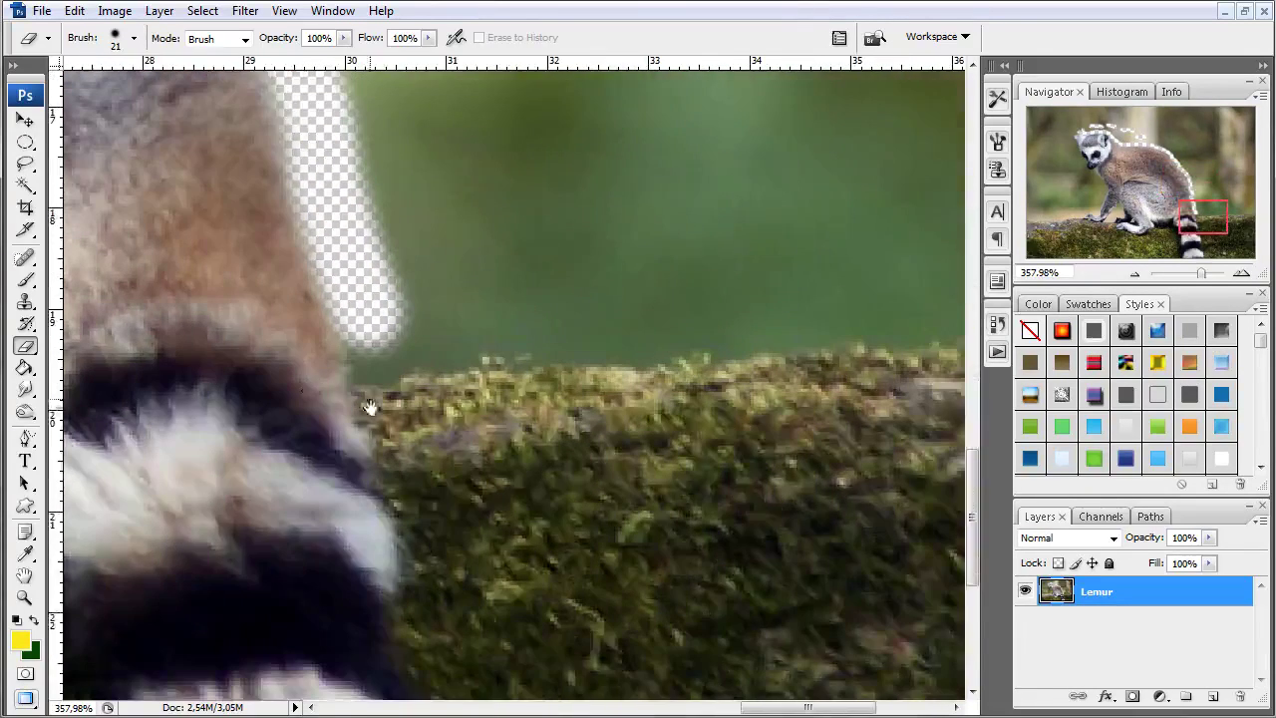
Shrink the eraser to 4 px and clear the spot where the back meets the log
{"action": "left_click", "coordinate": [136, 40]}
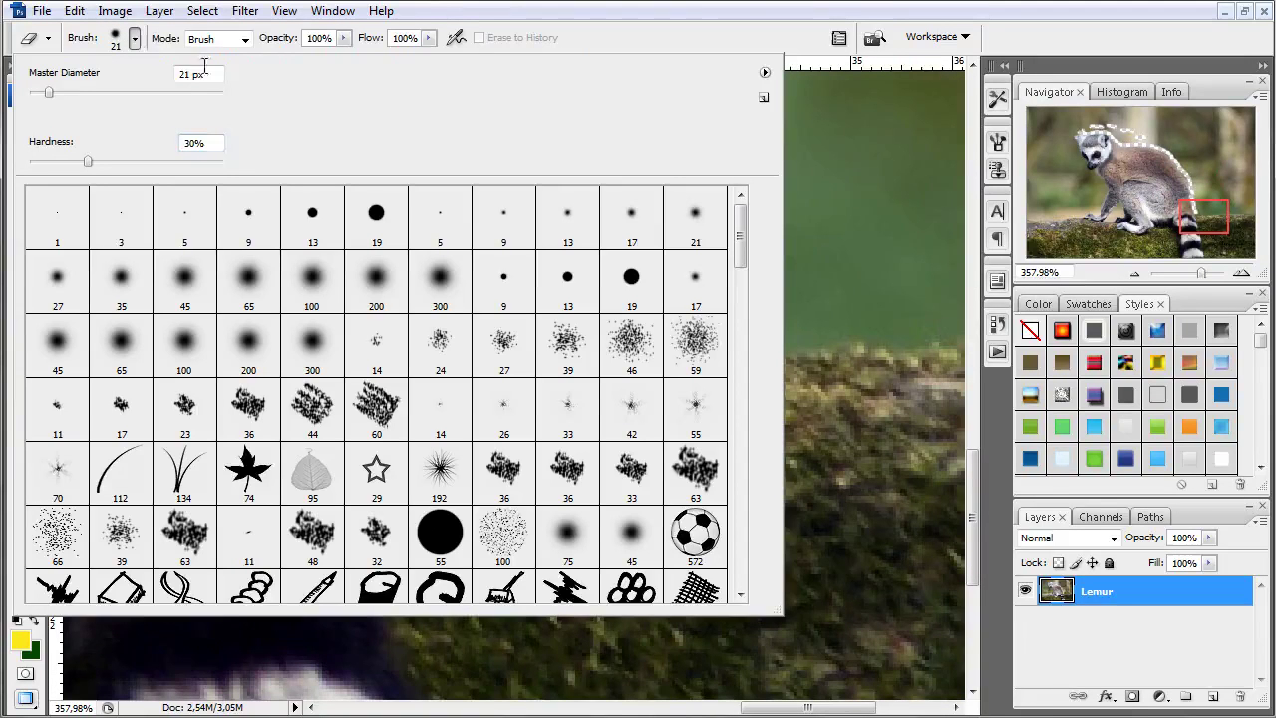
{"action": "left_click", "coordinate": [215, 73]}
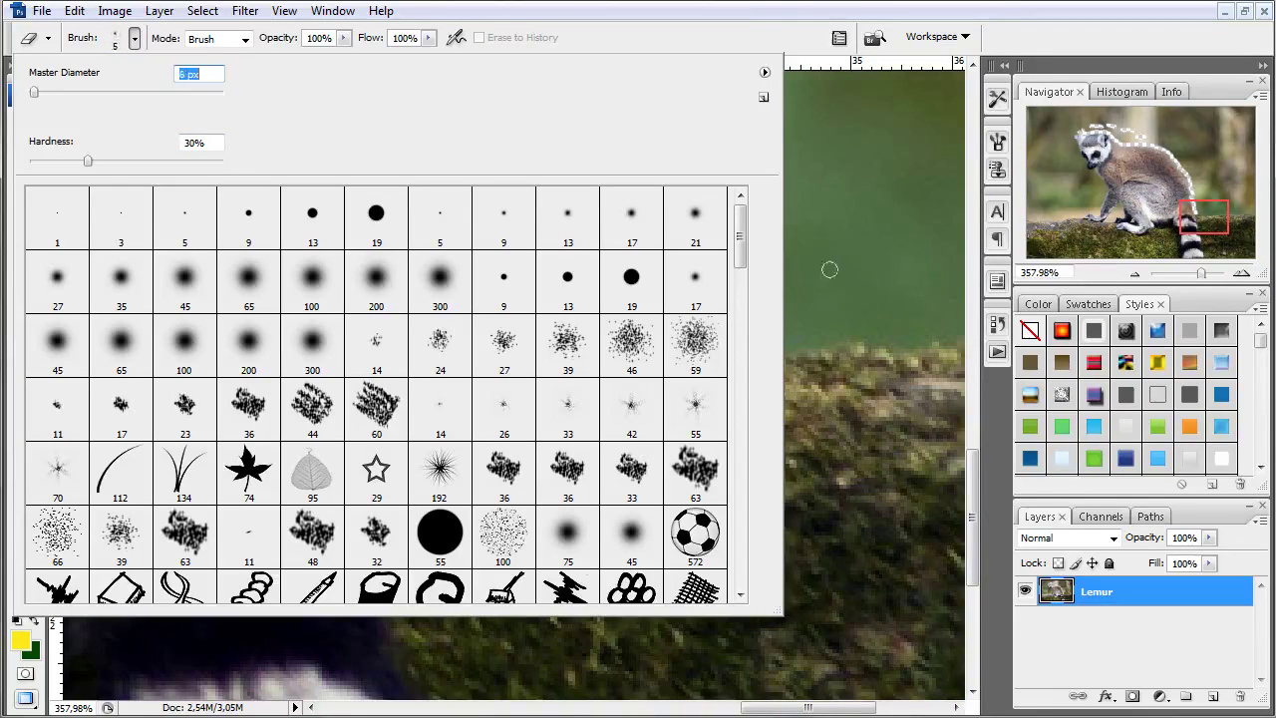
{"action": "key", "text": "Return"}
{"action": "scroll", "coordinate": [353, 366], "scroll_direction": "up", "scroll_amount": 3}
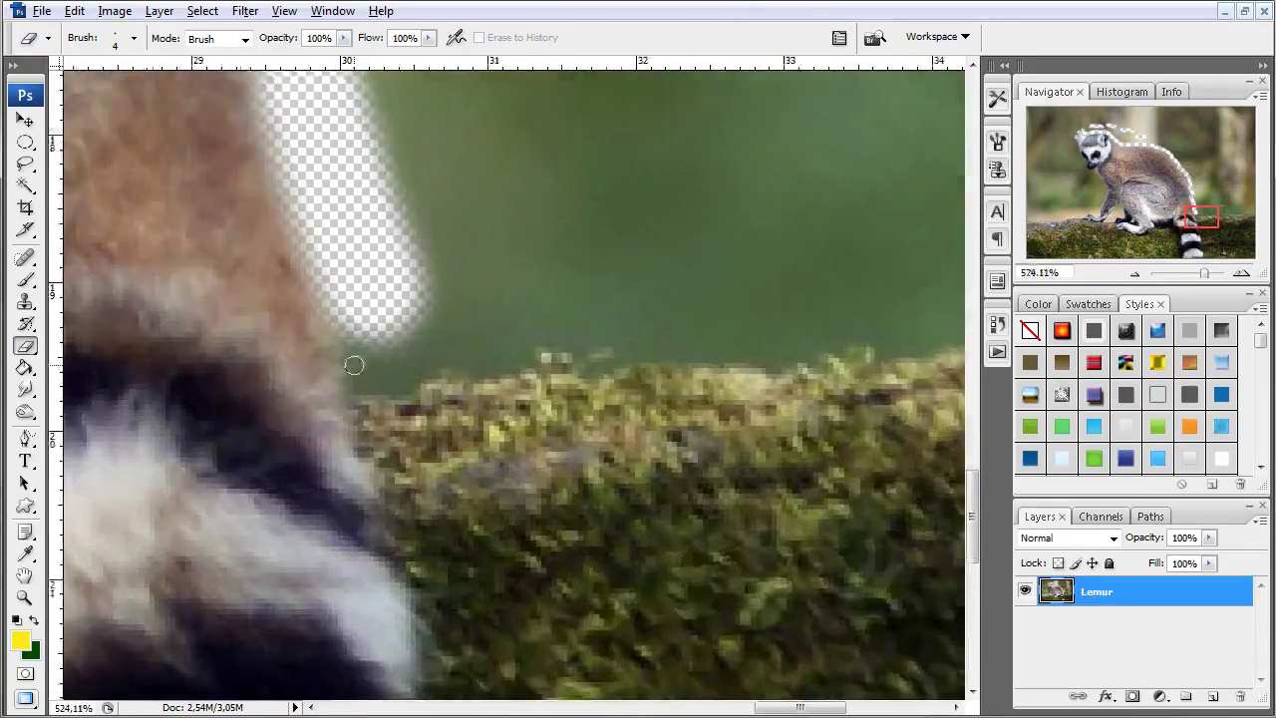
{"action": "left_click", "coordinate": [388, 342]}
{"action": "left_click_drag", "start_coordinate": [388, 342], "coordinate": [374, 317]}
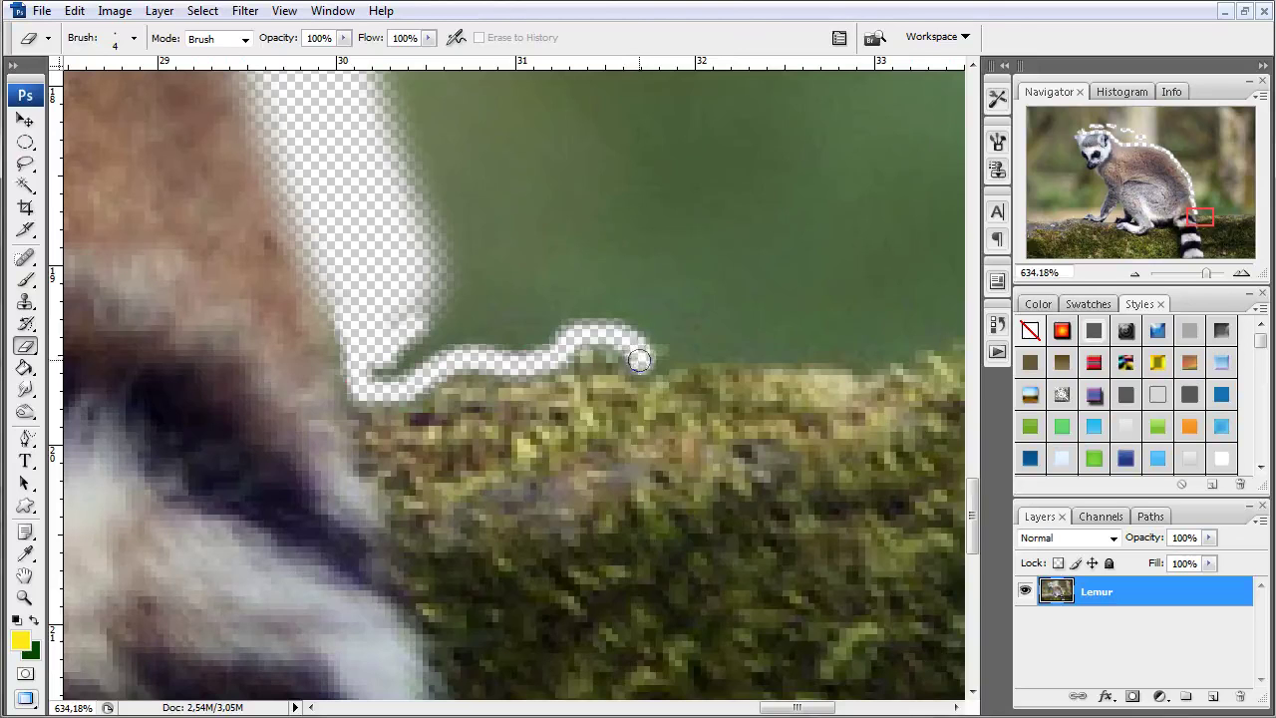
Erase the green background along the top edge of the moss
{"action": "left_click_drag", "start_coordinate": [690, 351], "coordinate": [748, 344]}
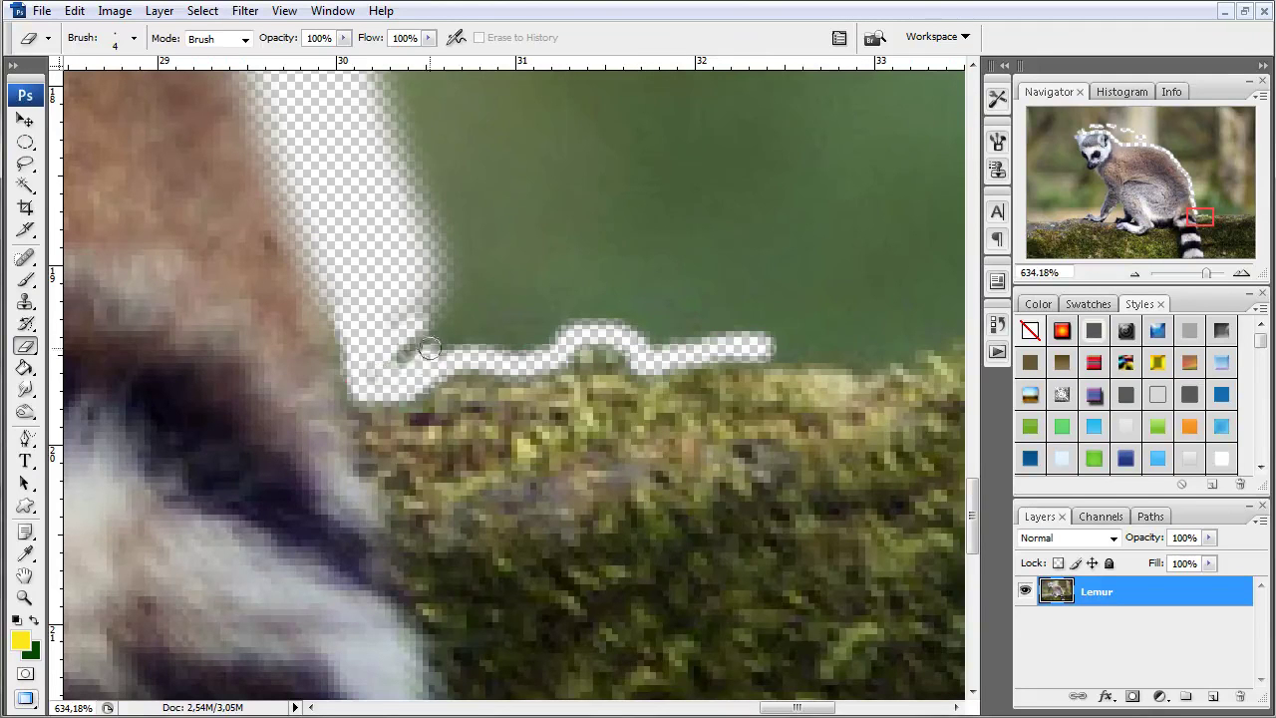
{"action": "left_click_drag", "start_coordinate": [412, 344], "coordinate": [431, 330]}
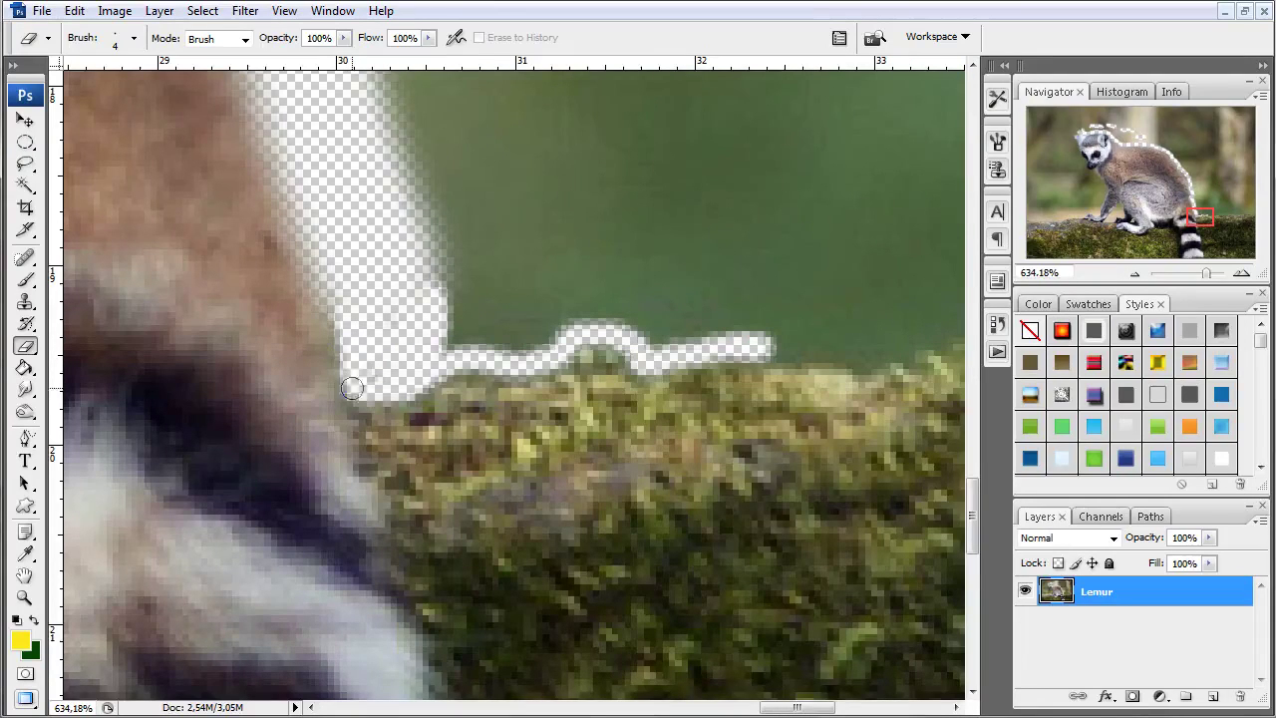
{"action": "left_click_drag", "start_coordinate": [673, 384], "coordinate": [313, 401]}
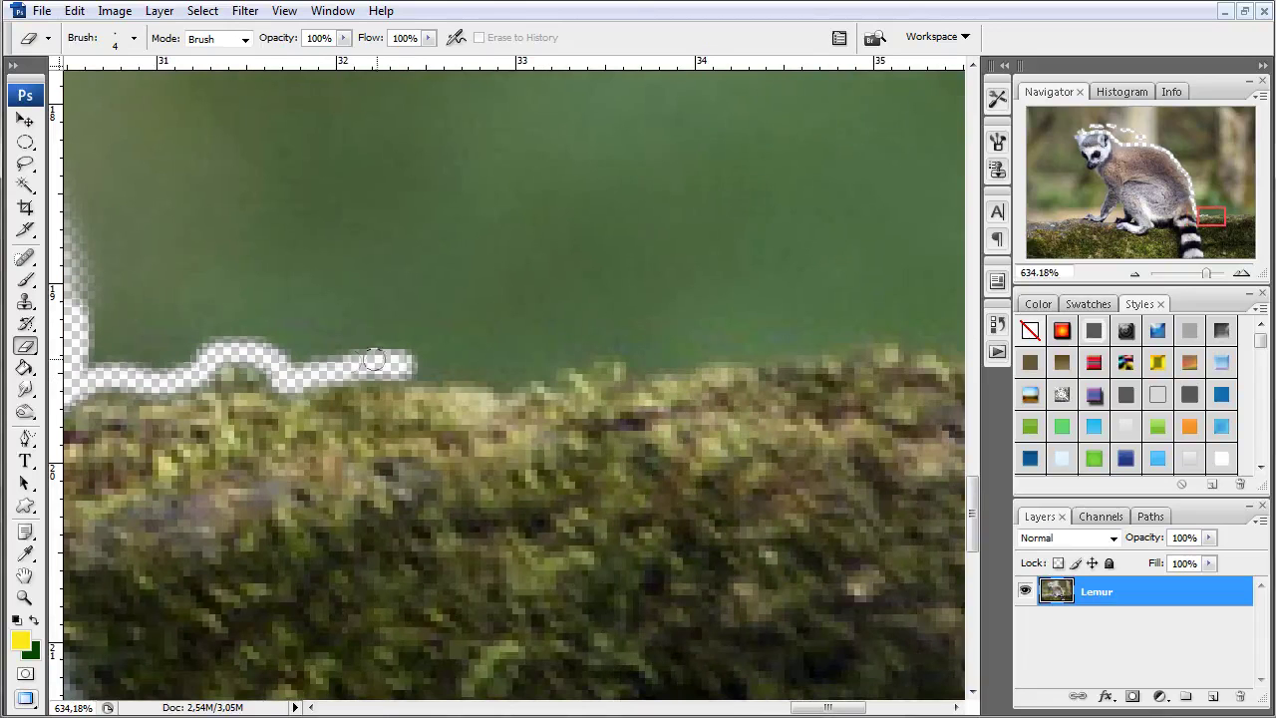
{"action": "mouse_move", "coordinate": [455, 364]}
{"action": "left_mouse_down"}
{"action": "mouse_move", "coordinate": [520, 366]}
{"action": "mouse_move", "coordinate": [603, 344]}
{"action": "left_mouse_up"}
{"action": "left_click_drag", "start_coordinate": [725, 346], "coordinate": [915, 325]}
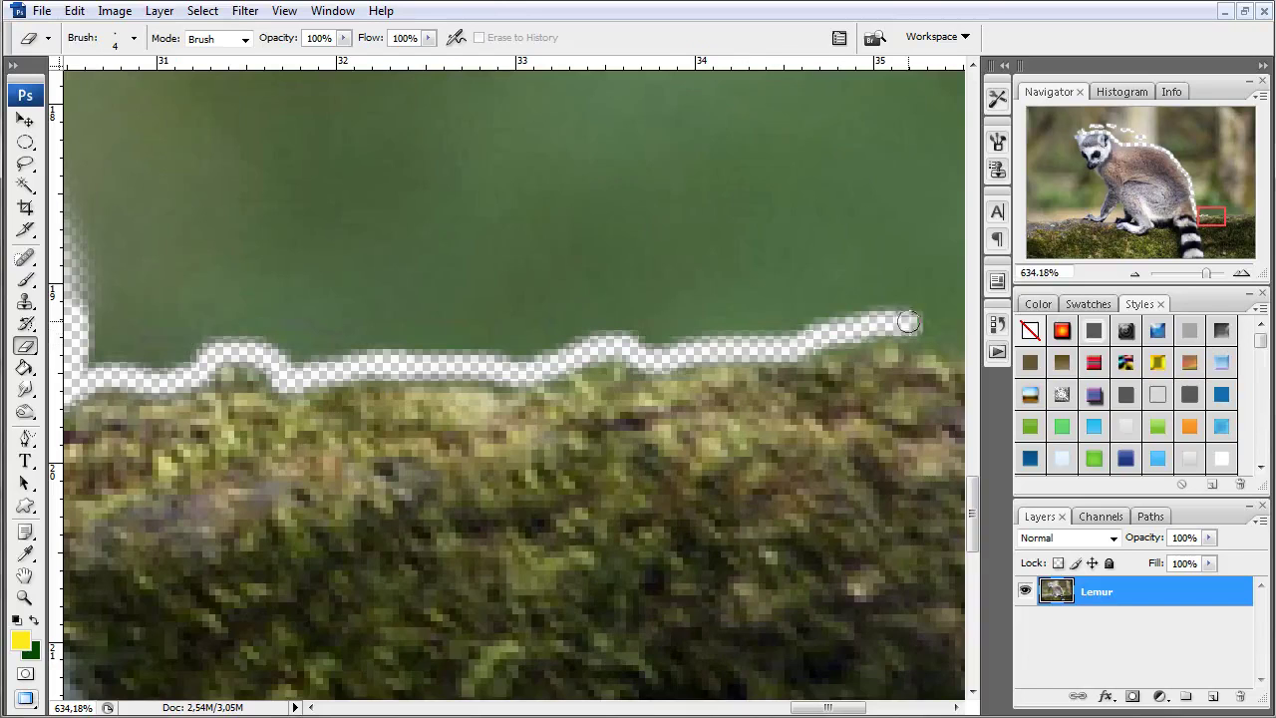
Extend the erased strip further right along the moss
{"action": "mouse_move", "coordinate": [860, 402]}
{"action": "left_mouse_down"}
{"action": "mouse_move", "coordinate": [389, 391]}
{"action": "mouse_move", "coordinate": [130, 402]}
{"action": "left_mouse_up"}
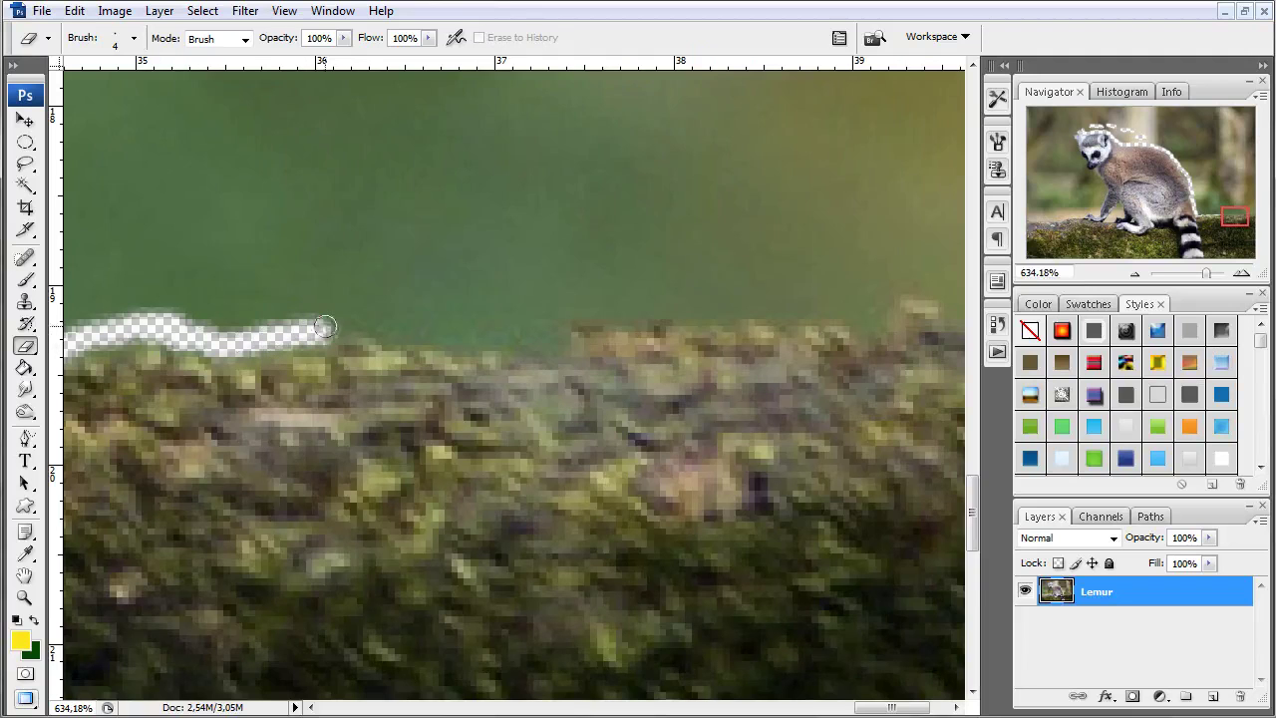
{"action": "left_click_drag", "start_coordinate": [325, 327], "coordinate": [383, 323]}
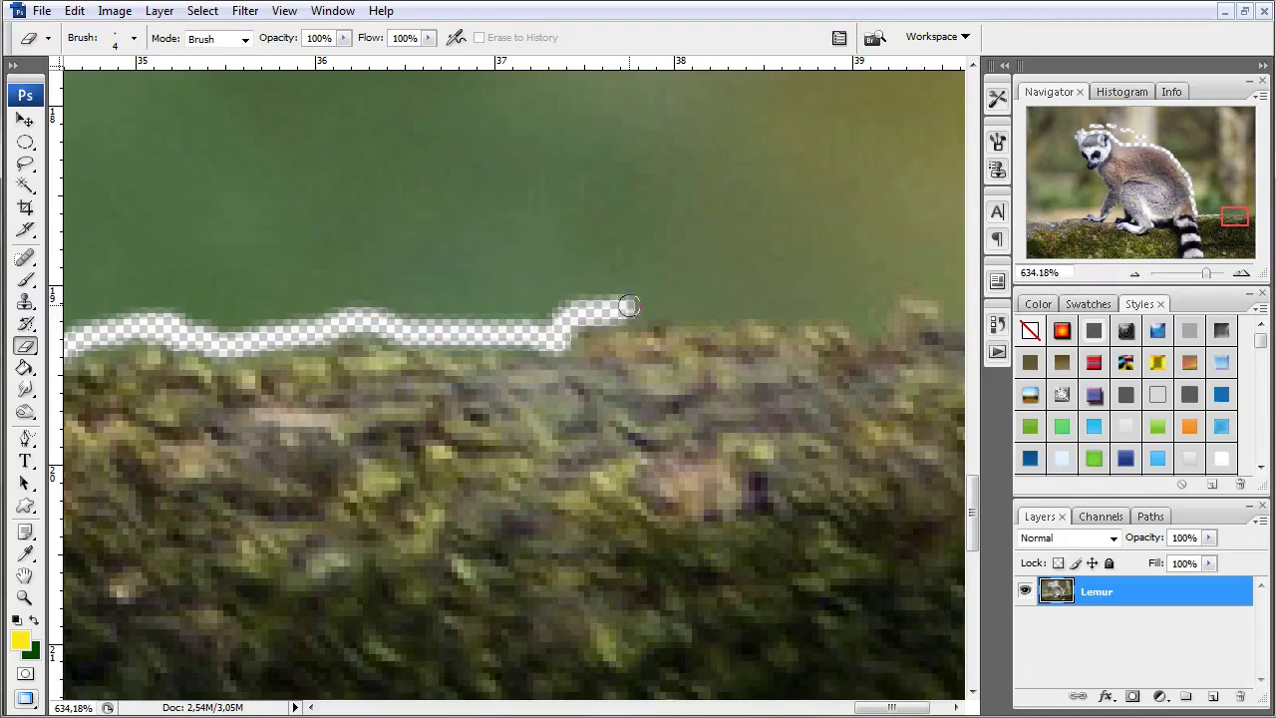
{"action": "left_click_drag", "start_coordinate": [731, 304], "coordinate": [606, 370]}
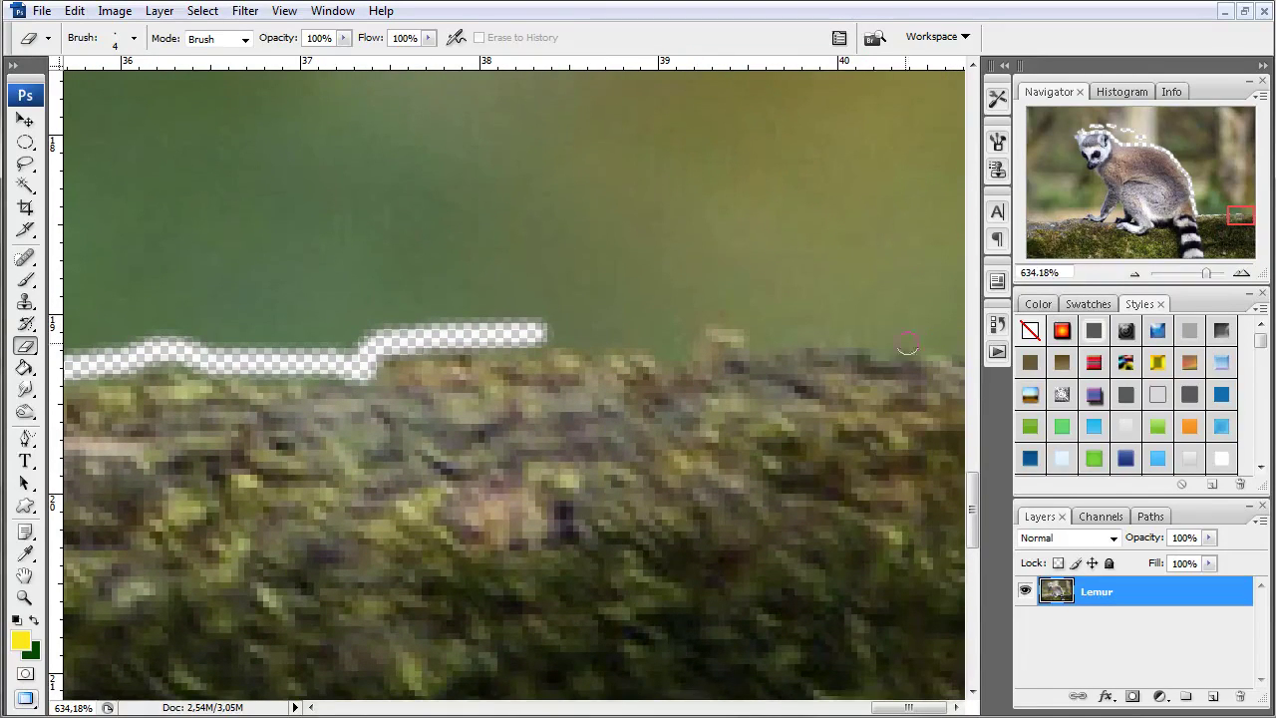
{"action": "mouse_move", "coordinate": [881, 350]}
{"action": "left_mouse_down"}
{"action": "mouse_move", "coordinate": [932, 340]}
{"action": "mouse_move", "coordinate": [798, 336]}
{"action": "left_mouse_up"}
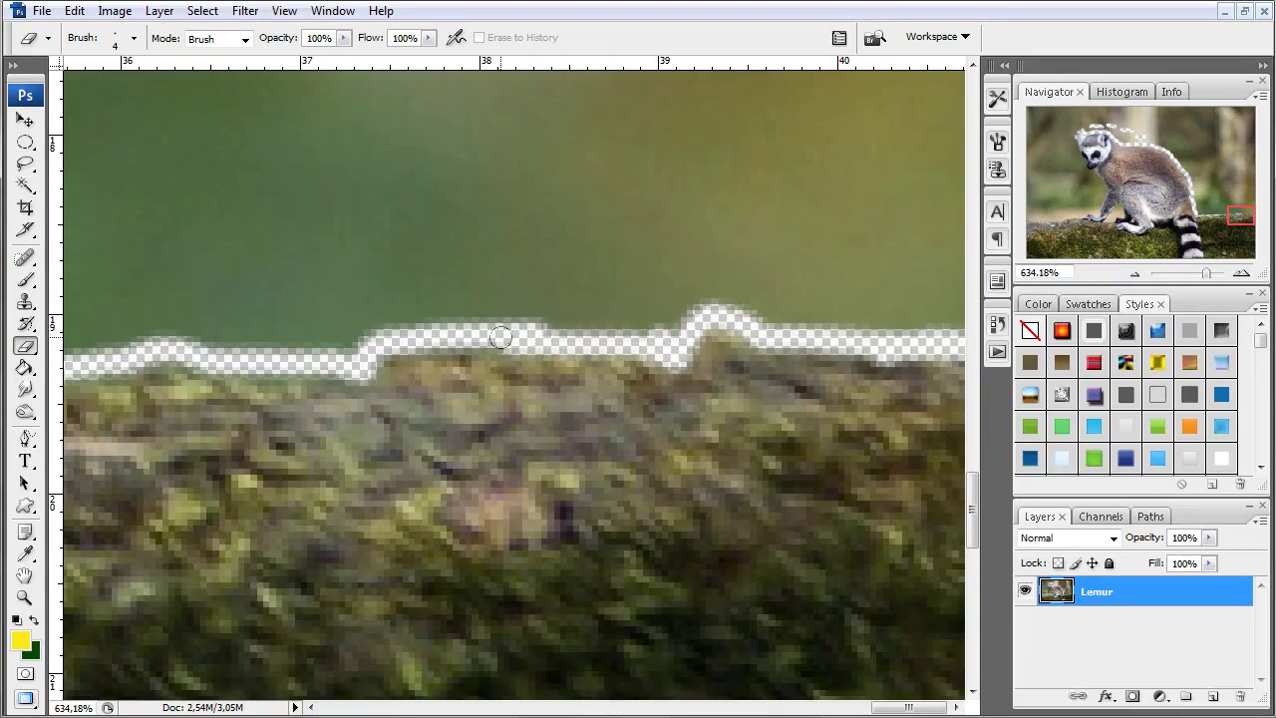
{"action": "mouse_move", "coordinate": [383, 342]}
{"action": "left_mouse_down"}
{"action": "mouse_move", "coordinate": [245, 334]}
{"action": "mouse_move", "coordinate": [287, 329]}
{"action": "left_mouse_up"}
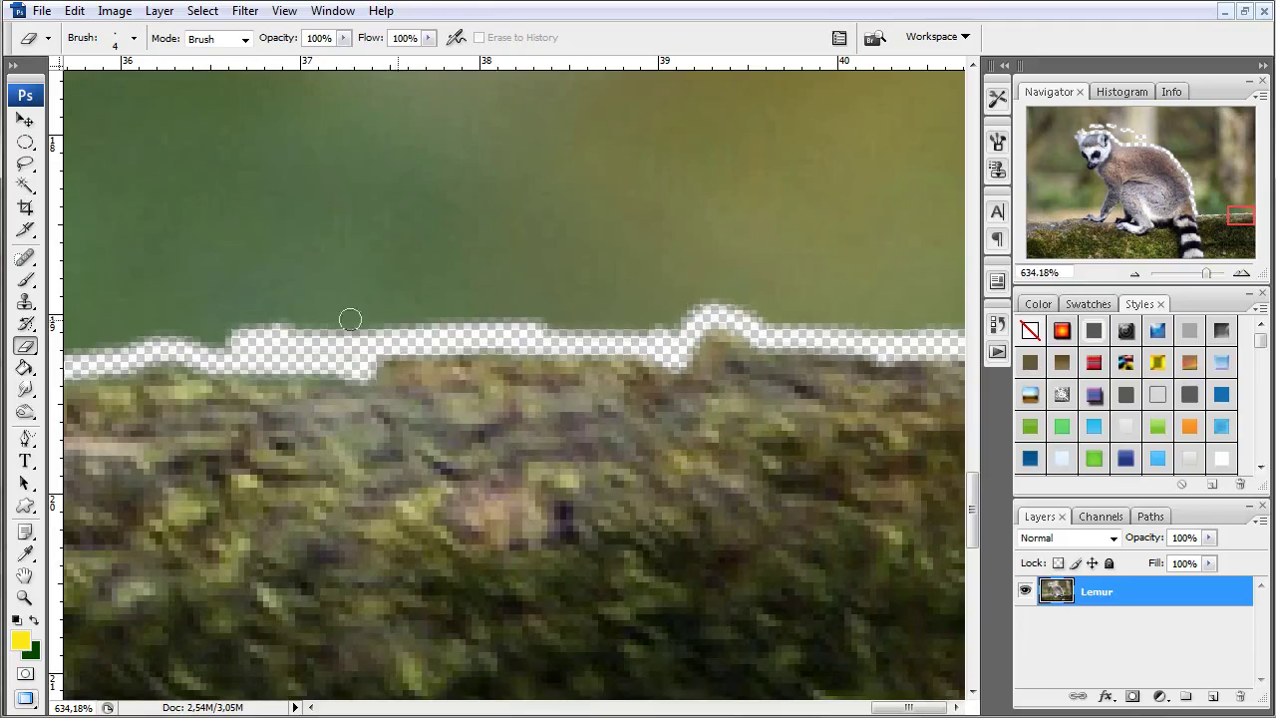
Set the eraser to 12 px and erase the green sky along the horizon
{"action": "left_click", "coordinate": [131, 40]}
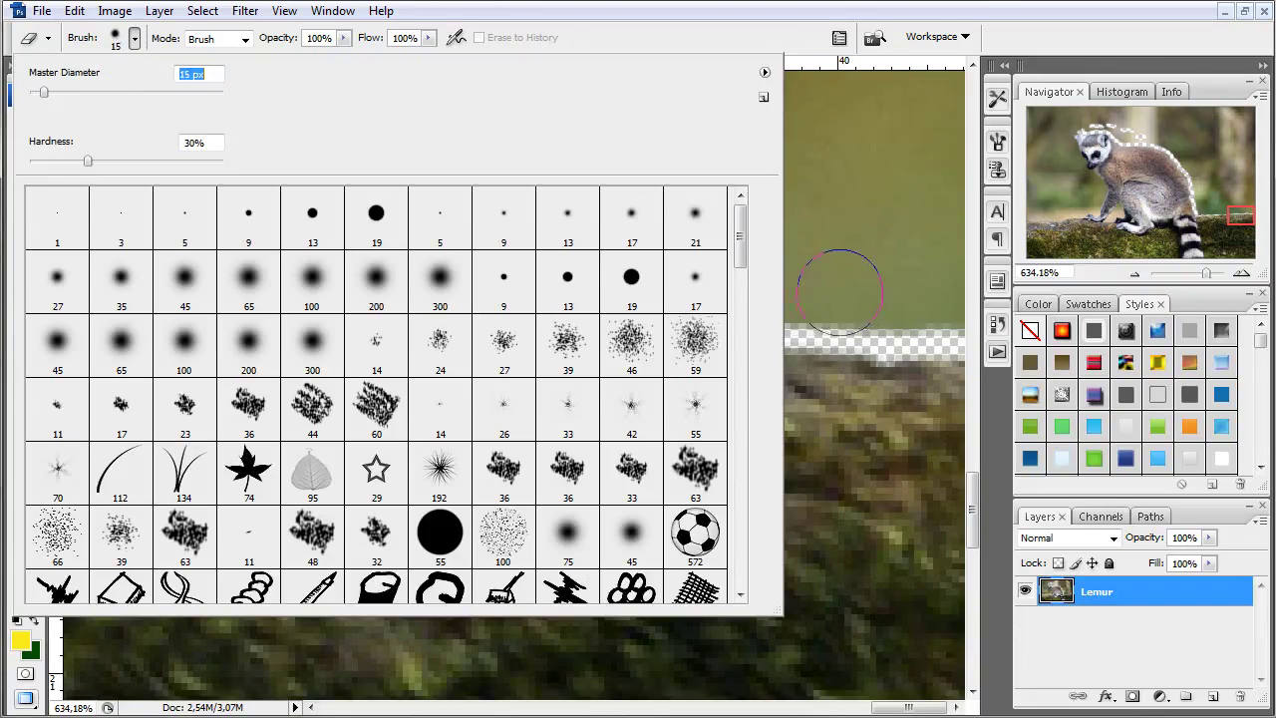
{"action": "mouse_move", "coordinate": [838, 294]}
{"action": "left_mouse_down"}
{"action": "mouse_move", "coordinate": [954, 305]}
{"action": "mouse_move", "coordinate": [717, 274]}
{"action": "mouse_move", "coordinate": [638, 297]}
{"action": "mouse_move", "coordinate": [289, 299]}
{"action": "mouse_move", "coordinate": [860, 262]}
{"action": "mouse_move", "coordinate": [717, 228]}
{"action": "mouse_move", "coordinate": [444, 195]}
{"action": "mouse_move", "coordinate": [792, 136]}
{"action": "left_mouse_up"}
{"action": "left_click_drag", "start_coordinate": [605, 407], "coordinate": [746, 435]}
{"action": "mouse_move", "coordinate": [621, 319]}
{"action": "left_mouse_down"}
{"action": "mouse_move", "coordinate": [779, 373]}
{"action": "mouse_move", "coordinate": [826, 330]}
{"action": "mouse_move", "coordinate": [735, 288]}
{"action": "mouse_move", "coordinate": [592, 312]}
{"action": "mouse_move", "coordinate": [336, 315]}
{"action": "mouse_move", "coordinate": [276, 333]}
{"action": "mouse_move", "coordinate": [497, 252]}
{"action": "mouse_move", "coordinate": [871, 250]}
{"action": "mouse_move", "coordinate": [674, 291]}
{"action": "mouse_move", "coordinate": [532, 270]}
{"action": "mouse_move", "coordinate": [902, 204]}
{"action": "mouse_move", "coordinate": [299, 195]}
{"action": "left_mouse_up"}
{"action": "left_click_drag", "start_coordinate": [529, 240], "coordinate": [741, 285]}
{"action": "left_click_drag", "start_coordinate": [89, 319], "coordinate": [542, 317]}
{"action": "mouse_move", "coordinate": [369, 347]}
{"action": "left_mouse_down"}
{"action": "mouse_move", "coordinate": [370, 370]}
{"action": "mouse_move", "coordinate": [412, 390]}
{"action": "mouse_move", "coordinate": [508, 370]}
{"action": "mouse_move", "coordinate": [672, 376]}
{"action": "mouse_move", "coordinate": [627, 375]}
{"action": "mouse_move", "coordinate": [670, 393]}
{"action": "mouse_move", "coordinate": [797, 369]}
{"action": "mouse_move", "coordinate": [922, 264]}
{"action": "mouse_move", "coordinate": [805, 322]}
{"action": "mouse_move", "coordinate": [427, 336]}
{"action": "mouse_move", "coordinate": [336, 216]}
{"action": "mouse_move", "coordinate": [498, 293]}
{"action": "mouse_move", "coordinate": [908, 267]}
{"action": "mouse_move", "coordinate": [423, 261]}
{"action": "mouse_move", "coordinate": [308, 128]}
{"action": "mouse_move", "coordinate": [535, 213]}
{"action": "mouse_move", "coordinate": [937, 217]}
{"action": "left_mouse_up"}
Erase the green along the transparent edge beside the lemur's back
{"action": "scroll", "coordinate": [729, 408], "scroll_direction": "up", "scroll_amount": 3}
{"action": "scroll", "coordinate": [678, 484], "scroll_direction": "up", "scroll_amount": 3}
{"action": "scroll", "coordinate": [479, 516], "scroll_direction": "up", "scroll_amount": 2}
{"action": "mouse_move", "coordinate": [491, 582]}
{"action": "left_mouse_down"}
{"action": "mouse_move", "coordinate": [365, 250]}
{"action": "mouse_move", "coordinate": [484, 512]}
{"action": "mouse_move", "coordinate": [558, 598]}
{"action": "mouse_move", "coordinate": [415, 154]}
{"action": "mouse_move", "coordinate": [464, 319]}
{"action": "mouse_move", "coordinate": [445, 114]}
{"action": "left_mouse_up"}
{"action": "left_click_drag", "start_coordinate": [519, 250], "coordinate": [711, 578]}
{"action": "left_click_drag", "start_coordinate": [646, 385], "coordinate": [631, 512]}
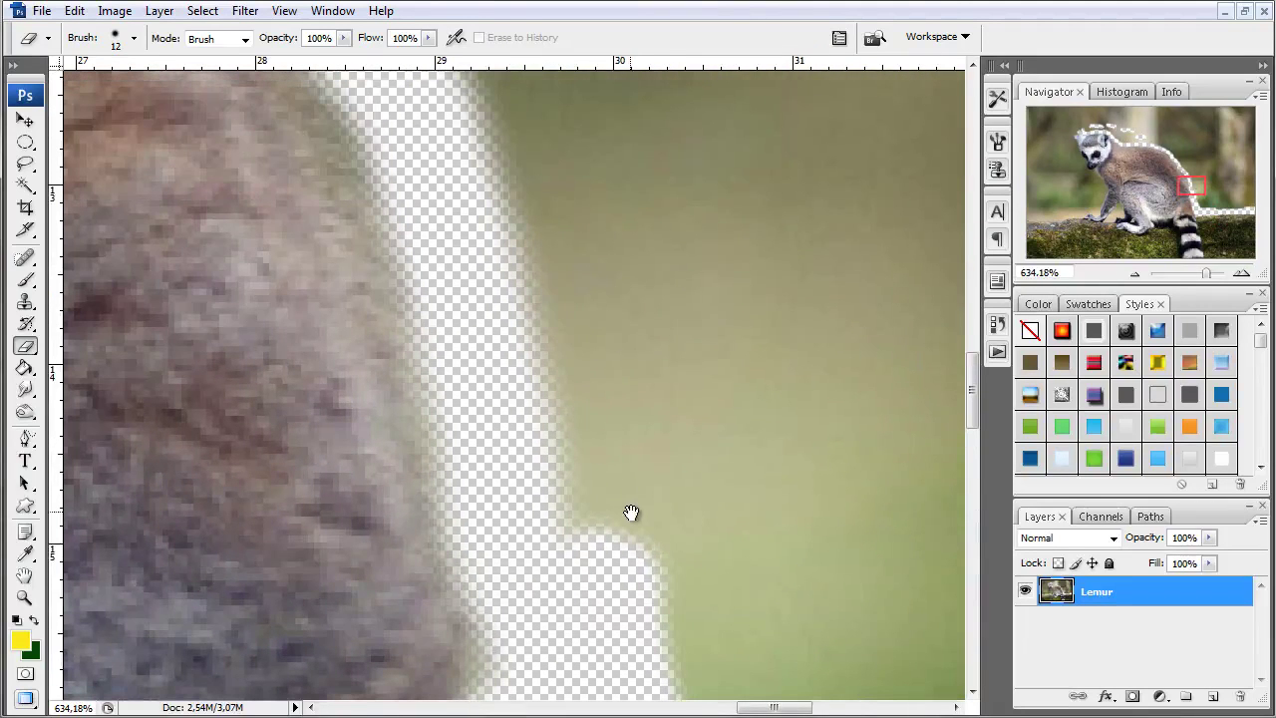
Clear green around the back's top notch and the grey shadow strip below
{"action": "mouse_move", "coordinate": [611, 575]}
{"action": "left_mouse_down"}
{"action": "mouse_move", "coordinate": [578, 512]}
{"action": "mouse_move", "coordinate": [618, 522]}
{"action": "mouse_move", "coordinate": [608, 449]}
{"action": "mouse_move", "coordinate": [568, 267]}
{"action": "mouse_move", "coordinate": [529, 270]}
{"action": "mouse_move", "coordinate": [522, 138]}
{"action": "left_mouse_up"}
{"action": "mouse_move", "coordinate": [522, 138]}
{"action": "left_mouse_down"}
{"action": "mouse_move", "coordinate": [652, 421]}
{"action": "mouse_move", "coordinate": [423, 86]}
{"action": "mouse_move", "coordinate": [711, 447]}
{"action": "mouse_move", "coordinate": [644, 205]}
{"action": "left_mouse_up"}
{"action": "mouse_move", "coordinate": [404, 167]}
{"action": "left_mouse_down"}
{"action": "mouse_move", "coordinate": [634, 533]}
{"action": "mouse_move", "coordinate": [398, 80]}
{"action": "mouse_move", "coordinate": [421, 257]}
{"action": "mouse_move", "coordinate": [507, 266]}
{"action": "mouse_move", "coordinate": [409, 85]}
{"action": "mouse_move", "coordinate": [691, 293]}
{"action": "mouse_move", "coordinate": [592, 313]}
{"action": "mouse_move", "coordinate": [796, 405]}
{"action": "mouse_move", "coordinate": [720, 529]}
{"action": "mouse_move", "coordinate": [672, 433]}
{"action": "left_mouse_up"}
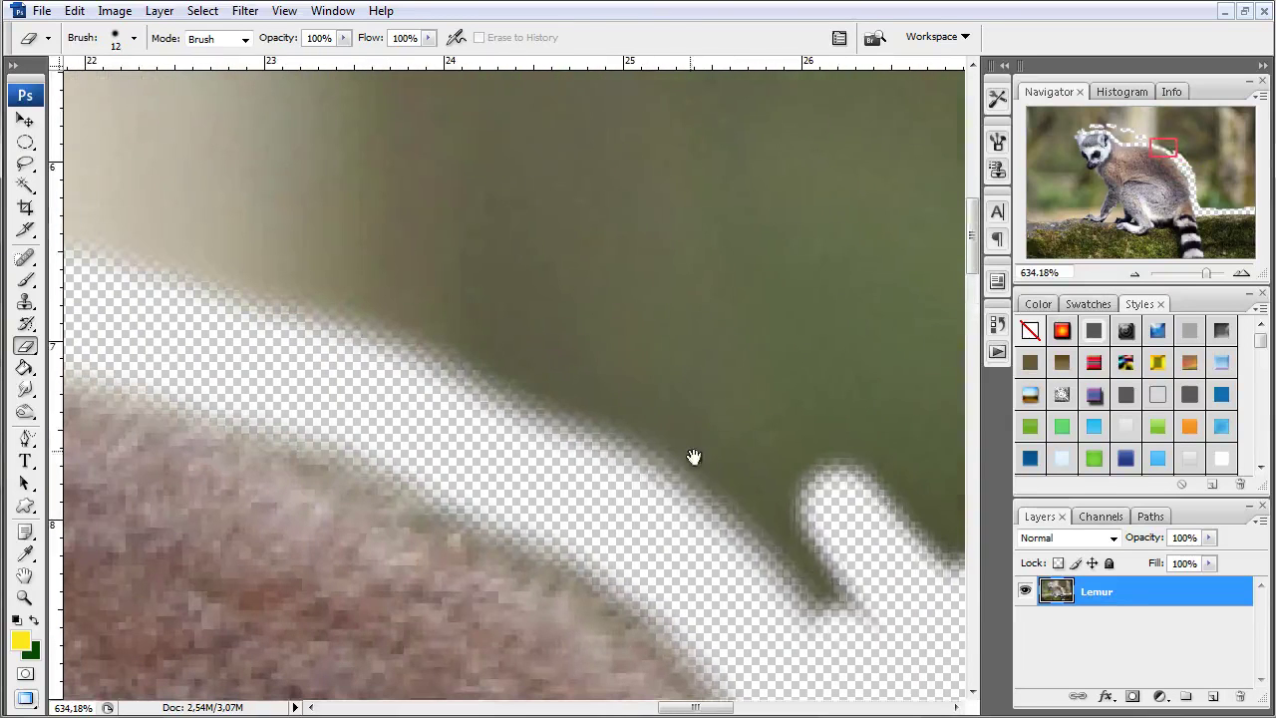
{"action": "left_click_drag", "start_coordinate": [846, 621], "coordinate": [304, 214]}
{"action": "left_click_drag", "start_coordinate": [578, 409], "coordinate": [376, 296]}
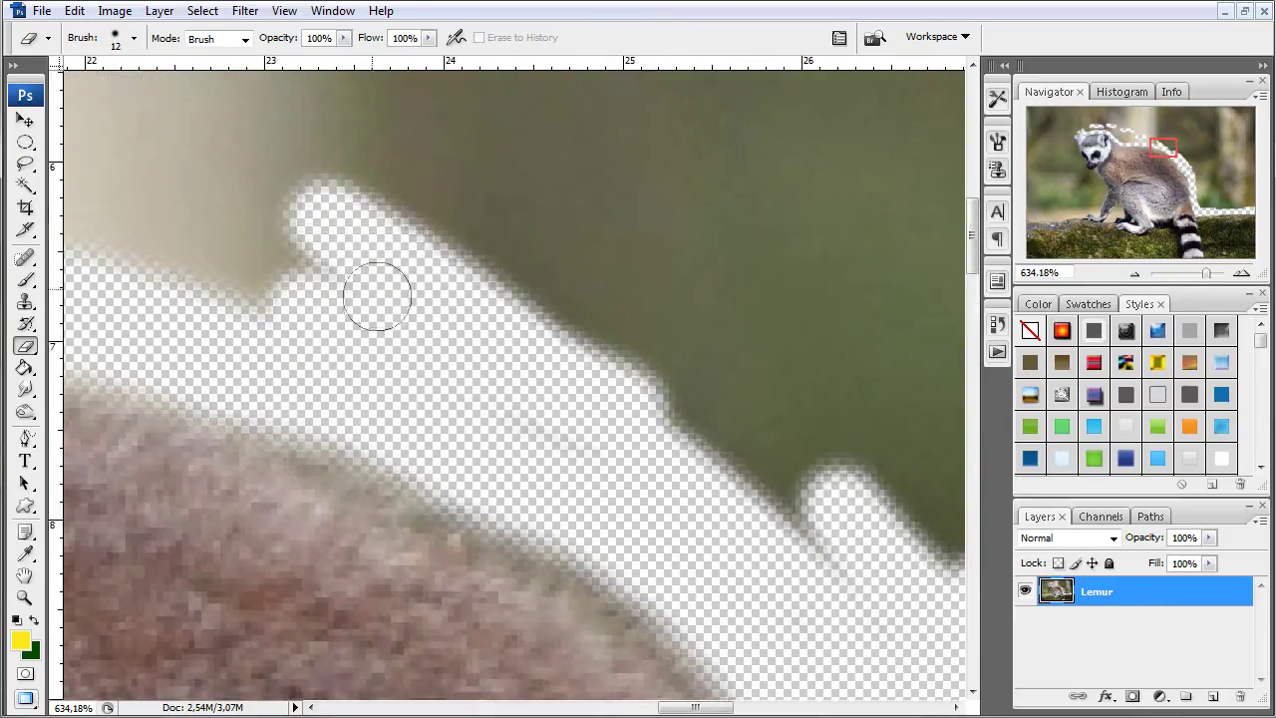
Enlarge the eraser to 66 px at 100% hardness, clearing the grey area above the cut
{"action": "left_click", "coordinate": [135, 42]}
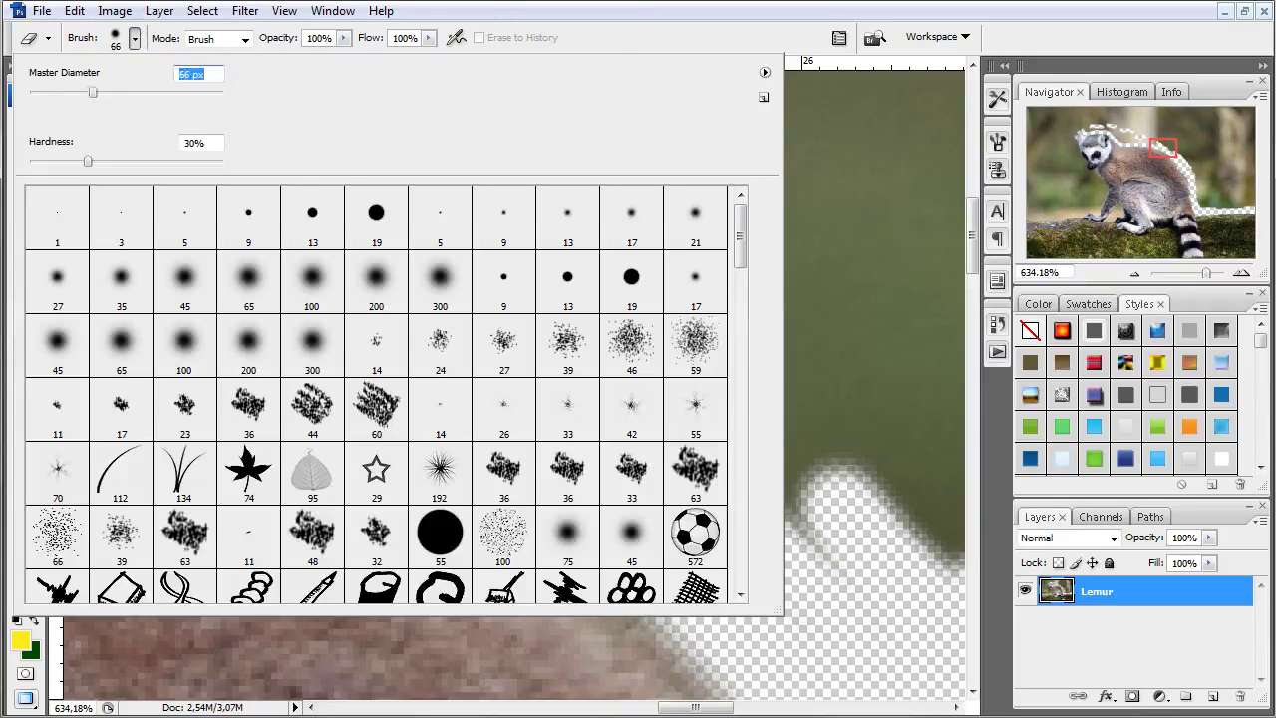
{"action": "key", "text": "Return"}
{"action": "mouse_move", "coordinate": [606, 213]}
{"action": "left_mouse_down"}
{"action": "mouse_move", "coordinate": [606, 171]}
{"action": "mouse_move", "coordinate": [418, 149]}
{"action": "left_mouse_up"}
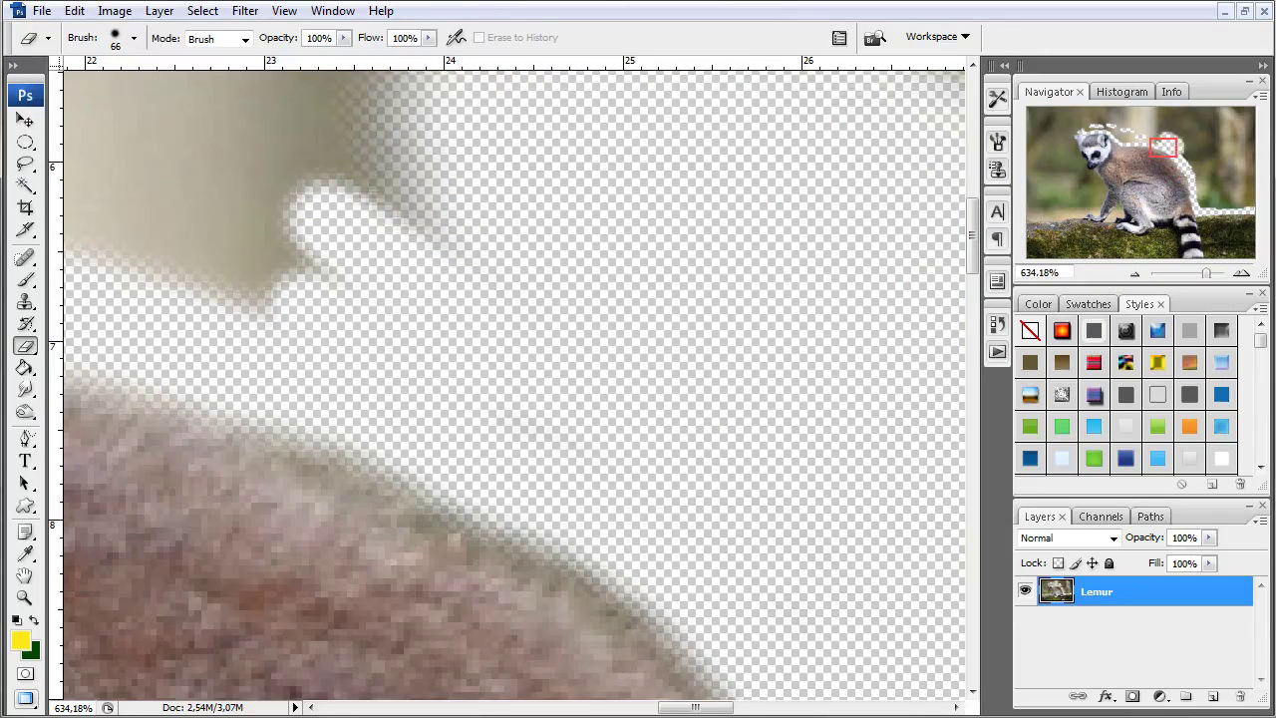
{"action": "left_click", "coordinate": [134, 38]}
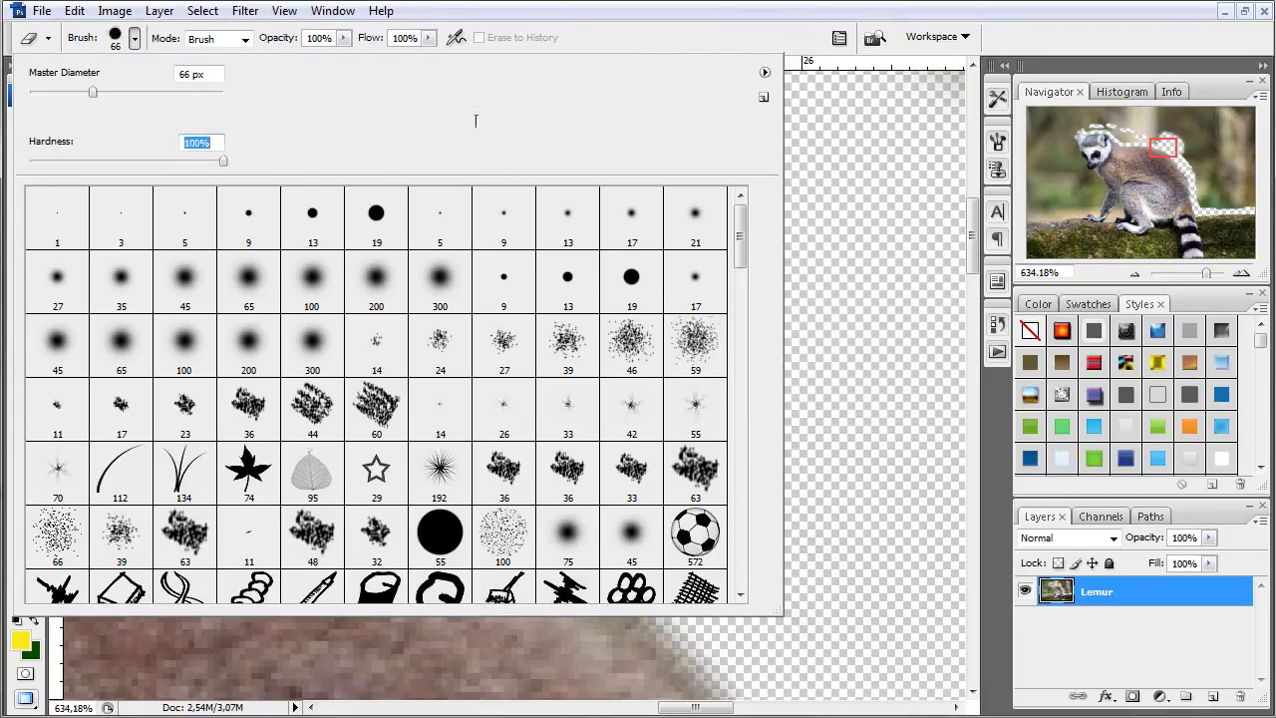
{"action": "key", "text": "Return"}
{"action": "scroll", "coordinate": [490, 279], "scroll_direction": "down", "scroll_amount": 2}
{"action": "scroll", "coordinate": [489, 279], "scroll_direction": "down", "scroll_amount": 2}
{"action": "scroll", "coordinate": [379, 279], "scroll_direction": "down", "scroll_amount": 1}
Wipe out the background above the lemur's back, beside the hip and at the upper right
{"action": "mouse_move", "coordinate": [379, 279]}
{"action": "left_mouse_down"}
{"action": "mouse_move", "coordinate": [399, 285]}
{"action": "mouse_move", "coordinate": [190, 285]}
{"action": "mouse_move", "coordinate": [90, 200]}
{"action": "mouse_move", "coordinate": [612, 213]}
{"action": "mouse_move", "coordinate": [609, 305]}
{"action": "mouse_move", "coordinate": [727, 422]}
{"action": "mouse_move", "coordinate": [782, 647]}
{"action": "left_mouse_up"}
{"action": "mouse_move", "coordinate": [726, 447]}
{"action": "left_mouse_down"}
{"action": "mouse_move", "coordinate": [475, 214]}
{"action": "mouse_move", "coordinate": [549, 372]}
{"action": "mouse_move", "coordinate": [937, 370]}
{"action": "mouse_move", "coordinate": [902, 269]}
{"action": "mouse_move", "coordinate": [661, 299]}
{"action": "mouse_move", "coordinate": [556, 113]}
{"action": "mouse_move", "coordinate": [641, 256]}
{"action": "mouse_move", "coordinate": [661, 43]}
{"action": "mouse_move", "coordinate": [764, 85]}
{"action": "mouse_move", "coordinate": [905, 289]}
{"action": "left_mouse_up"}
{"action": "scroll", "coordinate": [678, 370], "scroll_direction": "up", "scroll_amount": 1}
{"action": "left_click_drag", "start_coordinate": [841, 242], "coordinate": [783, 428]}
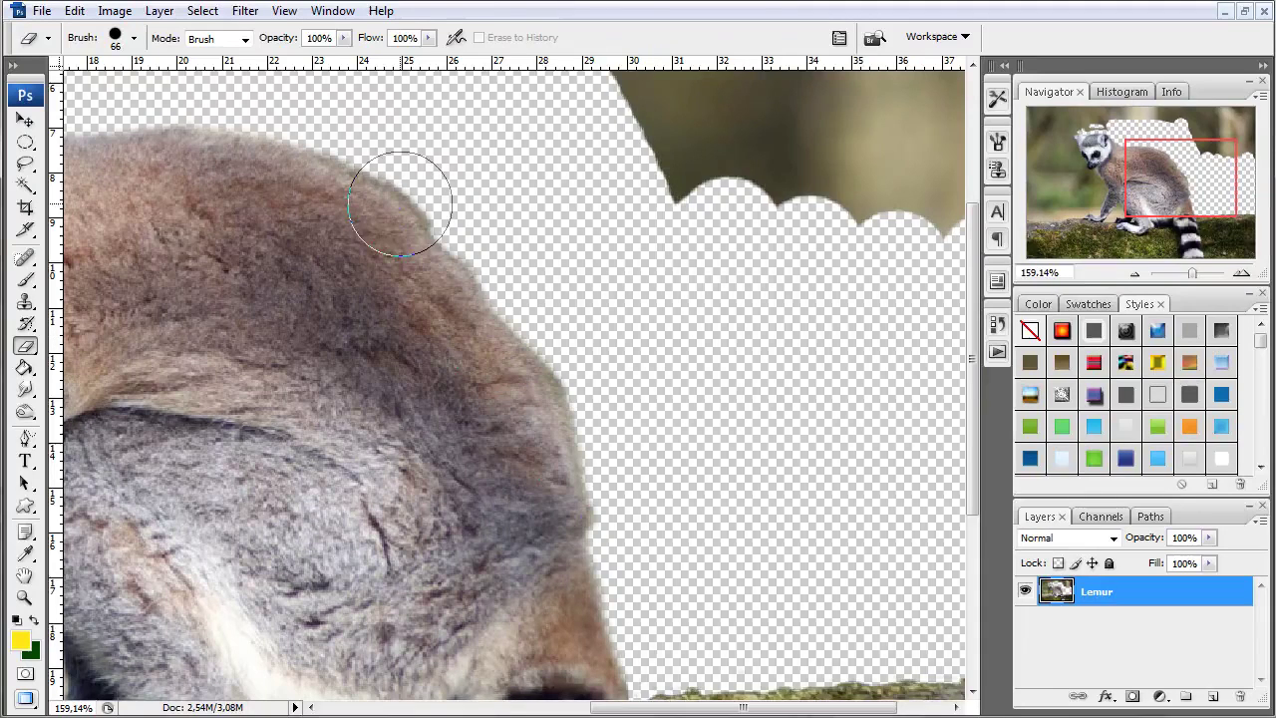
{"action": "mouse_move", "coordinate": [712, 228]}
{"action": "left_mouse_down"}
{"action": "mouse_move", "coordinate": [726, 233]}
{"action": "mouse_move", "coordinate": [768, 43]}
{"action": "mouse_move", "coordinate": [917, 264]}
{"action": "mouse_move", "coordinate": [887, 40]}
{"action": "left_mouse_up"}
{"action": "left_click_drag", "start_coordinate": [715, 254], "coordinate": [571, 510]}
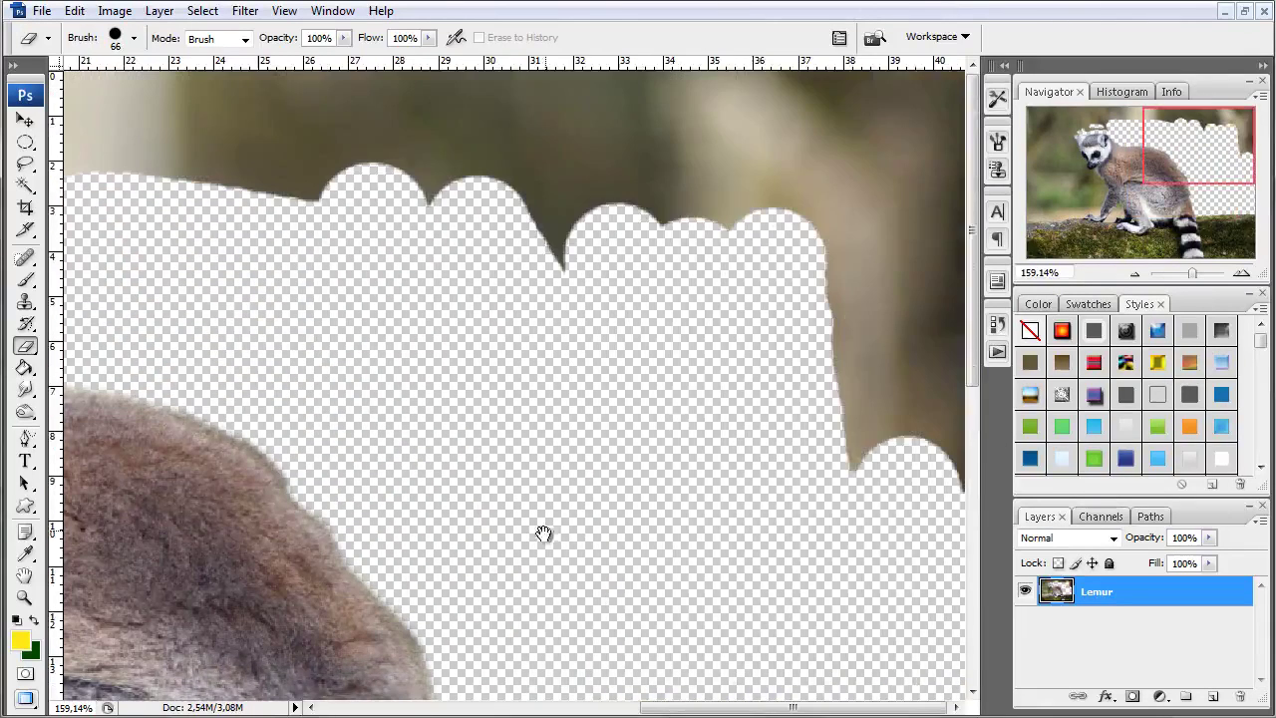
{"action": "mouse_move", "coordinate": [927, 483]}
{"action": "left_mouse_down"}
{"action": "mouse_move", "coordinate": [897, 69]}
{"action": "mouse_move", "coordinate": [940, 356]}
{"action": "mouse_move", "coordinate": [867, 282]}
{"action": "left_mouse_up"}
Erase the olive background along the top and left of the lemur down to the branch
{"action": "mouse_move", "coordinate": [776, 165]}
{"action": "left_mouse_down"}
{"action": "mouse_move", "coordinate": [498, 228]}
{"action": "mouse_move", "coordinate": [854, 99]}
{"action": "mouse_move", "coordinate": [180, 112]}
{"action": "mouse_move", "coordinate": [100, 168]}
{"action": "left_mouse_up"}
{"action": "left_click_drag", "start_coordinate": [354, 306], "coordinate": [803, 356]}
{"action": "left_click_drag", "start_coordinate": [218, 384], "coordinate": [634, 383]}
{"action": "mouse_move", "coordinate": [692, 223]}
{"action": "left_mouse_down"}
{"action": "mouse_move", "coordinate": [541, 229]}
{"action": "mouse_move", "coordinate": [413, 214]}
{"action": "mouse_move", "coordinate": [934, 150]}
{"action": "mouse_move", "coordinate": [136, 86]}
{"action": "mouse_move", "coordinate": [100, 149]}
{"action": "left_mouse_up"}
{"action": "mouse_move", "coordinate": [377, 228]}
{"action": "left_mouse_down"}
{"action": "mouse_move", "coordinate": [438, 228]}
{"action": "mouse_move", "coordinate": [114, 299]}
{"action": "mouse_move", "coordinate": [62, 176]}
{"action": "mouse_move", "coordinate": [157, 370]}
{"action": "left_mouse_up"}
{"action": "mouse_move", "coordinate": [279, 538]}
{"action": "left_mouse_down"}
{"action": "mouse_move", "coordinate": [244, 250]}
{"action": "mouse_move", "coordinate": [388, 266]}
{"action": "mouse_move", "coordinate": [413, 422]}
{"action": "mouse_move", "coordinate": [508, 607]}
{"action": "mouse_move", "coordinate": [336, 466]}
{"action": "mouse_move", "coordinate": [250, 598]}
{"action": "mouse_move", "coordinate": [157, 456]}
{"action": "mouse_move", "coordinate": [156, 427]}
{"action": "mouse_move", "coordinate": [120, 615]}
{"action": "mouse_move", "coordinate": [256, 105]}
{"action": "left_mouse_up"}
{"action": "mouse_move", "coordinate": [140, 100]}
{"action": "left_mouse_down"}
{"action": "mouse_move", "coordinate": [93, 357]}
{"action": "mouse_move", "coordinate": [127, 409]}
{"action": "mouse_move", "coordinate": [257, 408]}
{"action": "mouse_move", "coordinate": [548, 354]}
{"action": "mouse_move", "coordinate": [604, 293]}
{"action": "mouse_move", "coordinate": [643, 199]}
{"action": "mouse_move", "coordinate": [543, 109]}
{"action": "mouse_move", "coordinate": [527, 271]}
{"action": "mouse_move", "coordinate": [461, 185]}
{"action": "mouse_move", "coordinate": [389, 171]}
{"action": "mouse_move", "coordinate": [373, 205]}
{"action": "mouse_move", "coordinate": [126, 287]}
{"action": "mouse_move", "coordinate": [142, 128]}
{"action": "mouse_move", "coordinate": [136, 328]}
{"action": "mouse_move", "coordinate": [322, 137]}
{"action": "left_mouse_up"}
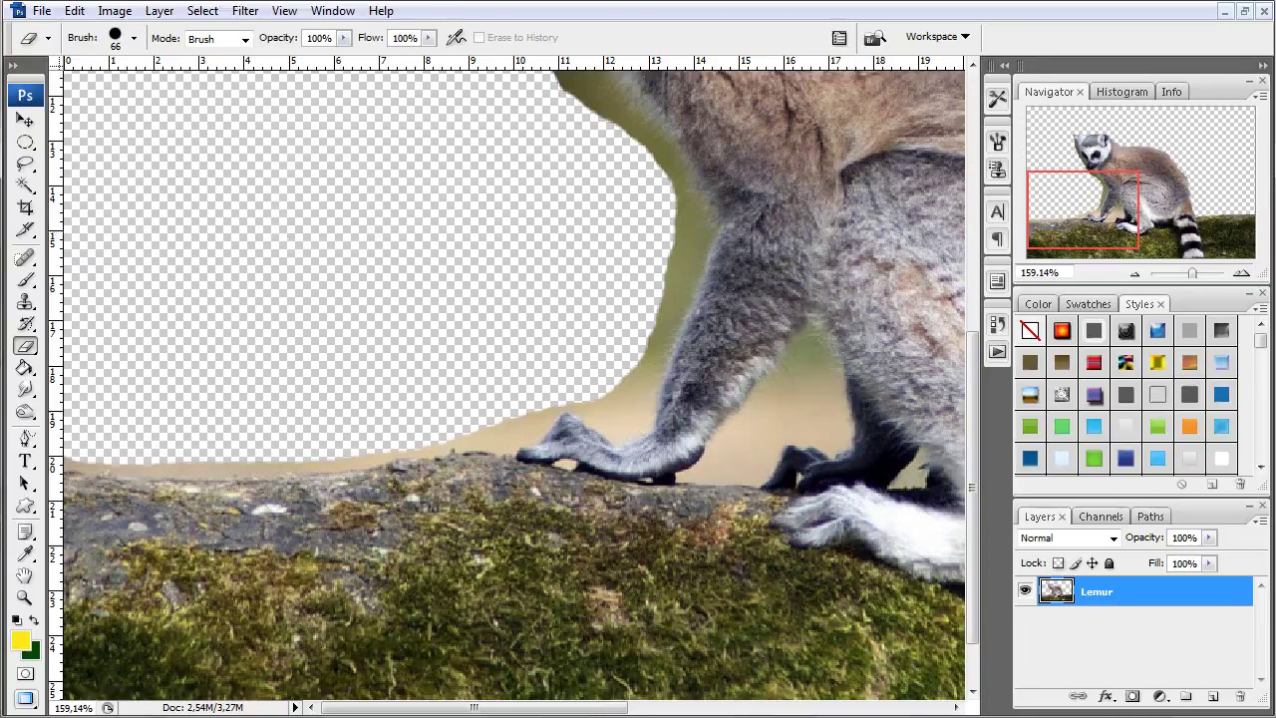
{"action": "scroll", "coordinate": [718, 596], "scroll_direction": "up", "scroll_amount": 1}
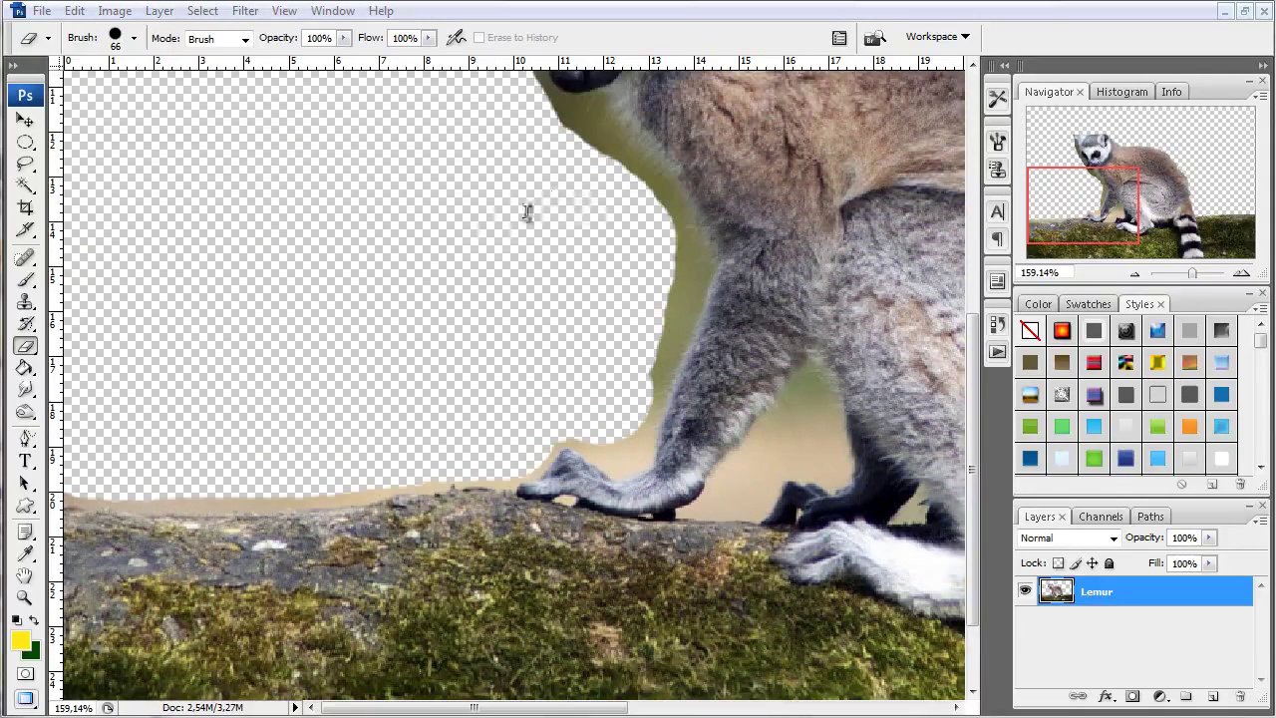
{"action": "left_click", "coordinate": [134, 40]}
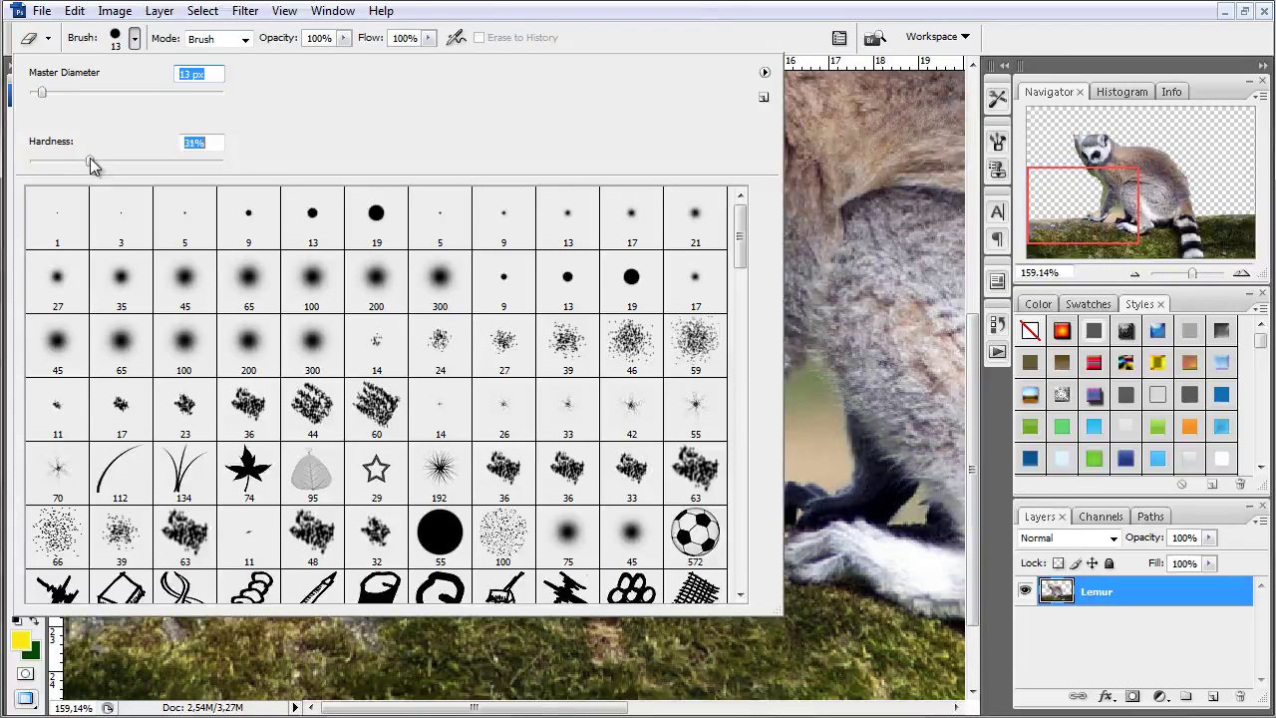
Apply the 13 px brush and erase the sand strip along the branch top
{"action": "key", "text": "Return"}
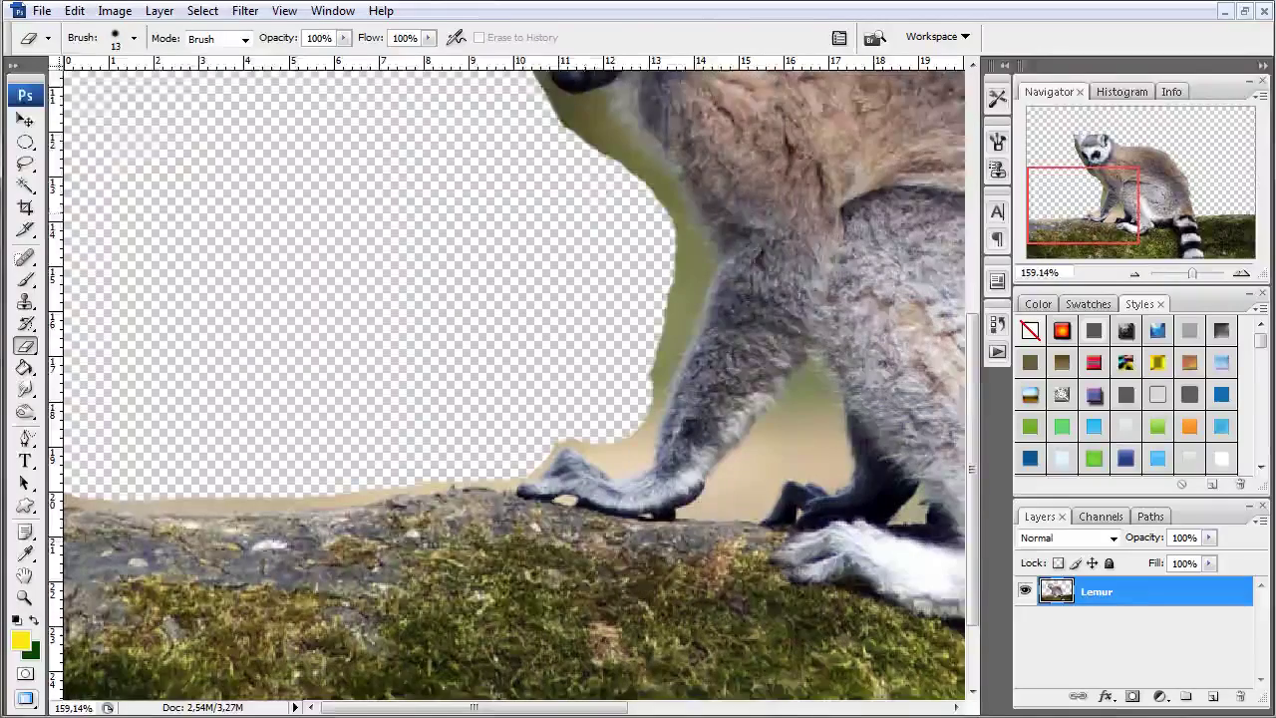
{"action": "scroll", "coordinate": [167, 511], "scroll_direction": "up", "scroll_amount": 3}
{"action": "left_click_drag", "start_coordinate": [523, 469], "coordinate": [649, 469]}
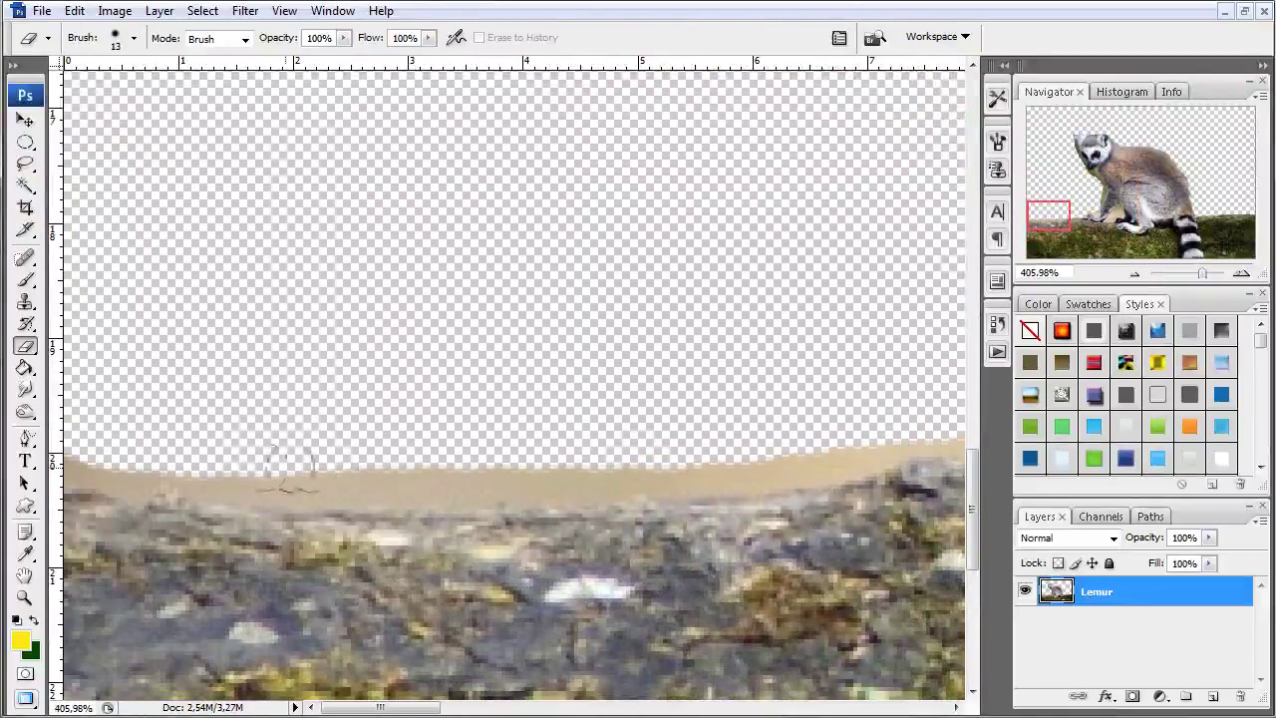
{"action": "mouse_move", "coordinate": [343, 477]}
{"action": "left_mouse_down"}
{"action": "mouse_move", "coordinate": [142, 477]}
{"action": "mouse_move", "coordinate": [186, 460]}
{"action": "left_mouse_up"}
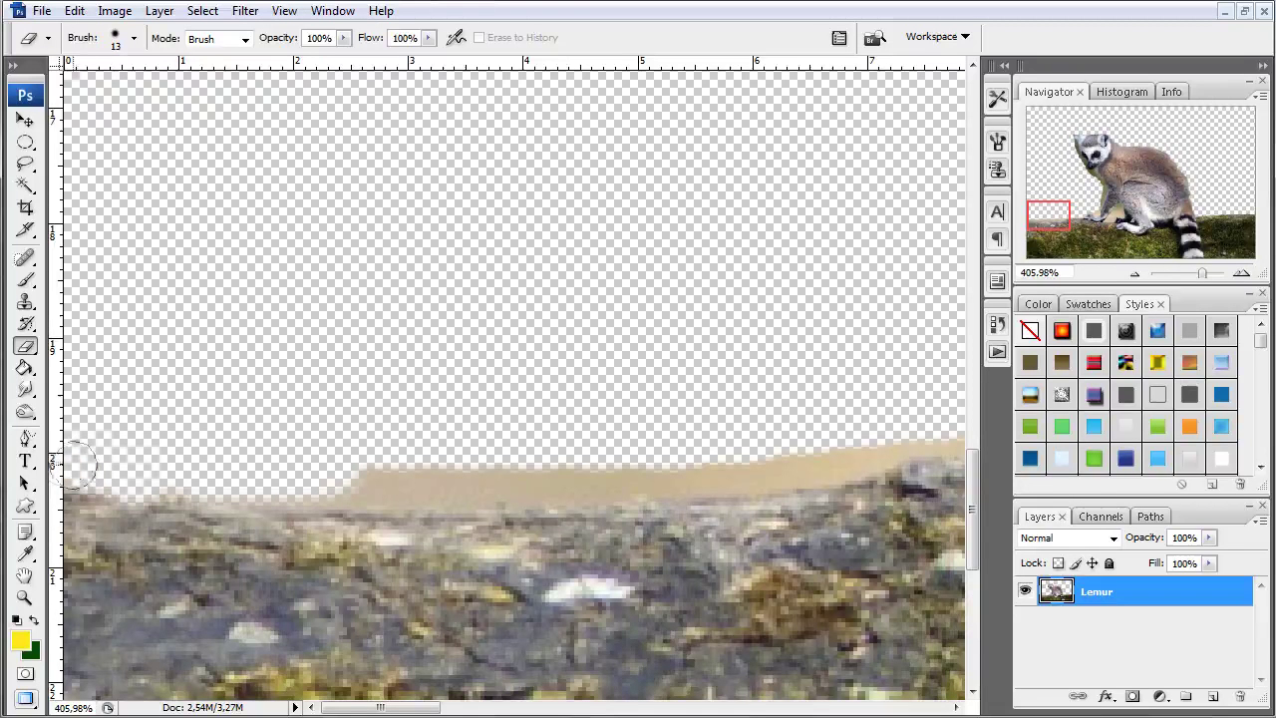
{"action": "mouse_move", "coordinate": [339, 476]}
{"action": "left_mouse_down"}
{"action": "mouse_move", "coordinate": [468, 485]}
{"action": "mouse_move", "coordinate": [905, 433]}
{"action": "mouse_move", "coordinate": [210, 564]}
{"action": "mouse_move", "coordinate": [366, 540]}
{"action": "left_mouse_up"}
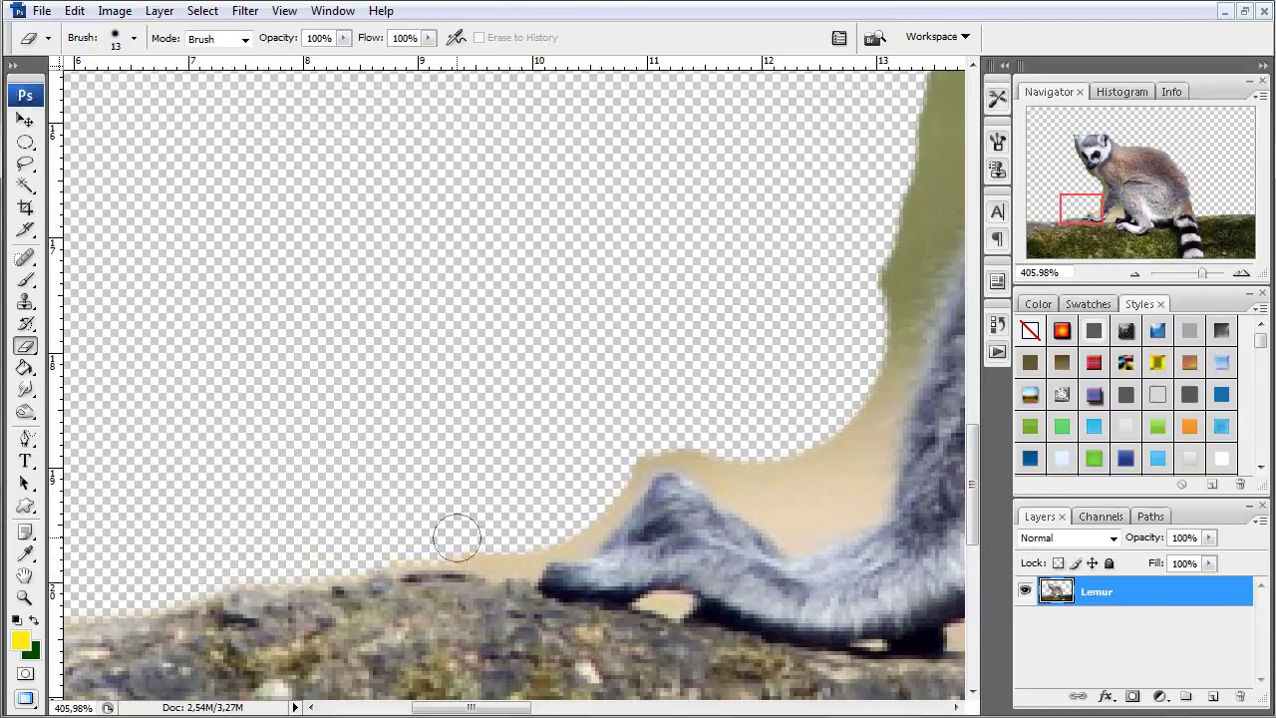
Erase the background fringe along the lemur's front leg
{"action": "left_click_drag", "start_coordinate": [835, 491], "coordinate": [431, 561]}
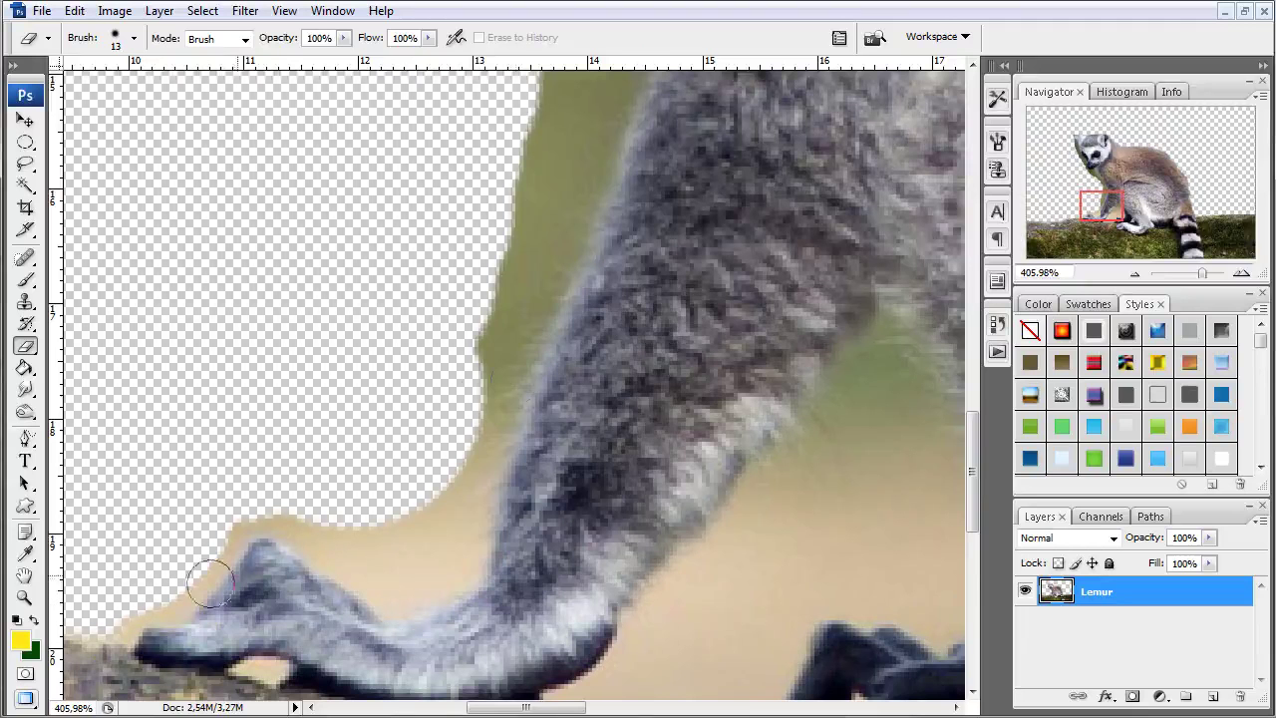
{"action": "mouse_move", "coordinate": [463, 554]}
{"action": "left_mouse_down"}
{"action": "mouse_move", "coordinate": [456, 521]}
{"action": "mouse_move", "coordinate": [584, 182]}
{"action": "mouse_move", "coordinate": [541, 626]}
{"action": "left_mouse_up"}
{"action": "left_click_drag", "start_coordinate": [538, 269], "coordinate": [518, 547]}
{"action": "left_click_drag", "start_coordinate": [528, 179], "coordinate": [541, 442]}
{"action": "left_click_drag", "start_coordinate": [543, 159], "coordinate": [561, 431]}
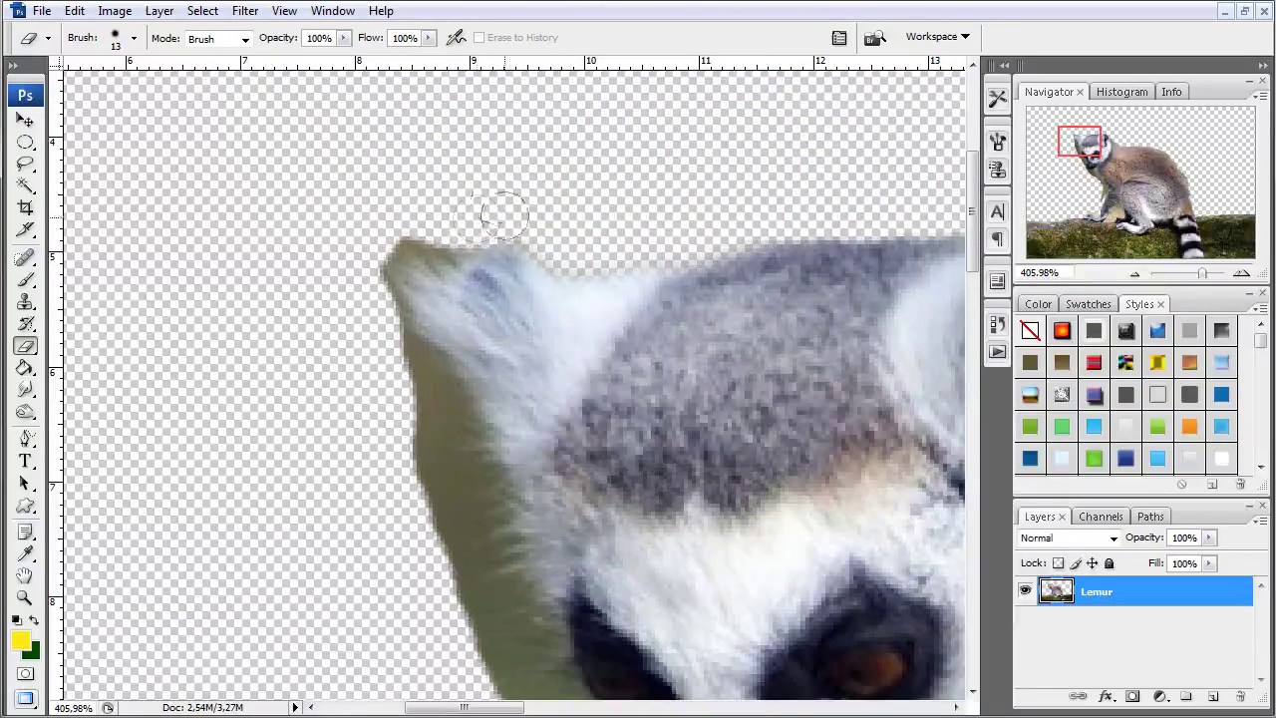
Trim the green wedge and pale fringe around the lemur's left ear
{"action": "mouse_move", "coordinate": [402, 231]}
{"action": "left_mouse_down"}
{"action": "mouse_move", "coordinate": [378, 285]}
{"action": "mouse_move", "coordinate": [390, 336]}
{"action": "mouse_move", "coordinate": [441, 387]}
{"action": "mouse_move", "coordinate": [507, 562]}
{"action": "left_mouse_up"}
{"action": "mouse_move", "coordinate": [439, 469]}
{"action": "left_mouse_down"}
{"action": "mouse_move", "coordinate": [405, 367]}
{"action": "mouse_move", "coordinate": [468, 598]}
{"action": "left_mouse_up"}
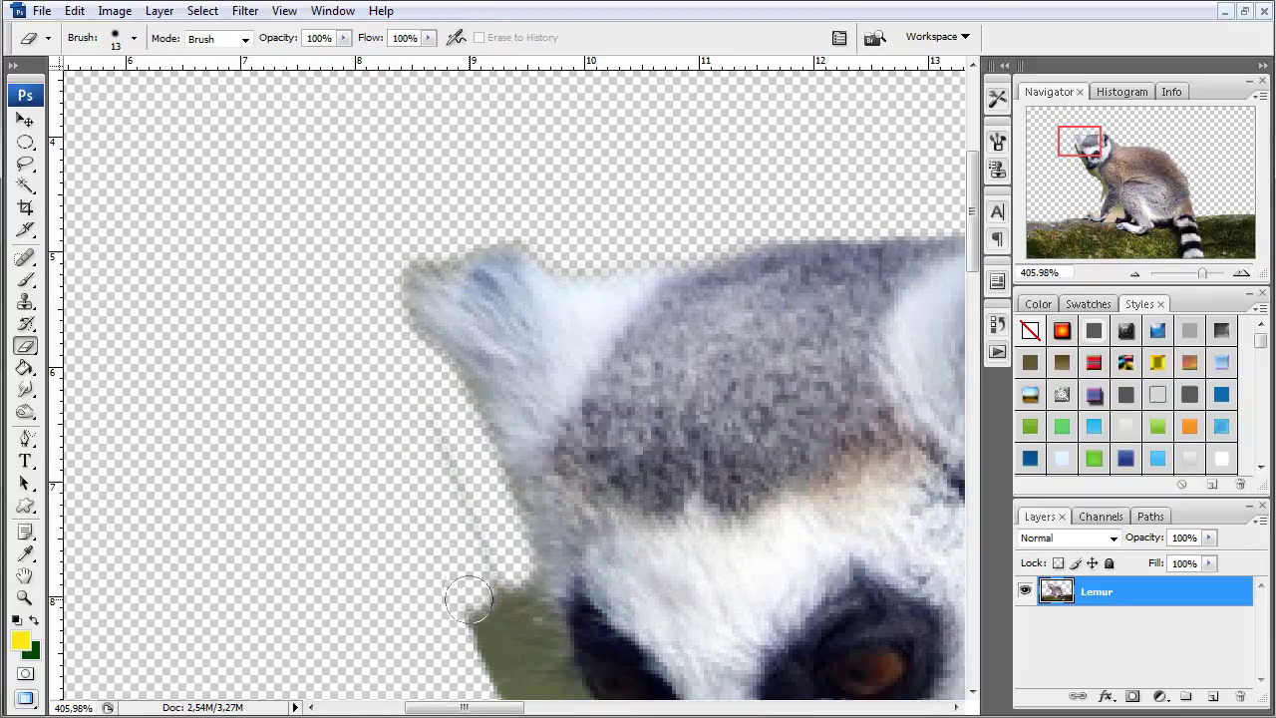
{"action": "mouse_move", "coordinate": [433, 431]}
{"action": "left_mouse_down"}
{"action": "mouse_move", "coordinate": [469, 555]}
{"action": "mouse_move", "coordinate": [448, 328]}
{"action": "left_mouse_up"}
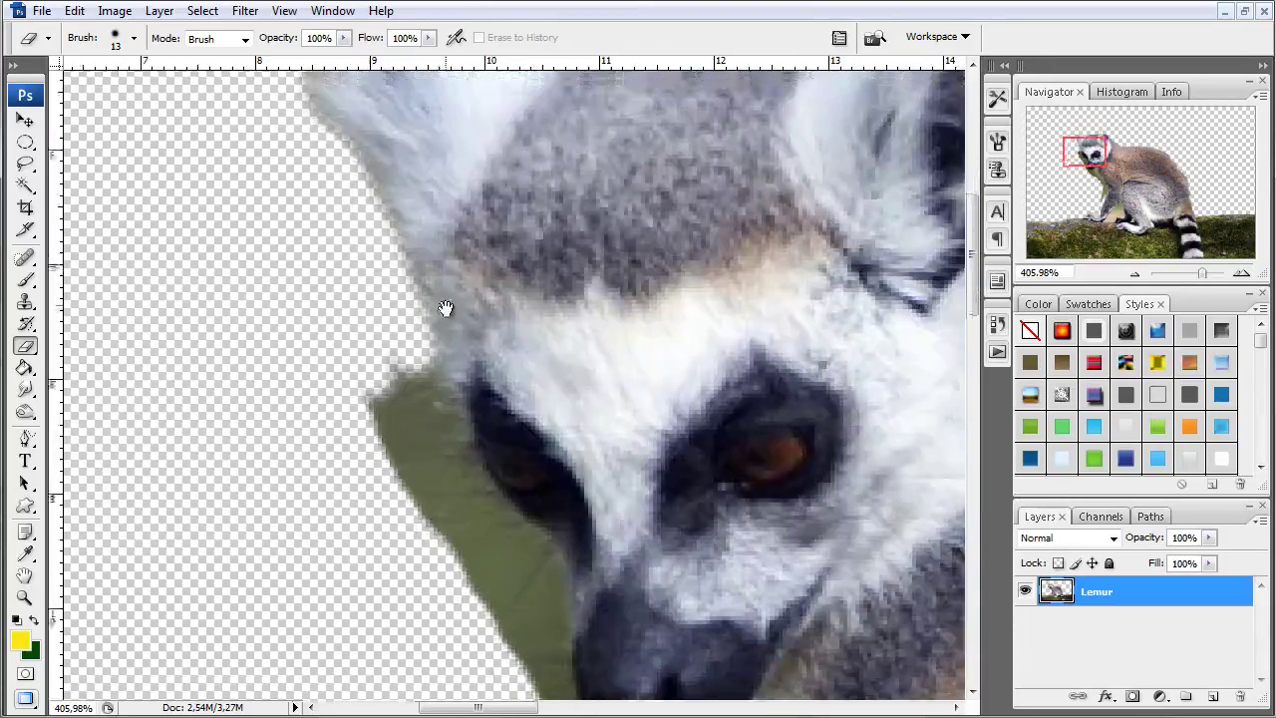
{"action": "left_click_drag", "start_coordinate": [504, 434], "coordinate": [420, 352]}
{"action": "left_click_drag", "start_coordinate": [528, 238], "coordinate": [369, 589]}
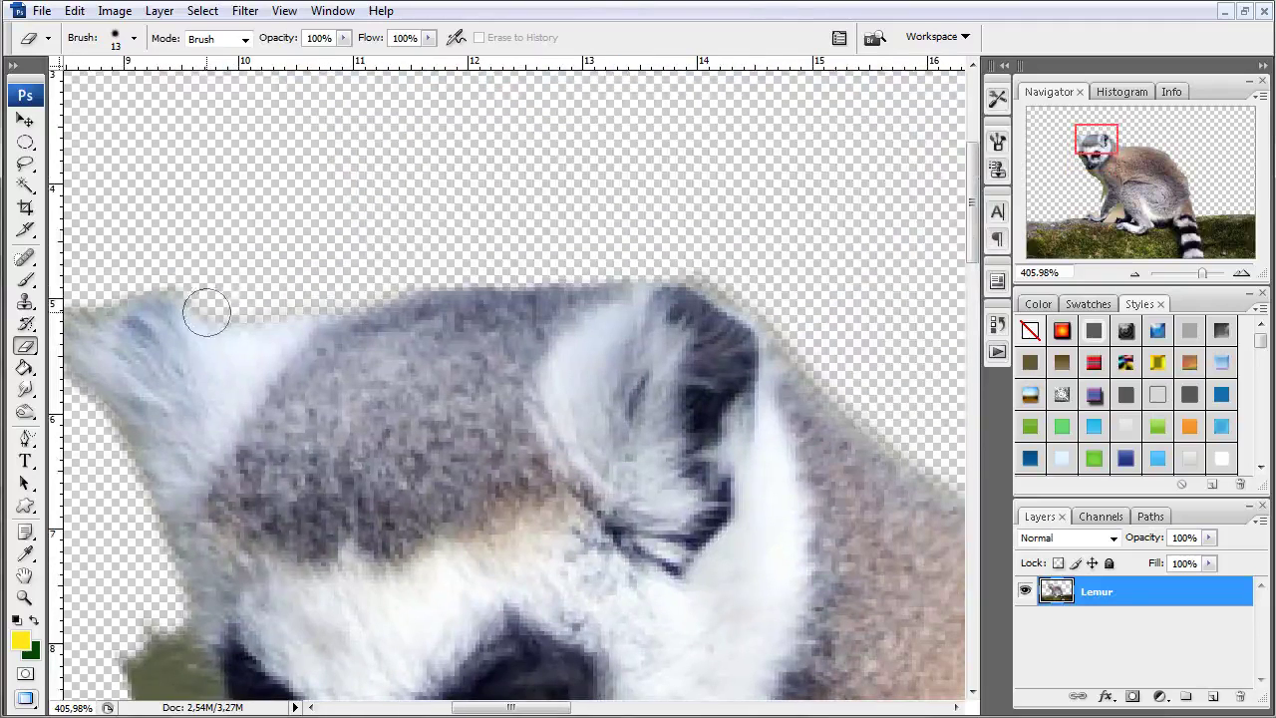
Erase the pale and green fringe along the head's edge and left of the face
{"action": "left_click_drag", "start_coordinate": [238, 314], "coordinate": [302, 305]}
{"action": "mouse_move", "coordinate": [287, 367]}
{"action": "left_mouse_down"}
{"action": "mouse_move", "coordinate": [408, 208]}
{"action": "mouse_move", "coordinate": [361, 191]}
{"action": "left_mouse_up"}
{"action": "mouse_move", "coordinate": [249, 174]}
{"action": "left_mouse_down"}
{"action": "mouse_move", "coordinate": [309, 321]}
{"action": "mouse_move", "coordinate": [360, 366]}
{"action": "mouse_move", "coordinate": [402, 541]}
{"action": "mouse_move", "coordinate": [423, 568]}
{"action": "mouse_move", "coordinate": [496, 583]}
{"action": "mouse_move", "coordinate": [549, 567]}
{"action": "mouse_move", "coordinate": [542, 555]}
{"action": "left_mouse_up"}
{"action": "mouse_move", "coordinate": [354, 483]}
{"action": "left_mouse_down"}
{"action": "mouse_move", "coordinate": [299, 359]}
{"action": "mouse_move", "coordinate": [215, 224]}
{"action": "mouse_move", "coordinate": [204, 170]}
{"action": "mouse_move", "coordinate": [284, 374]}
{"action": "left_mouse_up"}
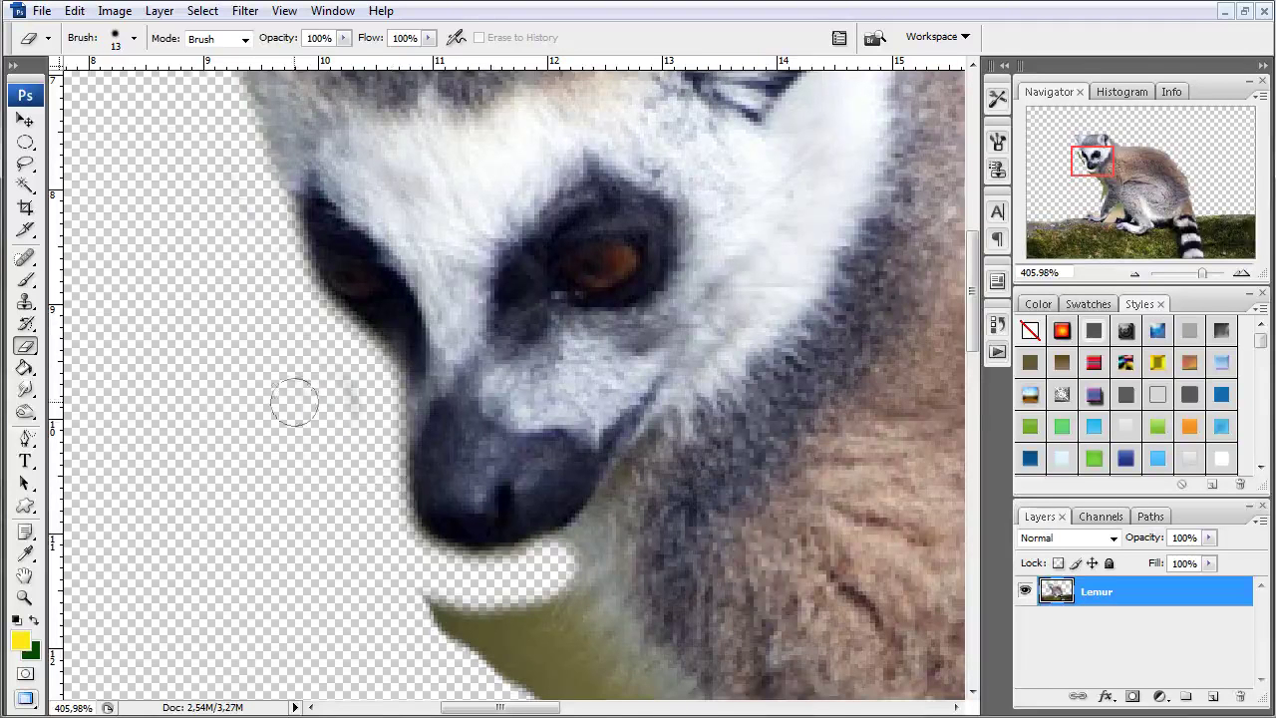
Erase the background between the lemur's front leg and body
{"action": "mouse_move", "coordinate": [625, 567]}
{"action": "left_mouse_down"}
{"action": "mouse_move", "coordinate": [373, 235]}
{"action": "mouse_move", "coordinate": [373, 331]}
{"action": "mouse_move", "coordinate": [484, 470]}
{"action": "mouse_move", "coordinate": [536, 623]}
{"action": "mouse_move", "coordinate": [488, 578]}
{"action": "mouse_move", "coordinate": [441, 449]}
{"action": "mouse_move", "coordinate": [342, 322]}
{"action": "mouse_move", "coordinate": [239, 267]}
{"action": "mouse_move", "coordinate": [189, 274]}
{"action": "mouse_move", "coordinate": [369, 419]}
{"action": "mouse_move", "coordinate": [313, 346]}
{"action": "mouse_move", "coordinate": [282, 372]}
{"action": "left_mouse_up"}
{"action": "scroll", "coordinate": [429, 449], "scroll_direction": "down", "scroll_amount": 5}
{"action": "mouse_move", "coordinate": [427, 362]}
{"action": "left_mouse_down"}
{"action": "mouse_move", "coordinate": [358, 193]}
{"action": "mouse_move", "coordinate": [398, 251]}
{"action": "mouse_move", "coordinate": [376, 352]}
{"action": "mouse_move", "coordinate": [356, 370]}
{"action": "mouse_move", "coordinate": [336, 270]}
{"action": "mouse_move", "coordinate": [313, 276]}
{"action": "mouse_move", "coordinate": [348, 307]}
{"action": "mouse_move", "coordinate": [251, 485]}
{"action": "mouse_move", "coordinate": [320, 422]}
{"action": "left_mouse_up"}
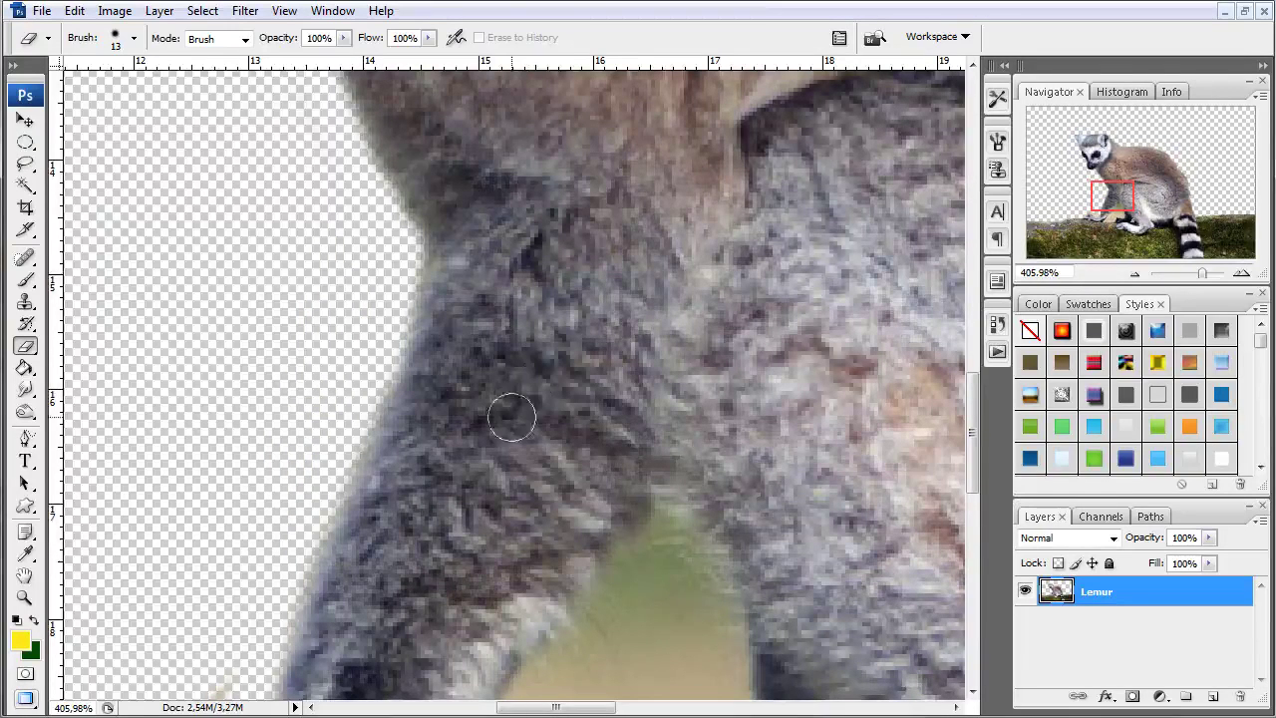
{"action": "mouse_move", "coordinate": [530, 421]}
{"action": "left_mouse_down"}
{"action": "mouse_move", "coordinate": [567, 305]}
{"action": "mouse_move", "coordinate": [737, 233]}
{"action": "mouse_move", "coordinate": [472, 362]}
{"action": "mouse_move", "coordinate": [350, 515]}
{"action": "left_mouse_up"}
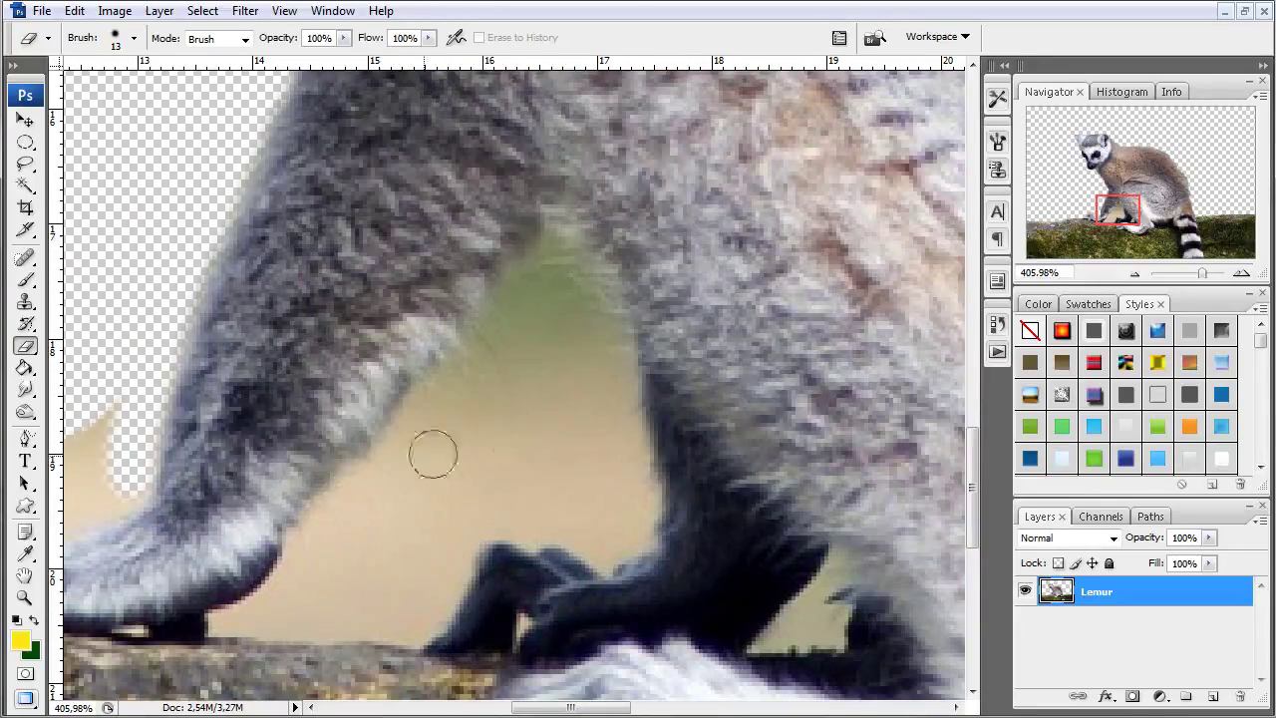
{"action": "mouse_move", "coordinate": [305, 533]}
{"action": "left_mouse_down"}
{"action": "mouse_move", "coordinate": [561, 234]}
{"action": "mouse_move", "coordinate": [600, 307]}
{"action": "mouse_move", "coordinate": [632, 484]}
{"action": "mouse_move", "coordinate": [509, 479]}
{"action": "mouse_move", "coordinate": [442, 535]}
{"action": "mouse_move", "coordinate": [353, 572]}
{"action": "mouse_move", "coordinate": [373, 512]}
{"action": "mouse_move", "coordinate": [556, 297]}
{"action": "mouse_move", "coordinate": [600, 447]}
{"action": "mouse_move", "coordinate": [584, 305]}
{"action": "mouse_move", "coordinate": [536, 461]}
{"action": "mouse_move", "coordinate": [447, 447]}
{"action": "mouse_move", "coordinate": [435, 501]}
{"action": "mouse_move", "coordinate": [450, 435]}
{"action": "mouse_move", "coordinate": [397, 476]}
{"action": "left_mouse_up"}
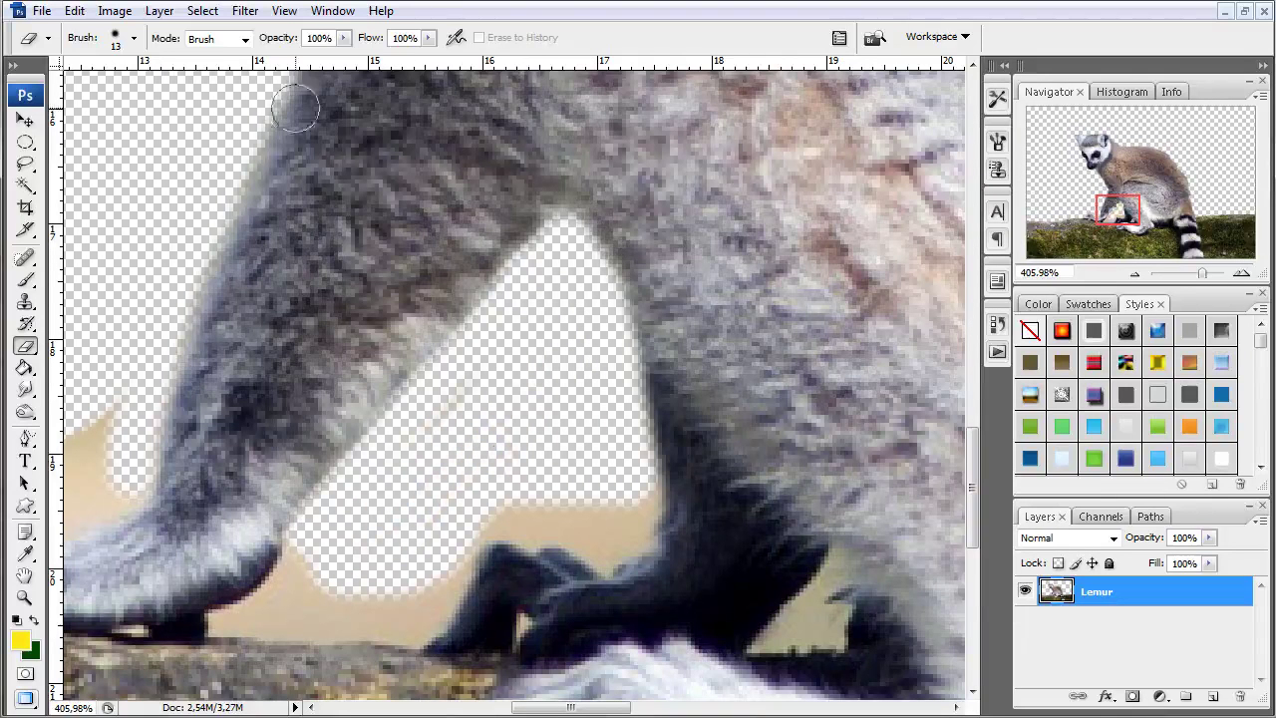
Shrink the eraser to 5 px and erase the beige fringe along the leg and above the paw
{"action": "left_click", "coordinate": [136, 40]}
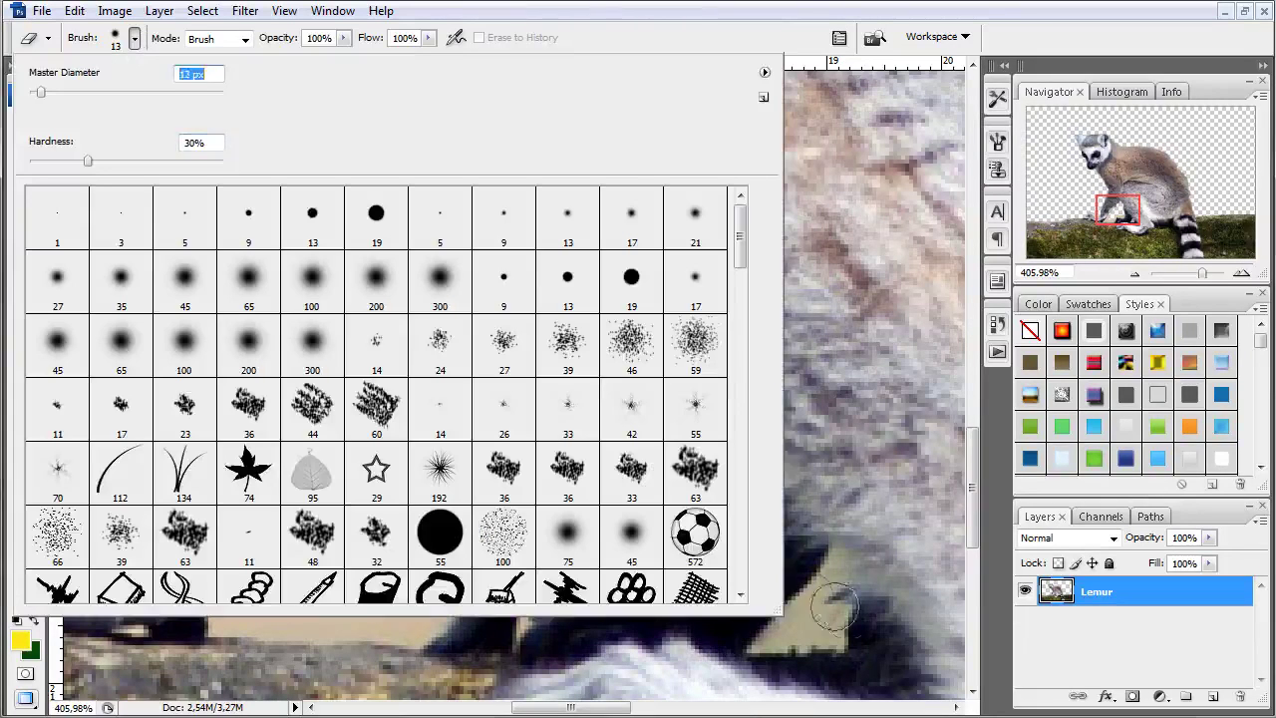
{"action": "left_click", "coordinate": [743, 6]}
{"action": "scroll", "coordinate": [166, 507], "scroll_direction": "up", "scroll_amount": 2}
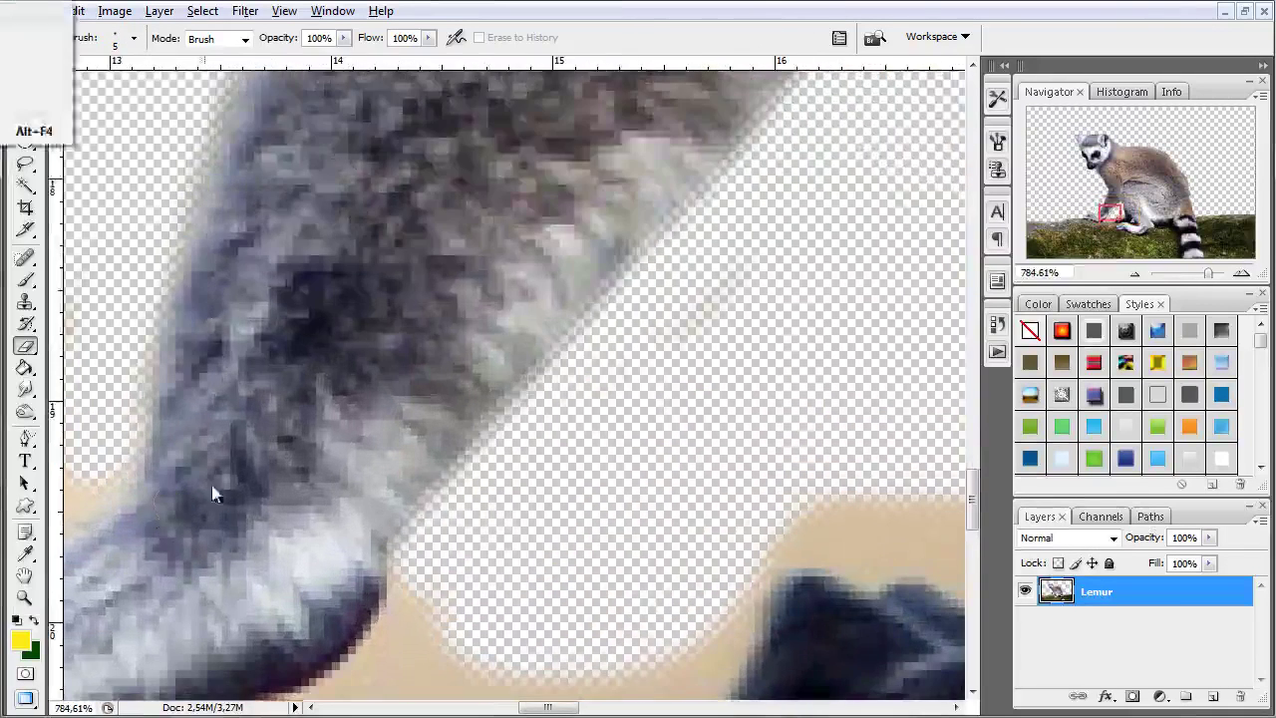
{"action": "scroll", "coordinate": [205, 498], "scroll_direction": "up", "scroll_amount": 2}
{"action": "mouse_move", "coordinate": [571, 281]}
{"action": "left_mouse_down"}
{"action": "mouse_move", "coordinate": [478, 345]}
{"action": "mouse_move", "coordinate": [429, 353]}
{"action": "mouse_move", "coordinate": [387, 342]}
{"action": "mouse_move", "coordinate": [182, 190]}
{"action": "mouse_move", "coordinate": [120, 193]}
{"action": "mouse_move", "coordinate": [159, 171]}
{"action": "mouse_move", "coordinate": [271, 217]}
{"action": "mouse_move", "coordinate": [401, 302]}
{"action": "mouse_move", "coordinate": [422, 333]}
{"action": "mouse_move", "coordinate": [528, 282]}
{"action": "mouse_move", "coordinate": [424, 299]}
{"action": "mouse_move", "coordinate": [501, 210]}
{"action": "mouse_move", "coordinate": [348, 250]}
{"action": "mouse_move", "coordinate": [546, 124]}
{"action": "mouse_move", "coordinate": [464, 176]}
{"action": "mouse_move", "coordinate": [325, 218]}
{"action": "left_mouse_up"}
{"action": "mouse_move", "coordinate": [255, 195]}
{"action": "left_mouse_down"}
{"action": "mouse_move", "coordinate": [299, 186]}
{"action": "mouse_move", "coordinate": [575, 365]}
{"action": "mouse_move", "coordinate": [521, 373]}
{"action": "mouse_move", "coordinate": [658, 379]}
{"action": "left_mouse_up"}
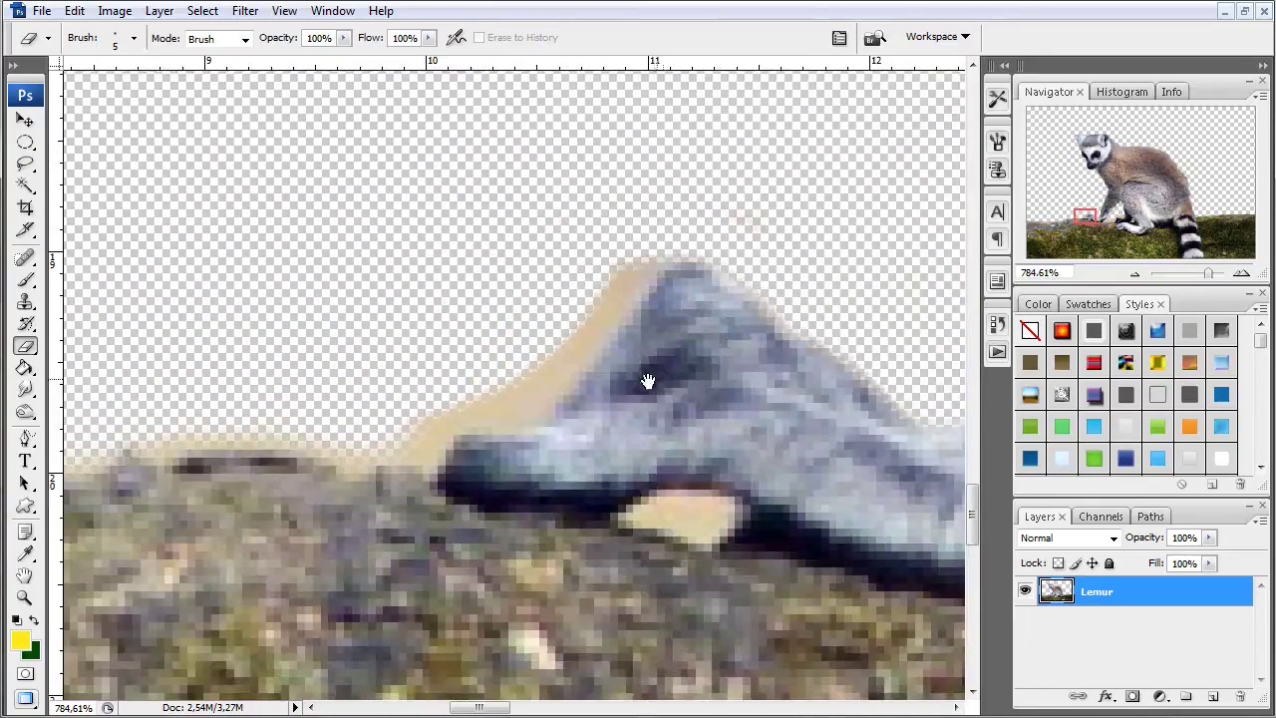
{"action": "mouse_move", "coordinate": [165, 428]}
{"action": "left_mouse_down"}
{"action": "mouse_move", "coordinate": [408, 447]}
{"action": "mouse_move", "coordinate": [438, 421]}
{"action": "mouse_move", "coordinate": [524, 396]}
{"action": "mouse_move", "coordinate": [673, 232]}
{"action": "left_mouse_up"}
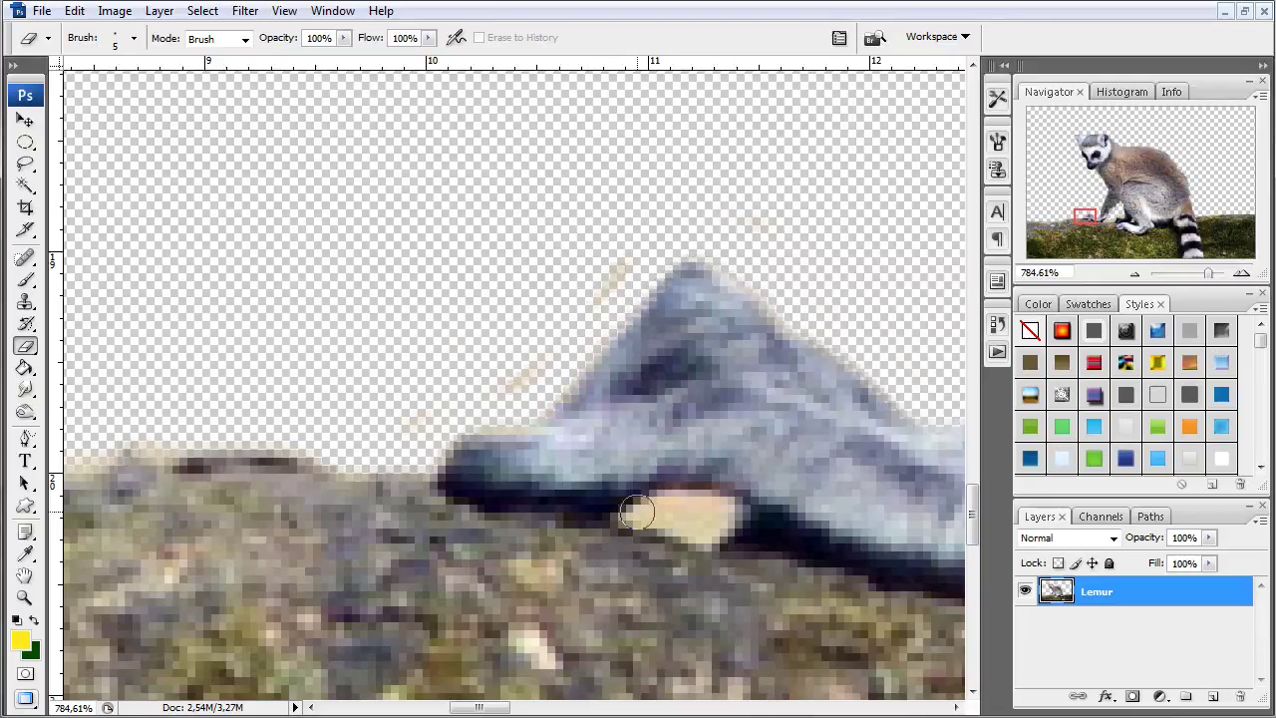
Set the eraser to 2 px and erase the beige gap under the paw
{"action": "left_click", "coordinate": [135, 39]}
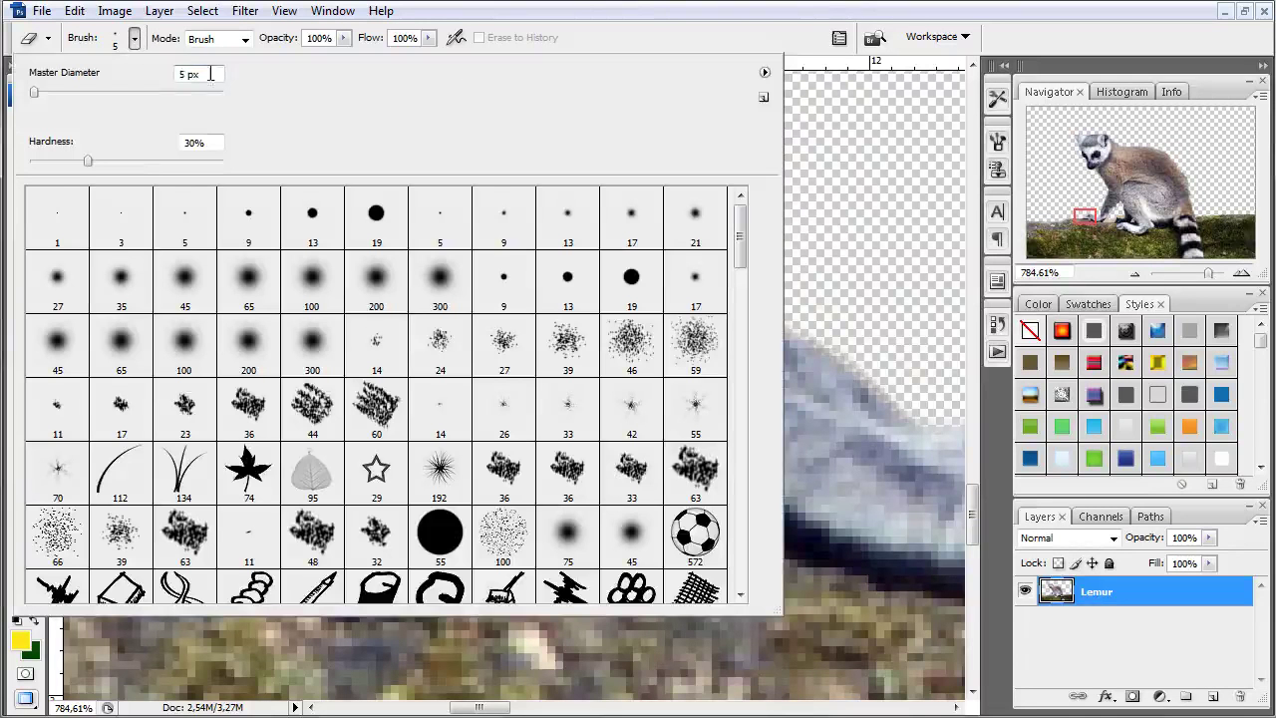
{"action": "key", "text": "Return"}
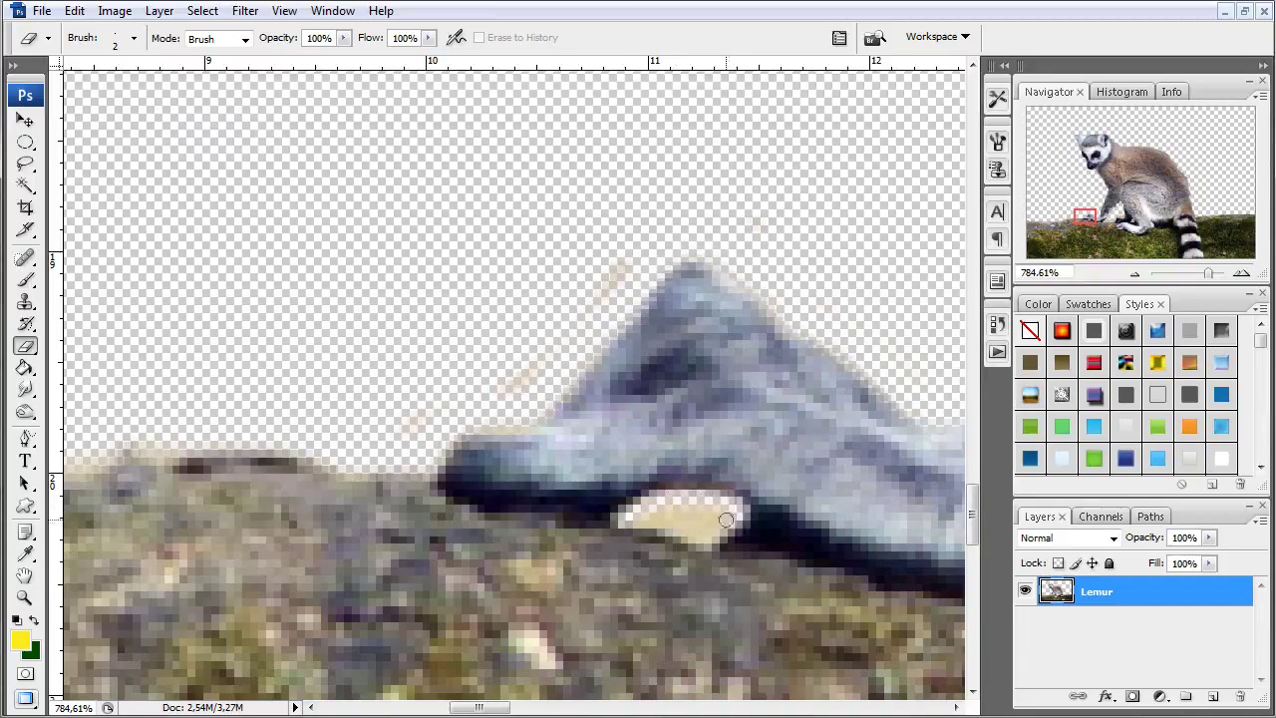
{"action": "left_click_drag", "start_coordinate": [658, 522], "coordinate": [630, 517]}
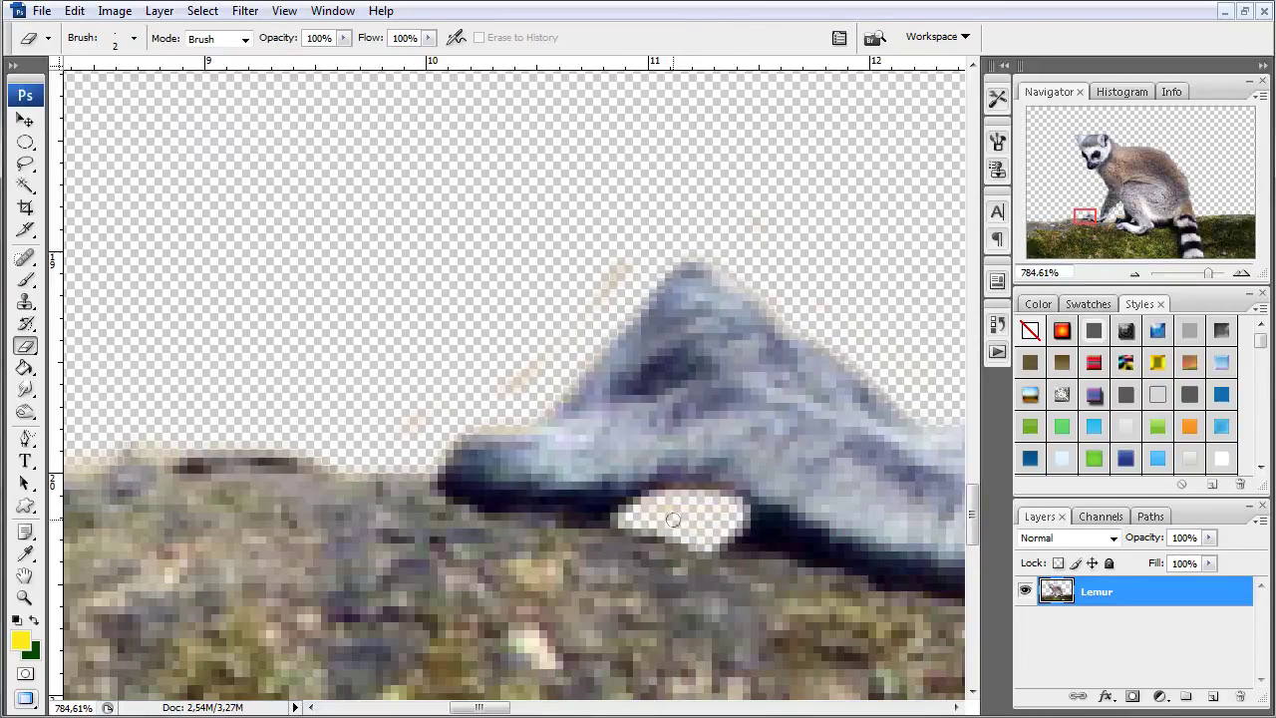
Erase the beige fringe along the paw, fur and hind-foot edges
{"action": "left_click_drag", "start_coordinate": [658, 509], "coordinate": [399, 461]}
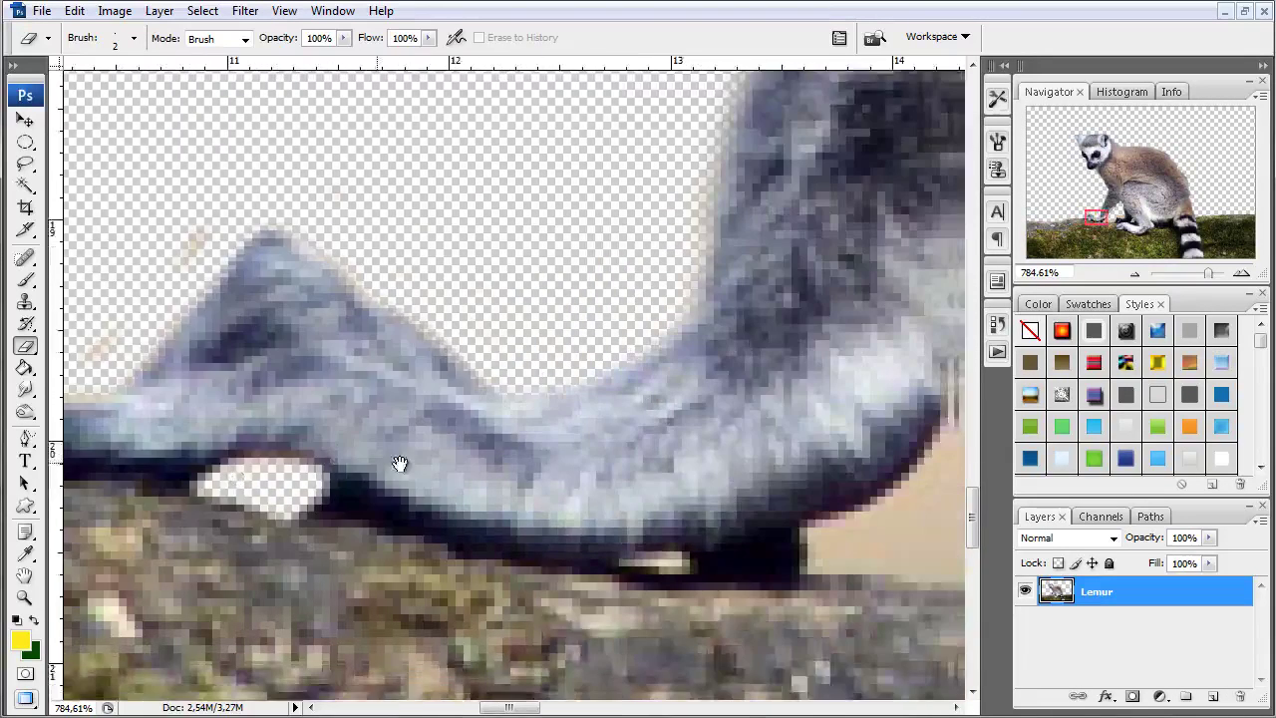
{"action": "left_click_drag", "start_coordinate": [215, 511], "coordinate": [247, 507]}
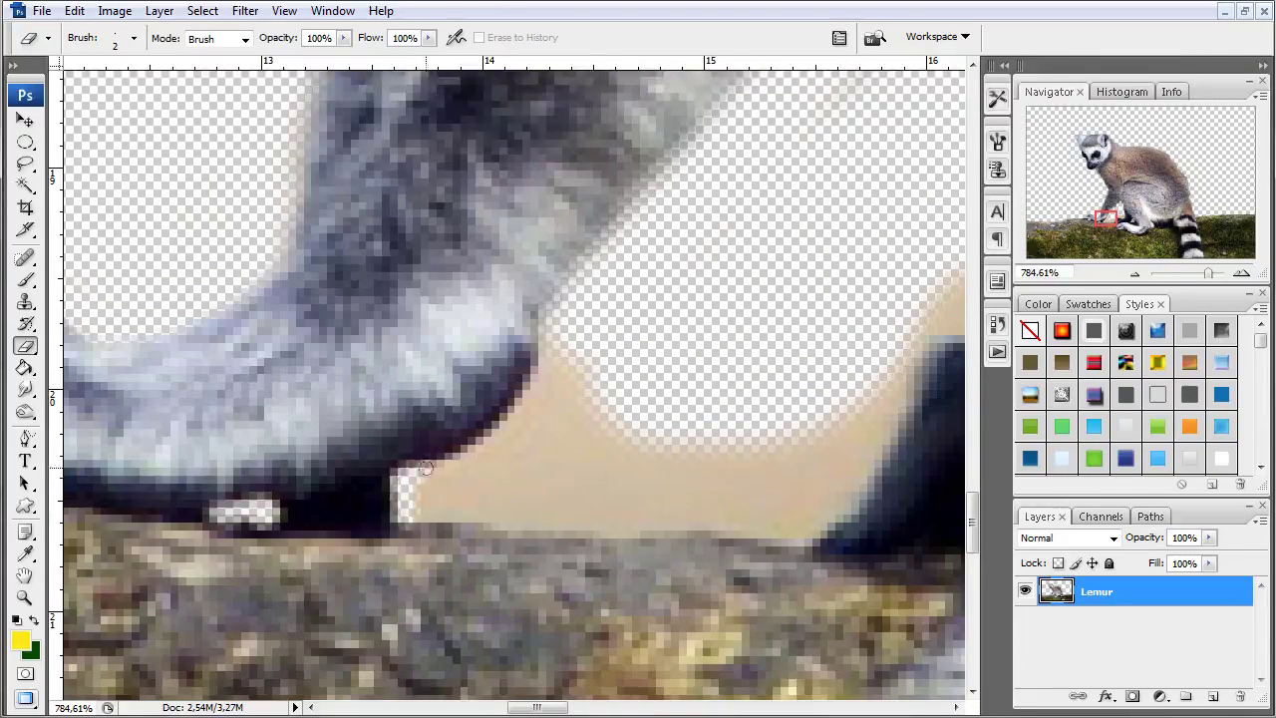
{"action": "left_click_drag", "start_coordinate": [521, 384], "coordinate": [537, 357]}
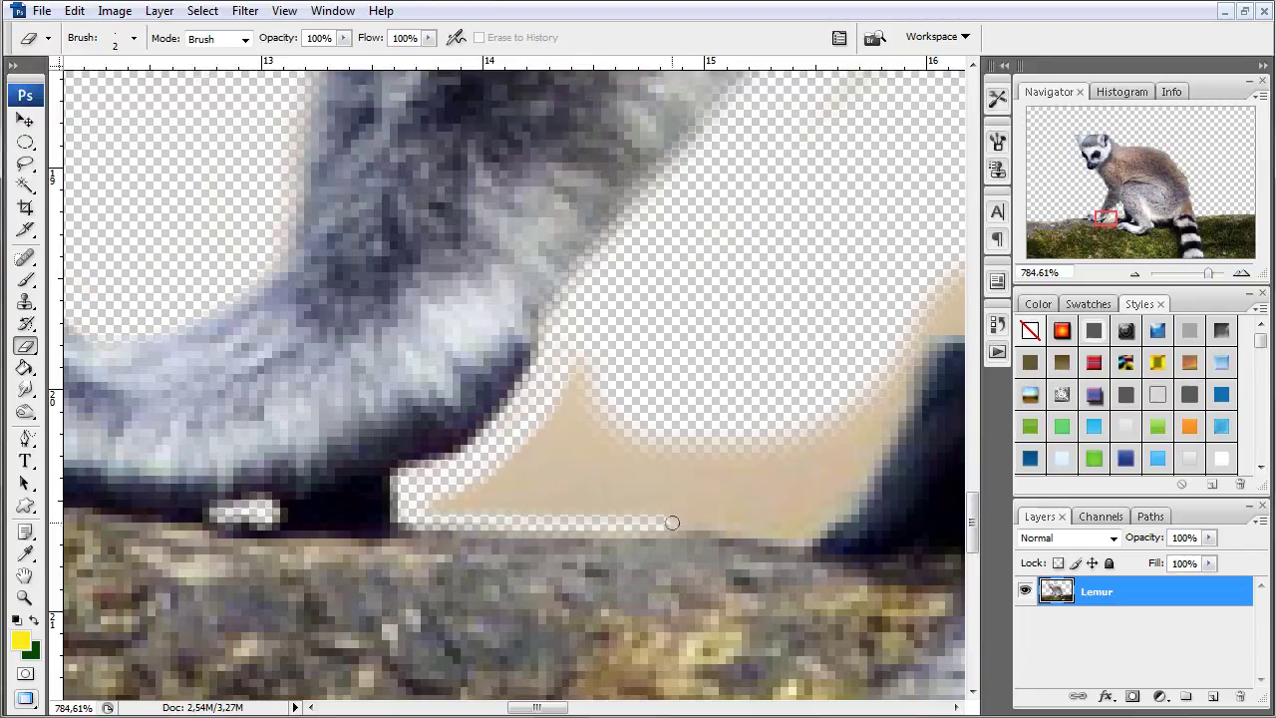
{"action": "mouse_move", "coordinate": [732, 528]}
{"action": "left_mouse_down"}
{"action": "mouse_move", "coordinate": [778, 538]}
{"action": "mouse_move", "coordinate": [845, 507]}
{"action": "mouse_move", "coordinate": [900, 402]}
{"action": "left_mouse_up"}
{"action": "left_click_drag", "start_coordinate": [915, 279], "coordinate": [371, 417]}
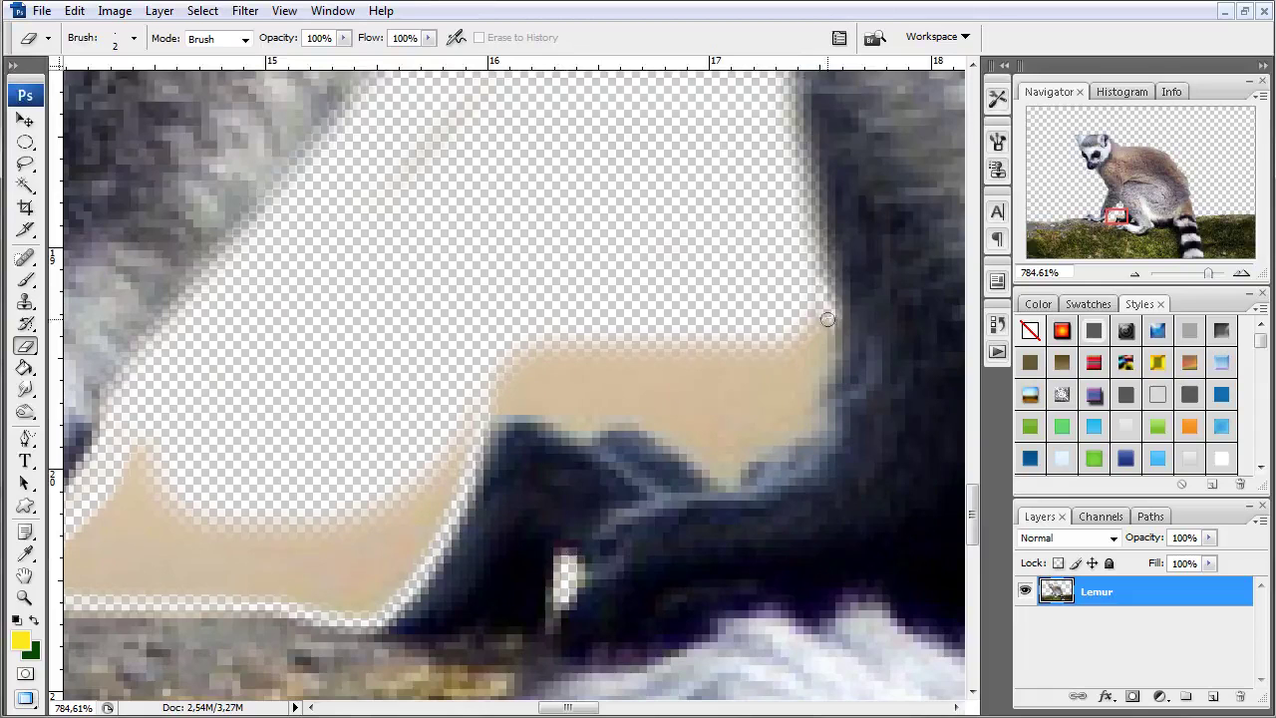
{"action": "left_click_drag", "start_coordinate": [828, 356], "coordinate": [817, 384]}
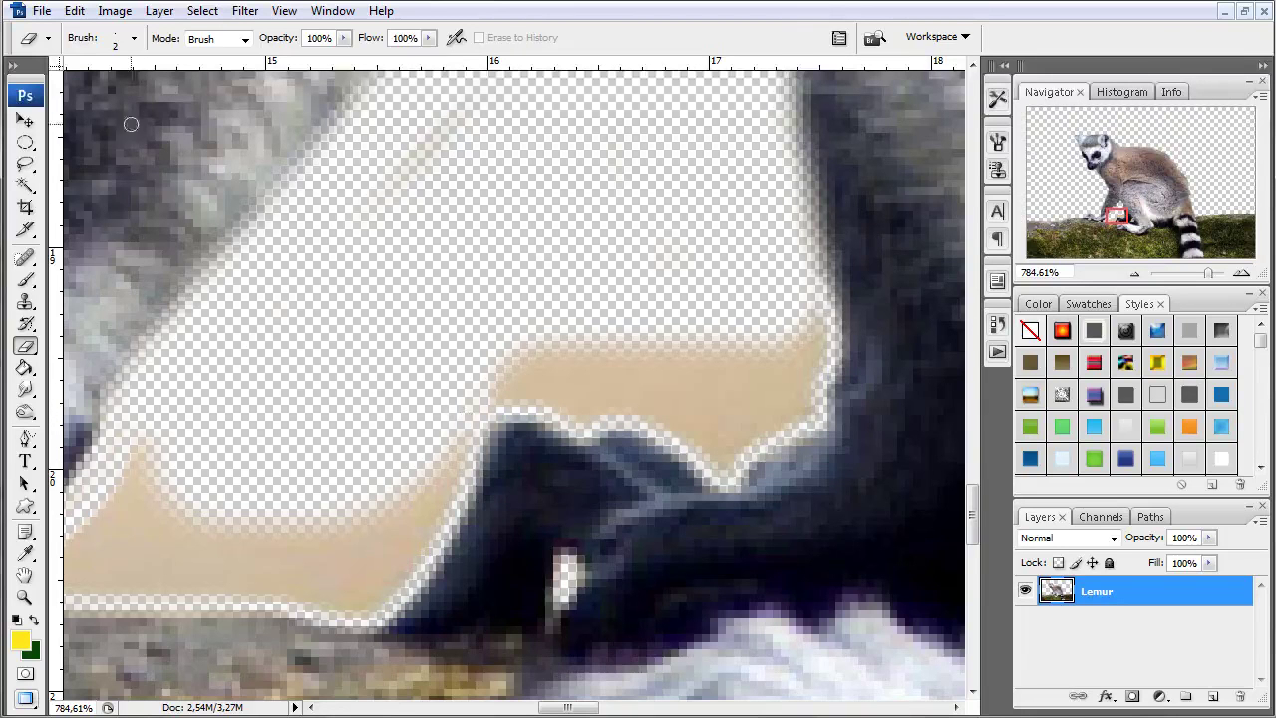
{"action": "left_click", "coordinate": [134, 39]}
Set the eraser to 5 px and erase the beige edge beside the fur, redoing one stroke
{"action": "double_click", "coordinate": [196, 72]}
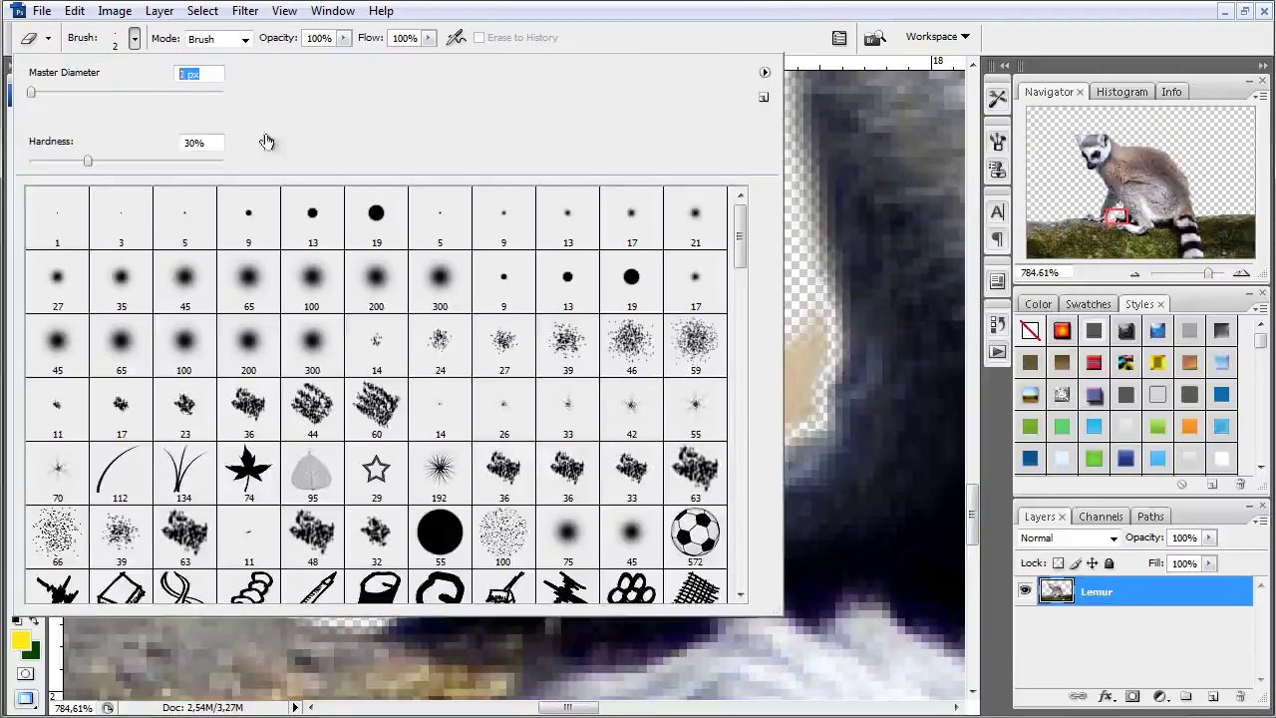
{"action": "key", "text": "Return"}
{"action": "mouse_move", "coordinate": [793, 298]}
{"action": "left_mouse_down"}
{"action": "mouse_move", "coordinate": [811, 332]}
{"action": "mouse_move", "coordinate": [799, 404]}
{"action": "left_mouse_up"}
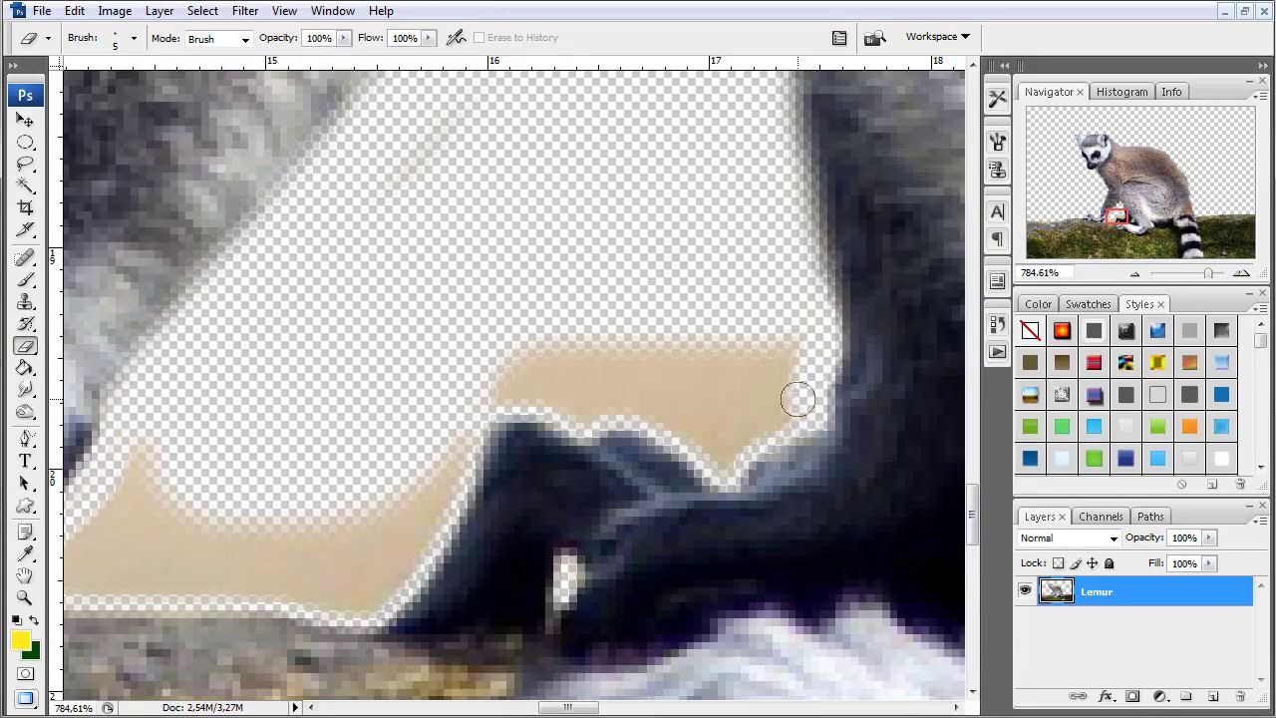
{"action": "key", "text": "ctrl+z"}
{"action": "mouse_move", "coordinate": [800, 306]}
{"action": "left_mouse_down"}
{"action": "mouse_move", "coordinate": [812, 341]}
{"action": "mouse_move", "coordinate": [792, 384]}
{"action": "mouse_move", "coordinate": [722, 457]}
{"action": "mouse_move", "coordinate": [668, 419]}
{"action": "mouse_move", "coordinate": [578, 408]}
{"action": "mouse_move", "coordinate": [502, 379]}
{"action": "mouse_move", "coordinate": [529, 345]}
{"action": "mouse_move", "coordinate": [493, 362]}
{"action": "mouse_move", "coordinate": [763, 432]}
{"action": "mouse_move", "coordinate": [649, 348]}
{"action": "mouse_move", "coordinate": [687, 359]}
{"action": "left_mouse_up"}
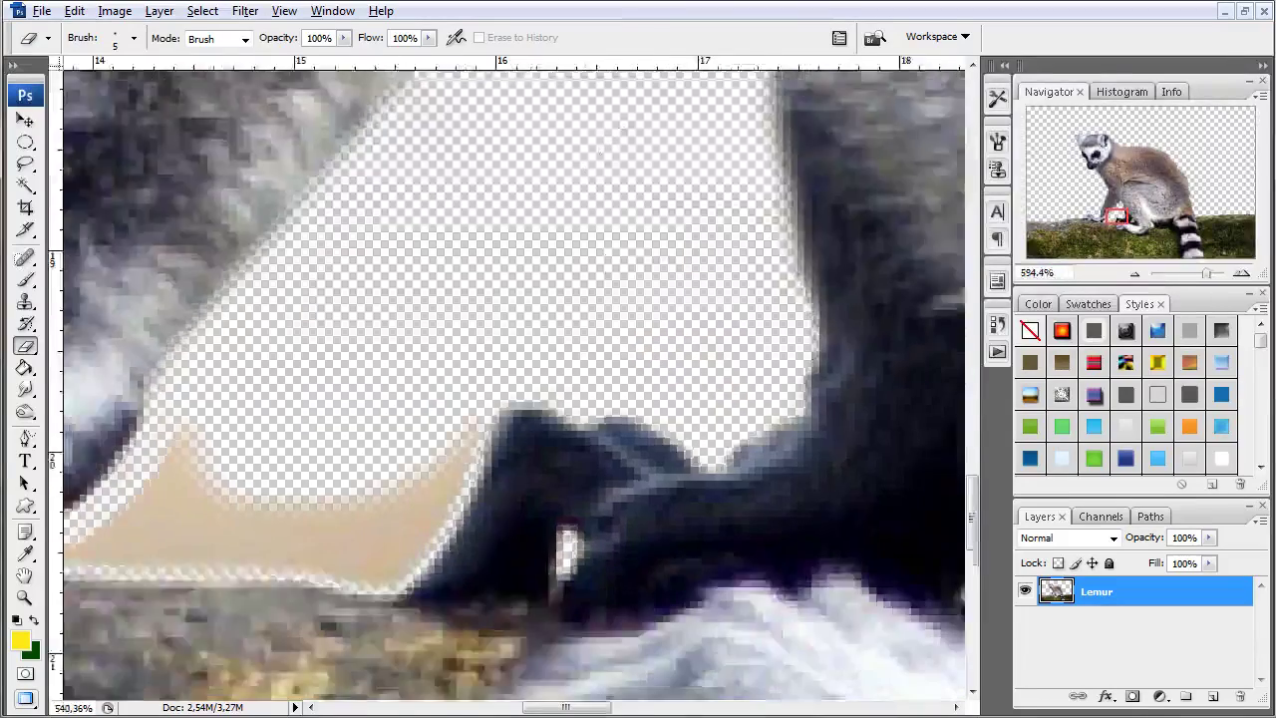
Erase the beige along the patch's right and bottom edges
{"action": "scroll", "coordinate": [748, 384], "scroll_direction": "down", "scroll_amount": 5}
{"action": "scroll", "coordinate": [753, 379], "scroll_direction": "down", "scroll_amount": 1}
{"action": "scroll", "coordinate": [753, 379], "scroll_direction": "down", "scroll_amount": 2}
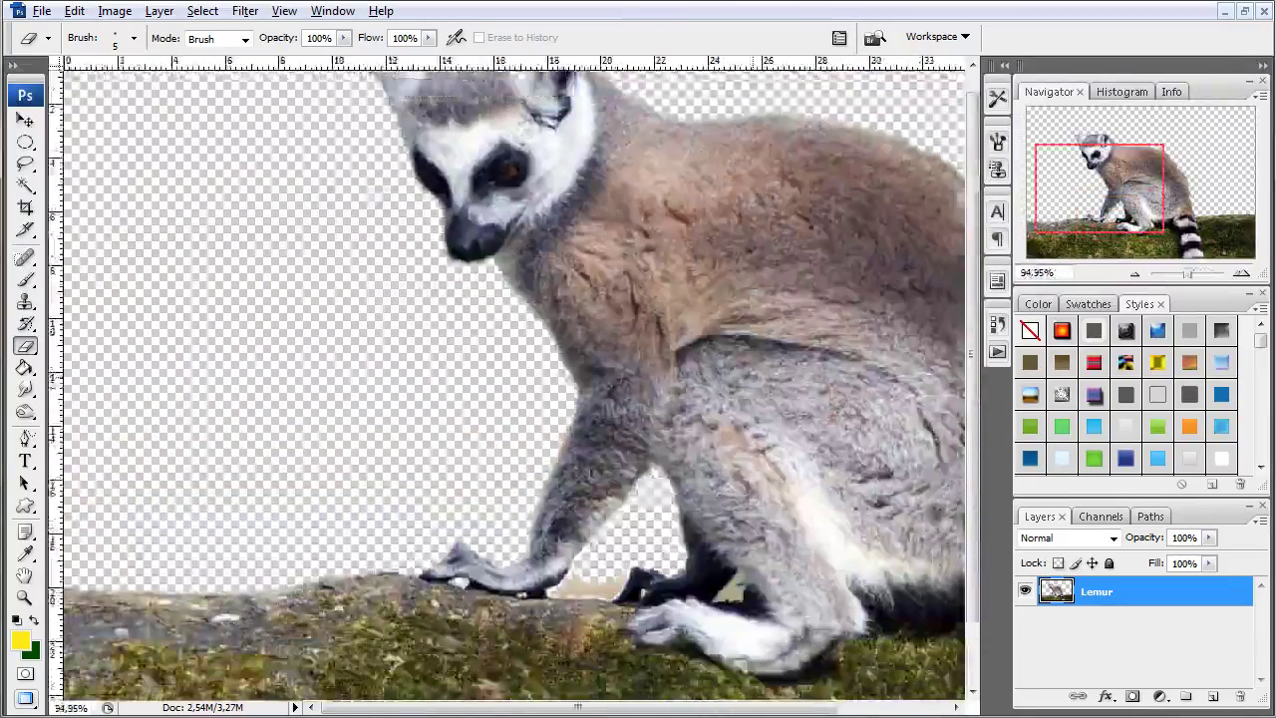
{"action": "scroll", "coordinate": [752, 379], "scroll_direction": "up", "scroll_amount": 1}
{"action": "scroll", "coordinate": [752, 379], "scroll_direction": "up", "scroll_amount": 1}
{"action": "scroll", "coordinate": [753, 379], "scroll_direction": "up", "scroll_amount": 2}
{"action": "scroll", "coordinate": [458, 603], "scroll_direction": "up", "scroll_amount": 2}
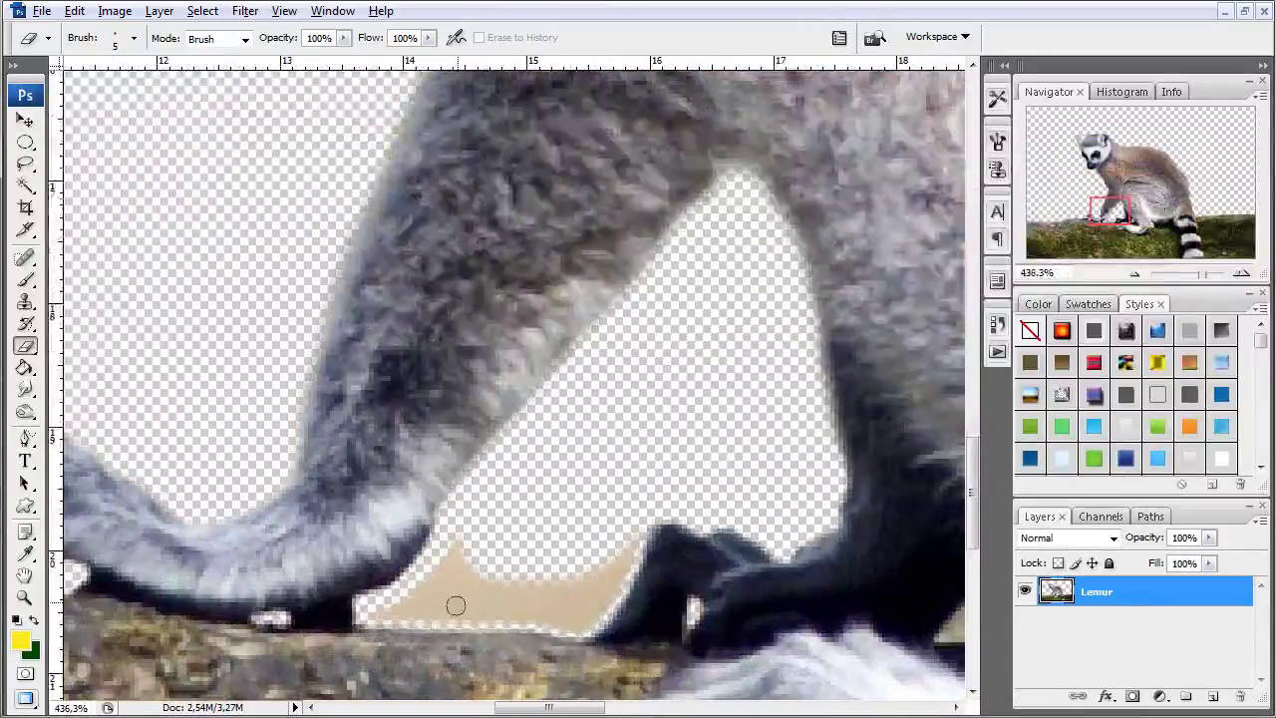
{"action": "scroll", "coordinate": [636, 588], "scroll_direction": "up", "scroll_amount": 2}
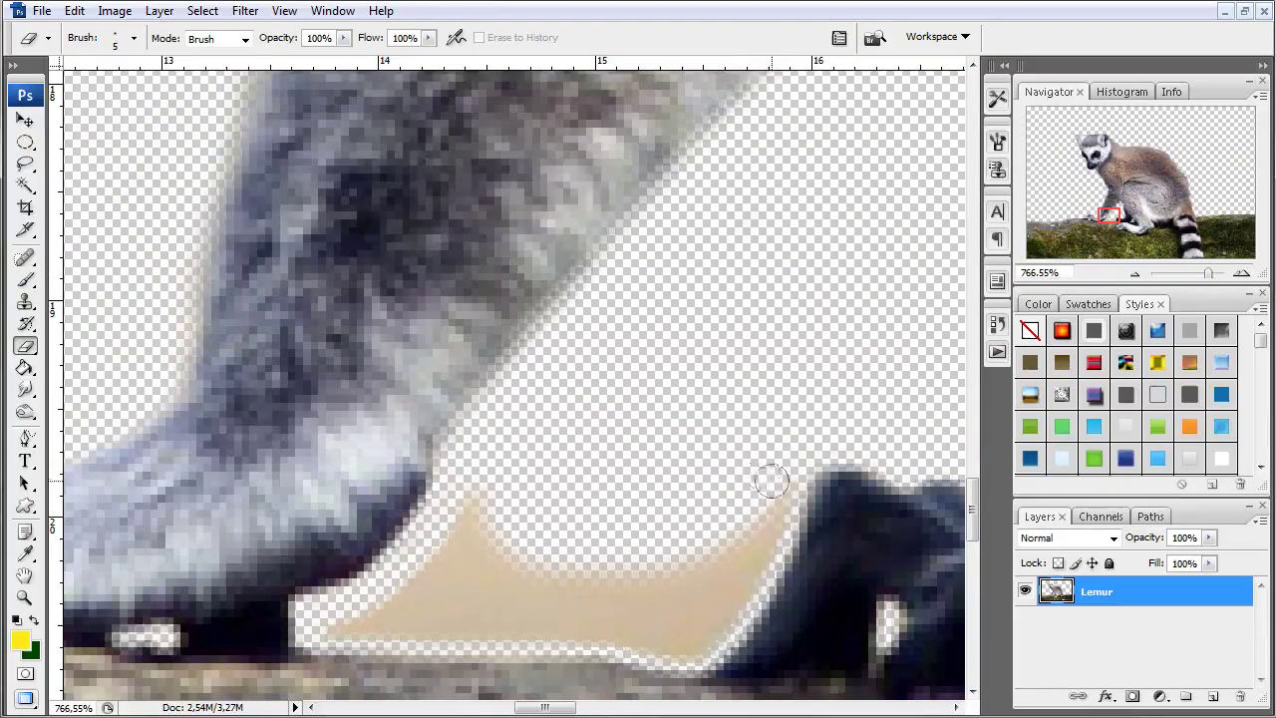
{"action": "mouse_move", "coordinate": [772, 488]}
{"action": "left_mouse_down"}
{"action": "mouse_move", "coordinate": [741, 588]}
{"action": "mouse_move", "coordinate": [700, 637]}
{"action": "mouse_move", "coordinate": [678, 649]}
{"action": "mouse_move", "coordinate": [561, 629]}
{"action": "left_mouse_up"}
{"action": "mouse_move", "coordinate": [496, 630]}
{"action": "left_mouse_down"}
{"action": "mouse_move", "coordinate": [356, 627]}
{"action": "mouse_move", "coordinate": [451, 522]}
{"action": "mouse_move", "coordinate": [678, 622]}
{"action": "mouse_move", "coordinate": [442, 589]}
{"action": "mouse_move", "coordinate": [528, 569]}
{"action": "left_mouse_up"}
{"action": "left_click_drag", "start_coordinate": [648, 551], "coordinate": [341, 421]}
{"action": "left_click_drag", "start_coordinate": [684, 389], "coordinate": [525, 458]}
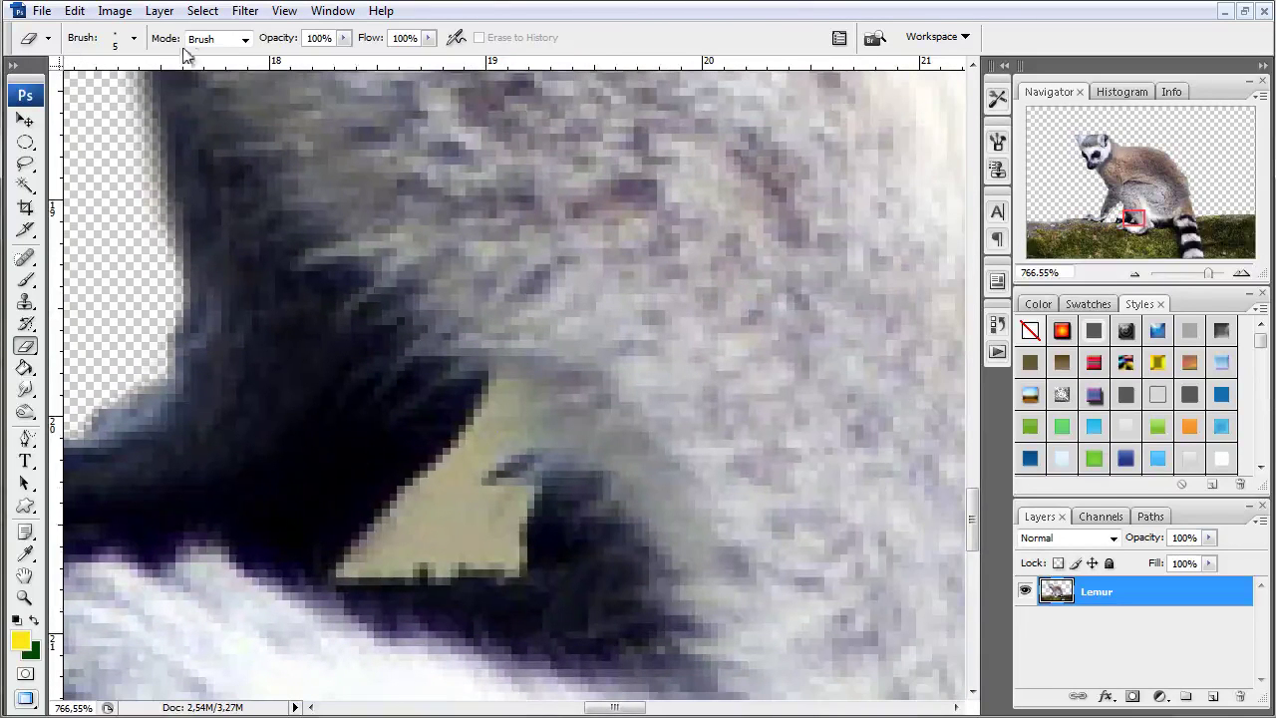
{"action": "left_click", "coordinate": [132, 43]}
Shrink the eraser to about 3 px and erase along the beige triangle's diagonal edge
{"action": "key", "text": "Down"}
{"action": "key", "text": "Down"}
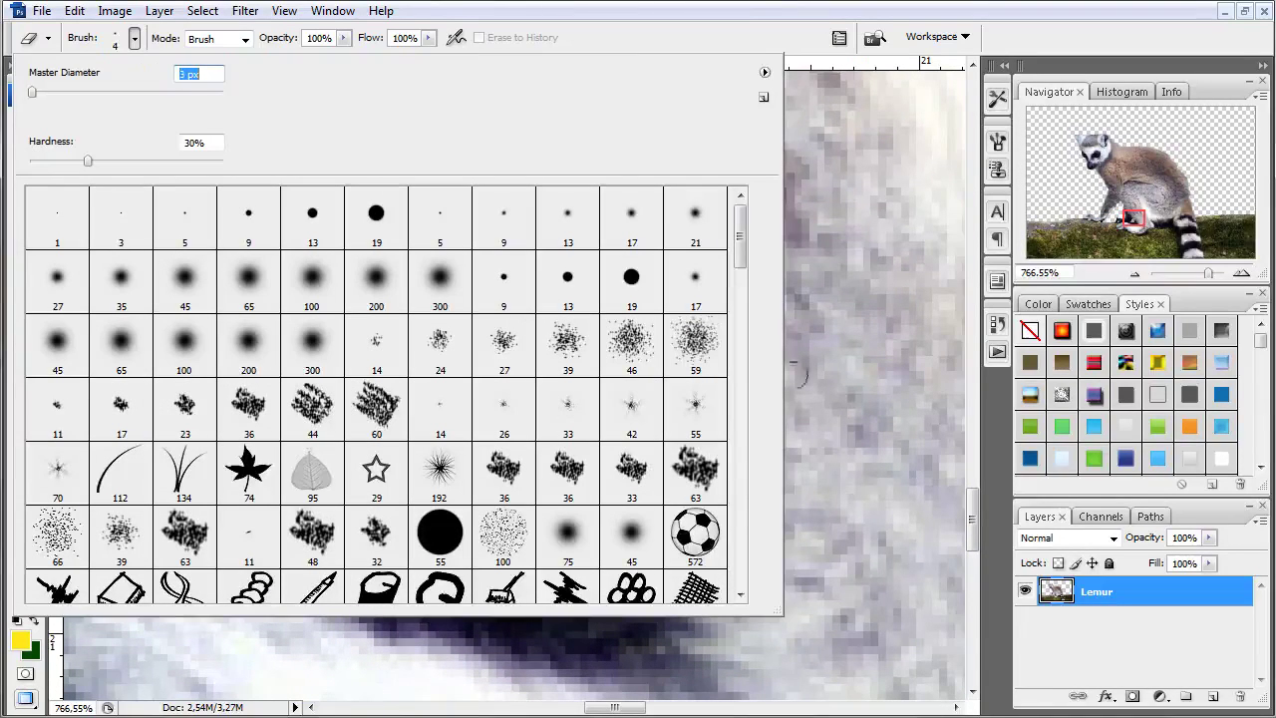
{"action": "key", "text": "Return"}
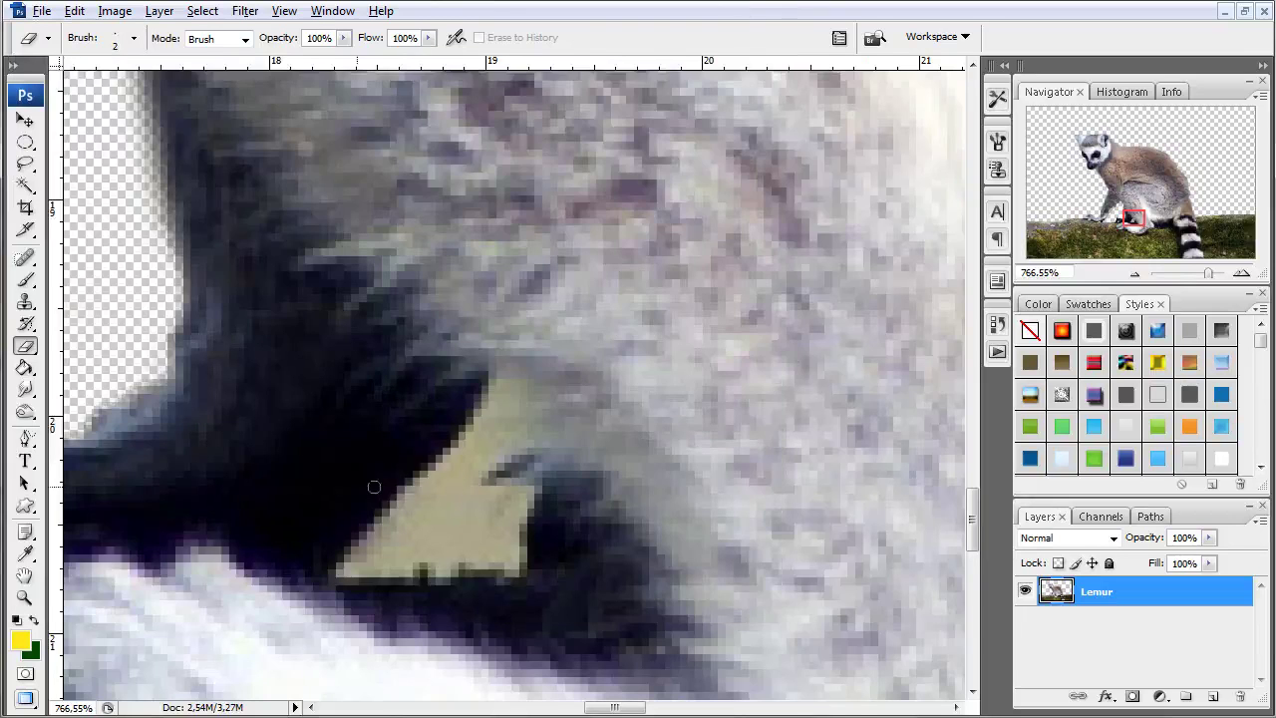
{"action": "scroll", "coordinate": [374, 486], "scroll_direction": "up", "scroll_amount": 2}
{"action": "mouse_move", "coordinate": [340, 617]}
{"action": "left_mouse_down"}
{"action": "mouse_move", "coordinate": [622, 329]}
{"action": "mouse_move", "coordinate": [559, 476]}
{"action": "mouse_move", "coordinate": [636, 484]}
{"action": "mouse_move", "coordinate": [630, 590]}
{"action": "mouse_move", "coordinate": [586, 615]}
{"action": "mouse_move", "coordinate": [478, 604]}
{"action": "mouse_move", "coordinate": [357, 618]}
{"action": "mouse_move", "coordinate": [418, 558]}
{"action": "mouse_move", "coordinate": [439, 609]}
{"action": "mouse_move", "coordinate": [398, 598]}
{"action": "mouse_move", "coordinate": [583, 595]}
{"action": "mouse_move", "coordinate": [635, 518]}
{"action": "mouse_move", "coordinate": [570, 504]}
{"action": "mouse_move", "coordinate": [591, 408]}
{"action": "mouse_move", "coordinate": [487, 511]}
{"action": "left_mouse_up"}
With a 4 px eraser, erase the remaining beige triangle and zoom back out
{"action": "left_click", "coordinate": [133, 38]}
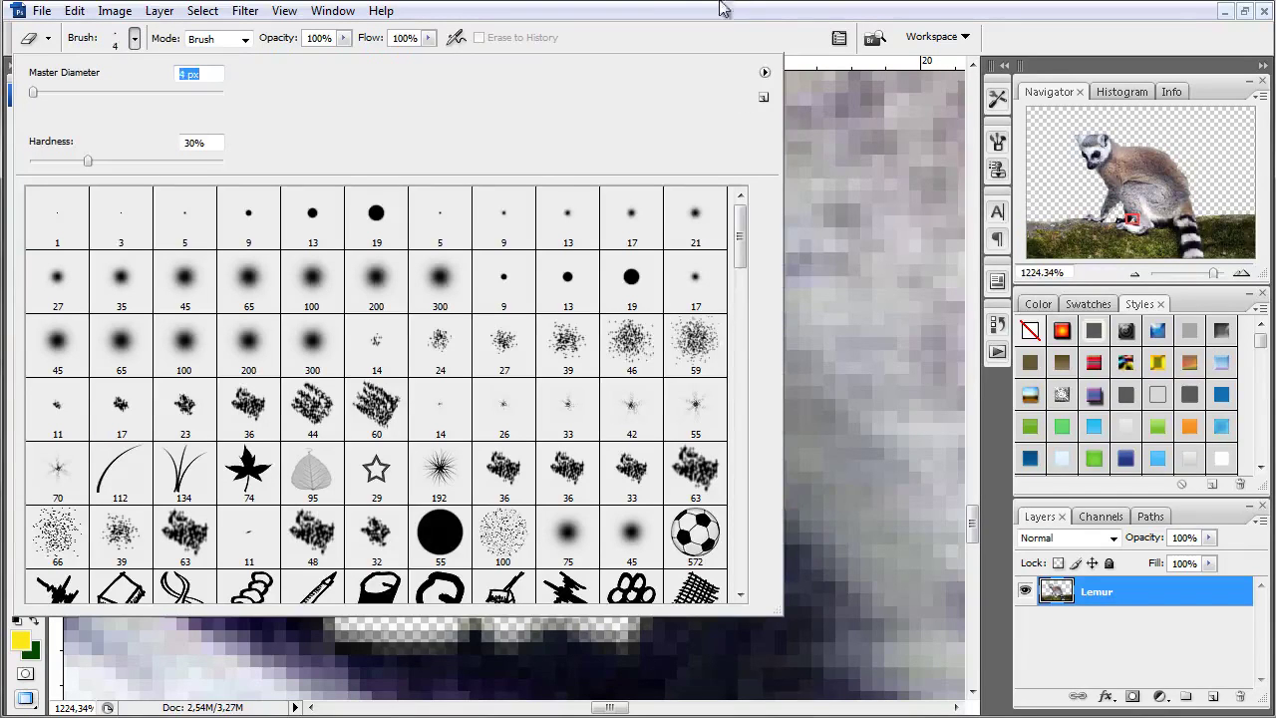
{"action": "key", "text": "Return"}
{"action": "mouse_move", "coordinate": [601, 517]}
{"action": "left_mouse_down"}
{"action": "mouse_move", "coordinate": [558, 569]}
{"action": "mouse_move", "coordinate": [439, 583]}
{"action": "mouse_move", "coordinate": [449, 518]}
{"action": "mouse_move", "coordinate": [435, 559]}
{"action": "mouse_move", "coordinate": [541, 539]}
{"action": "left_mouse_up"}
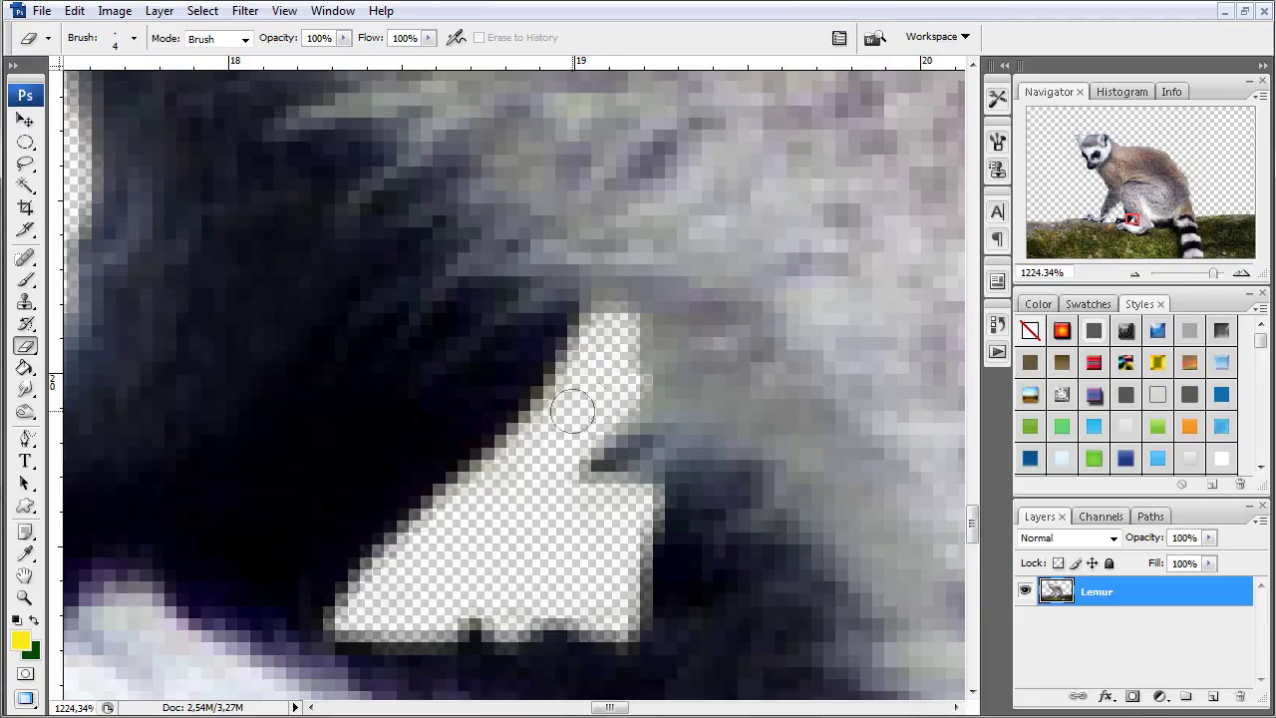
{"action": "scroll", "coordinate": [610, 376], "scroll_direction": "down", "scroll_amount": 2}
{"action": "scroll", "coordinate": [558, 419], "scroll_direction": "down", "scroll_amount": 2}
{"action": "scroll", "coordinate": [518, 449], "scroll_direction": "down", "scroll_amount": 2}
{"action": "scroll", "coordinate": [476, 485], "scroll_direction": "down", "scroll_amount": 1}
Set the eraser to 9 px with 60% hardness
{"action": "scroll", "coordinate": [317, 337], "scroll_direction": "up", "scroll_amount": 1}
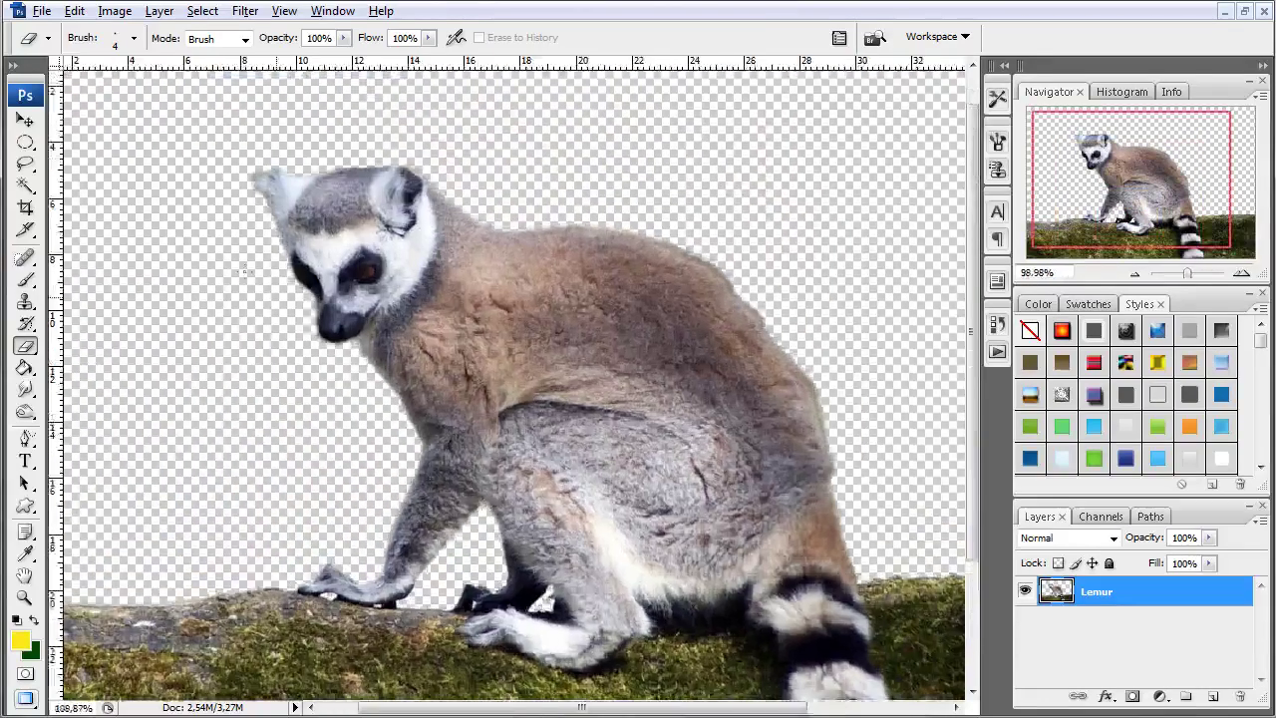
{"action": "scroll", "coordinate": [317, 337], "scroll_direction": "up", "scroll_amount": 1}
{"action": "scroll", "coordinate": [317, 337], "scroll_direction": "up", "scroll_amount": 3}
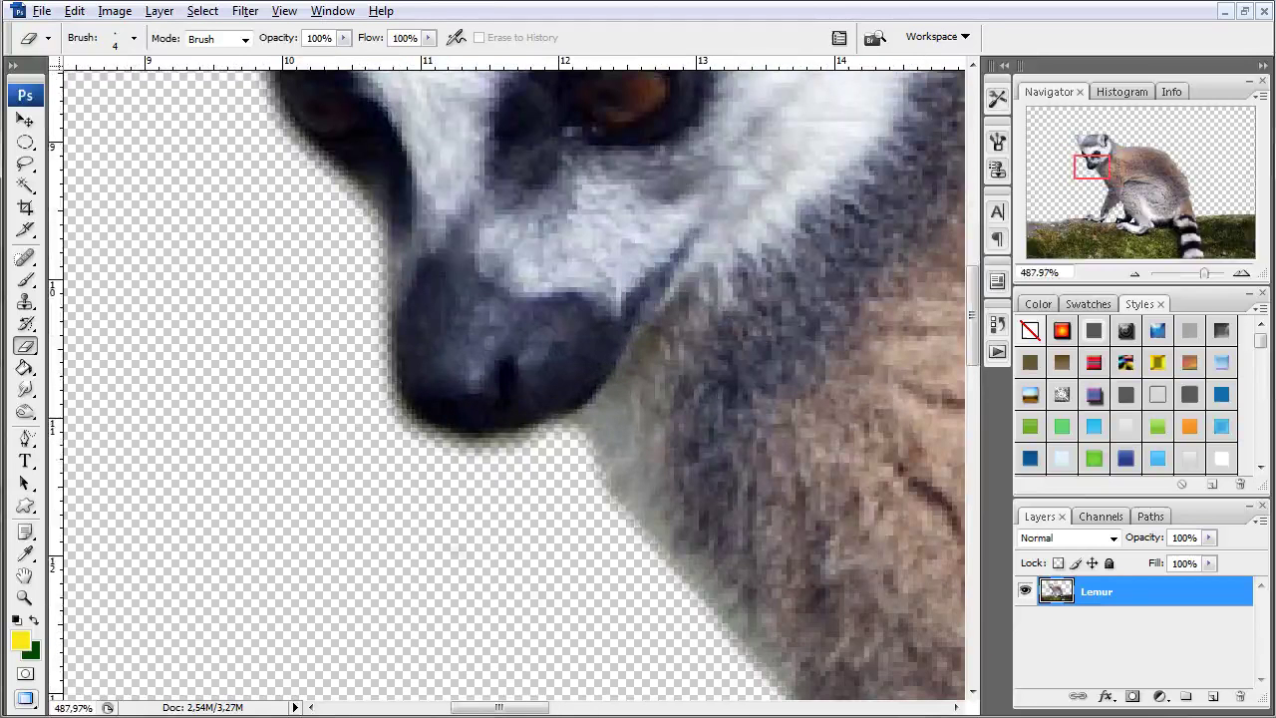
{"action": "left_click", "coordinate": [133, 40]}
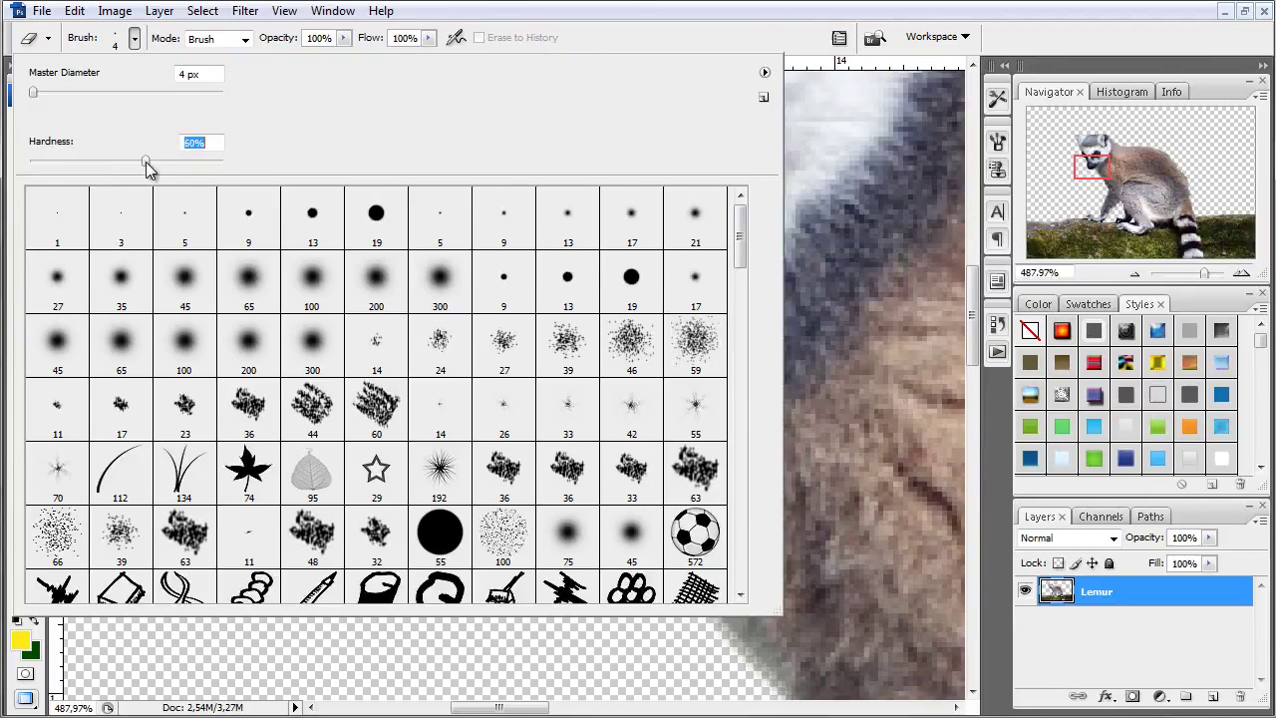
{"action": "key", "text": "Return"}
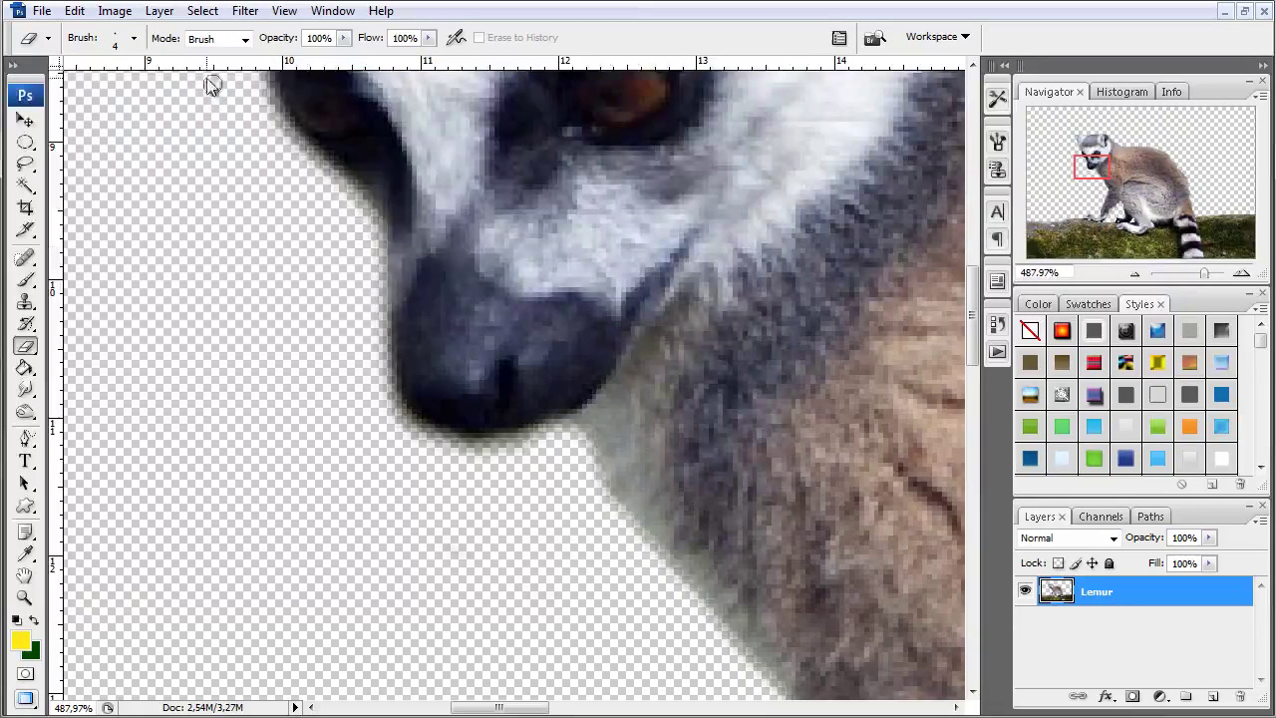
{"action": "left_click", "coordinate": [132, 40]}
{"action": "left_click_drag", "start_coordinate": [194, 78], "coordinate": [136, 77]}
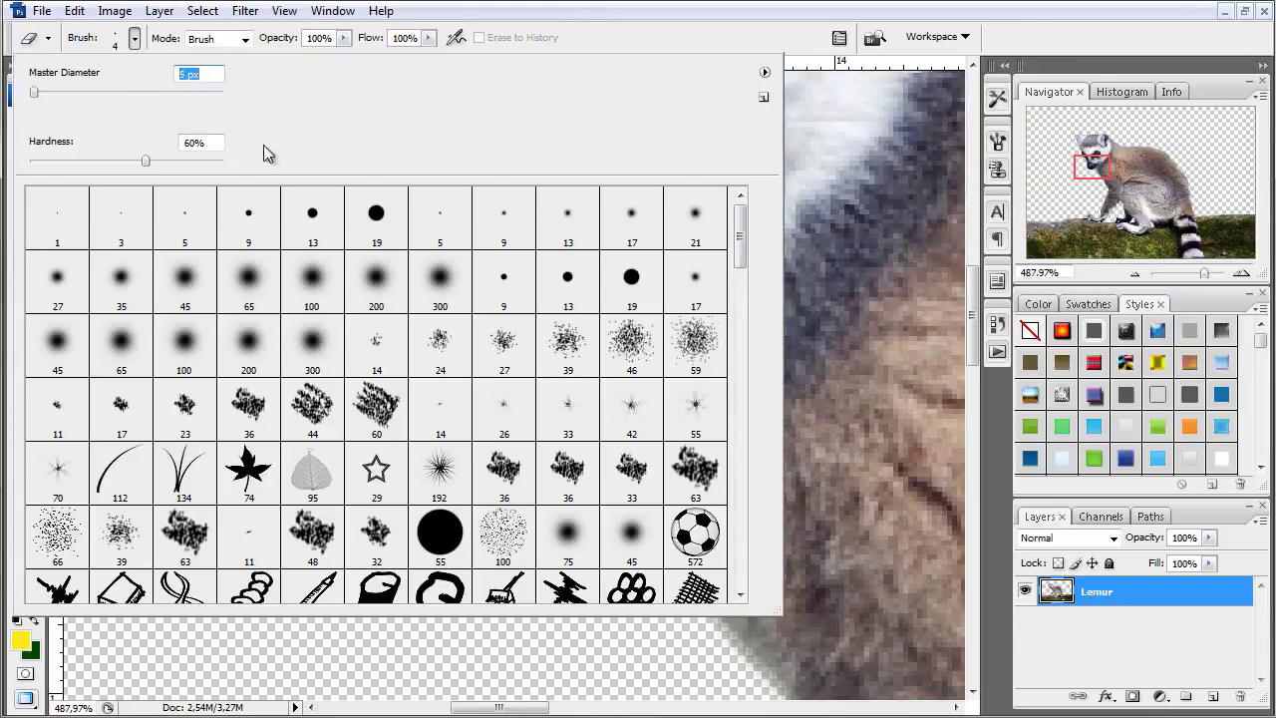
{"action": "type", "text": "9"}
{"action": "key", "text": "Return"}
Erase the grey fringe along the face, beneath the nose and across the head's top
{"action": "mouse_move", "coordinate": [294, 221]}
{"action": "left_mouse_down"}
{"action": "mouse_move", "coordinate": [422, 419]}
{"action": "mouse_move", "coordinate": [444, 426]}
{"action": "left_mouse_up"}
{"action": "mouse_move", "coordinate": [349, 191]}
{"action": "left_mouse_down"}
{"action": "mouse_move", "coordinate": [394, 312]}
{"action": "mouse_move", "coordinate": [470, 378]}
{"action": "mouse_move", "coordinate": [482, 527]}
{"action": "left_mouse_up"}
{"action": "mouse_move", "coordinate": [505, 592]}
{"action": "left_mouse_down"}
{"action": "mouse_move", "coordinate": [588, 617]}
{"action": "mouse_move", "coordinate": [654, 618]}
{"action": "left_mouse_up"}
{"action": "scroll", "coordinate": [655, 618], "scroll_direction": "up", "scroll_amount": 5}
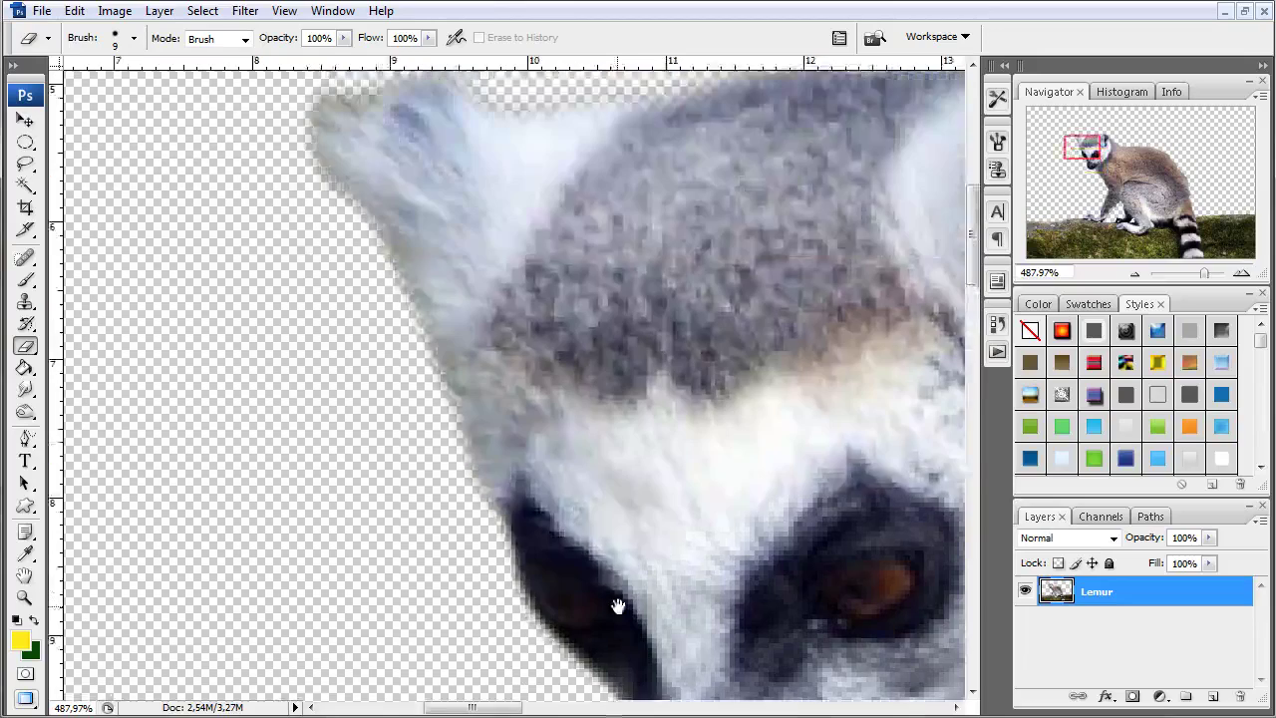
{"action": "scroll", "coordinate": [561, 442], "scroll_direction": "right", "scroll_amount": 5}
{"action": "scroll", "coordinate": [548, 576], "scroll_direction": "down", "scroll_amount": 5}
{"action": "scroll", "coordinate": [548, 576], "scroll_direction": "right", "scroll_amount": 5}
{"action": "scroll", "coordinate": [549, 577], "scroll_direction": "up", "scroll_amount": 5}
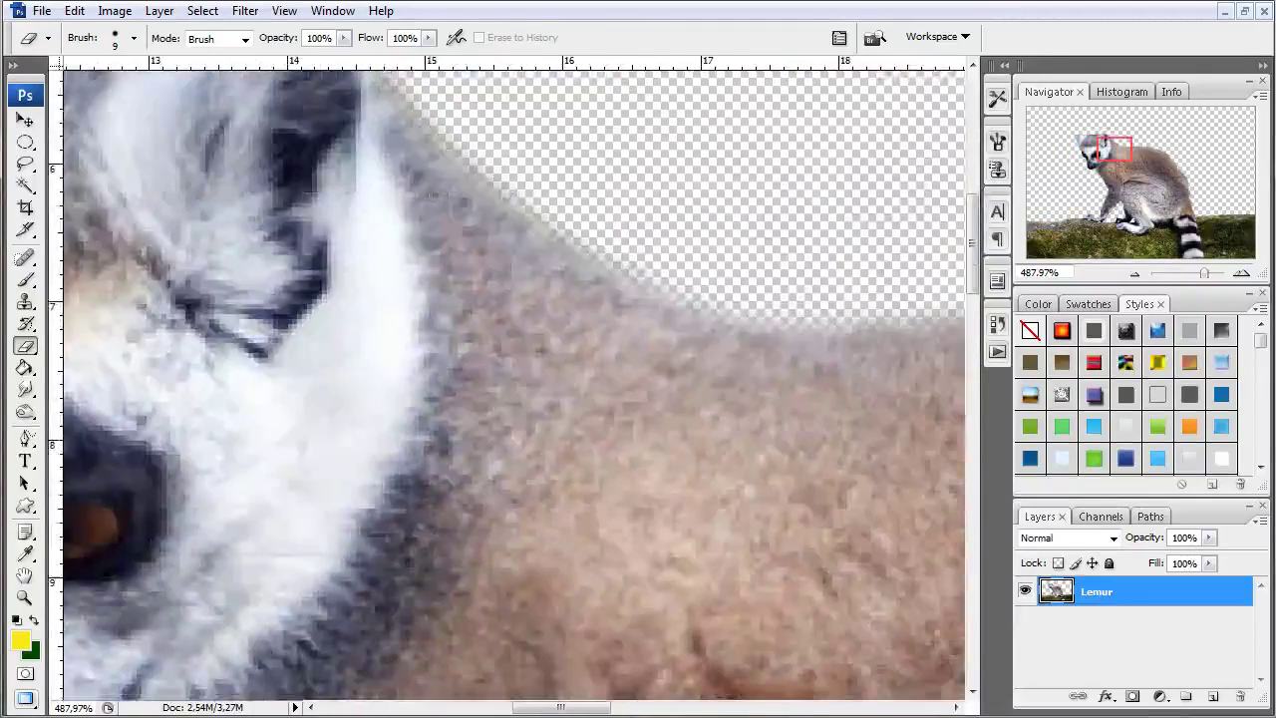
{"action": "scroll", "coordinate": [680, 556], "scroll_direction": "up", "scroll_amount": 5}
{"action": "mouse_move", "coordinate": [313, 291]}
{"action": "left_mouse_down"}
{"action": "mouse_move", "coordinate": [370, 319]}
{"action": "mouse_move", "coordinate": [555, 501]}
{"action": "mouse_move", "coordinate": [624, 535]}
{"action": "mouse_move", "coordinate": [534, 494]}
{"action": "mouse_move", "coordinate": [299, 329]}
{"action": "left_mouse_up"}
Erase the soft and greenish fringe down the back and haunch edges
{"action": "mouse_move", "coordinate": [763, 430]}
{"action": "left_mouse_down"}
{"action": "mouse_move", "coordinate": [379, 299]}
{"action": "mouse_move", "coordinate": [305, 228]}
{"action": "mouse_move", "coordinate": [296, 193]}
{"action": "mouse_move", "coordinate": [313, 296]}
{"action": "left_mouse_up"}
{"action": "mouse_move", "coordinate": [127, 289]}
{"action": "left_mouse_down"}
{"action": "mouse_move", "coordinate": [405, 336]}
{"action": "mouse_move", "coordinate": [576, 407]}
{"action": "mouse_move", "coordinate": [595, 398]}
{"action": "mouse_move", "coordinate": [741, 470]}
{"action": "mouse_move", "coordinate": [851, 569]}
{"action": "mouse_move", "coordinate": [886, 569]}
{"action": "mouse_move", "coordinate": [252, 197]}
{"action": "left_mouse_up"}
{"action": "mouse_move", "coordinate": [265, 265]}
{"action": "left_mouse_down"}
{"action": "mouse_move", "coordinate": [407, 416]}
{"action": "mouse_move", "coordinate": [424, 455]}
{"action": "left_mouse_up"}
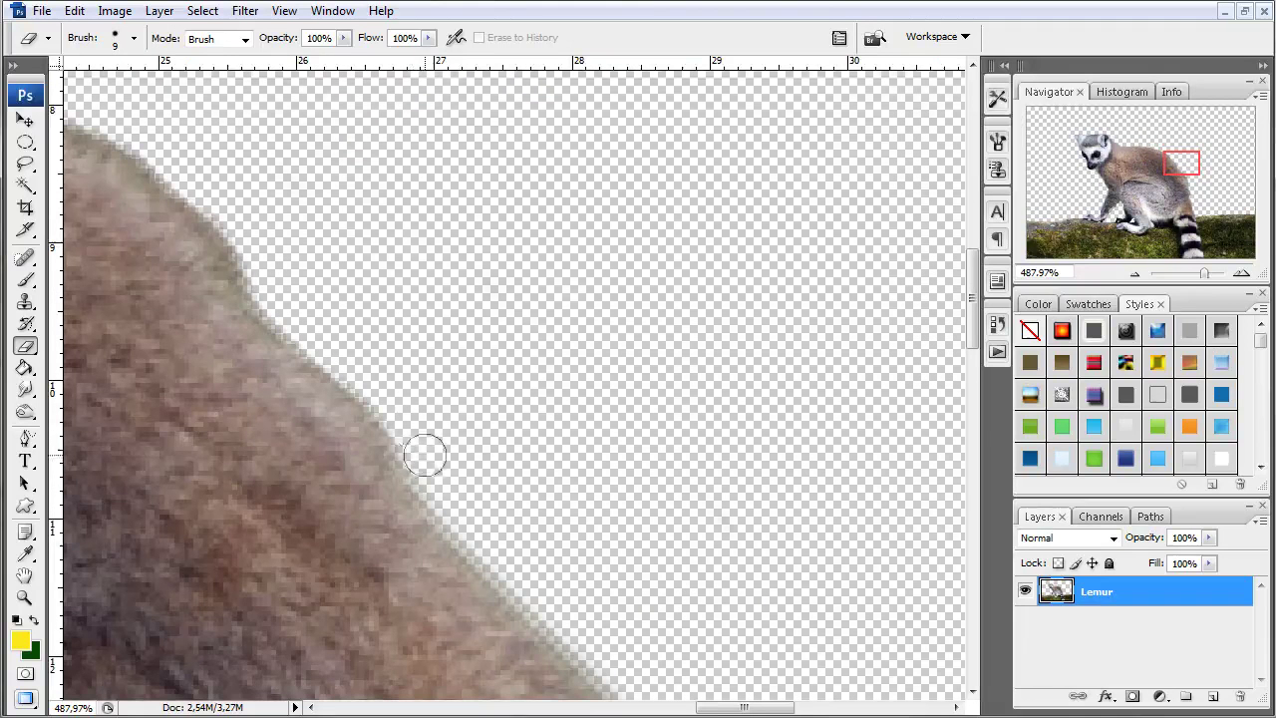
{"action": "left_click_drag", "start_coordinate": [567, 498], "coordinate": [287, 236]}
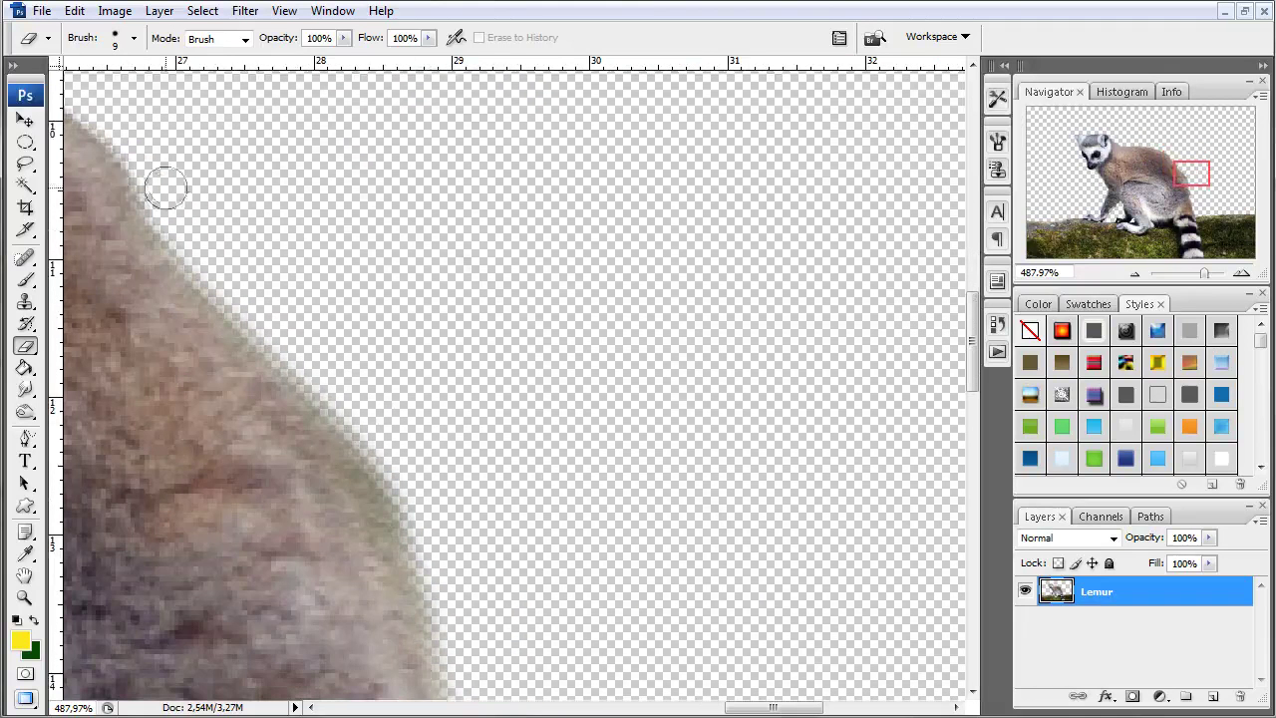
{"action": "mouse_move", "coordinate": [170, 228]}
{"action": "left_mouse_down"}
{"action": "mouse_move", "coordinate": [373, 429]}
{"action": "mouse_move", "coordinate": [416, 499]}
{"action": "mouse_move", "coordinate": [361, 159]}
{"action": "left_mouse_up"}
{"action": "left_click_drag", "start_coordinate": [401, 313], "coordinate": [425, 351]}
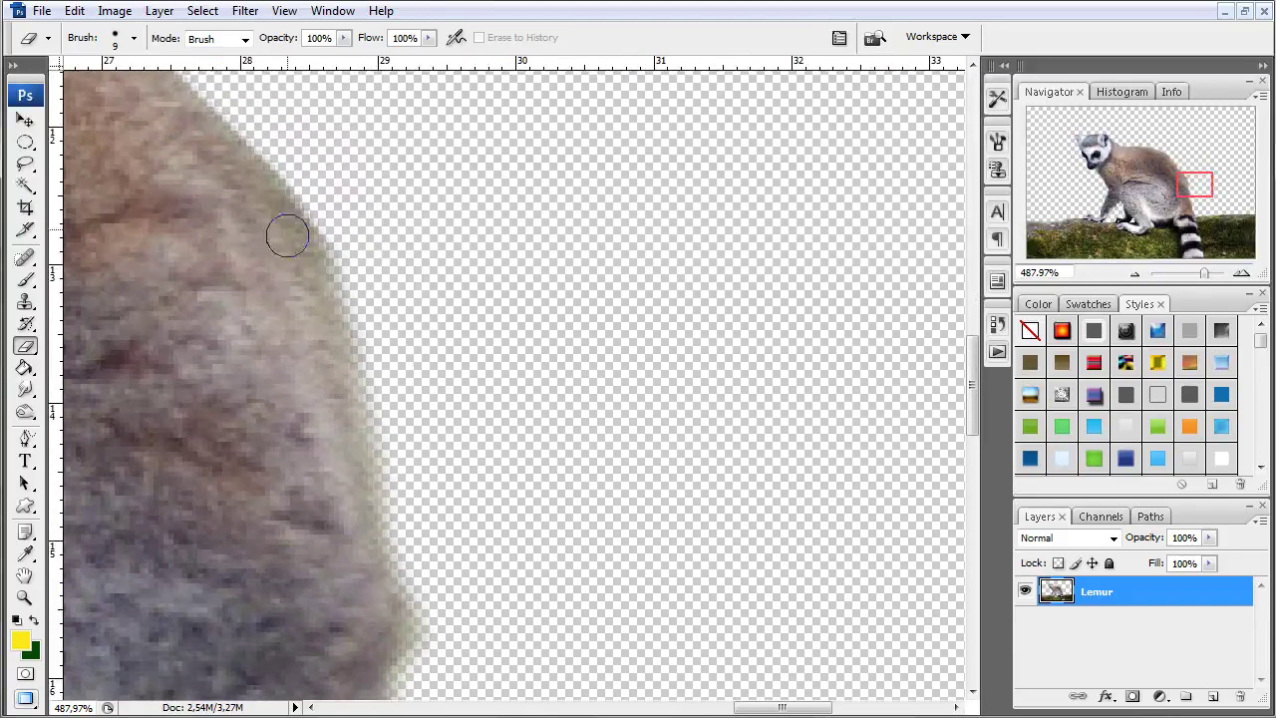
{"action": "mouse_move", "coordinate": [333, 220]}
{"action": "left_mouse_down"}
{"action": "mouse_move", "coordinate": [385, 412]}
{"action": "mouse_move", "coordinate": [416, 688]}
{"action": "left_mouse_up"}
{"action": "left_click_drag", "start_coordinate": [419, 567], "coordinate": [349, 140]}
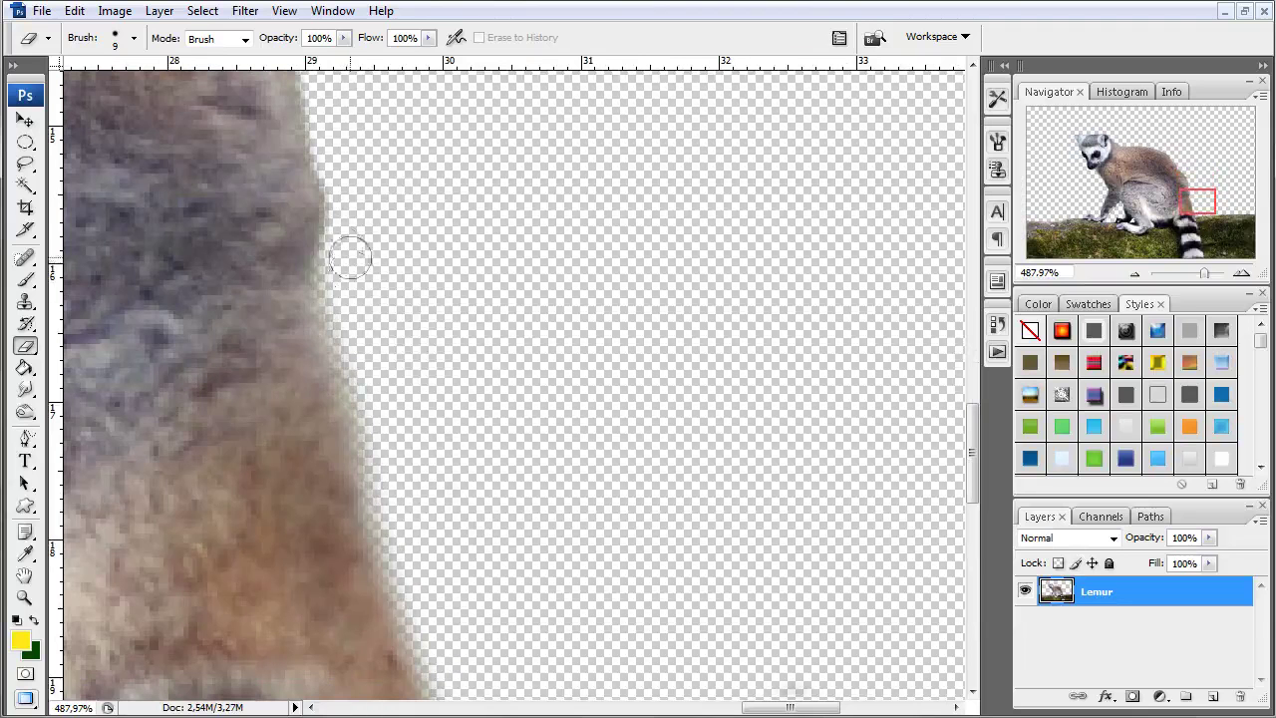
{"action": "mouse_move", "coordinate": [340, 244]}
{"action": "left_mouse_down"}
{"action": "mouse_move", "coordinate": [336, 279]}
{"action": "mouse_move", "coordinate": [395, 541]}
{"action": "mouse_move", "coordinate": [419, 538]}
{"action": "mouse_move", "coordinate": [345, 250]}
{"action": "mouse_move", "coordinate": [333, 313]}
{"action": "mouse_move", "coordinate": [390, 427]}
{"action": "left_mouse_up"}
Erase the grey fringe along the chin, neck, chest and leg edges, then fit to screen
{"action": "mouse_move", "coordinate": [677, 356]}
{"action": "left_mouse_down"}
{"action": "mouse_move", "coordinate": [290, 342]}
{"action": "mouse_move", "coordinate": [484, 365]}
{"action": "mouse_move", "coordinate": [683, 327]}
{"action": "mouse_move", "coordinate": [618, 293]}
{"action": "mouse_move", "coordinate": [652, 484]}
{"action": "mouse_move", "coordinate": [558, 372]}
{"action": "left_mouse_up"}
{"action": "mouse_move", "coordinate": [413, 249]}
{"action": "left_mouse_down"}
{"action": "mouse_move", "coordinate": [462, 259]}
{"action": "mouse_move", "coordinate": [493, 336]}
{"action": "mouse_move", "coordinate": [661, 513]}
{"action": "mouse_move", "coordinate": [701, 632]}
{"action": "left_mouse_up"}
{"action": "mouse_move", "coordinate": [613, 528]}
{"action": "left_mouse_down"}
{"action": "mouse_move", "coordinate": [384, 190]}
{"action": "mouse_move", "coordinate": [349, 105]}
{"action": "left_mouse_up"}
{"action": "mouse_move", "coordinate": [432, 174]}
{"action": "left_mouse_down"}
{"action": "mouse_move", "coordinate": [434, 222]}
{"action": "mouse_move", "coordinate": [504, 308]}
{"action": "mouse_move", "coordinate": [508, 342]}
{"action": "mouse_move", "coordinate": [455, 507]}
{"action": "mouse_move", "coordinate": [430, 530]}
{"action": "mouse_move", "coordinate": [599, 199]}
{"action": "mouse_move", "coordinate": [543, 399]}
{"action": "mouse_move", "coordinate": [512, 448]}
{"action": "left_mouse_up"}
{"action": "left_click_drag", "start_coordinate": [495, 367], "coordinate": [584, 133]}
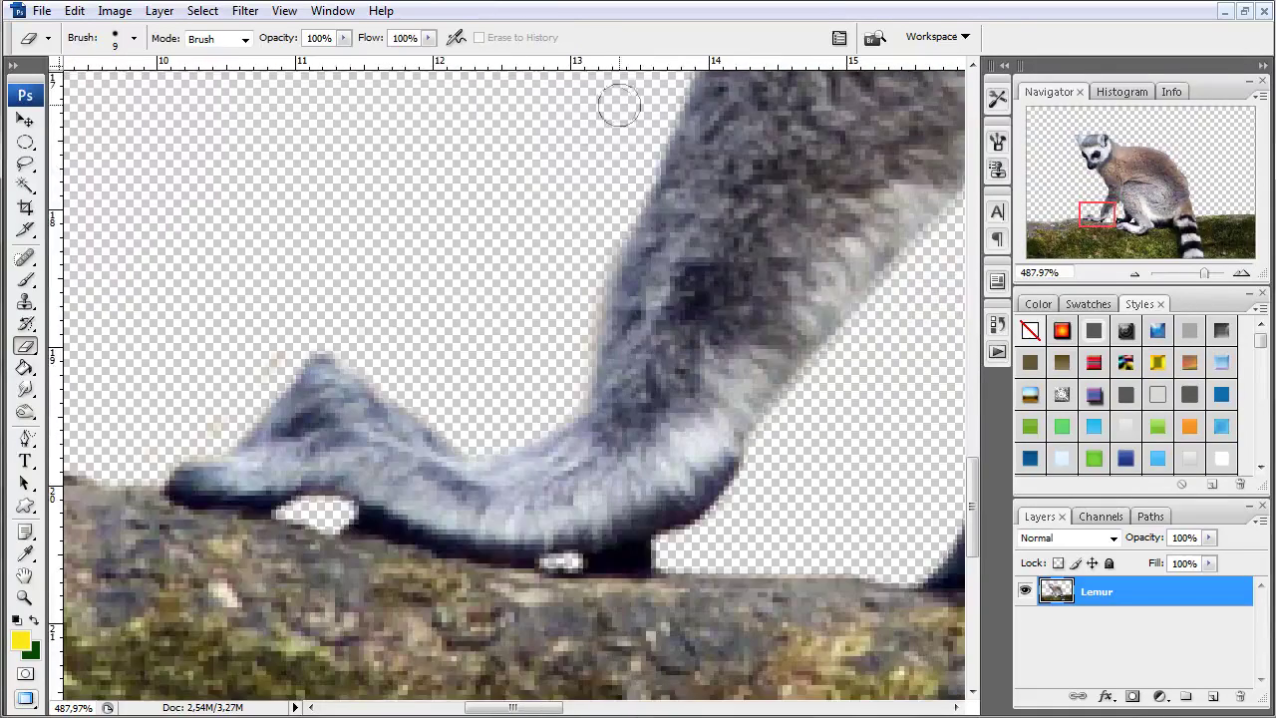
{"action": "left_click_drag", "start_coordinate": [607, 228], "coordinate": [573, 372]}
{"action": "left_click_drag", "start_coordinate": [867, 342], "coordinate": [380, 489]}
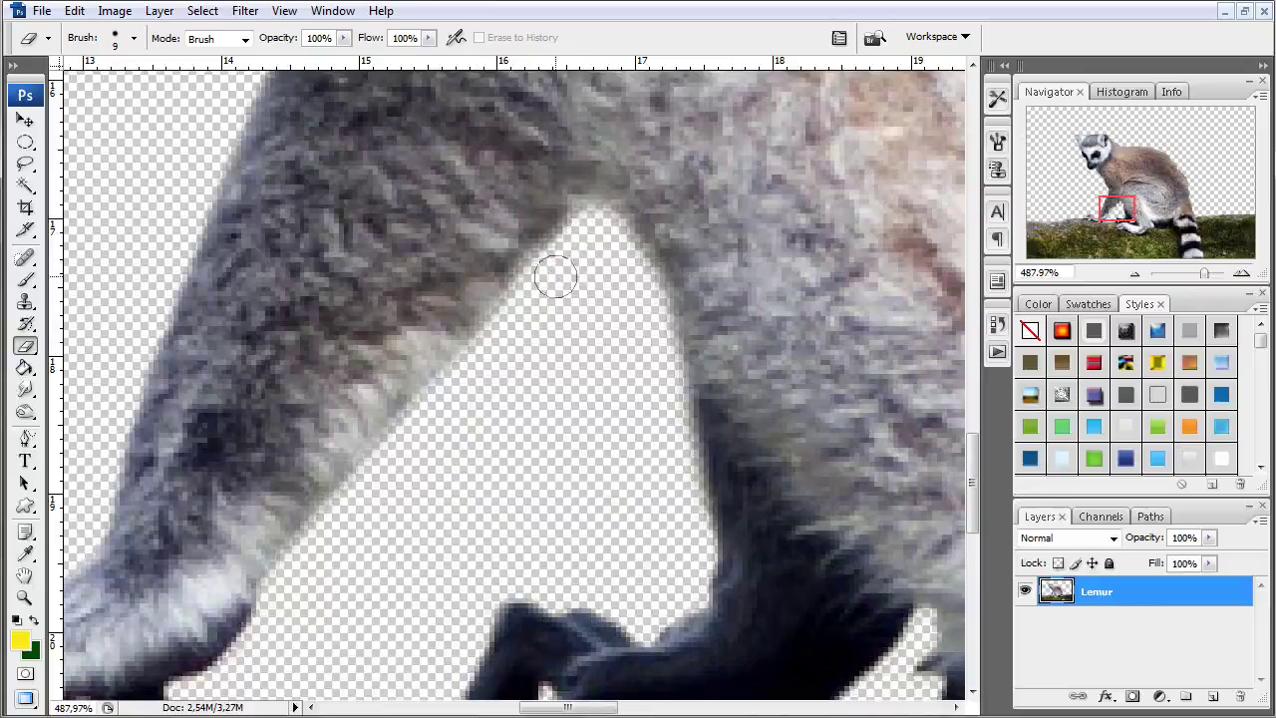
{"action": "left_click_drag", "start_coordinate": [408, 435], "coordinate": [363, 488]}
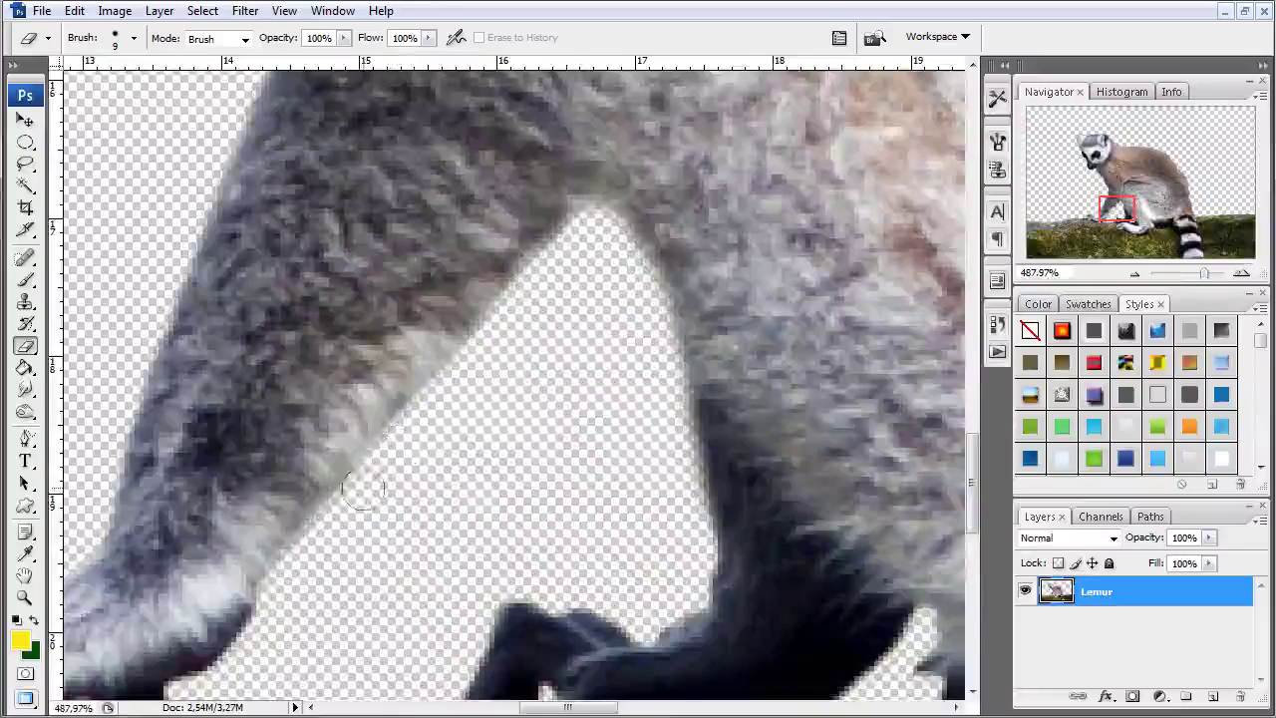
{"action": "key", "text": "ctrl+0"}
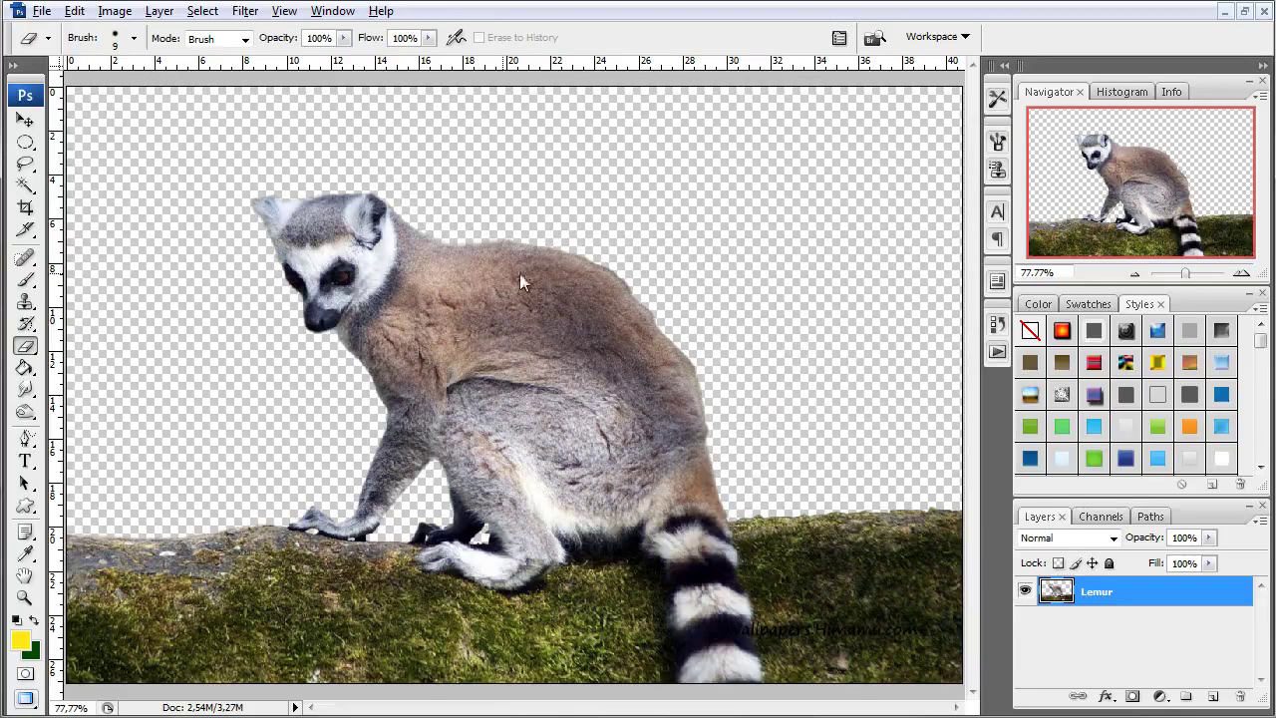
Paste the moonlit sky as Layer 1 below Lemur and shift it up to show the moon
{"action": "key", "text": "ctrl+Tab"}
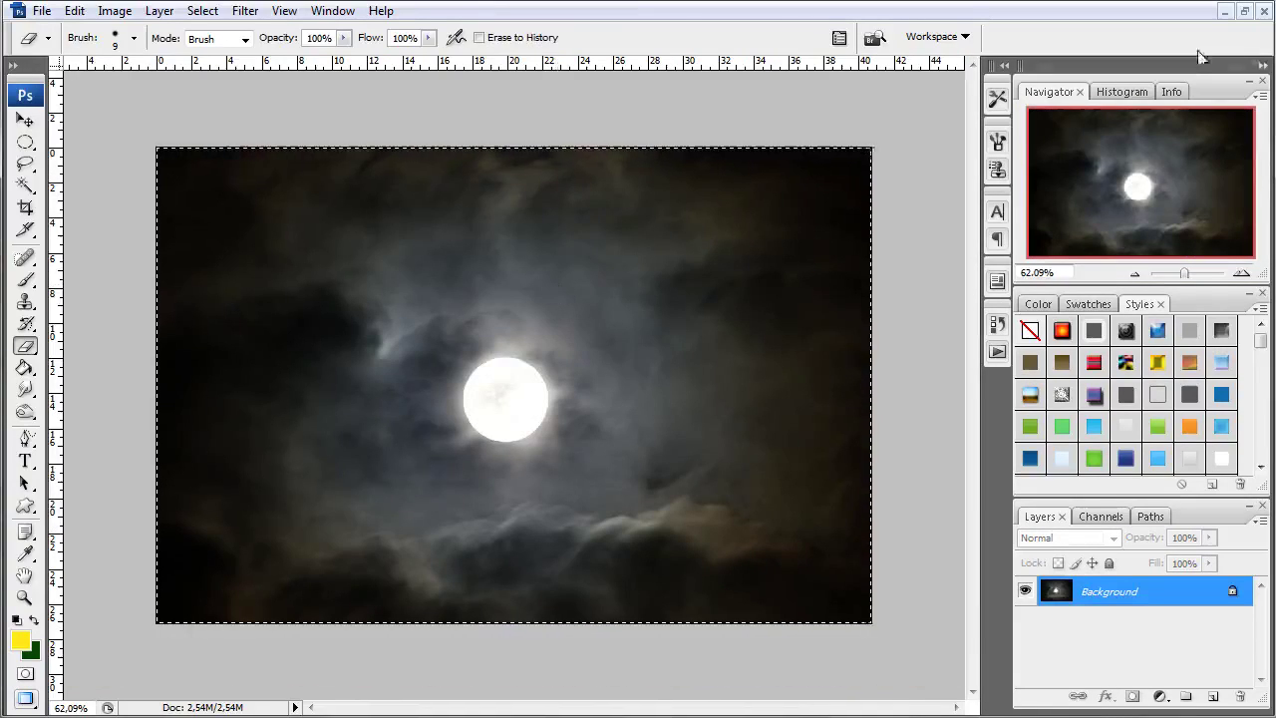
{"action": "key", "text": "ctrl+Tab"}
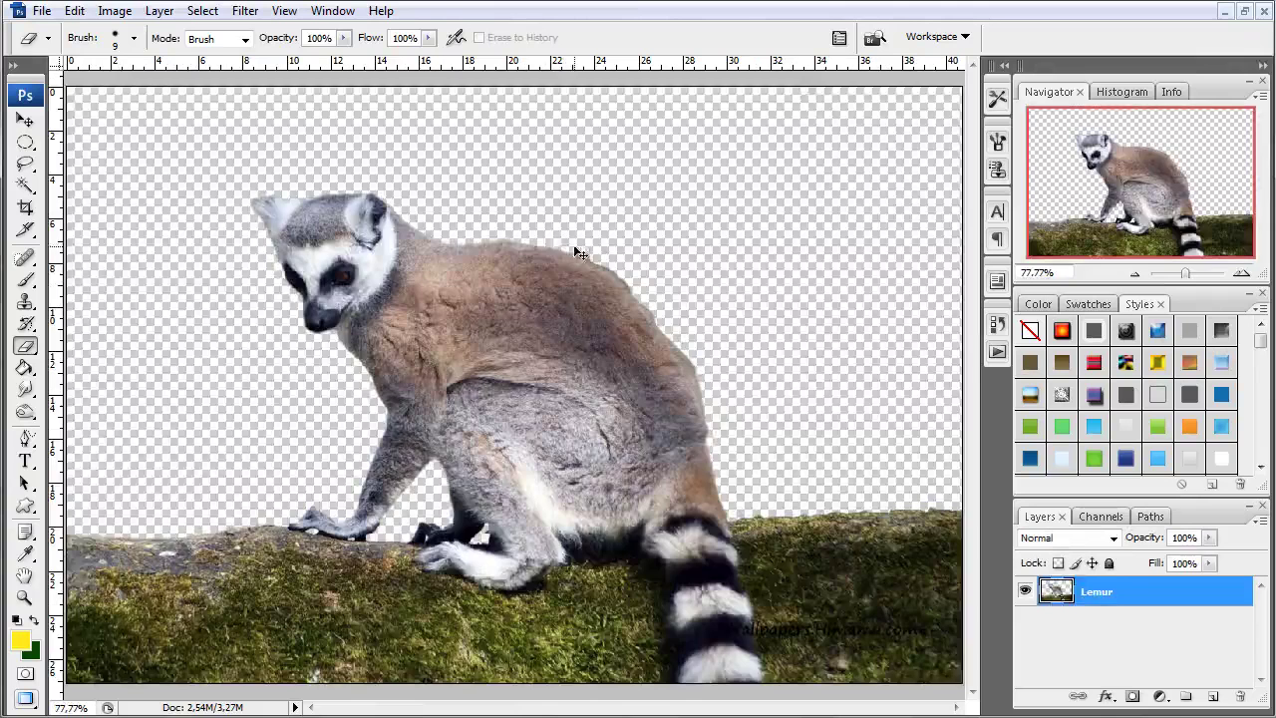
{"action": "key", "text": "ctrl+v"}
{"action": "left_click_drag", "start_coordinate": [1153, 592], "coordinate": [1153, 636]}
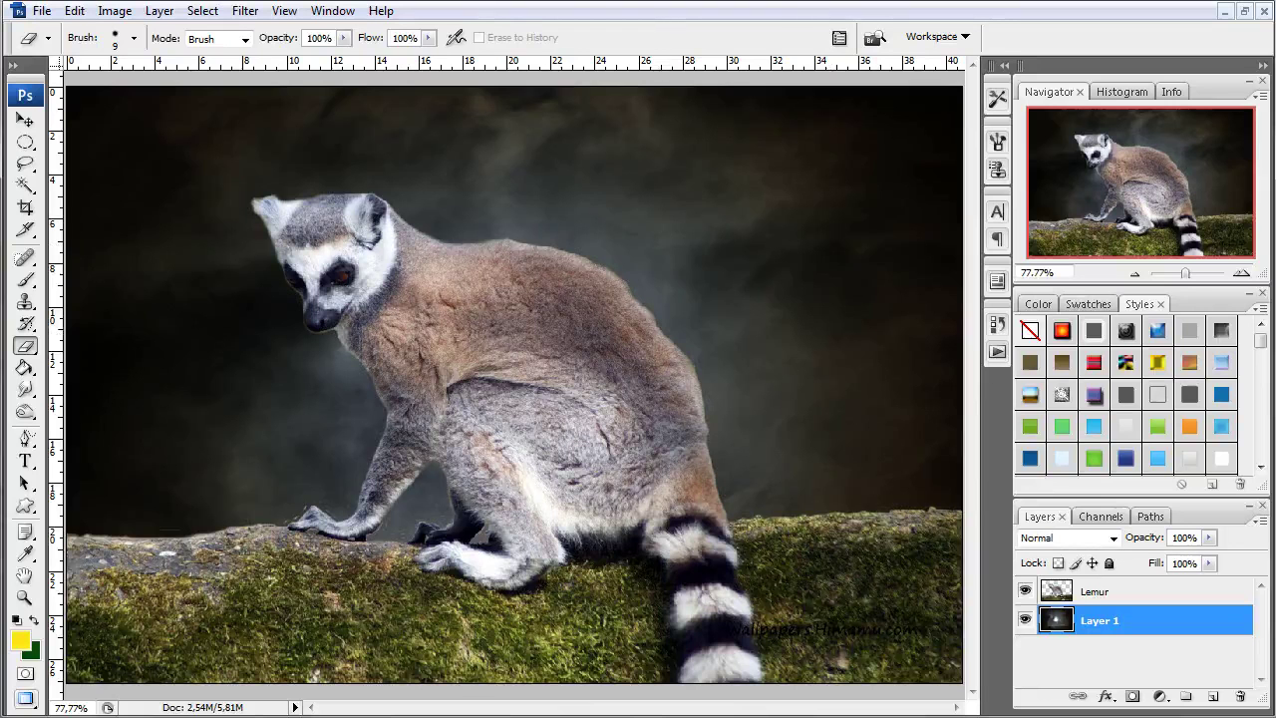
{"action": "left_click", "coordinate": [26, 122]}
{"action": "mouse_move", "coordinate": [547, 485]}
{"action": "left_mouse_down"}
{"action": "mouse_move", "coordinate": [528, 270]}
{"action": "mouse_move", "coordinate": [598, 265]}
{"action": "left_mouse_up"}
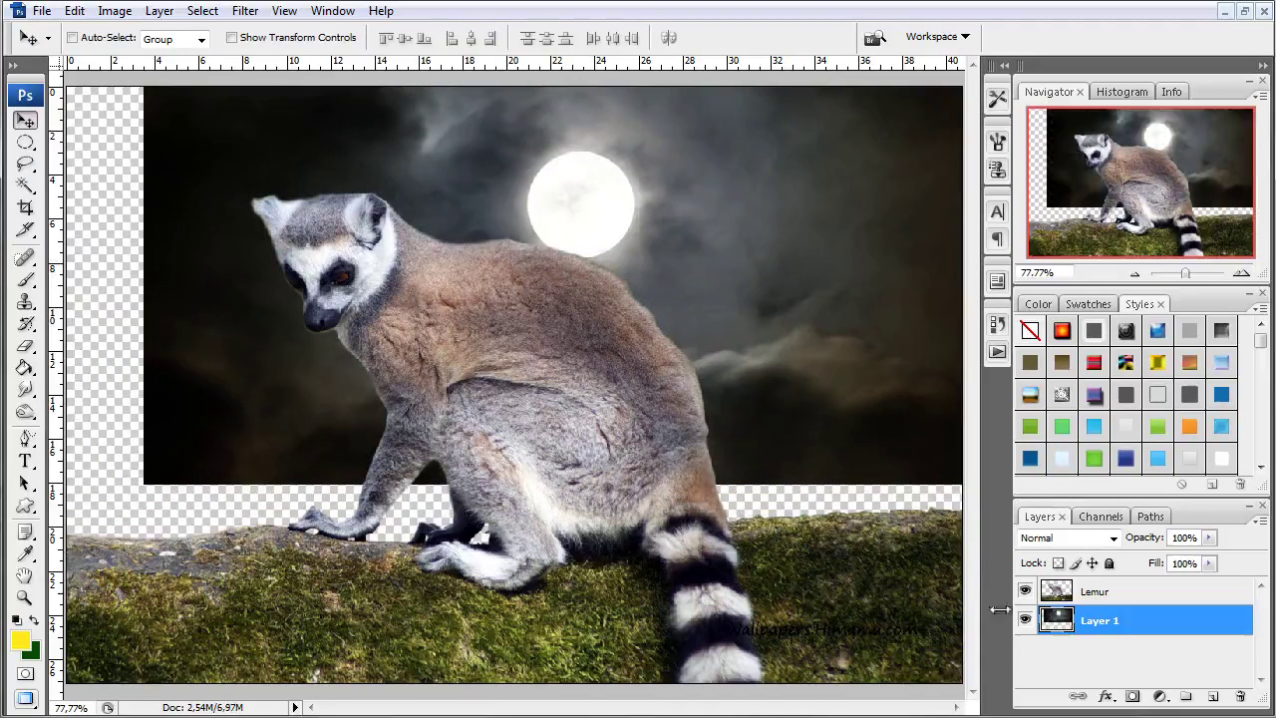
Paint the transparent gaps on Layer 1 with a soft 172 px black brush at 0% hardness
{"action": "left_click", "coordinate": [26, 279]}
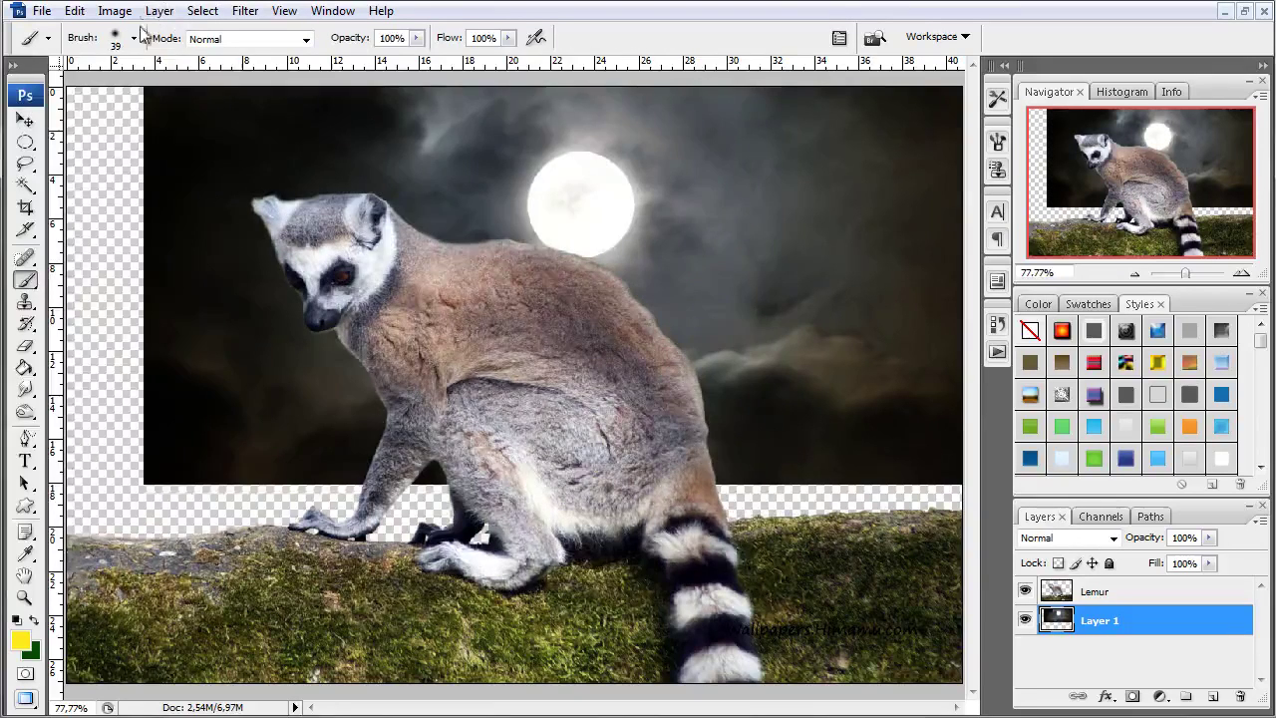
{"action": "left_click", "coordinate": [135, 38]}
{"action": "left_click_drag", "start_coordinate": [162, 98], "coordinate": [165, 98]}
{"action": "key", "text": "Return"}
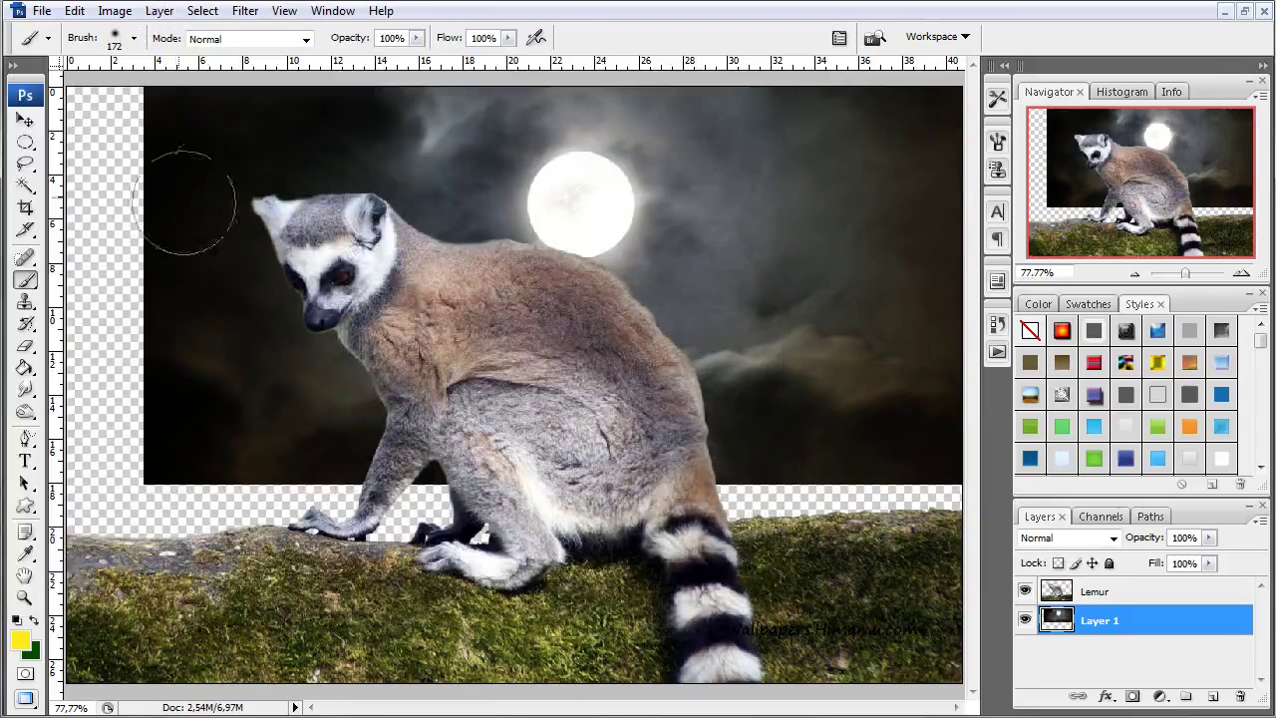
{"action": "left_click", "coordinate": [134, 38]}
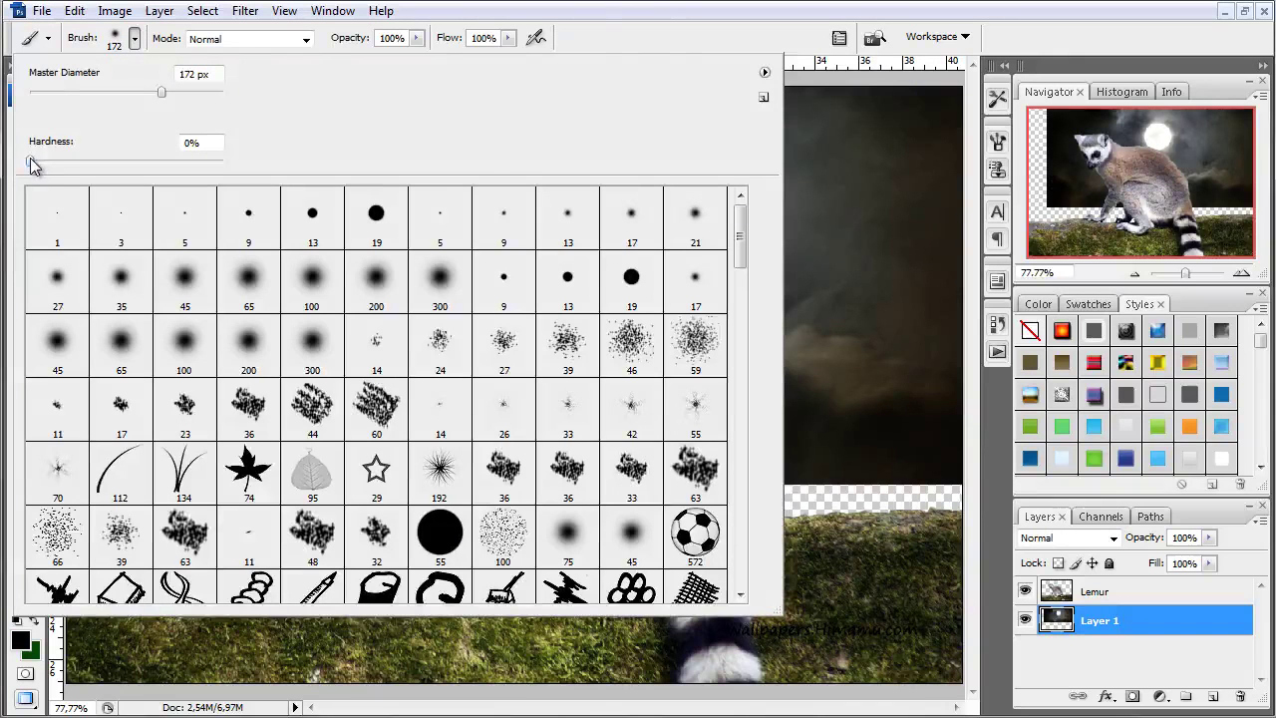
{"action": "key", "text": "Return"}
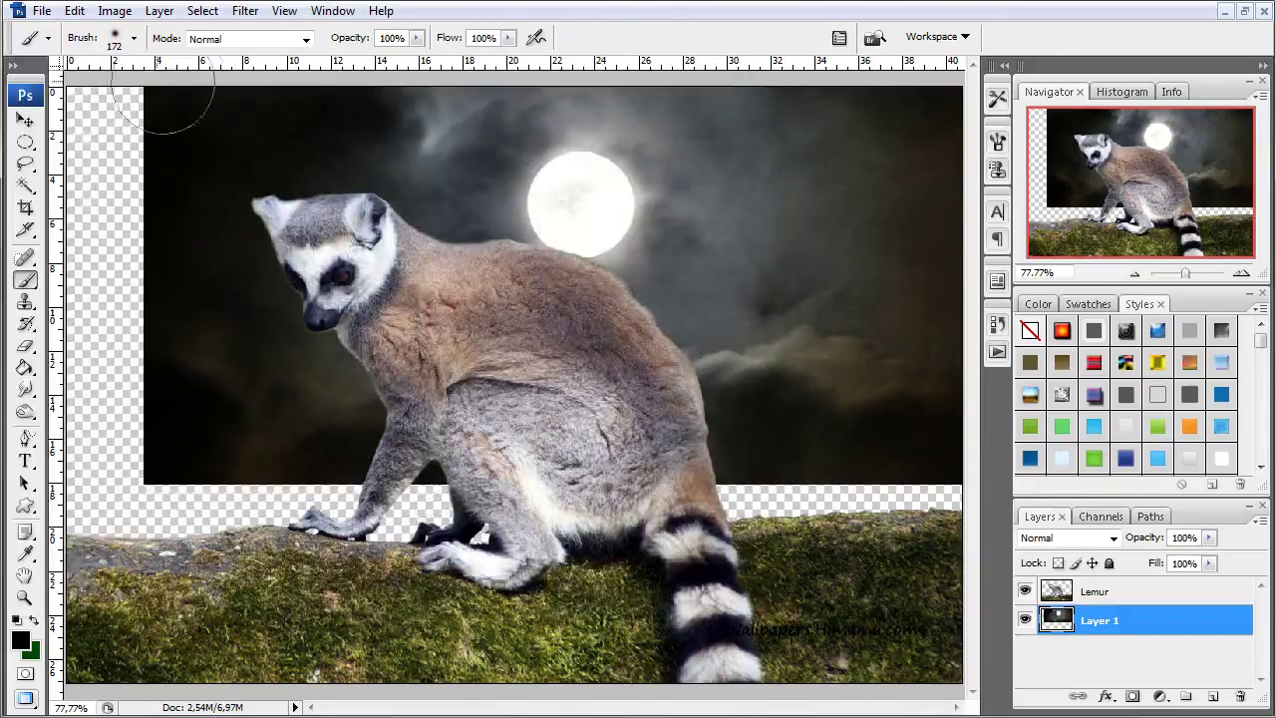
{"action": "mouse_move", "coordinate": [105, 100]}
{"action": "left_mouse_down"}
{"action": "mouse_move", "coordinate": [100, 453]}
{"action": "mouse_move", "coordinate": [126, 308]}
{"action": "mouse_move", "coordinate": [106, 398]}
{"action": "mouse_move", "coordinate": [86, 412]}
{"action": "mouse_move", "coordinate": [164, 653]}
{"action": "mouse_move", "coordinate": [199, 509]}
{"action": "mouse_move", "coordinate": [269, 529]}
{"action": "mouse_move", "coordinate": [214, 506]}
{"action": "mouse_move", "coordinate": [438, 521]}
{"action": "mouse_move", "coordinate": [408, 538]}
{"action": "left_mouse_up"}
{"action": "mouse_move", "coordinate": [723, 498]}
{"action": "left_mouse_down"}
{"action": "mouse_move", "coordinate": [909, 496]}
{"action": "mouse_move", "coordinate": [915, 523]}
{"action": "left_mouse_up"}
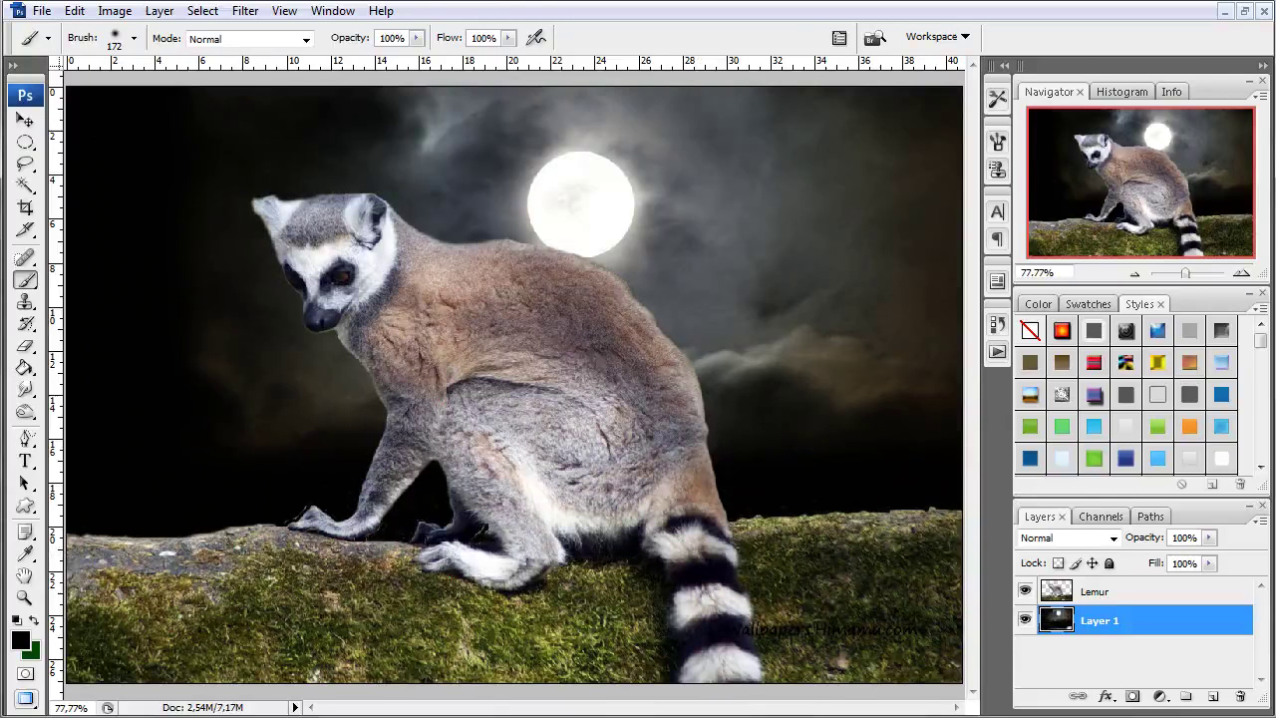
Zoom in on the back, select the Lemur layer and erase leftover fringe along the back
{"action": "left_click", "coordinate": [25, 597]}
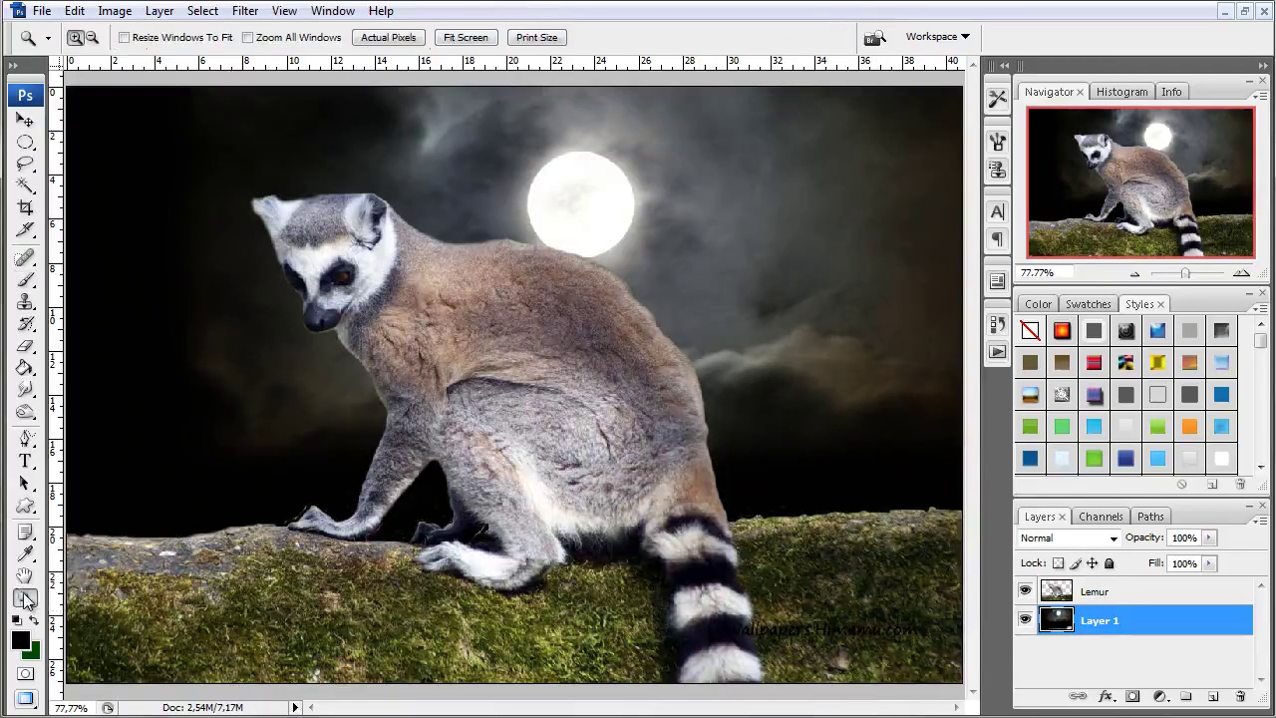
{"action": "left_click", "coordinate": [574, 278]}
{"action": "left_click_drag", "start_coordinate": [285, 121], "coordinate": [285, 123]}
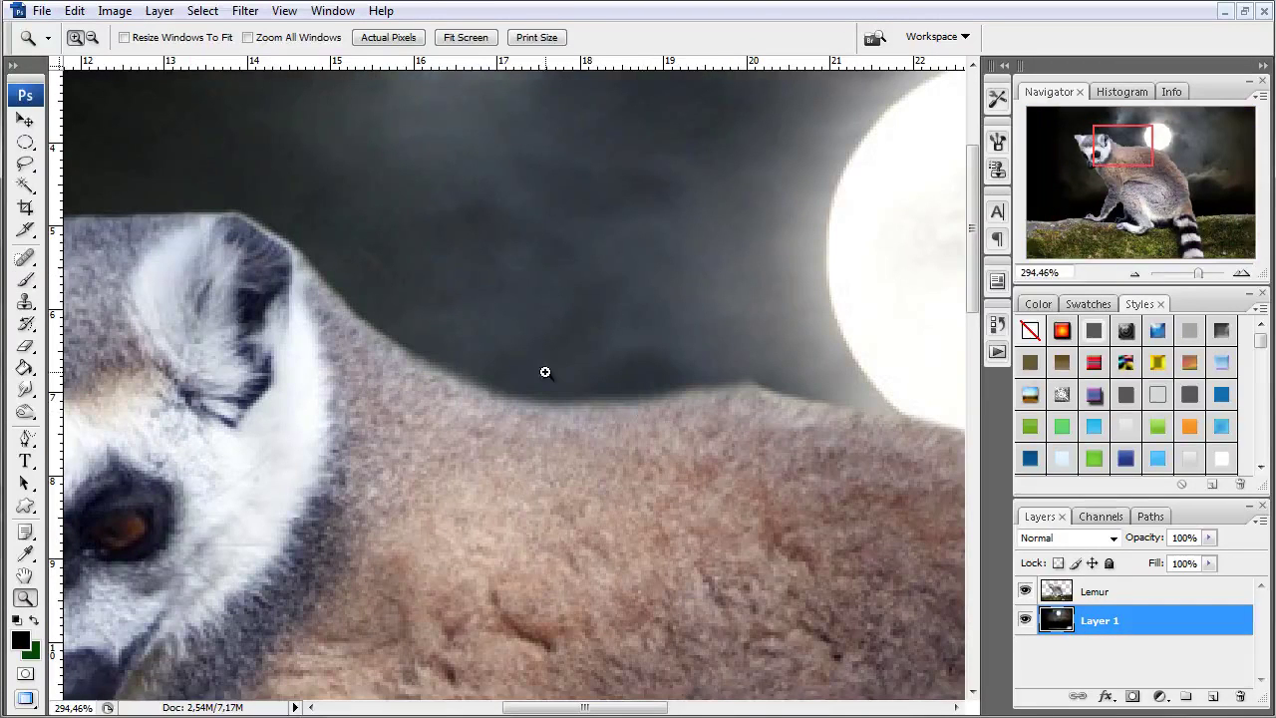
{"action": "left_click", "coordinate": [24, 345]}
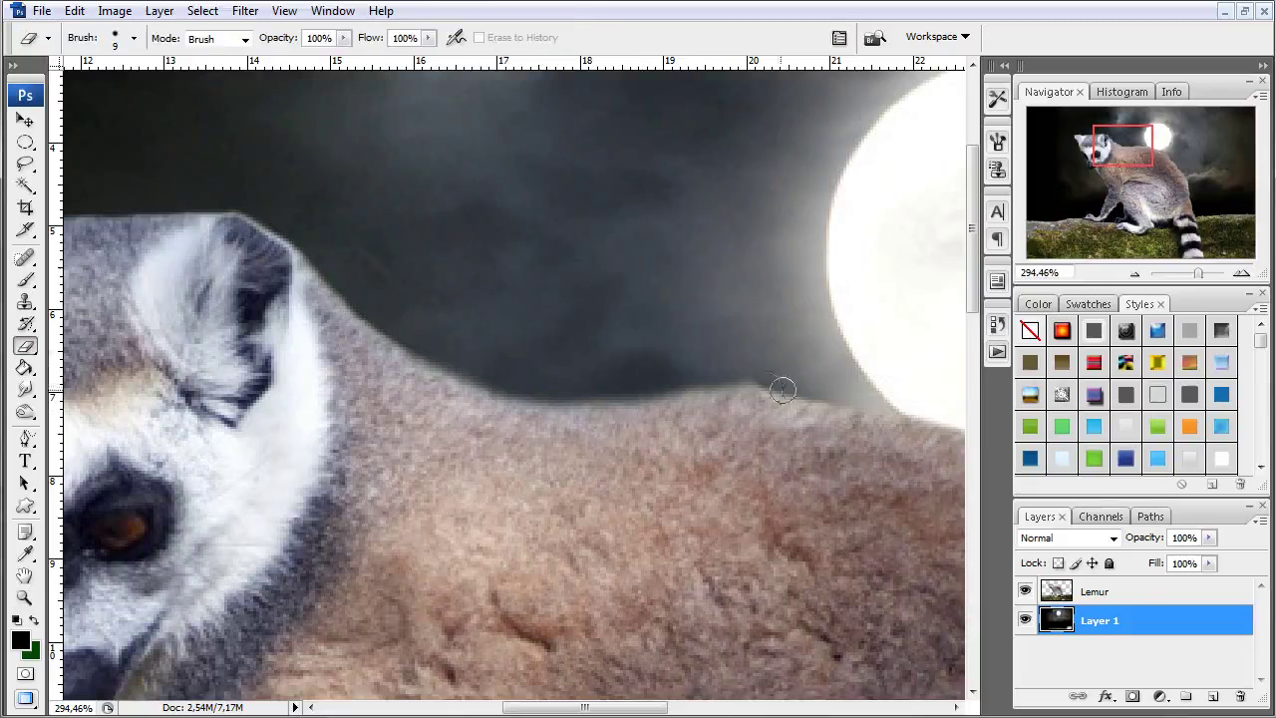
{"action": "left_click", "coordinate": [1142, 590]}
{"action": "left_click_drag", "start_coordinate": [795, 382], "coordinate": [633, 384]}
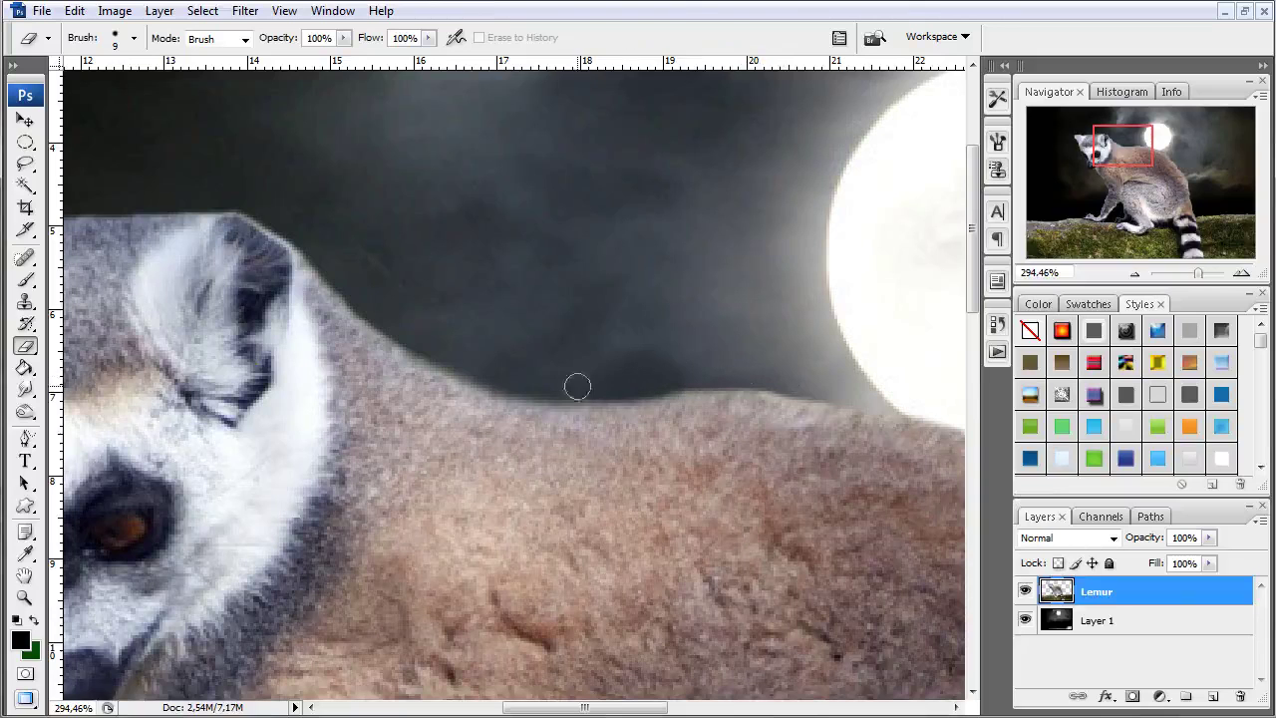
Erase the light halo along the foot's edge
{"action": "mouse_move", "coordinate": [823, 361]}
{"action": "left_mouse_down"}
{"action": "mouse_move", "coordinate": [541, 335]}
{"action": "mouse_move", "coordinate": [527, 279]}
{"action": "left_mouse_up"}
{"action": "left_click_drag", "start_coordinate": [661, 393], "coordinate": [575, 293]}
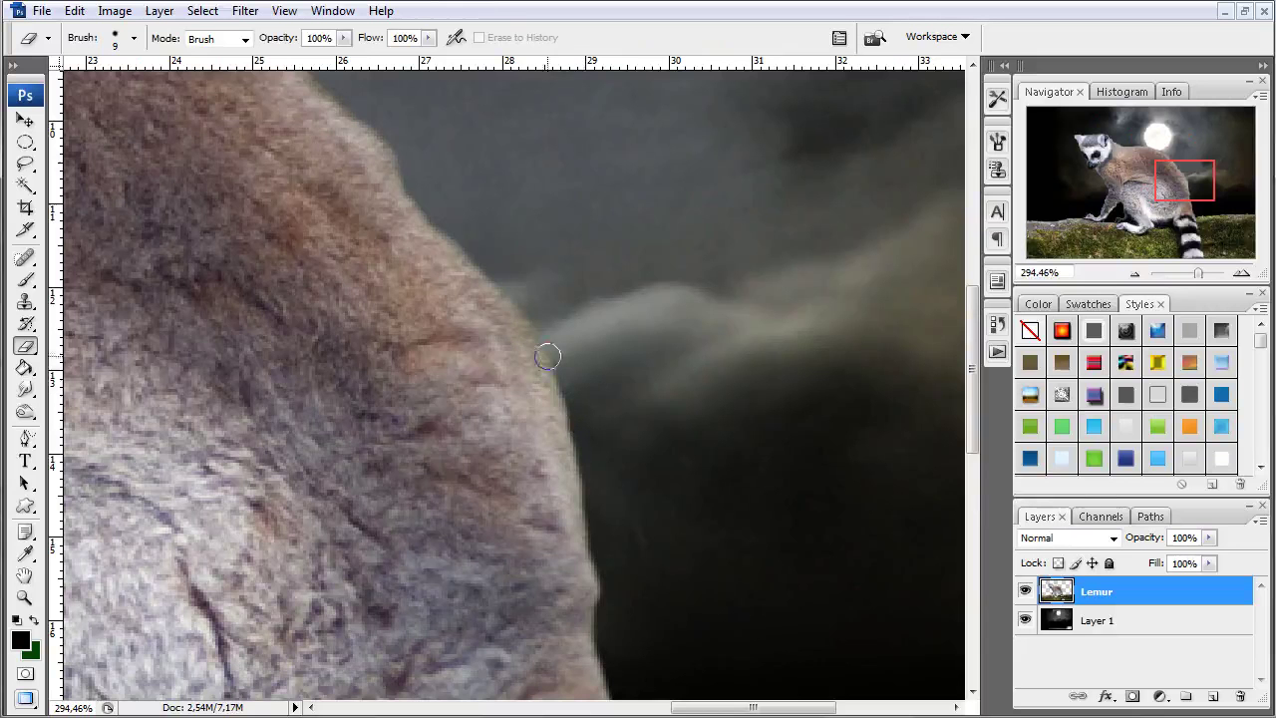
{"action": "mouse_move", "coordinate": [370, 206]}
{"action": "left_mouse_down"}
{"action": "mouse_move", "coordinate": [478, 342]}
{"action": "mouse_move", "coordinate": [596, 378]}
{"action": "left_mouse_up"}
{"action": "mouse_move", "coordinate": [584, 490]}
{"action": "left_mouse_down"}
{"action": "mouse_move", "coordinate": [408, 251]}
{"action": "mouse_move", "coordinate": [248, 162]}
{"action": "left_mouse_up"}
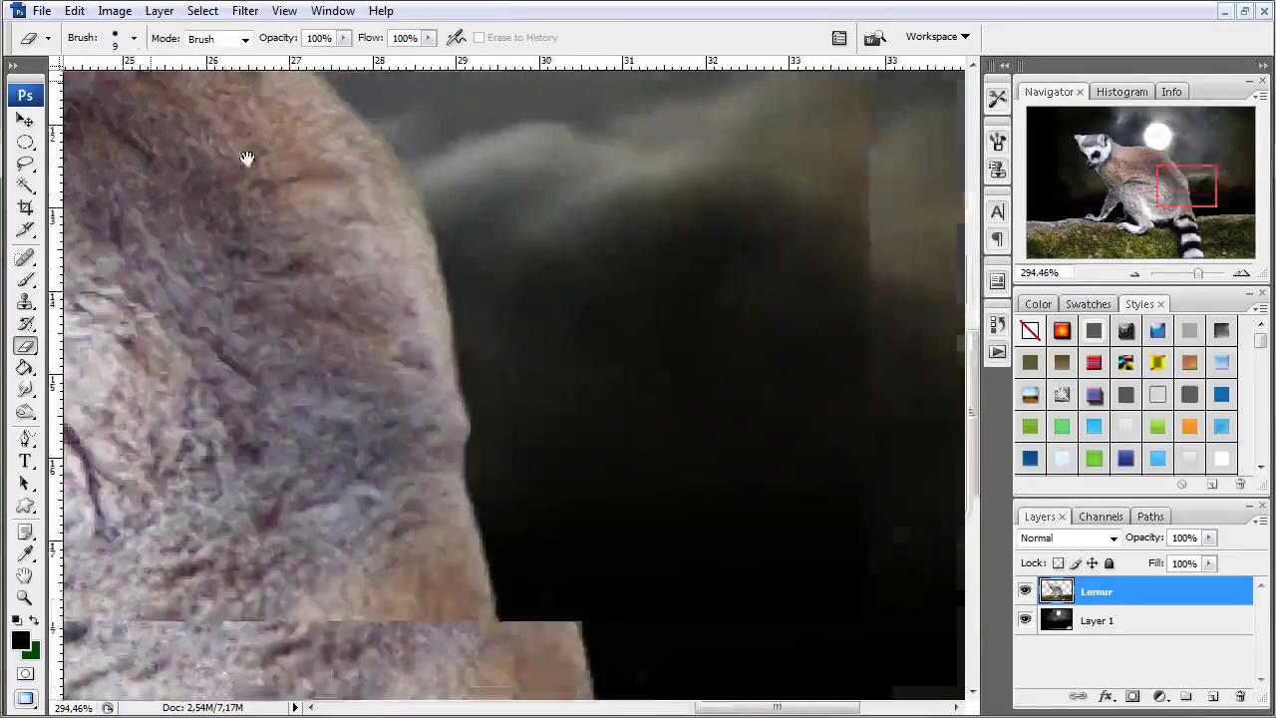
{"action": "mouse_move", "coordinate": [587, 309]}
{"action": "left_mouse_down"}
{"action": "mouse_move", "coordinate": [465, 342]}
{"action": "mouse_move", "coordinate": [669, 375]}
{"action": "left_mouse_up"}
{"action": "mouse_move", "coordinate": [482, 399]}
{"action": "left_mouse_down"}
{"action": "mouse_move", "coordinate": [385, 366]}
{"action": "mouse_move", "coordinate": [453, 373]}
{"action": "left_mouse_up"}
{"action": "left_click_drag", "start_coordinate": [347, 402], "coordinate": [606, 485]}
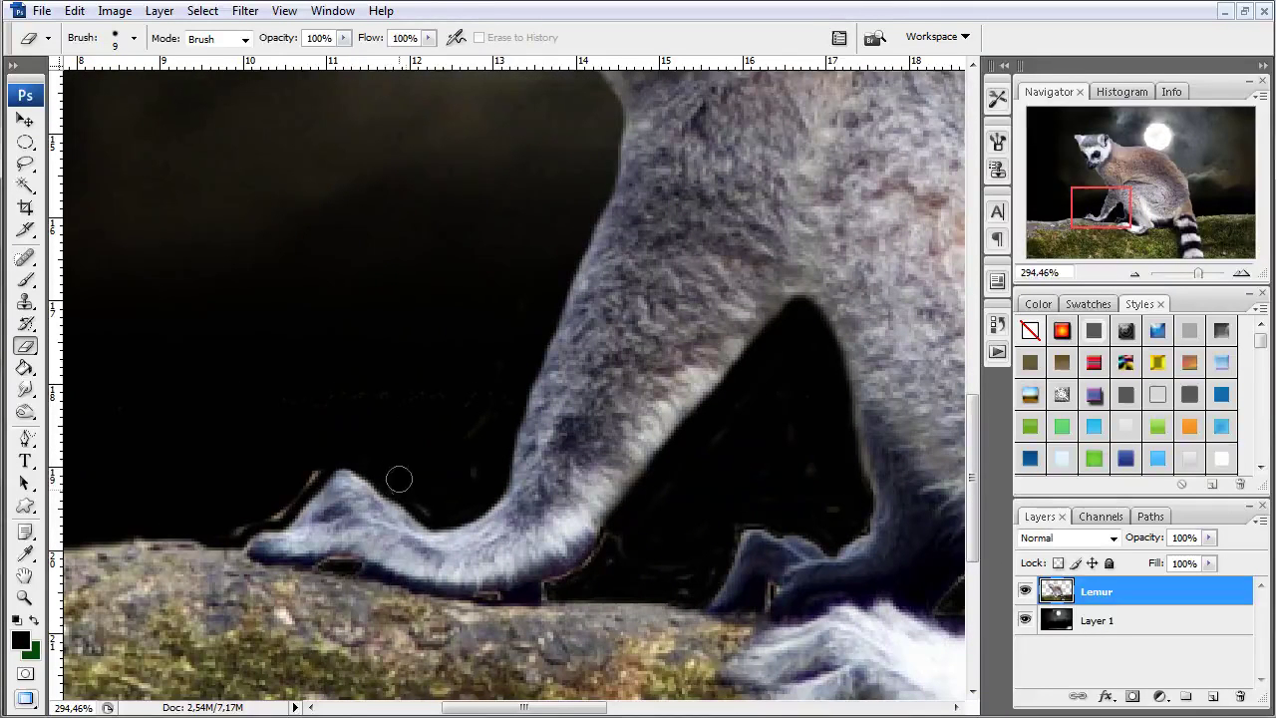
{"action": "mouse_move", "coordinate": [319, 461]}
{"action": "left_mouse_down"}
{"action": "mouse_move", "coordinate": [282, 504]}
{"action": "mouse_move", "coordinate": [228, 524]}
{"action": "left_mouse_up"}
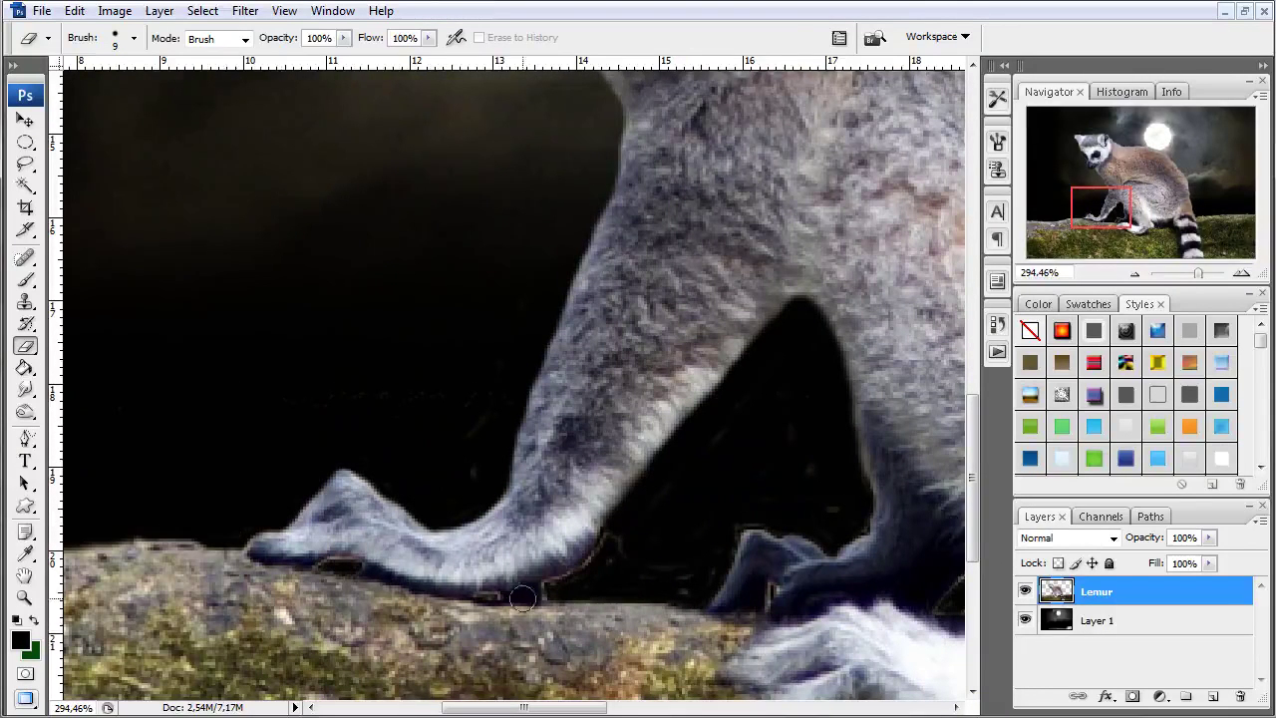
Erase the light fringe along the heel
{"action": "scroll", "coordinate": [668, 542], "scroll_direction": "up", "scroll_amount": 2}
{"action": "scroll", "coordinate": [561, 561], "scroll_direction": "up", "scroll_amount": 2}
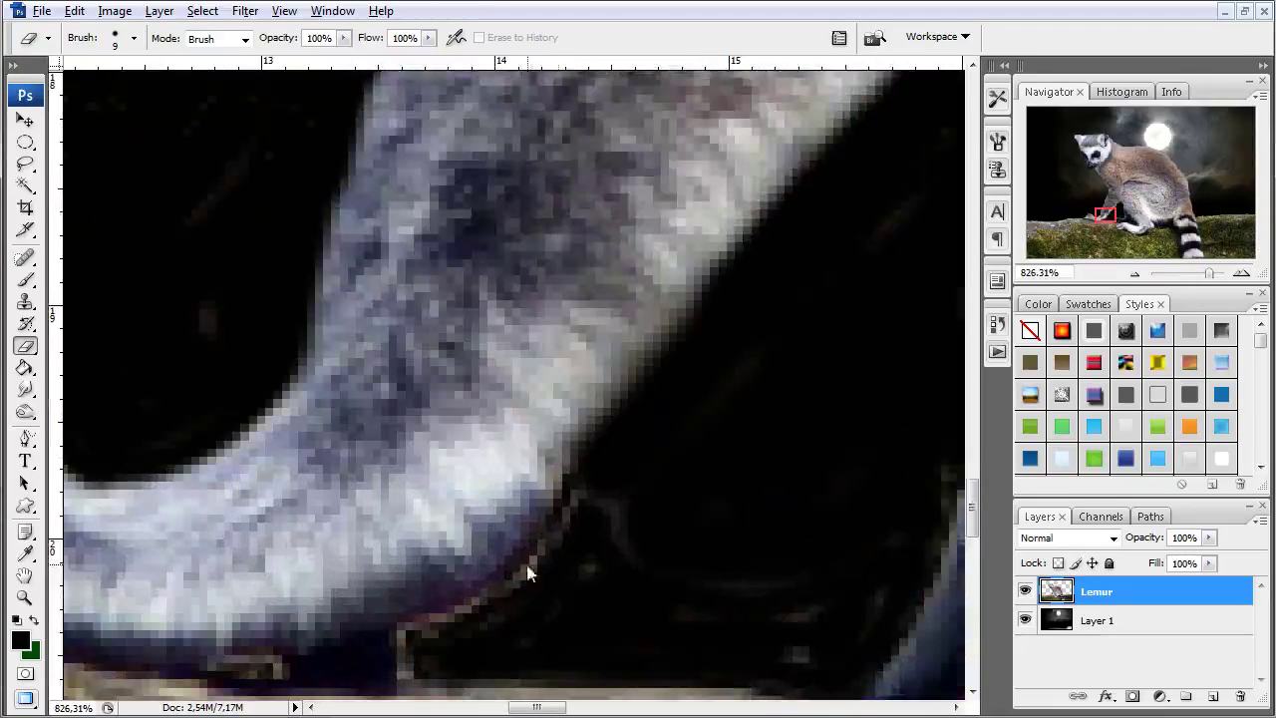
{"action": "scroll", "coordinate": [526, 484], "scroll_direction": "up", "scroll_amount": 1}
{"action": "left_click_drag", "start_coordinate": [628, 435], "coordinate": [625, 395]}
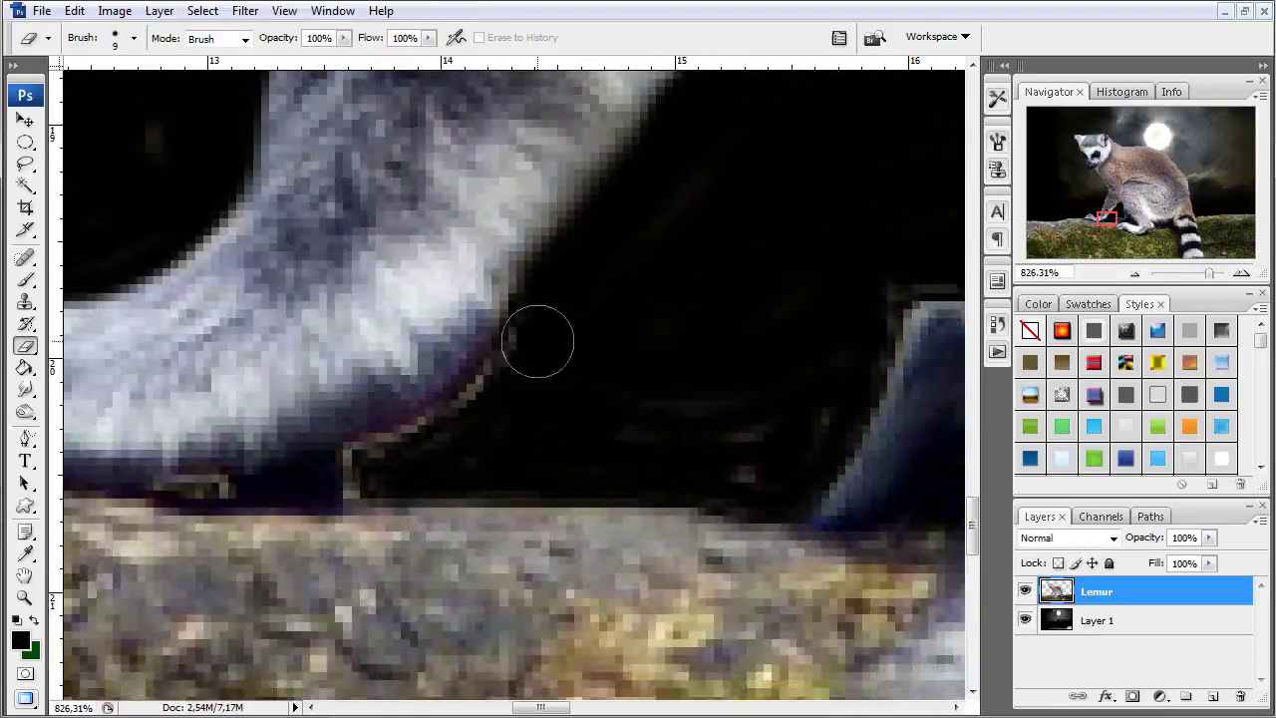
{"action": "left_click_drag", "start_coordinate": [514, 388], "coordinate": [479, 424]}
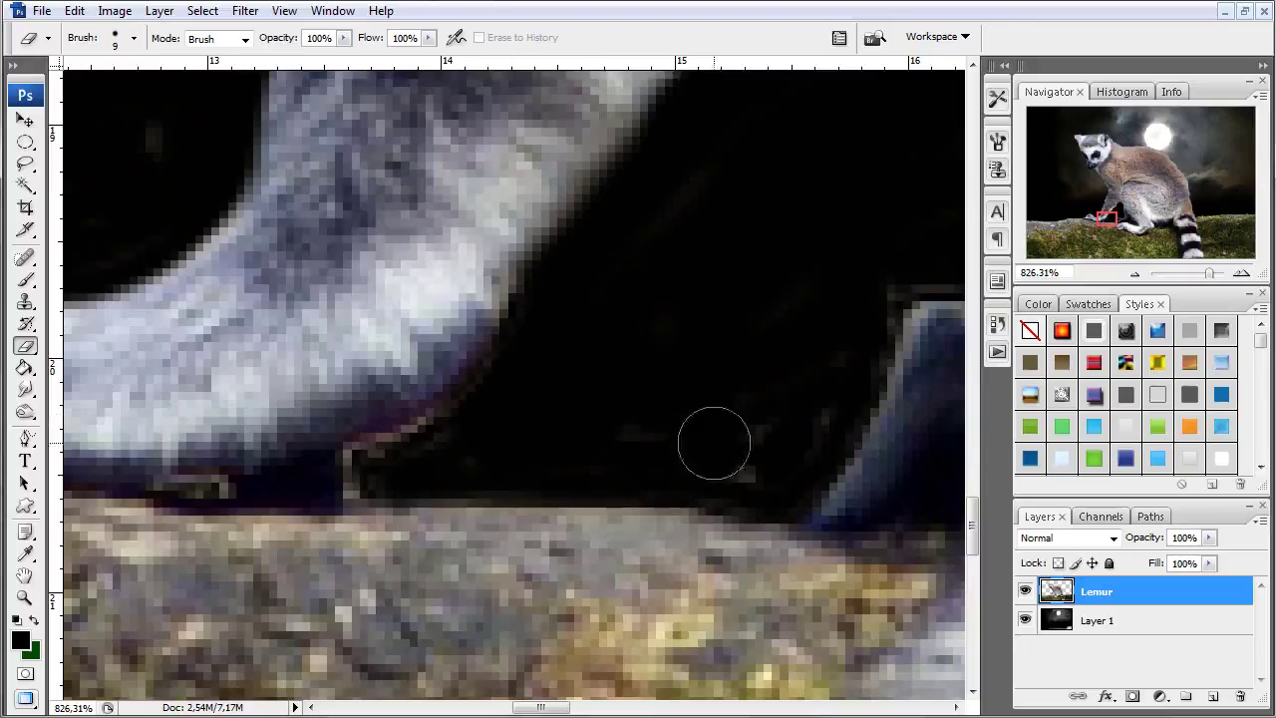
Set the eraser to 3 px and erase the light fringe along the fur edge
{"action": "left_click", "coordinate": [134, 38]}
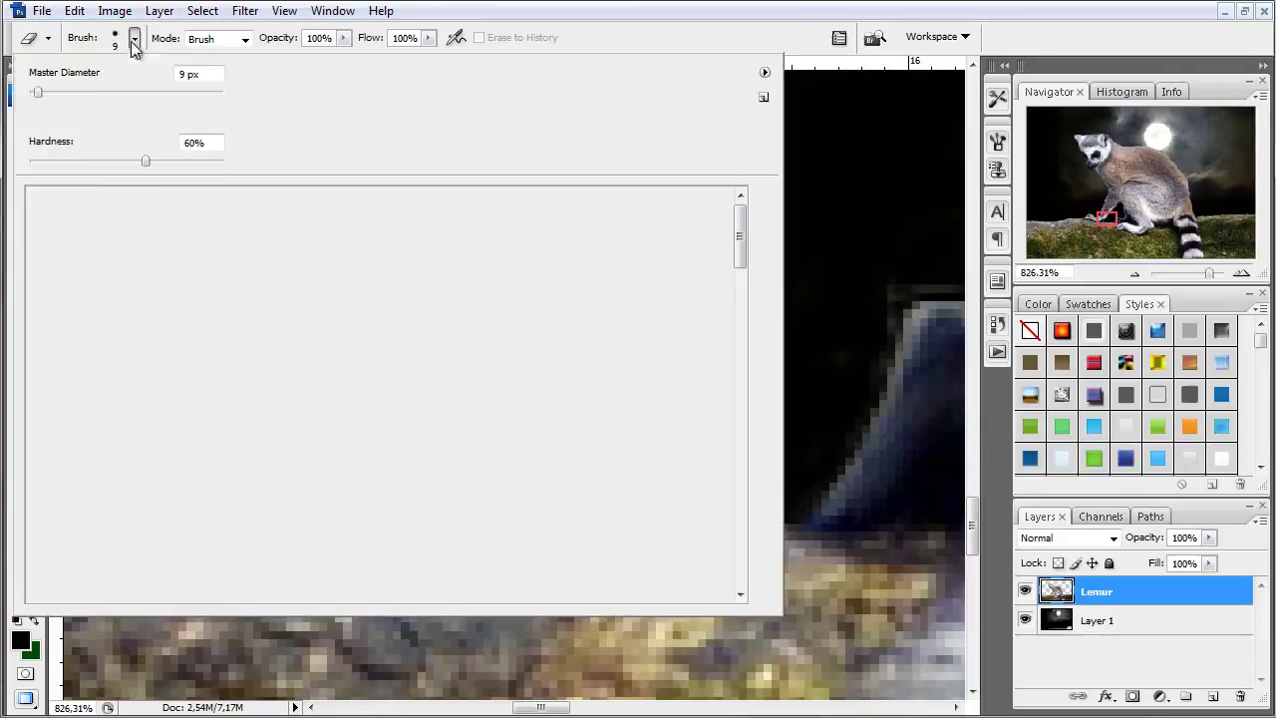
{"action": "double_click", "coordinate": [191, 74]}
{"action": "type", "text": "3"}
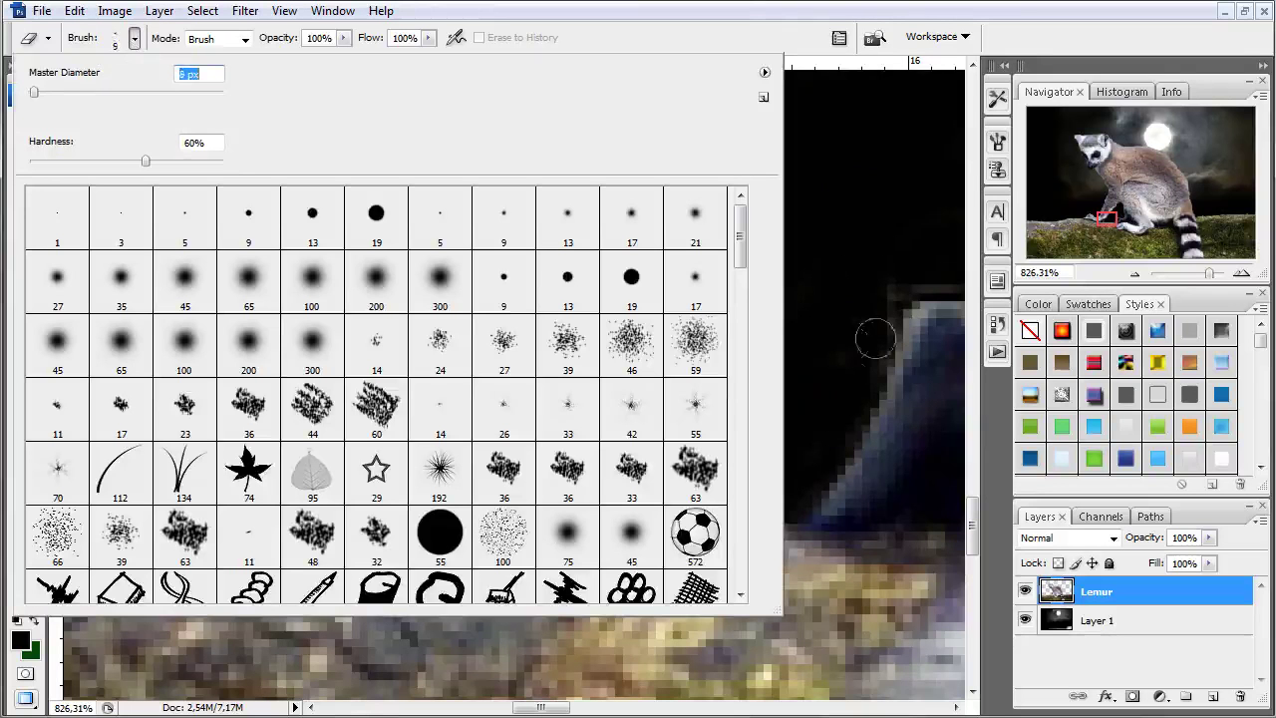
{"action": "key", "text": "Return"}
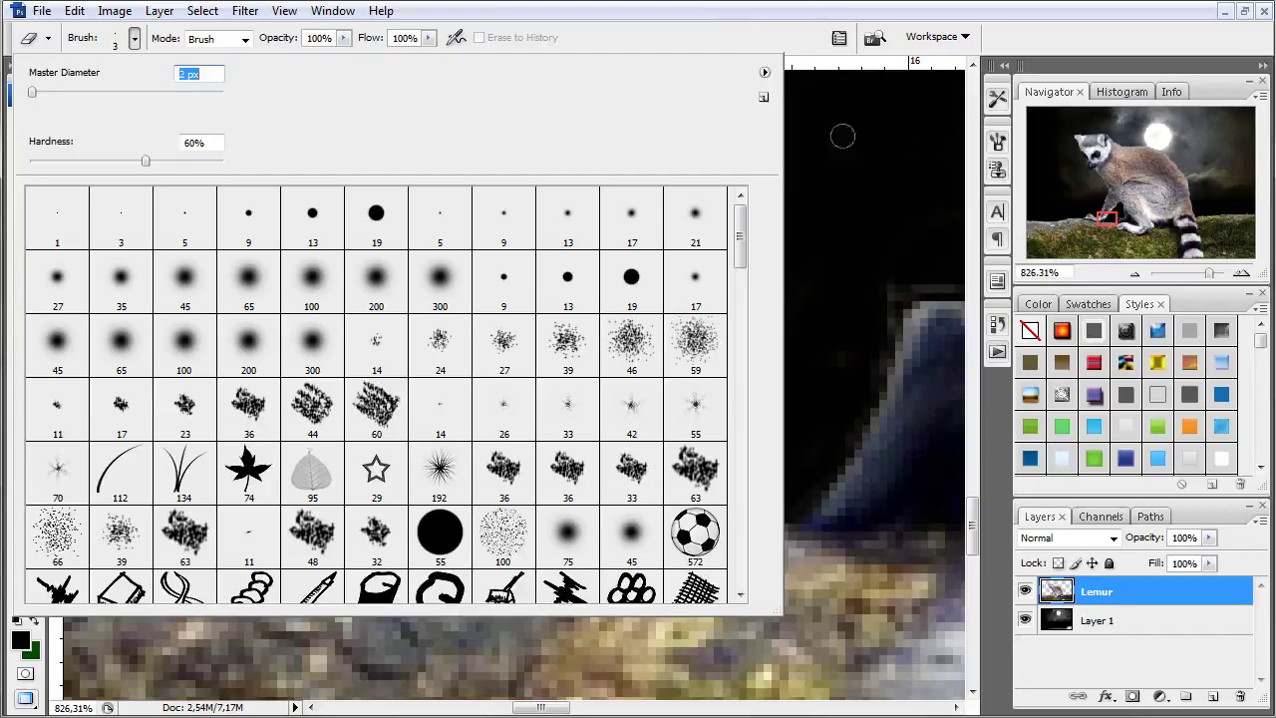
{"action": "key", "text": "Return"}
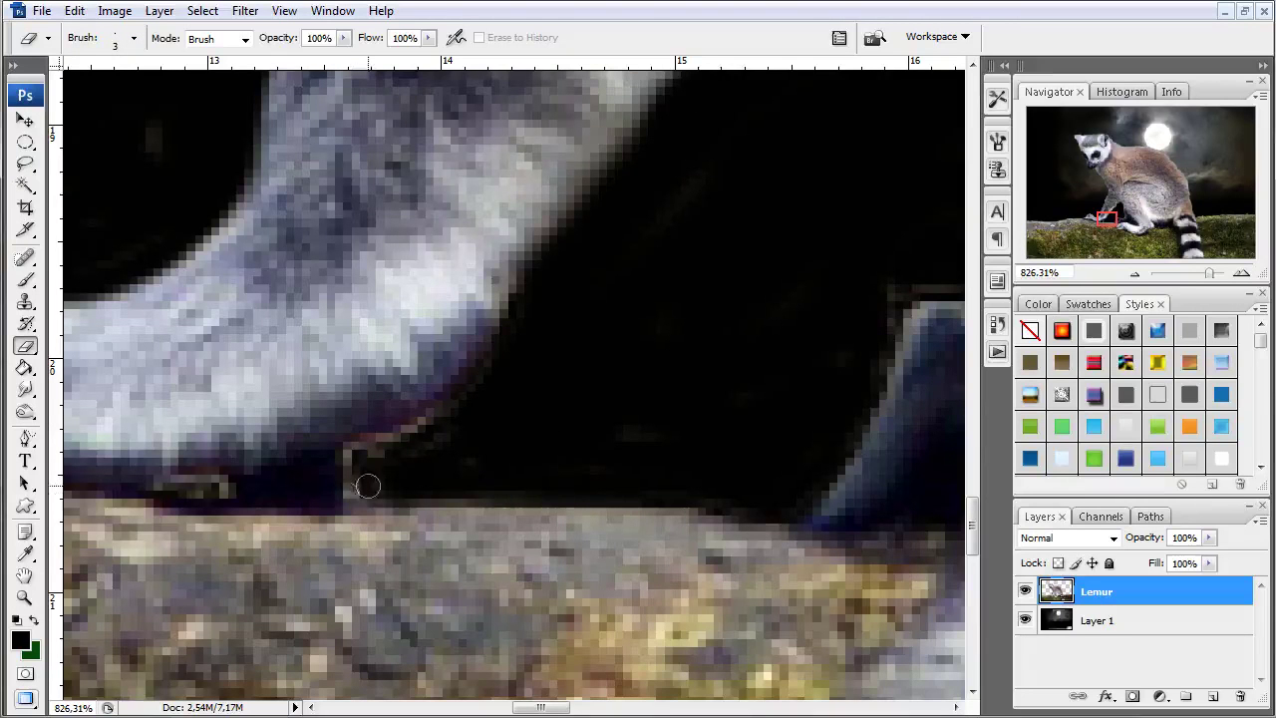
{"action": "mouse_move", "coordinate": [340, 486]}
{"action": "left_mouse_down"}
{"action": "mouse_move", "coordinate": [367, 447]}
{"action": "mouse_move", "coordinate": [441, 407]}
{"action": "mouse_move", "coordinate": [333, 453]}
{"action": "left_mouse_up"}
Erase the light streak under the leg and around the dark gap, then fit the image
{"action": "left_click_drag", "start_coordinate": [257, 398], "coordinate": [704, 365]}
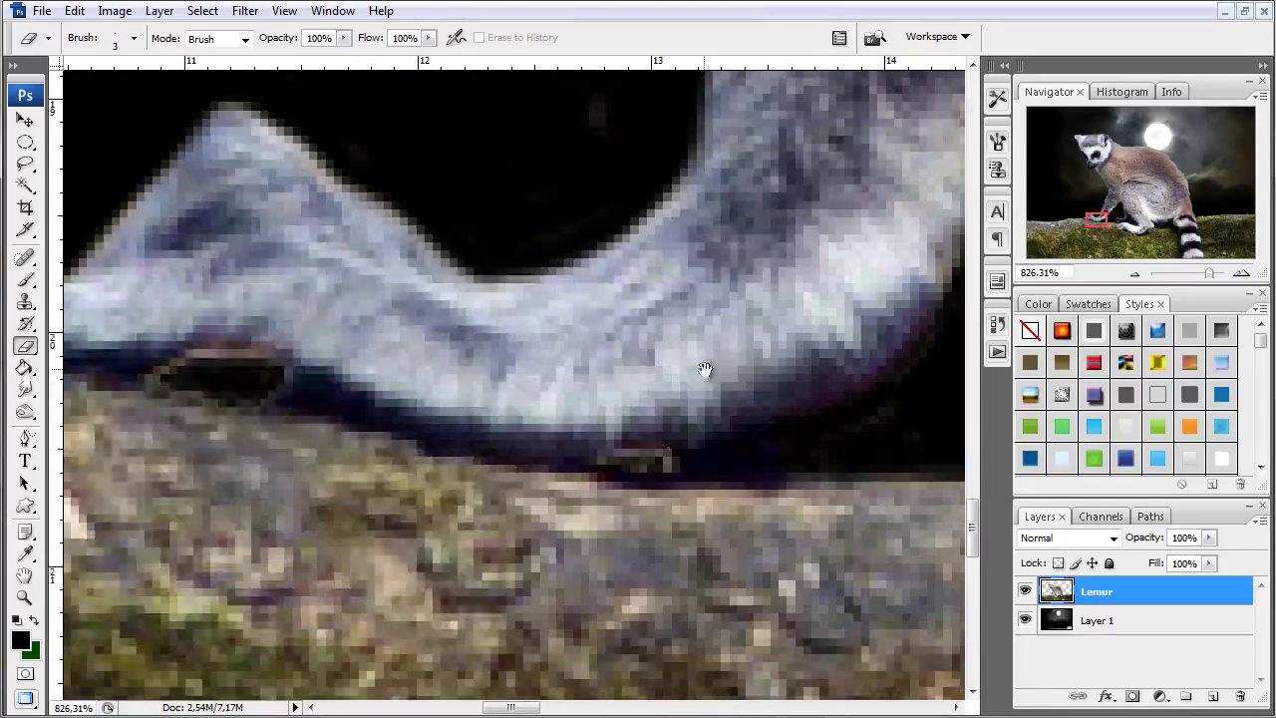
{"action": "mouse_move", "coordinate": [667, 463]}
{"action": "left_mouse_down"}
{"action": "mouse_move", "coordinate": [595, 447]}
{"action": "mouse_move", "coordinate": [652, 461]}
{"action": "left_mouse_up"}
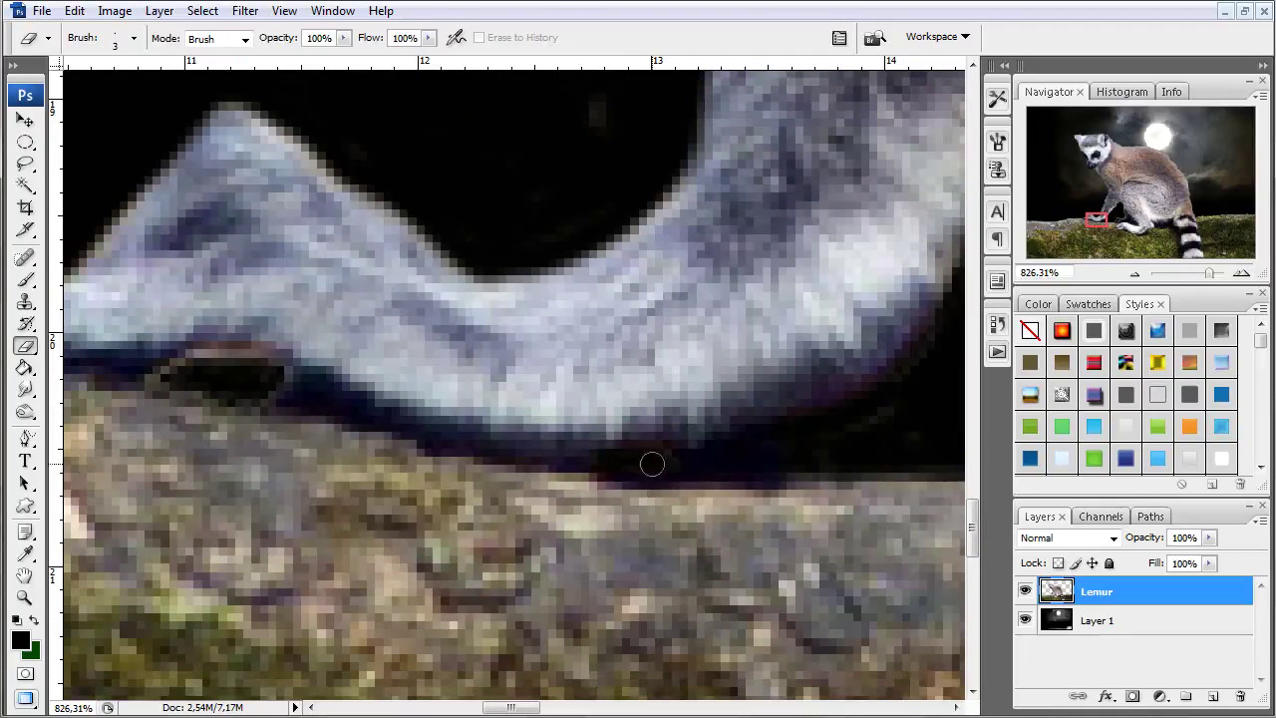
{"action": "mouse_move", "coordinate": [214, 359]}
{"action": "left_mouse_down"}
{"action": "mouse_move", "coordinate": [276, 369]}
{"action": "mouse_move", "coordinate": [199, 355]}
{"action": "mouse_move", "coordinate": [157, 379]}
{"action": "left_mouse_up"}
{"action": "mouse_move", "coordinate": [405, 283]}
{"action": "left_mouse_down"}
{"action": "mouse_move", "coordinate": [807, 313]}
{"action": "mouse_move", "coordinate": [403, 672]}
{"action": "left_mouse_up"}
{"action": "scroll", "coordinate": [681, 455], "scroll_direction": "up", "scroll_amount": 5}
{"action": "scroll", "coordinate": [669, 328], "scroll_direction": "up", "scroll_amount": 5}
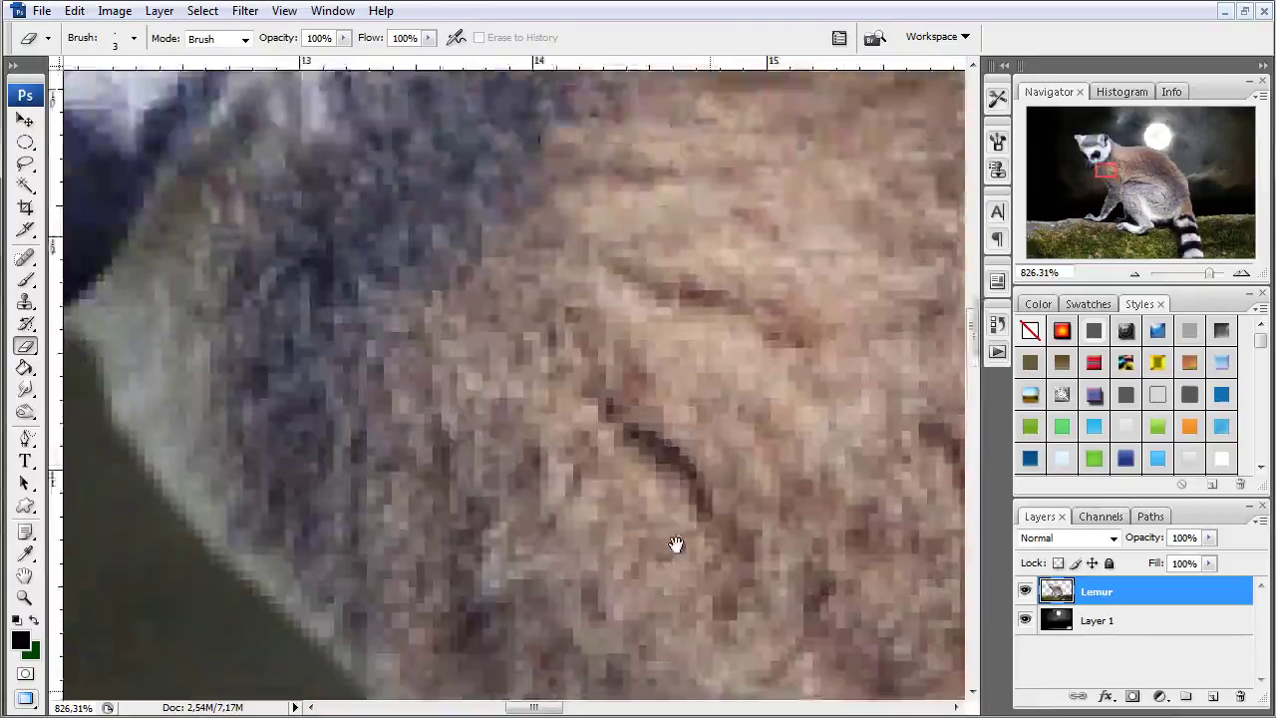
{"action": "scroll", "coordinate": [675, 541], "scroll_direction": "up", "scroll_amount": 5}
{"action": "left_click_drag", "start_coordinate": [859, 653], "coordinate": [176, 299]}
{"action": "mouse_move", "coordinate": [689, 549]}
{"action": "left_mouse_down"}
{"action": "mouse_move", "coordinate": [524, 511]}
{"action": "mouse_move", "coordinate": [342, 319]}
{"action": "mouse_move", "coordinate": [661, 561]}
{"action": "mouse_move", "coordinate": [764, 128]}
{"action": "mouse_move", "coordinate": [496, 470]}
{"action": "mouse_move", "coordinate": [461, 279]}
{"action": "mouse_move", "coordinate": [330, 369]}
{"action": "mouse_move", "coordinate": [598, 422]}
{"action": "left_mouse_up"}
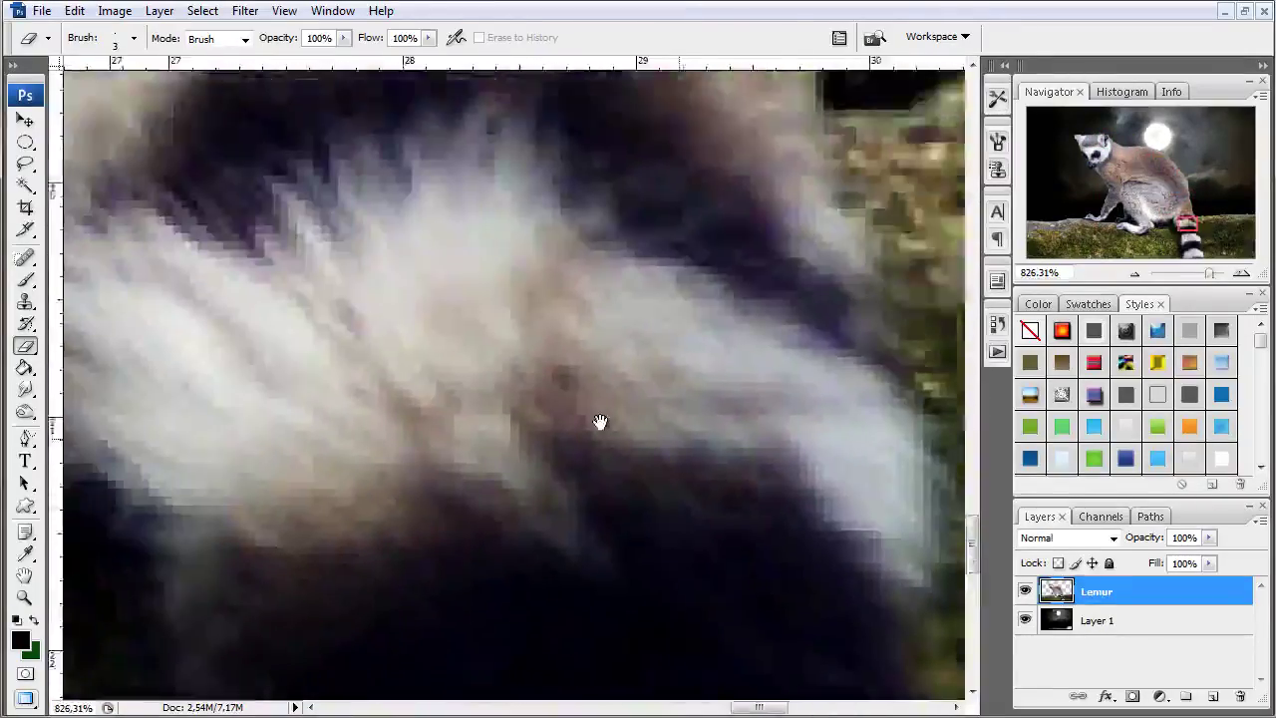
{"action": "scroll", "coordinate": [375, 526], "scroll_direction": "down", "scroll_amount": 3}
{"action": "key", "text": "ctrl+0"}
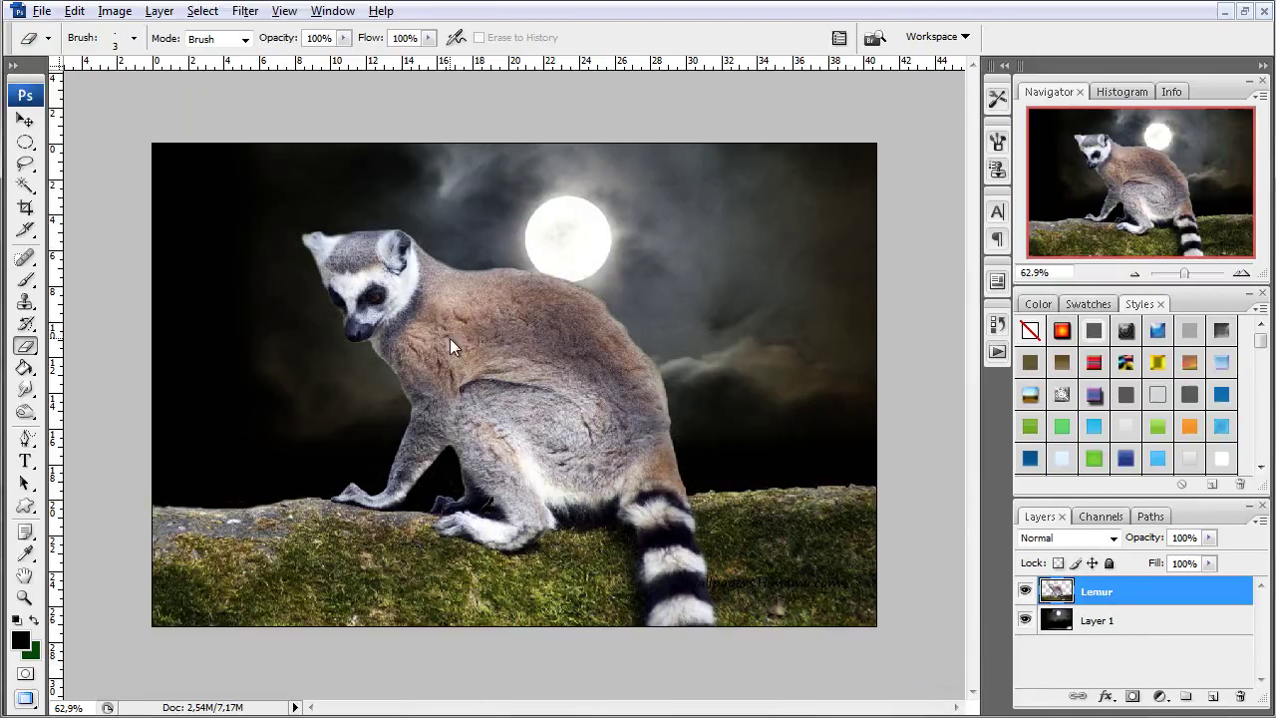
Add a new empty layer above Lemur and name it Hår
{"action": "left_click", "coordinate": [1214, 697]}
{"action": "double_click", "coordinate": [1102, 593]}
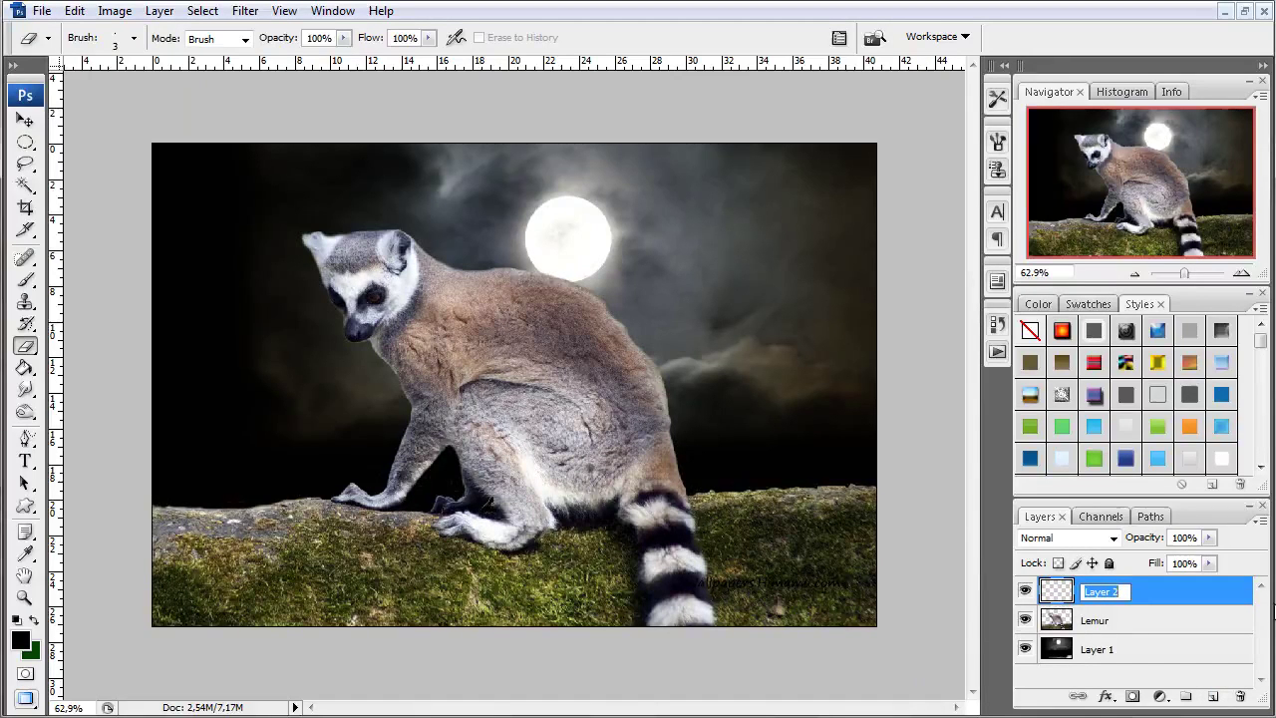
{"action": "type", "text": "Hår"}
{"action": "key", "text": "Return"}
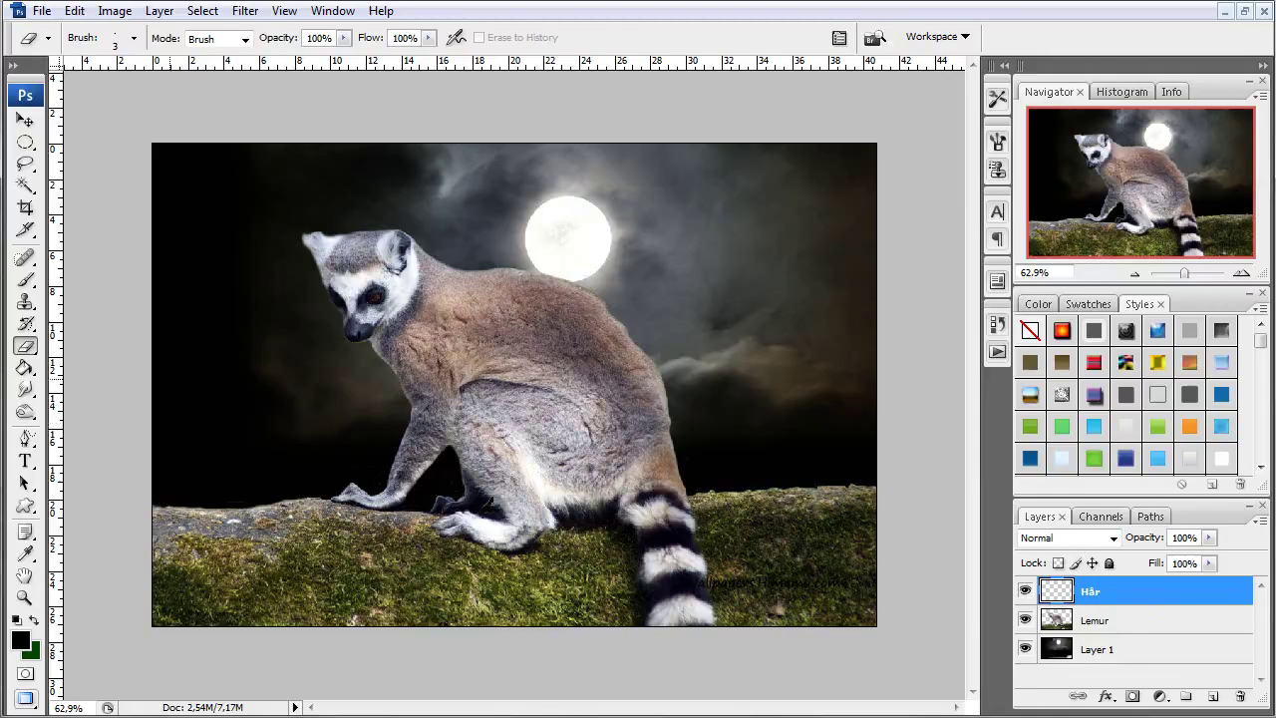
{"action": "left_click", "coordinate": [27, 389]}
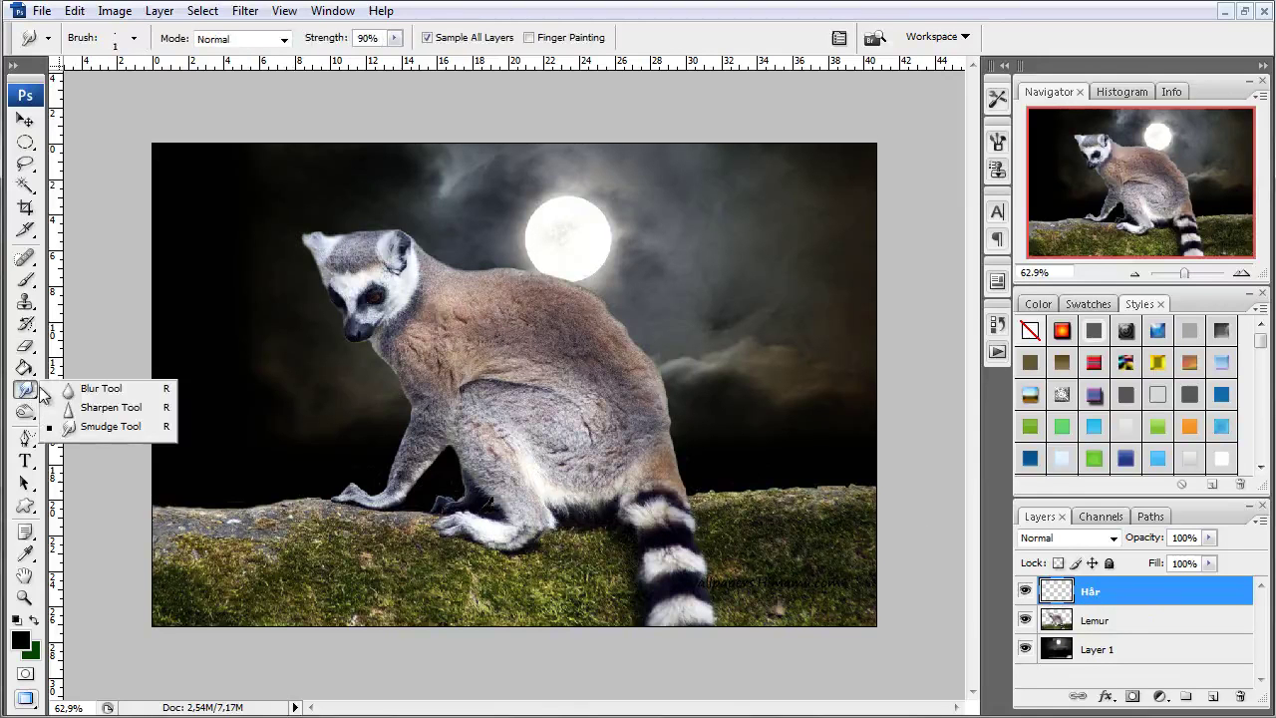
Pick the Smudge tool from the blur/sharpen/smudge flyout and hide the moonlit sky Layer 1
{"action": "left_click", "coordinate": [122, 428]}
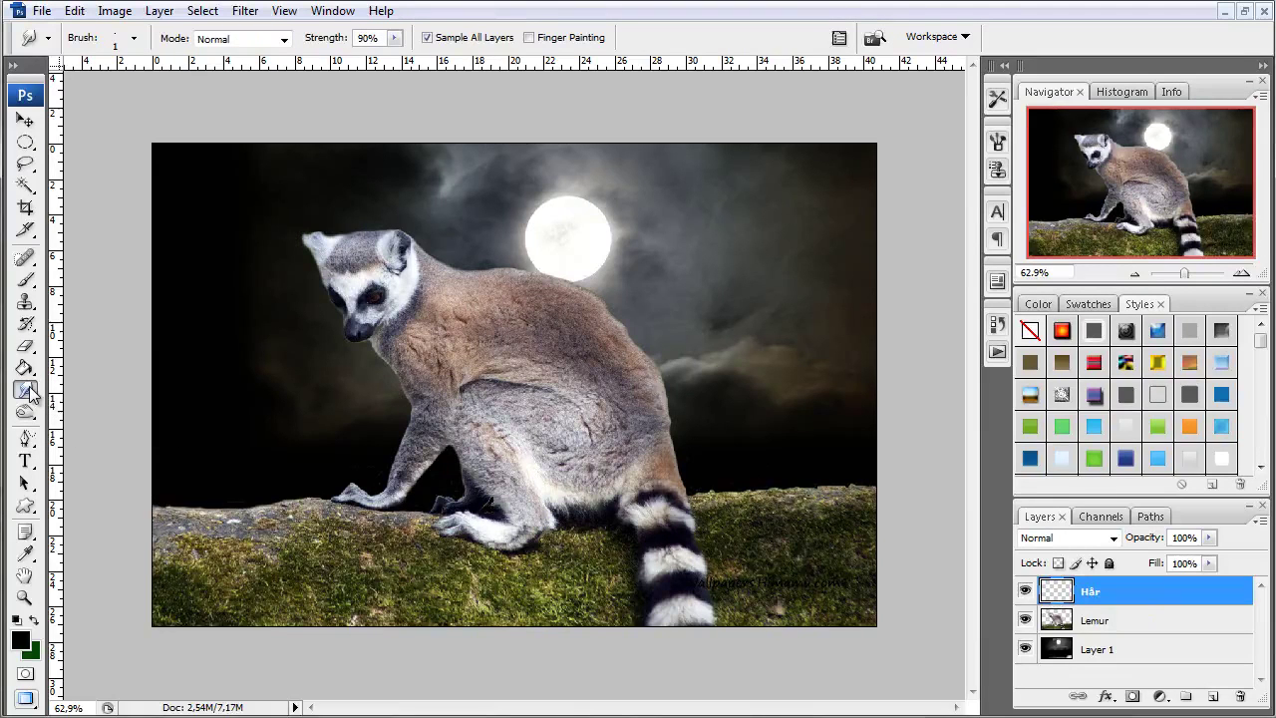
{"action": "left_click", "coordinate": [26, 390]}
{"action": "left_click", "coordinate": [95, 385]}
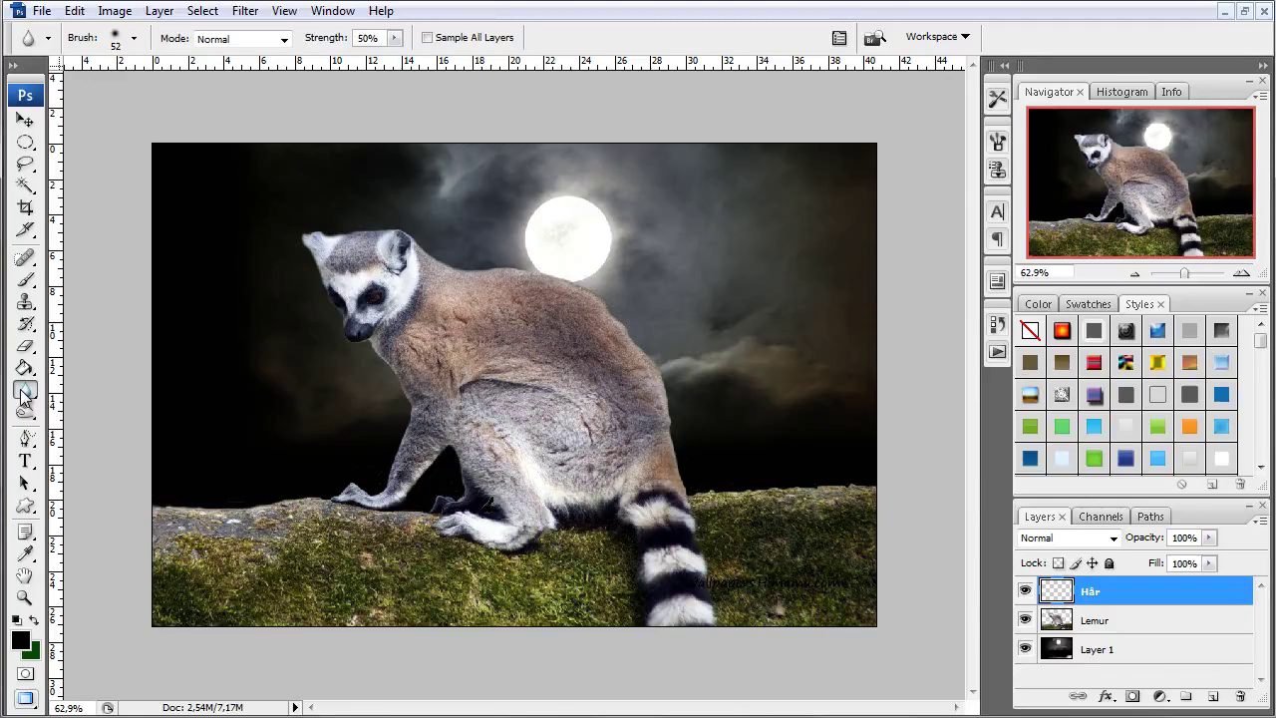
{"action": "right_click", "coordinate": [21, 389]}
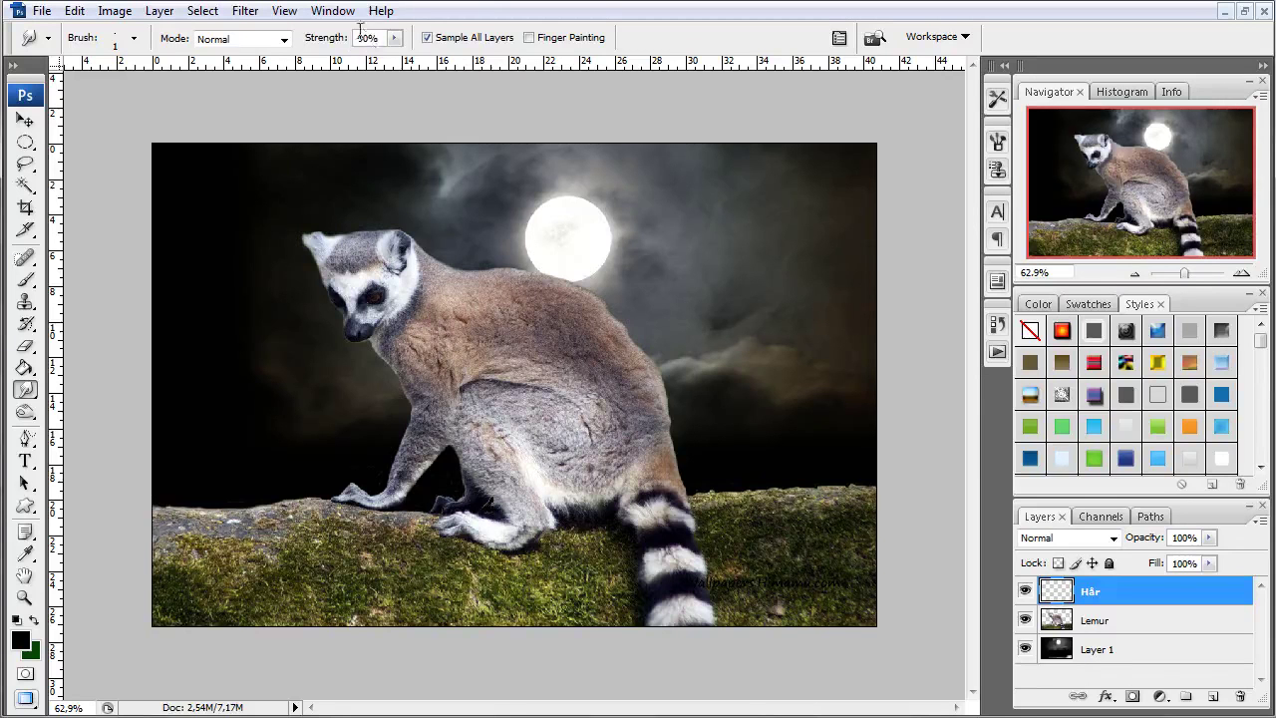
{"action": "left_click", "coordinate": [1025, 650]}
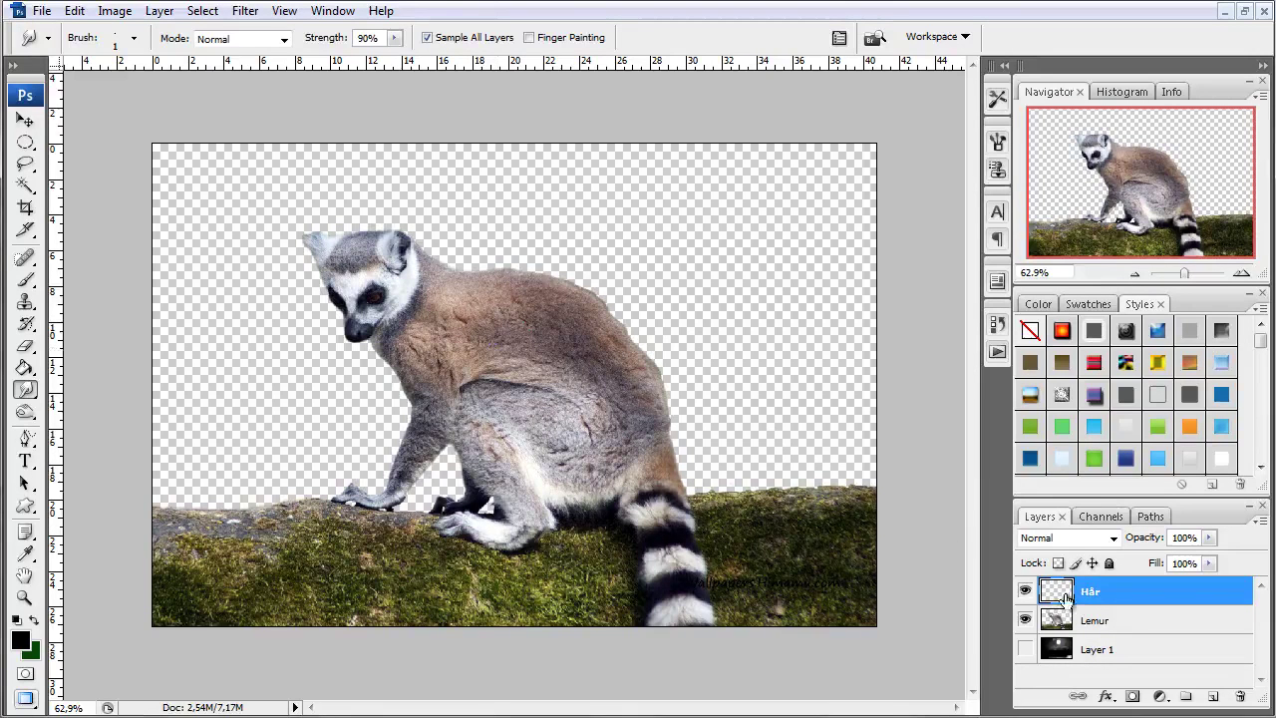
Zoom in on the lemur's head and set the Smudge brush to 2 px at 90% strength
{"action": "left_click", "coordinate": [24, 597]}
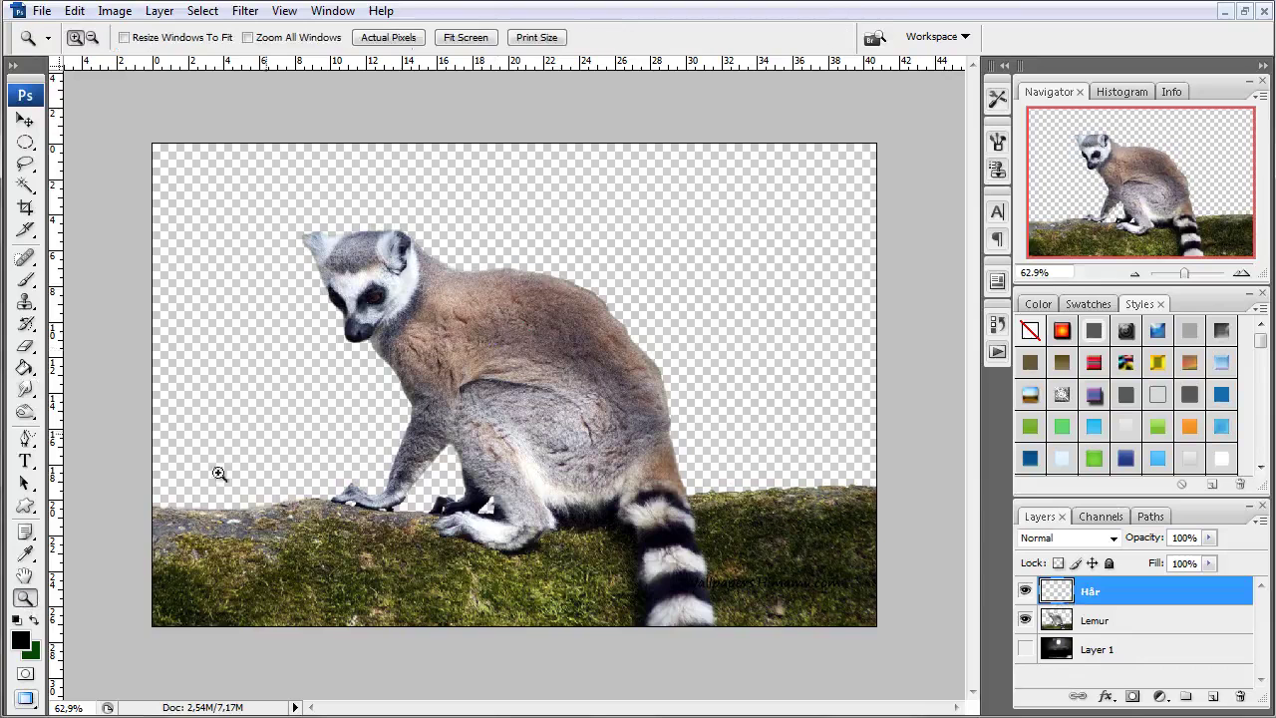
{"action": "left_click_drag", "start_coordinate": [434, 327], "coordinate": [261, 176]}
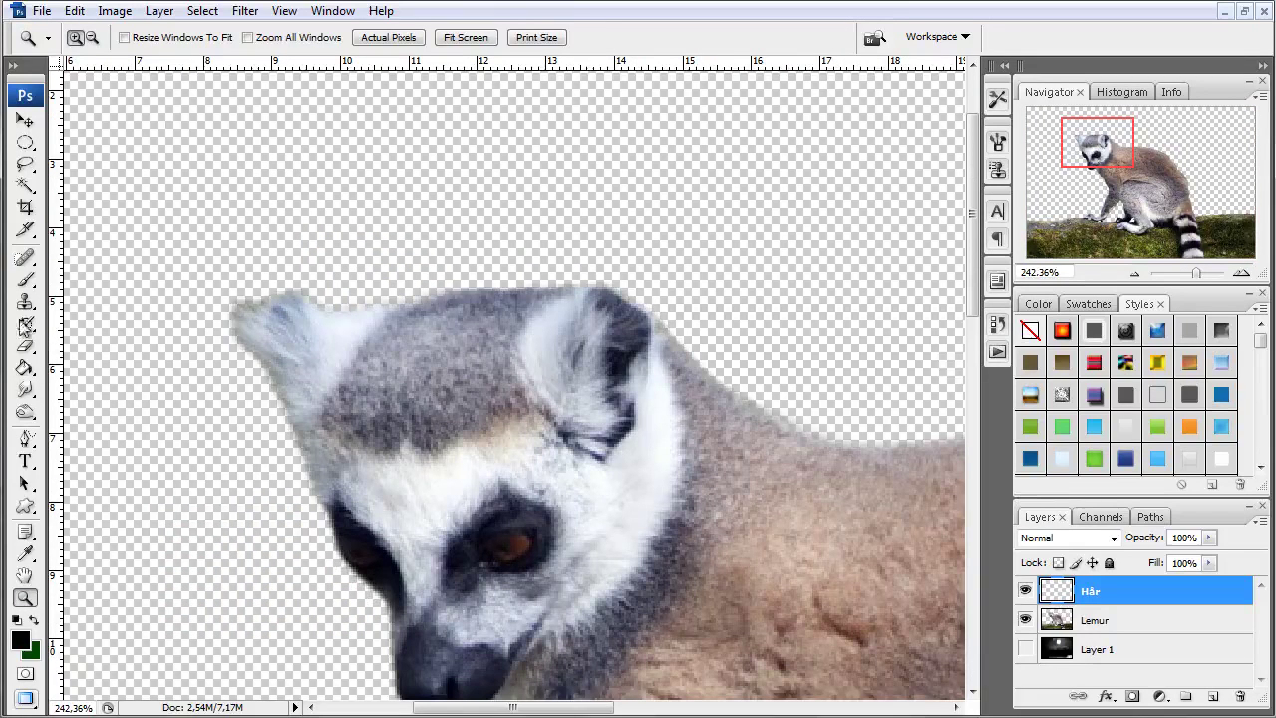
{"action": "left_click", "coordinate": [27, 391]}
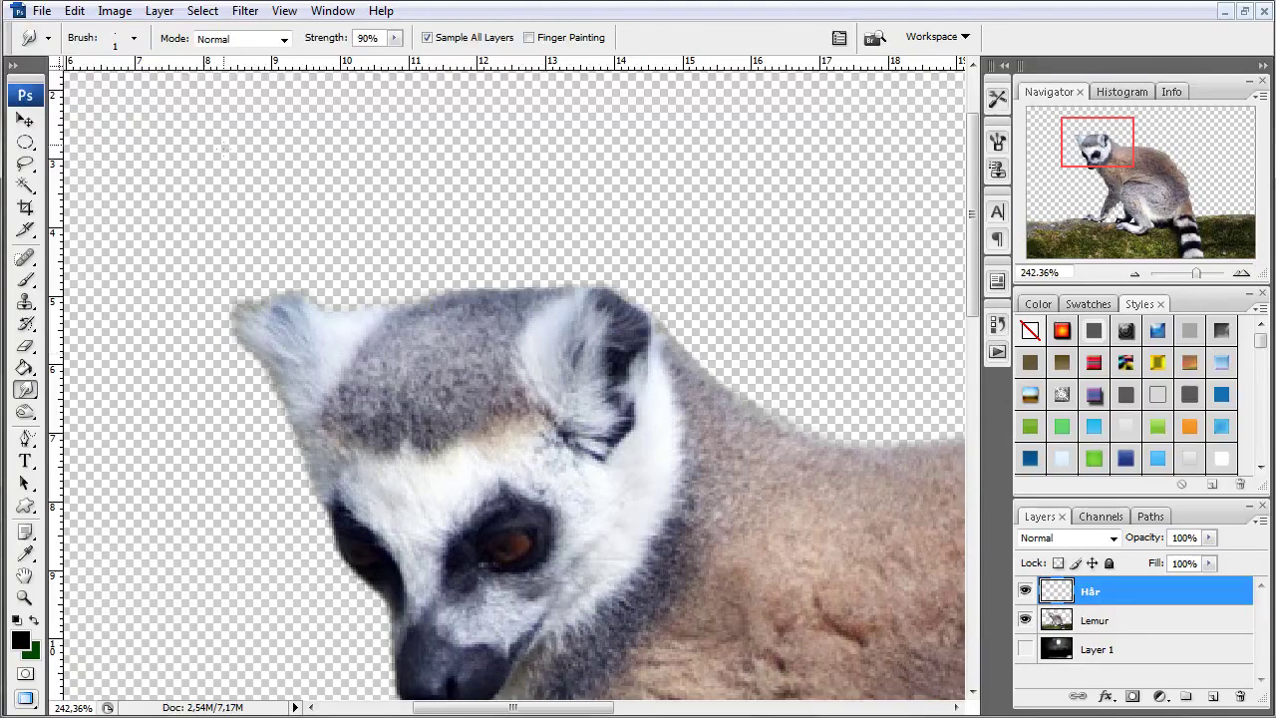
{"action": "left_click", "coordinate": [133, 37]}
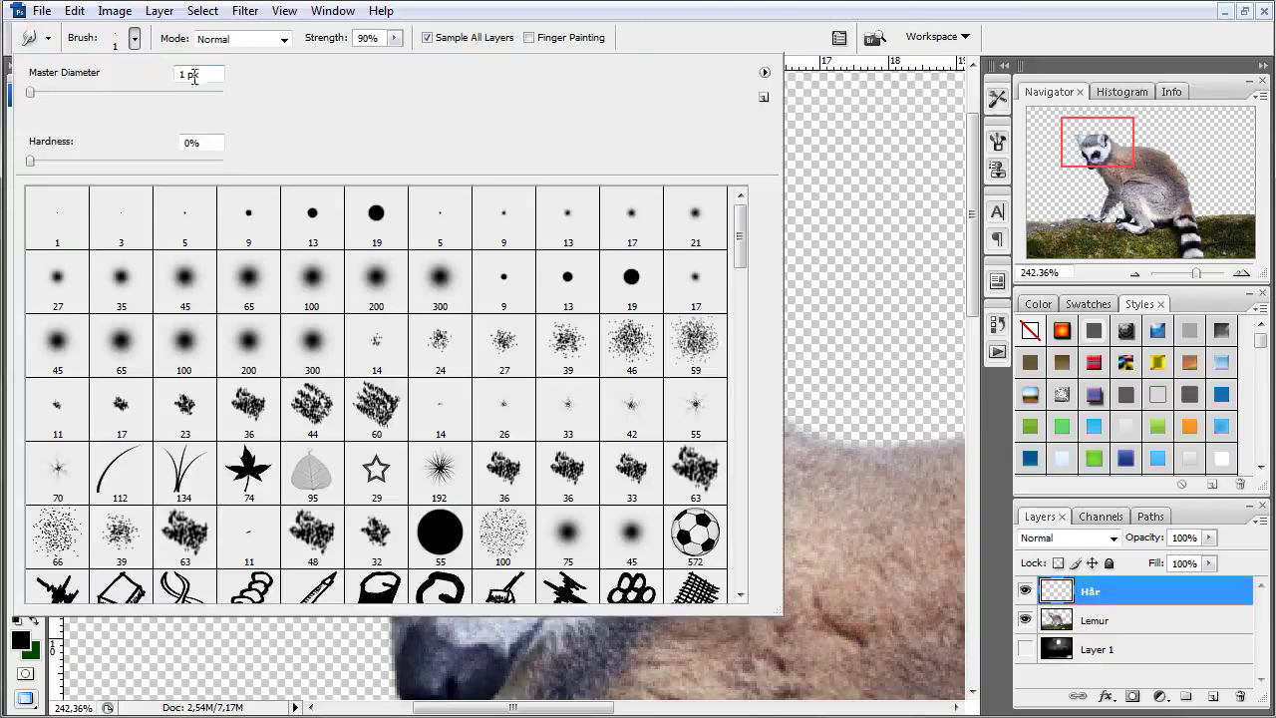
{"action": "left_click_drag", "start_coordinate": [94, 75], "coordinate": [104, 75]}
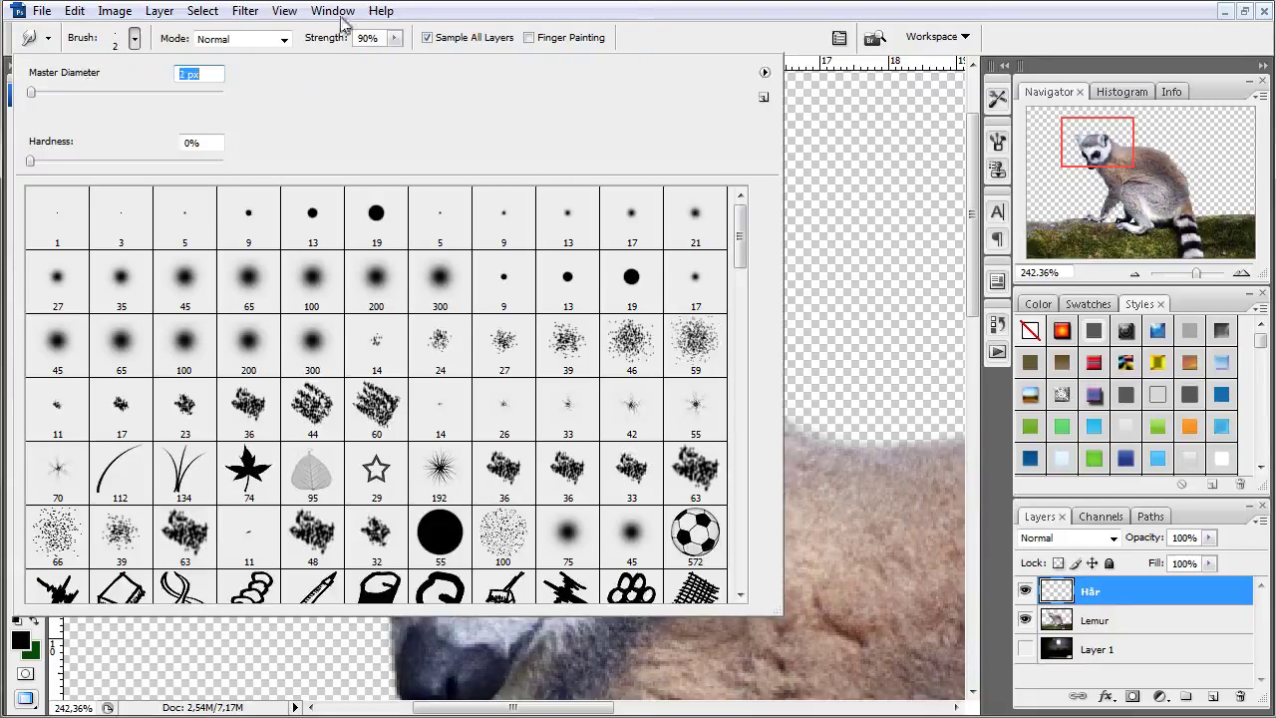
{"action": "key", "text": "Return"}
{"action": "left_click", "coordinate": [308, 39]}
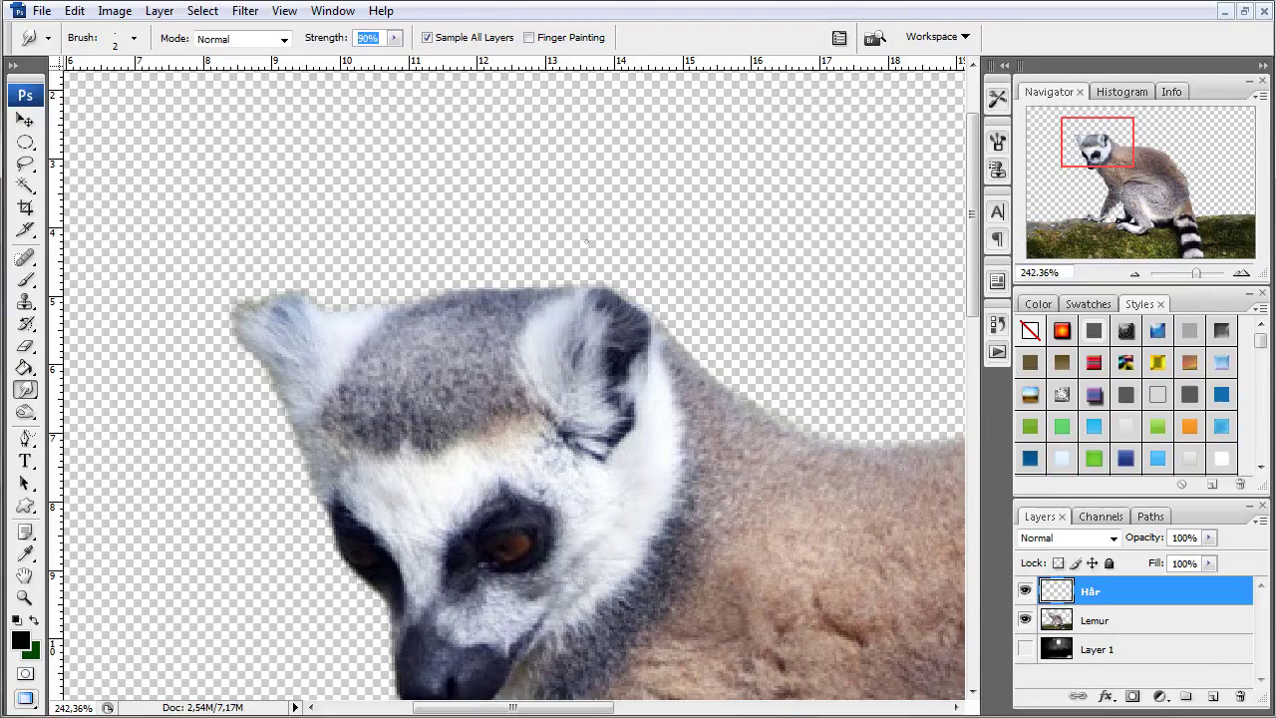
Smudge four thin hair strands upward from the top of the head
{"action": "left_click_drag", "start_coordinate": [732, 345], "coordinate": [815, 402]}
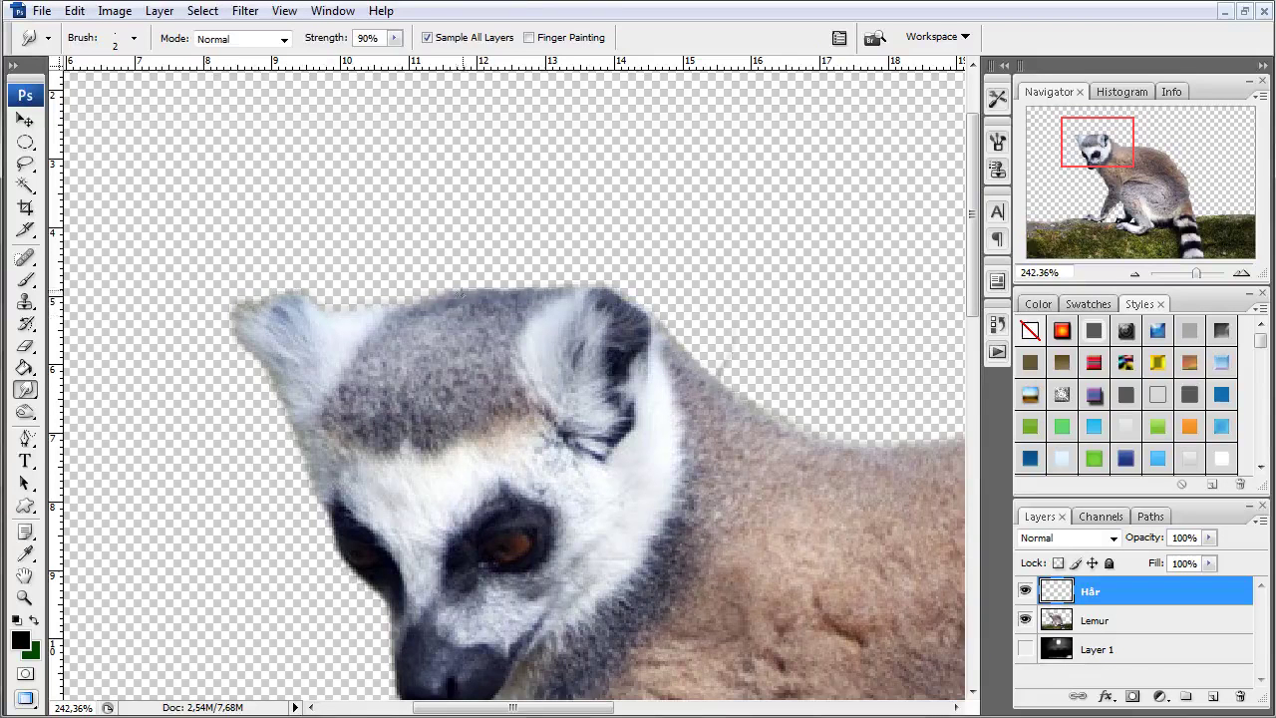
{"action": "left_click_drag", "start_coordinate": [477, 297], "coordinate": [468, 235]}
{"action": "left_click_drag", "start_coordinate": [488, 295], "coordinate": [488, 261]}
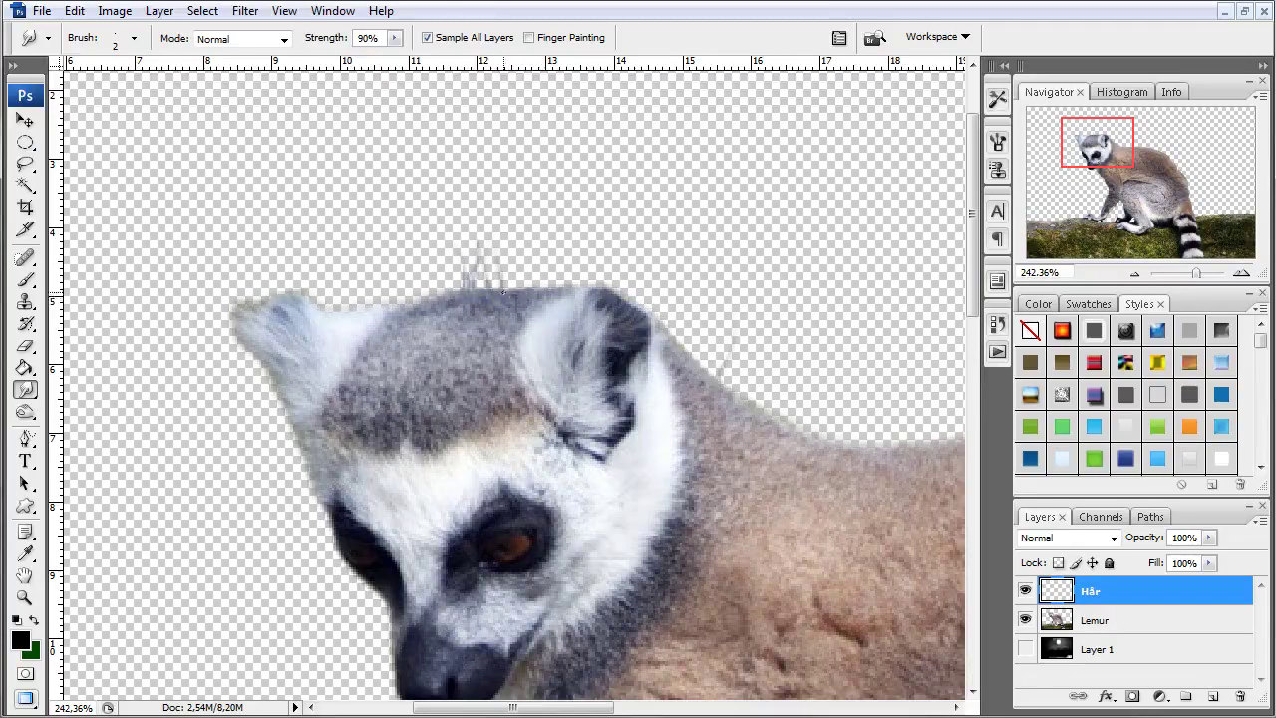
{"action": "left_click_drag", "start_coordinate": [516, 292], "coordinate": [528, 252]}
Change Smudge strength to 60%, then 80%, and smudge fine strands from the left ear tip
{"action": "double_click", "coordinate": [379, 37]}
{"action": "type", "text": "60"}
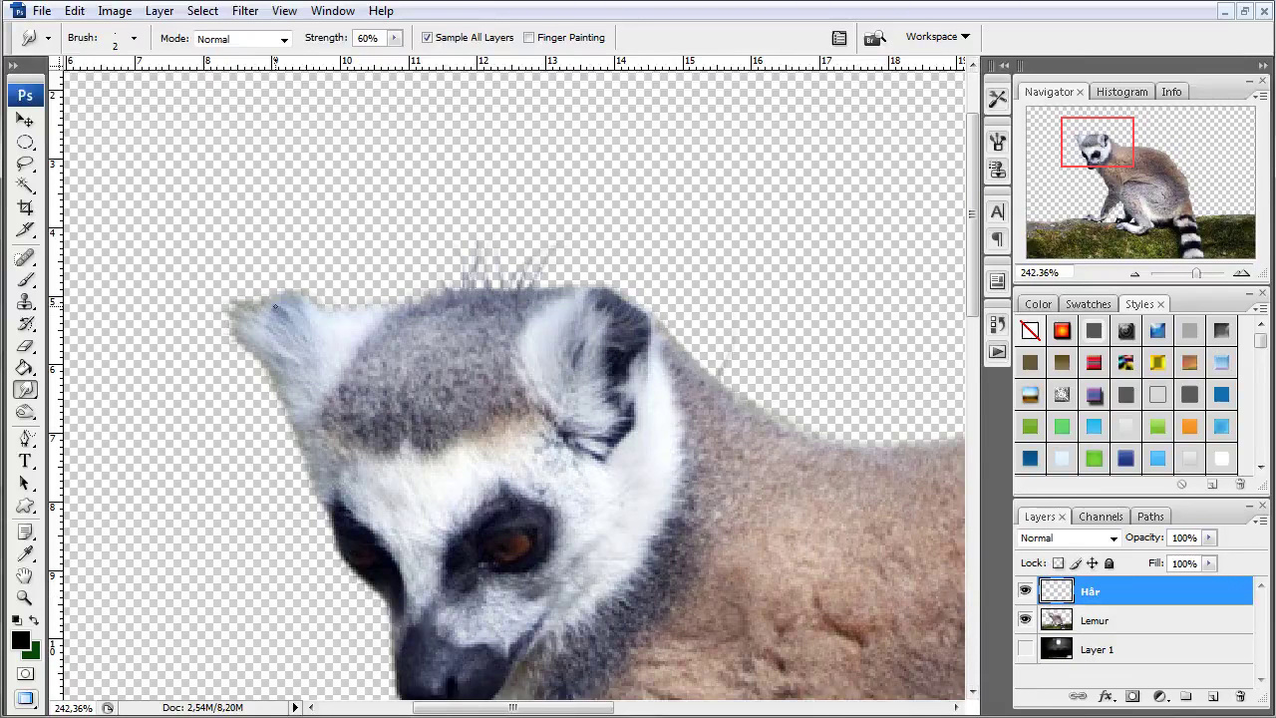
{"action": "left_click", "coordinate": [371, 38]}
{"action": "type", "text": "80"}
{"action": "key", "text": "Return"}
{"action": "mouse_move", "coordinate": [259, 301]}
{"action": "left_mouse_down"}
{"action": "mouse_move", "coordinate": [219, 301]}
{"action": "mouse_move", "coordinate": [226, 342]}
{"action": "left_mouse_up"}
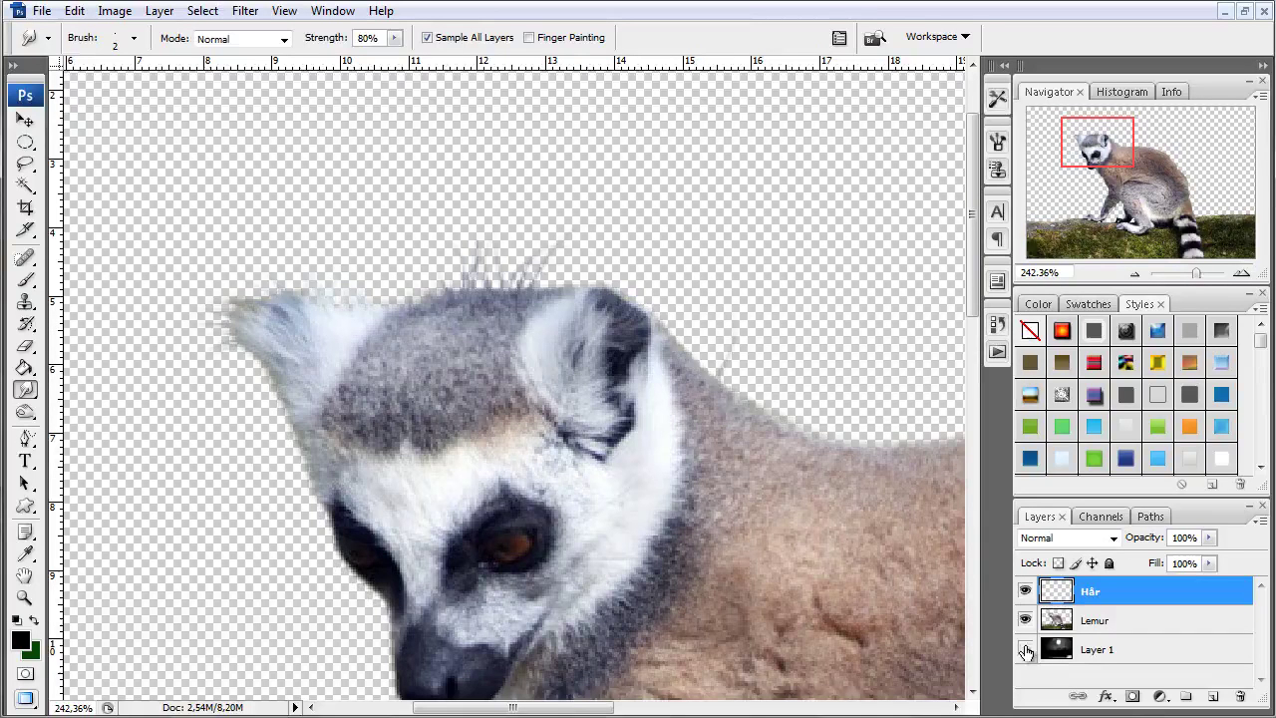
Show the night sky on Layer 1 and zoom in closely on the lemur's head and ear
{"action": "left_click", "coordinate": [1024, 649]}
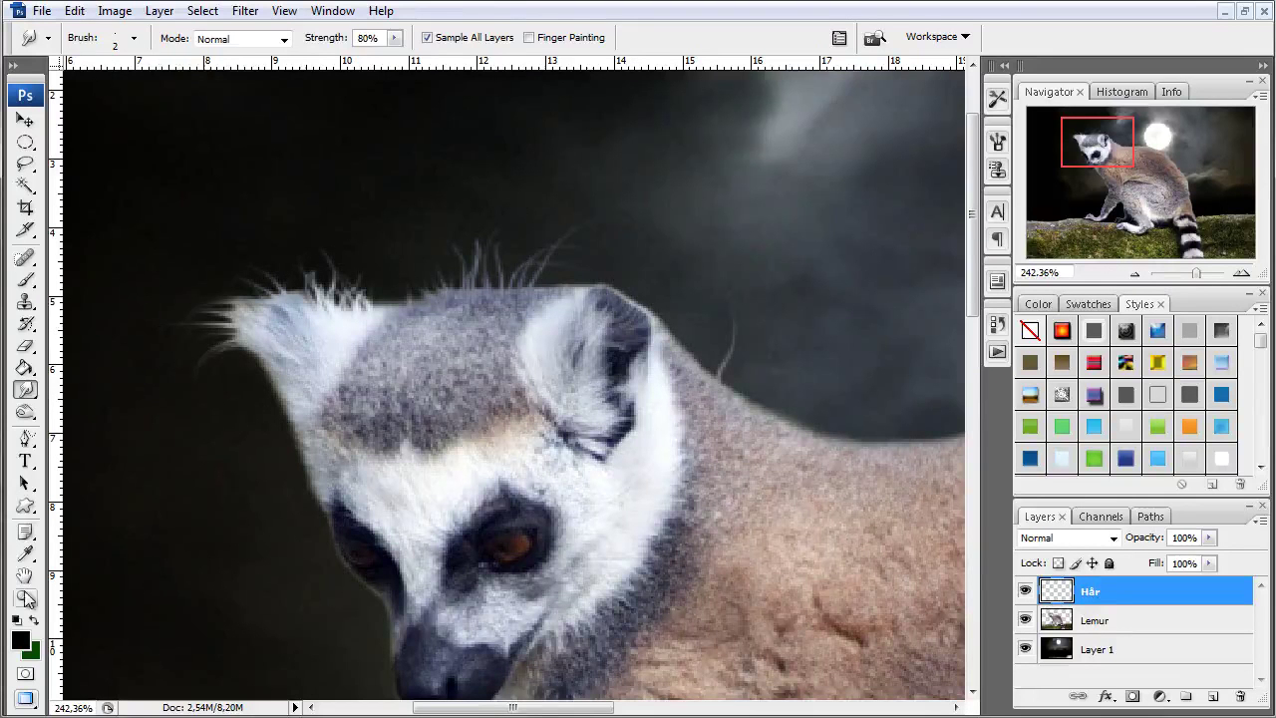
{"action": "double_click", "coordinate": [25, 596]}
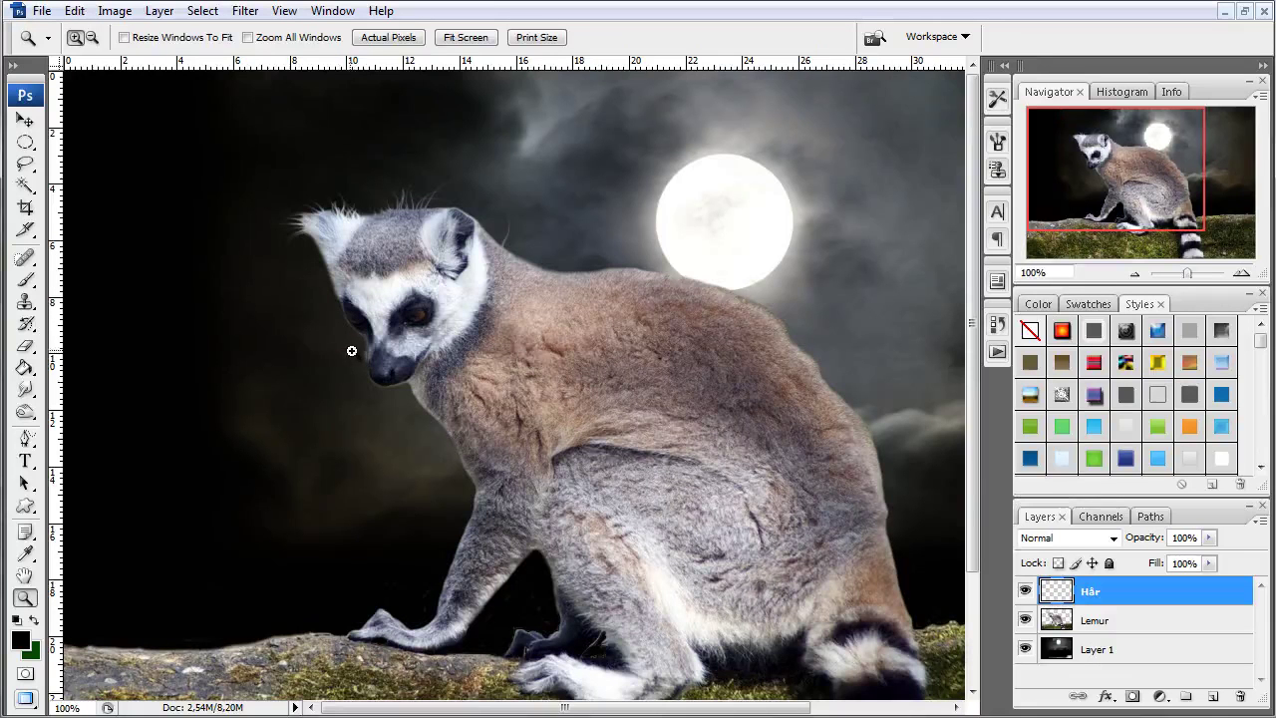
{"action": "left_click_drag", "start_coordinate": [287, 300], "coordinate": [369, 184]}
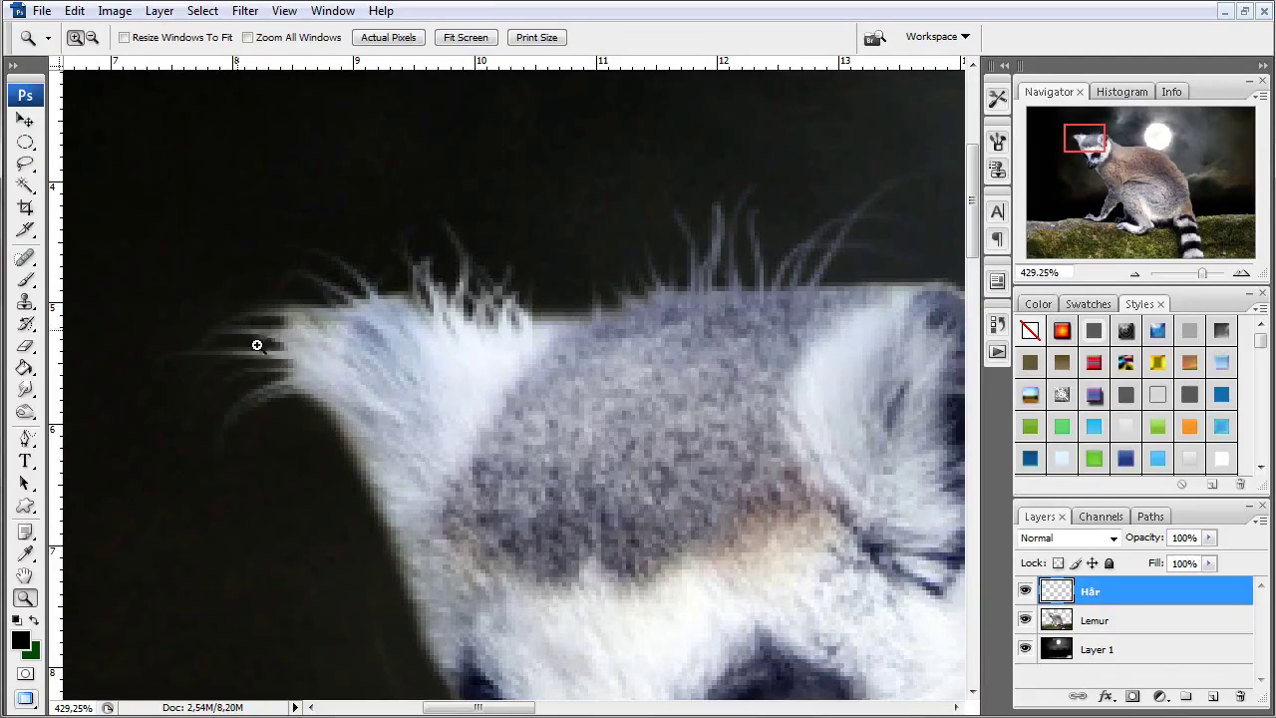
{"action": "left_click", "coordinate": [25, 279]}
{"action": "left_click", "coordinate": [26, 388]}
Smudge six more fur strands up from the head into the dark sky
{"action": "left_click_drag", "start_coordinate": [586, 313], "coordinate": [574, 271]}
{"action": "left_click_drag", "start_coordinate": [616, 309], "coordinate": [597, 271]}
{"action": "left_click_drag", "start_coordinate": [659, 306], "coordinate": [613, 249]}
{"action": "left_click_drag", "start_coordinate": [669, 295], "coordinate": [667, 239]}
{"action": "left_click_drag", "start_coordinate": [574, 317], "coordinate": [551, 285]}
{"action": "left_click_drag", "start_coordinate": [550, 329], "coordinate": [529, 253]}
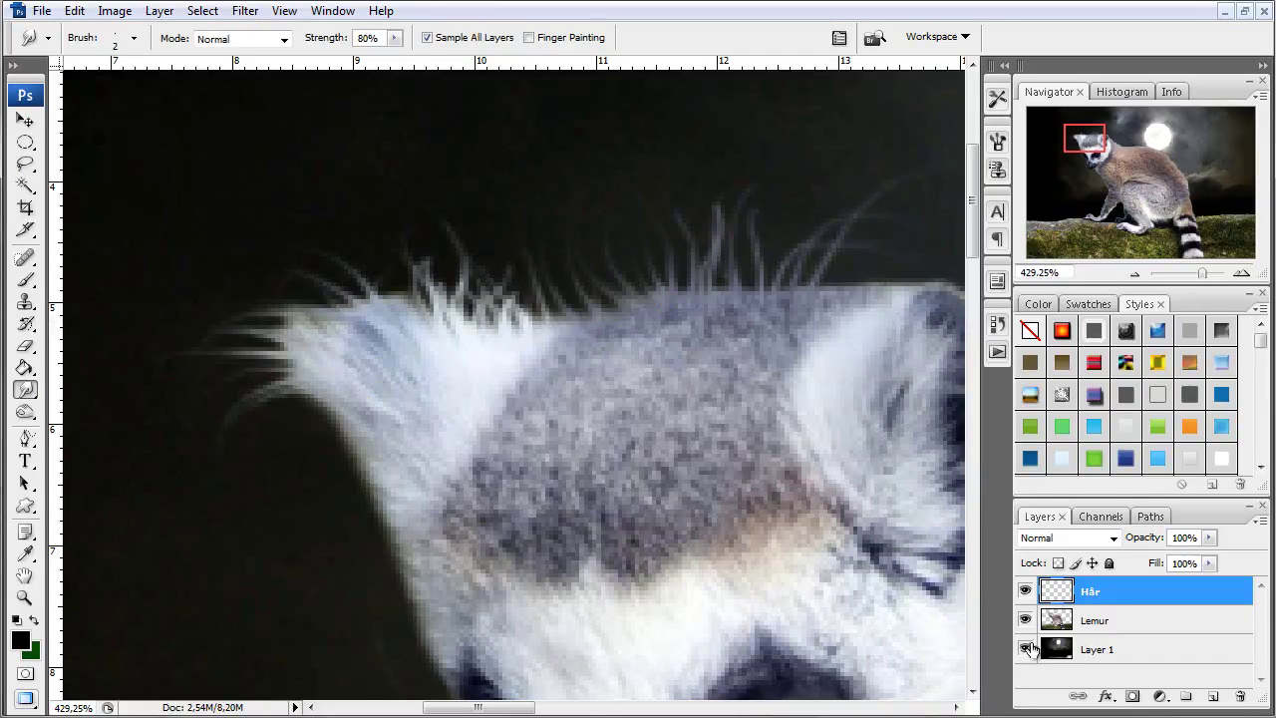
Hide the night sky, undo the rough strokes, and smudge fine hairs above the head
{"action": "left_click", "coordinate": [1025, 649]}
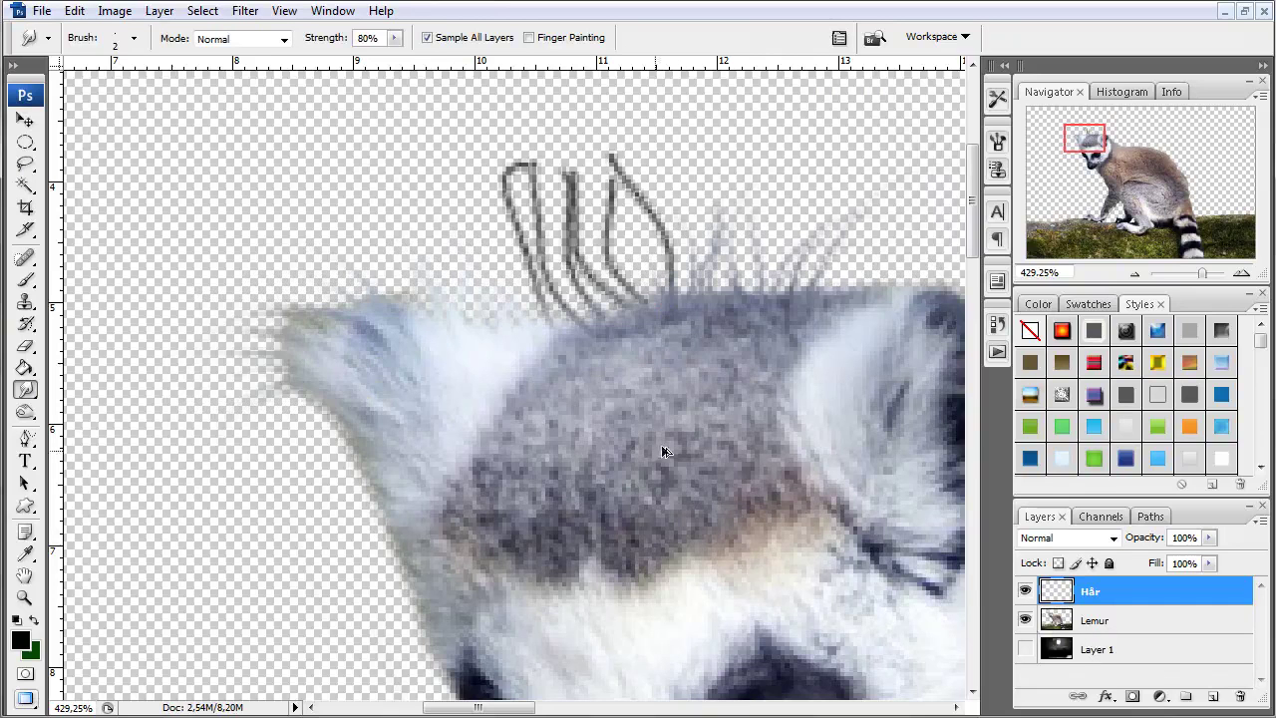
{"action": "key", "text": "ctrl+alt+z"}
{"action": "key", "text": "ctrl+alt+z"}
{"action": "key", "text": "ctrl+alt+z"}
{"action": "key", "text": "ctrl+alt+z"}
{"action": "key", "text": "ctrl+alt+z"}
{"action": "key", "text": "ctrl+alt+z"}
{"action": "key", "text": "ctrl+alt+z"}
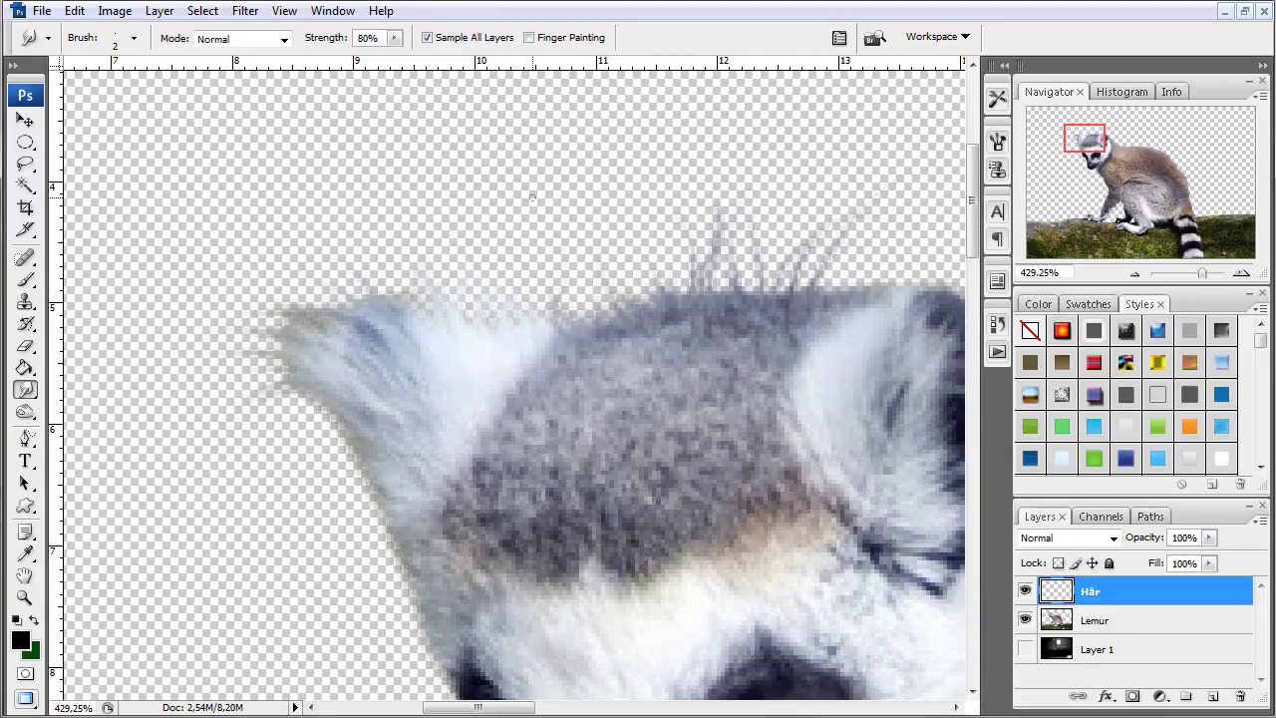
{"action": "left_click_drag", "start_coordinate": [635, 315], "coordinate": [627, 258]}
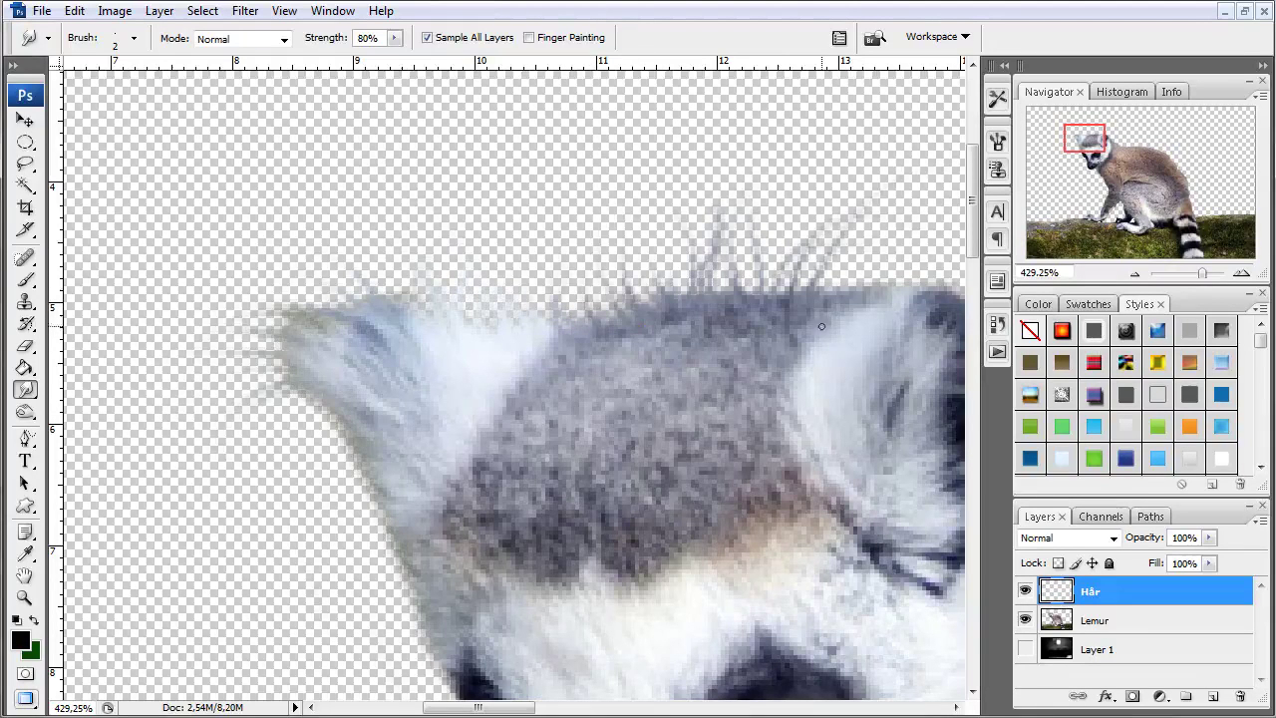
{"action": "left_click_drag", "start_coordinate": [826, 299], "coordinate": [843, 239]}
{"action": "left_click_drag", "start_coordinate": [747, 291], "coordinate": [708, 213]}
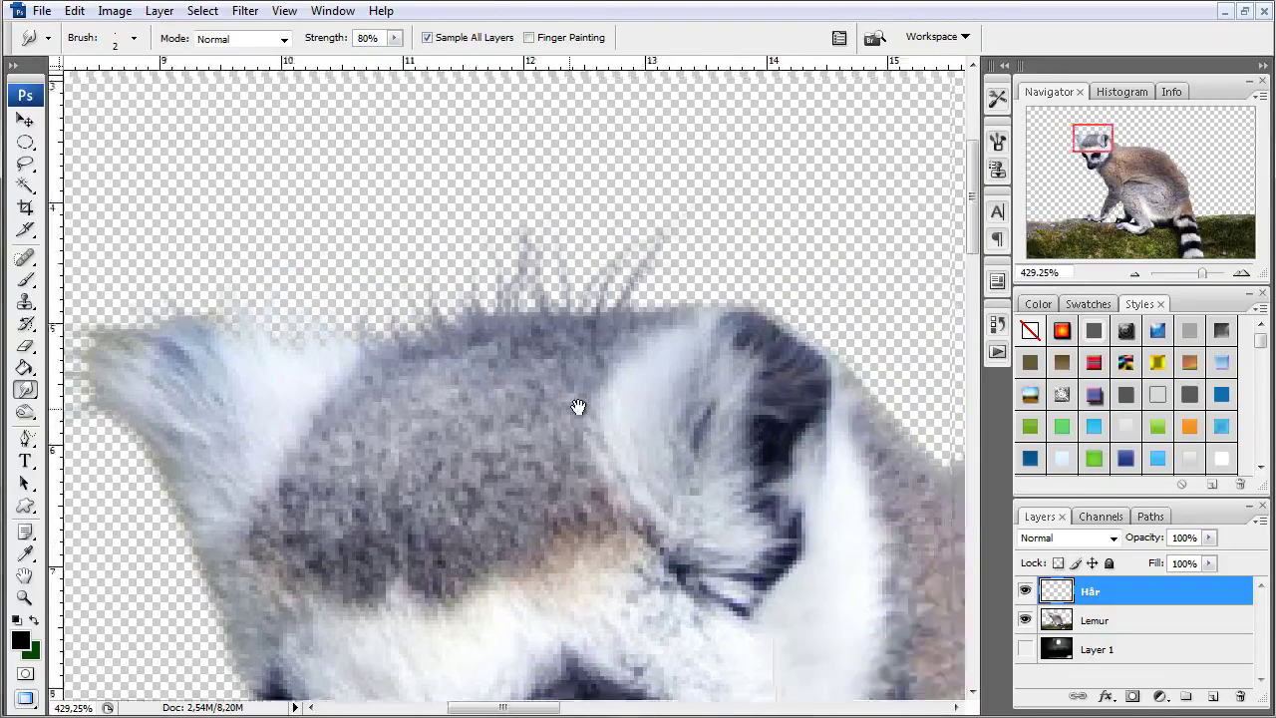
Smudge hair strands up near the ear and out along the neck's fur edge
{"action": "left_click_drag", "start_coordinate": [845, 350], "coordinate": [576, 408]}
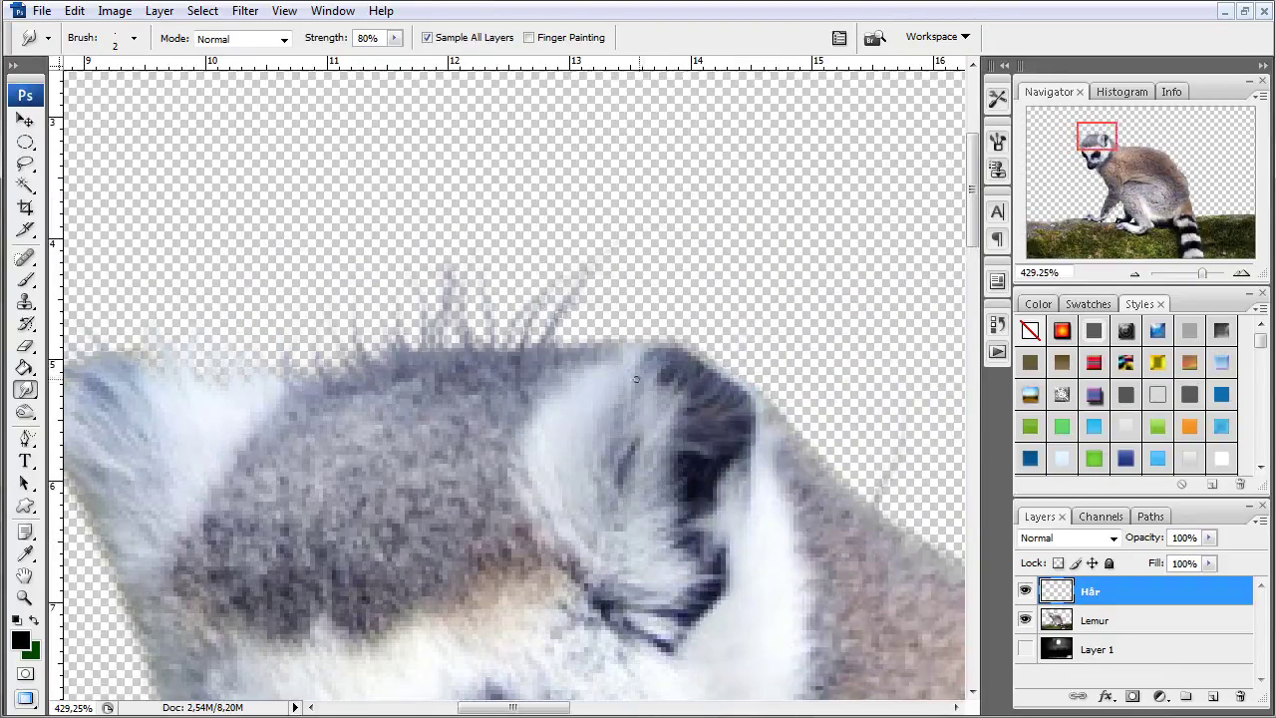
{"action": "left_click_drag", "start_coordinate": [667, 347], "coordinate": [655, 305]}
{"action": "left_click_drag", "start_coordinate": [610, 347], "coordinate": [595, 309]}
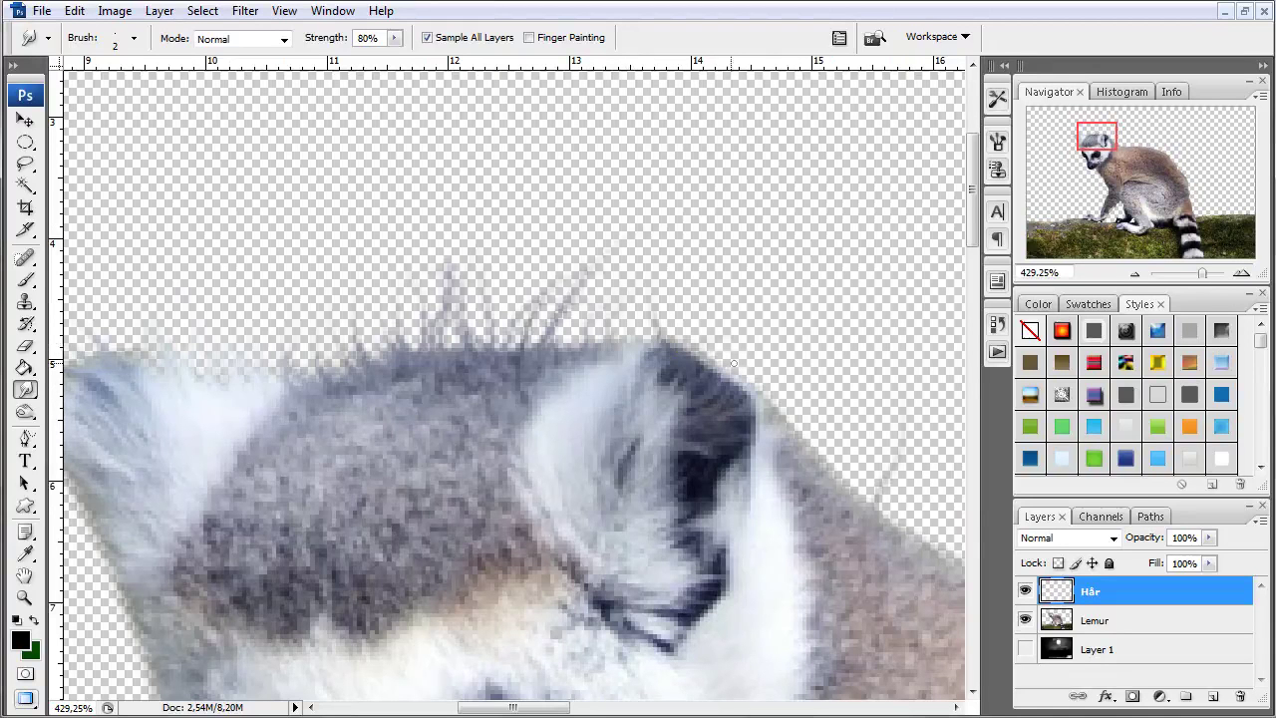
{"action": "left_click_drag", "start_coordinate": [706, 364], "coordinate": [735, 344]}
{"action": "left_click_drag", "start_coordinate": [797, 446], "coordinate": [810, 402]}
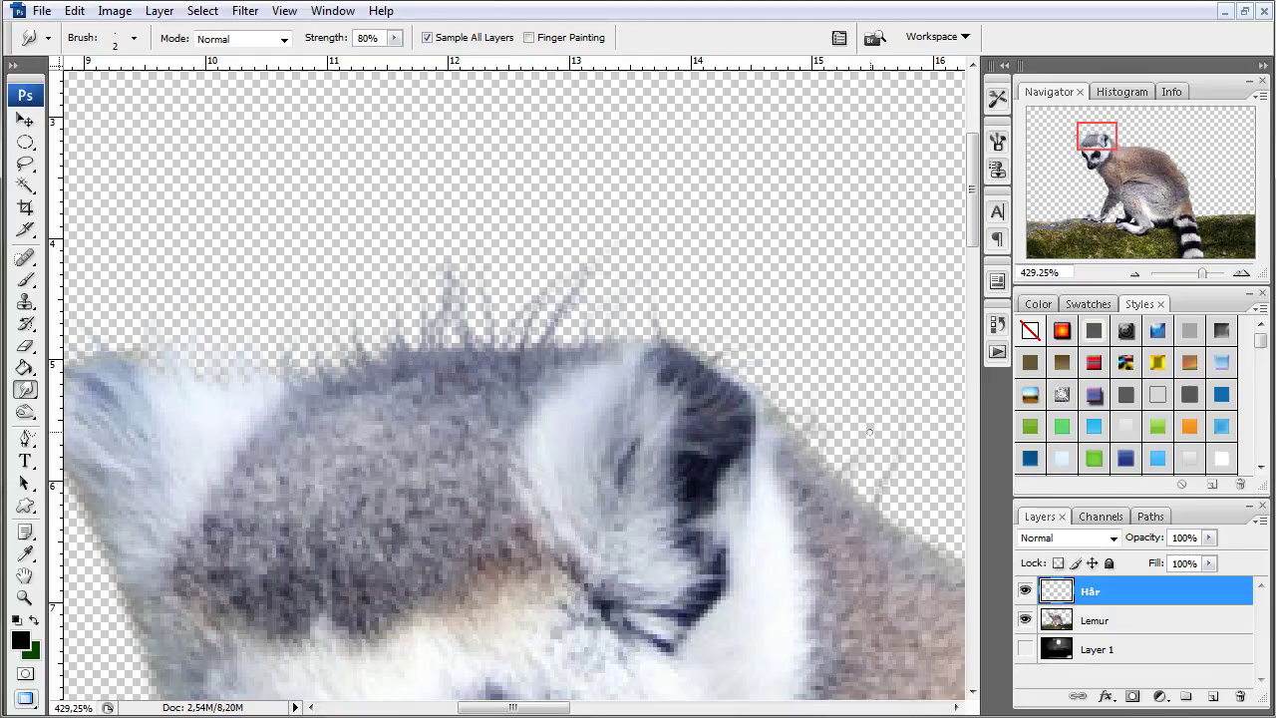
{"action": "mouse_move", "coordinate": [865, 513]}
{"action": "left_mouse_down"}
{"action": "mouse_move", "coordinate": [863, 465]}
{"action": "mouse_move", "coordinate": [869, 476]}
{"action": "left_mouse_up"}
{"action": "left_click_drag", "start_coordinate": [889, 556], "coordinate": [895, 498]}
{"action": "left_click_drag", "start_coordinate": [897, 564], "coordinate": [915, 478]}
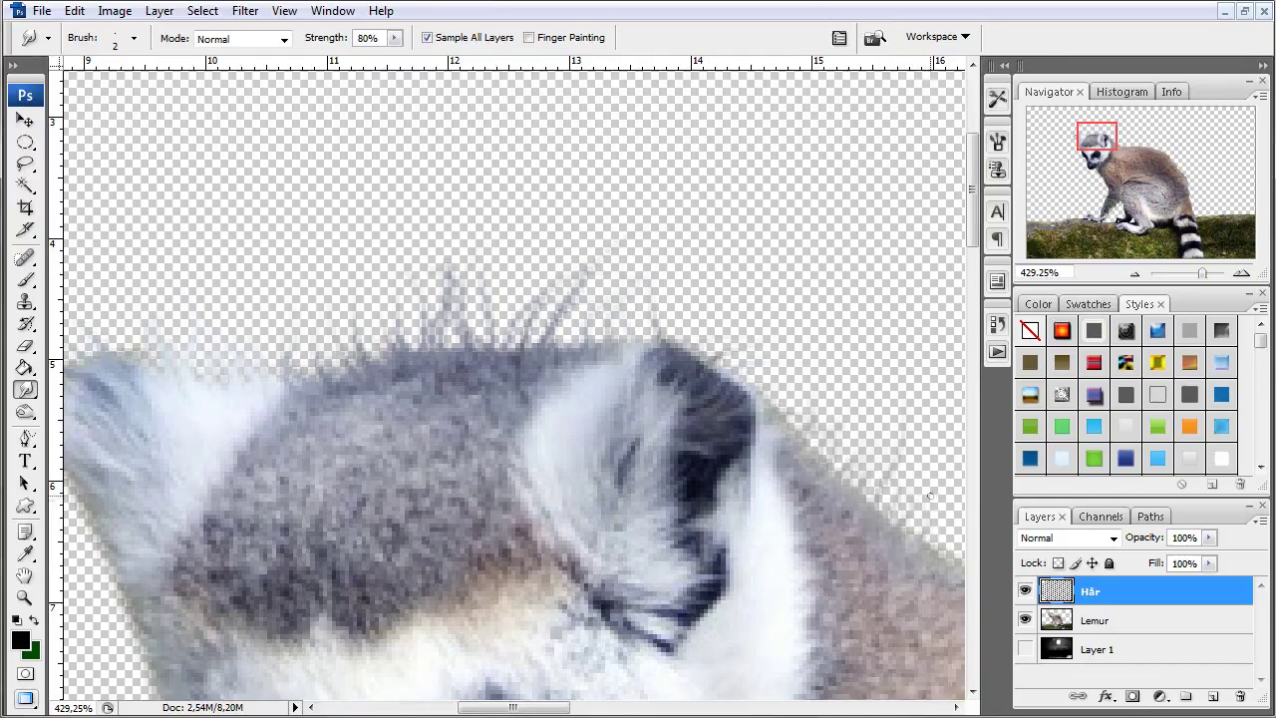
Smudge seven hairs upward along the lemur's back
{"action": "left_click_drag", "start_coordinate": [888, 561], "coordinate": [426, 455]}
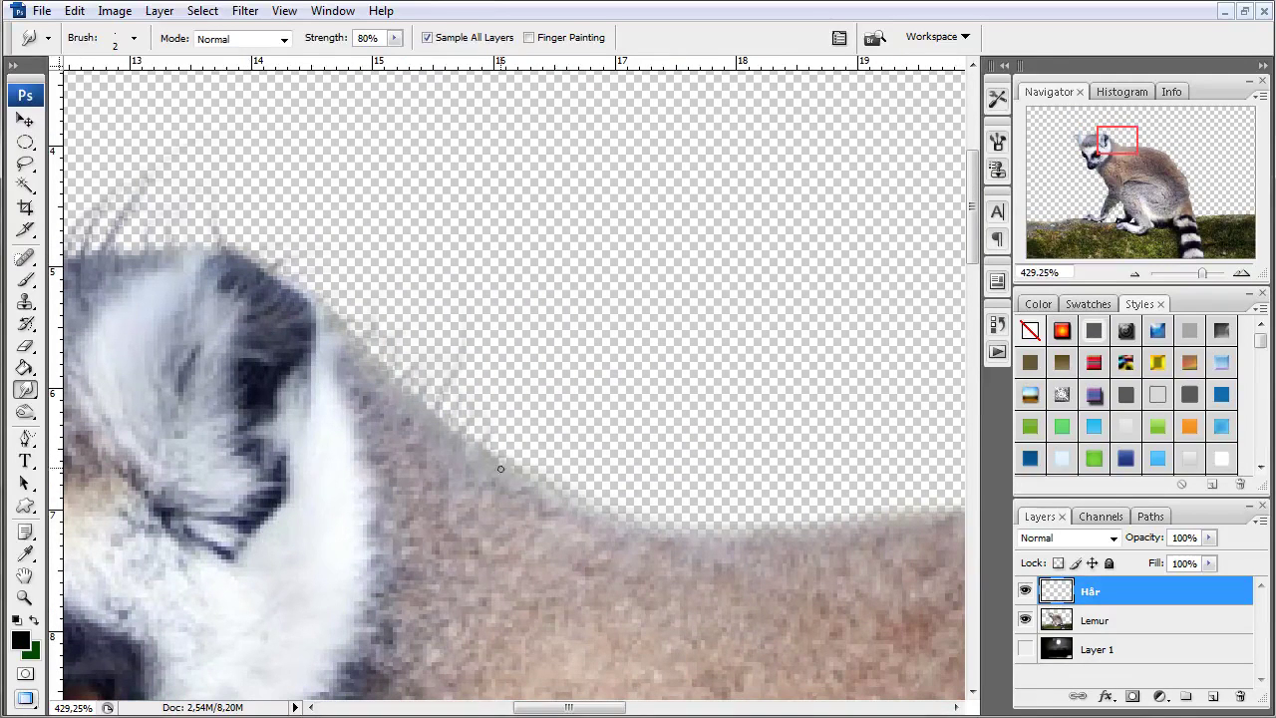
{"action": "left_click_drag", "start_coordinate": [586, 520], "coordinate": [554, 464]}
{"action": "left_click_drag", "start_coordinate": [607, 517], "coordinate": [600, 476]}
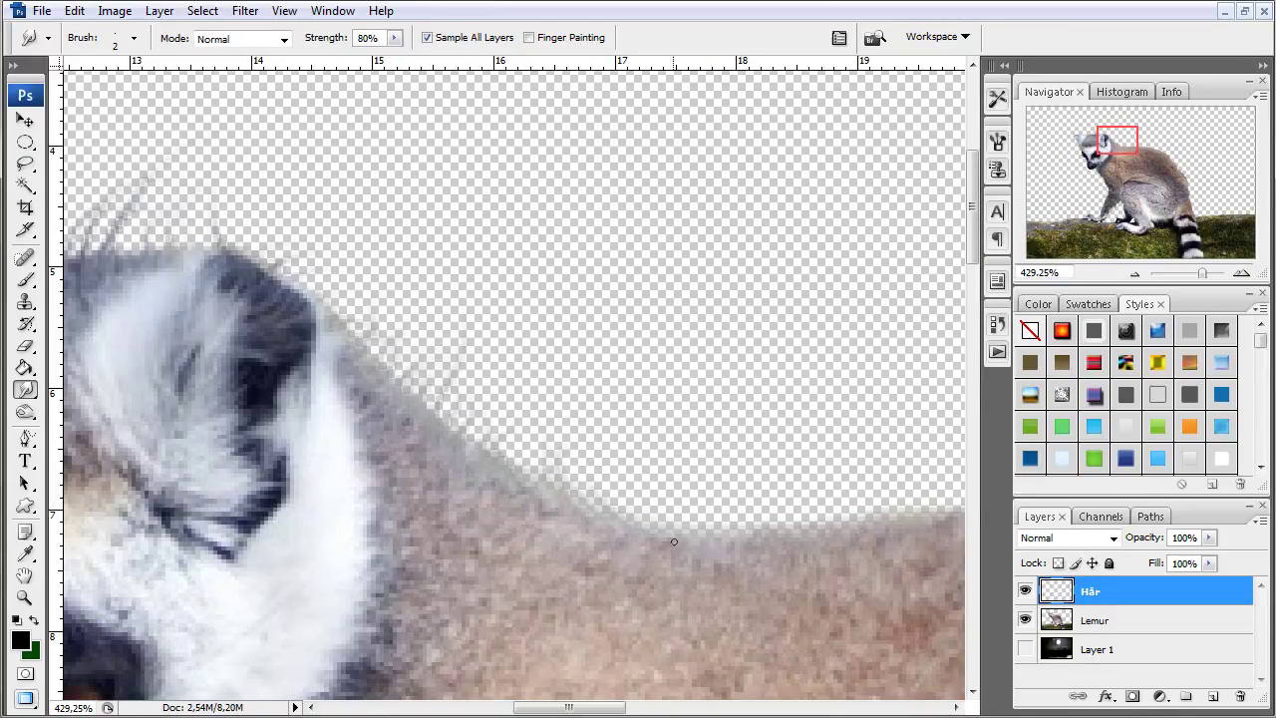
{"action": "left_click_drag", "start_coordinate": [737, 543], "coordinate": [729, 503]}
{"action": "left_click_drag", "start_coordinate": [783, 534], "coordinate": [773, 503]}
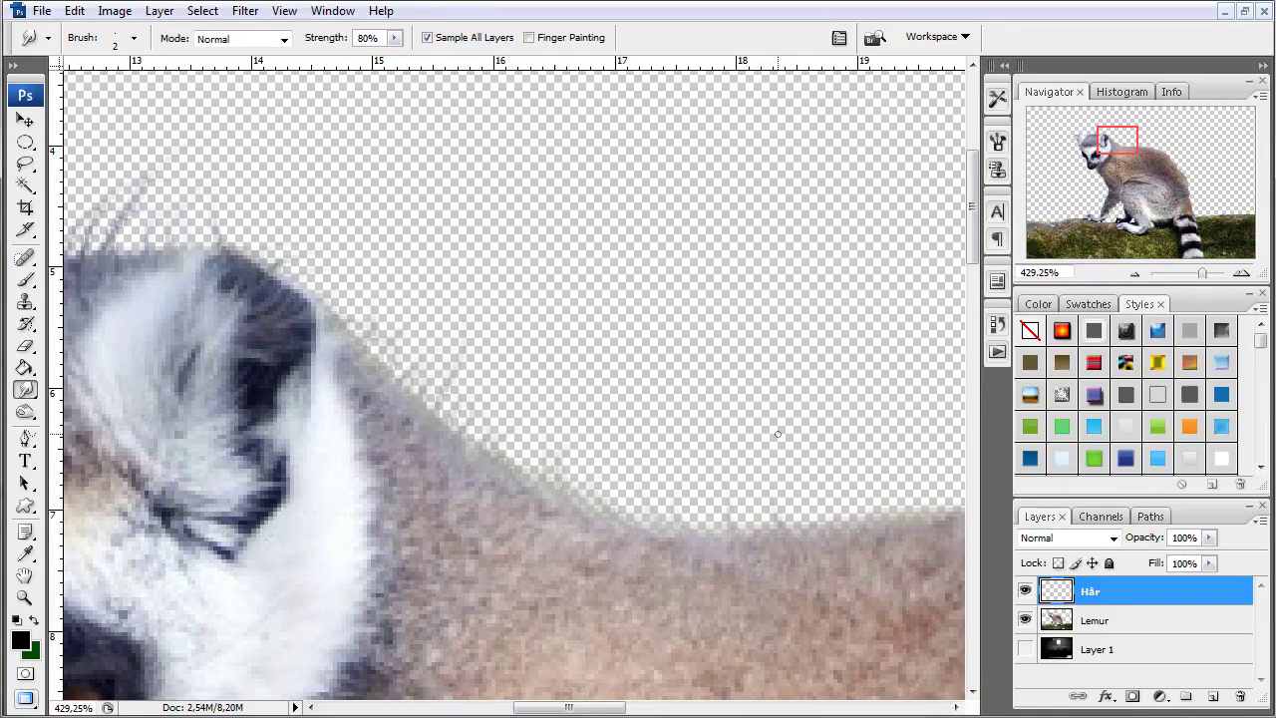
{"action": "left_click_drag", "start_coordinate": [857, 528], "coordinate": [848, 489]}
{"action": "left_click_drag", "start_coordinate": [888, 529], "coordinate": [893, 482]}
{"action": "left_click_drag", "start_coordinate": [813, 549], "coordinate": [799, 495]}
{"action": "left_click_drag", "start_coordinate": [873, 569], "coordinate": [511, 521]}
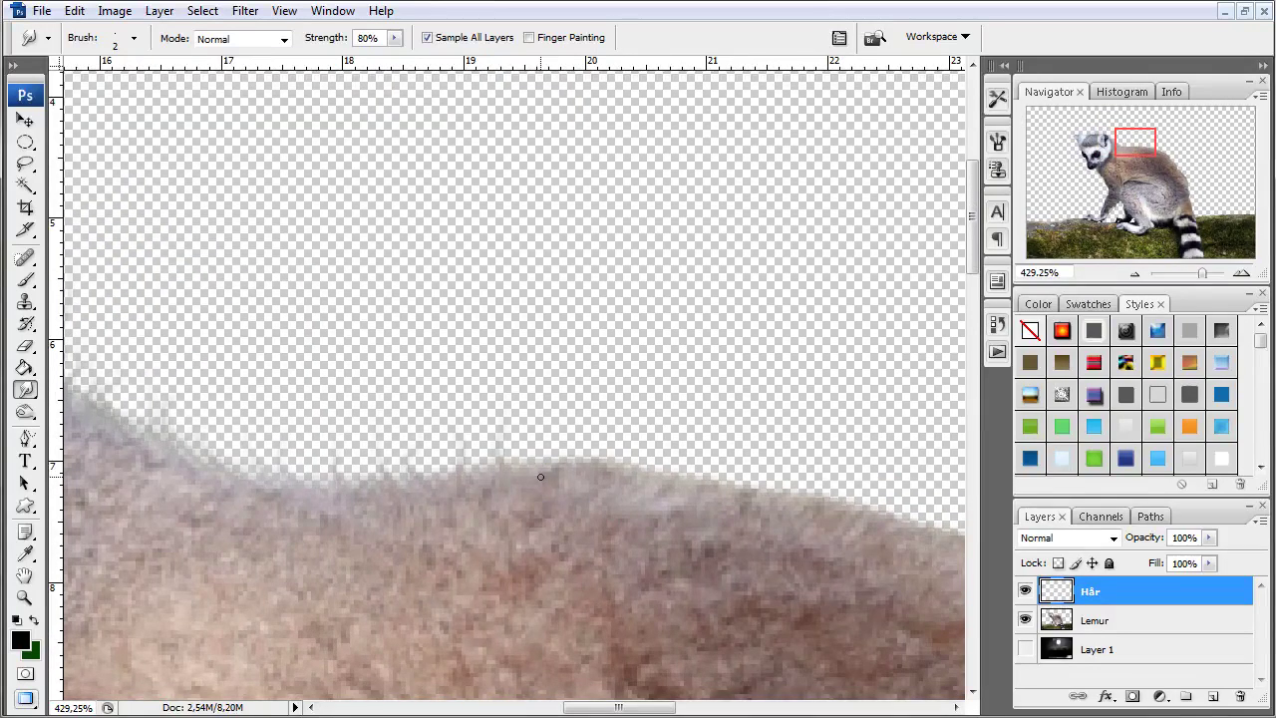
Smudge six more hairs up from the lemur's back edge
{"action": "mouse_move", "coordinate": [539, 469]}
{"action": "left_mouse_down"}
{"action": "mouse_move", "coordinate": [538, 444]}
{"action": "mouse_move", "coordinate": [600, 438]}
{"action": "left_mouse_up"}
{"action": "left_click_drag", "start_coordinate": [658, 470], "coordinate": [658, 440]}
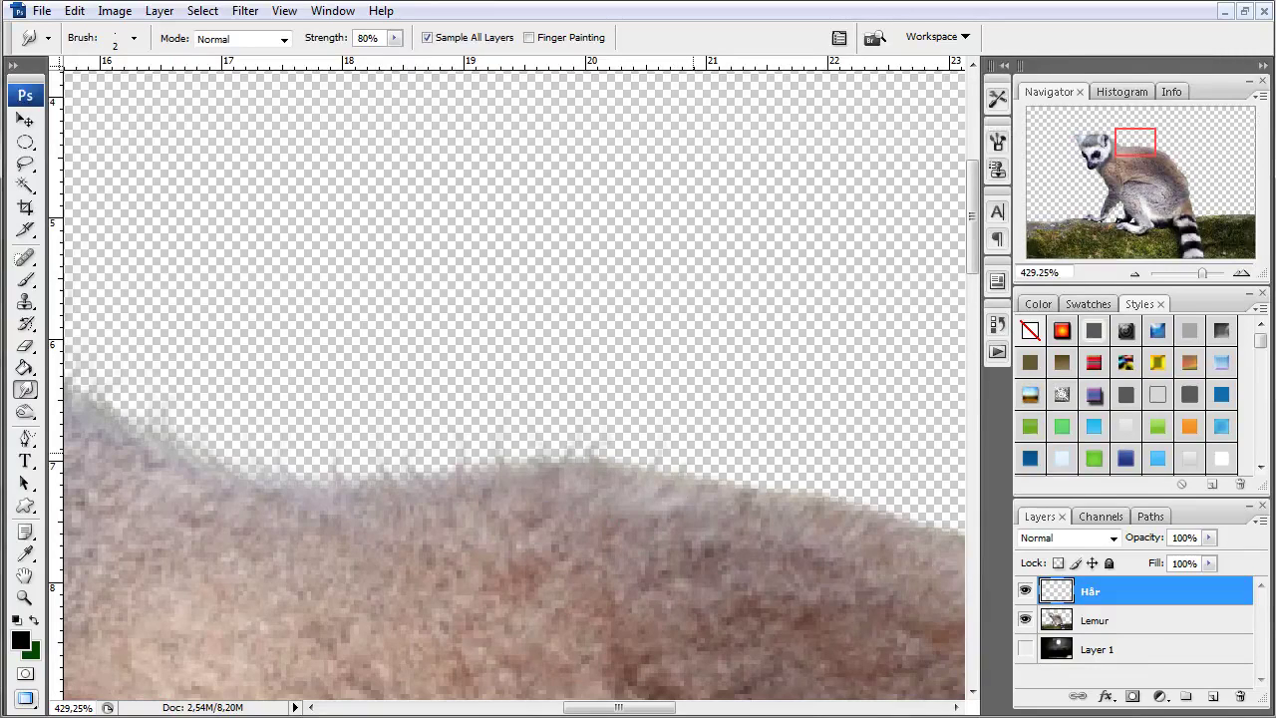
{"action": "left_click_drag", "start_coordinate": [750, 491], "coordinate": [745, 456]}
{"action": "left_click_drag", "start_coordinate": [789, 497], "coordinate": [787, 465]}
{"action": "mouse_move", "coordinate": [825, 505]}
{"action": "left_mouse_down"}
{"action": "mouse_move", "coordinate": [827, 480]}
{"action": "mouse_move", "coordinate": [879, 489]}
{"action": "mouse_move", "coordinate": [809, 468]}
{"action": "left_mouse_up"}
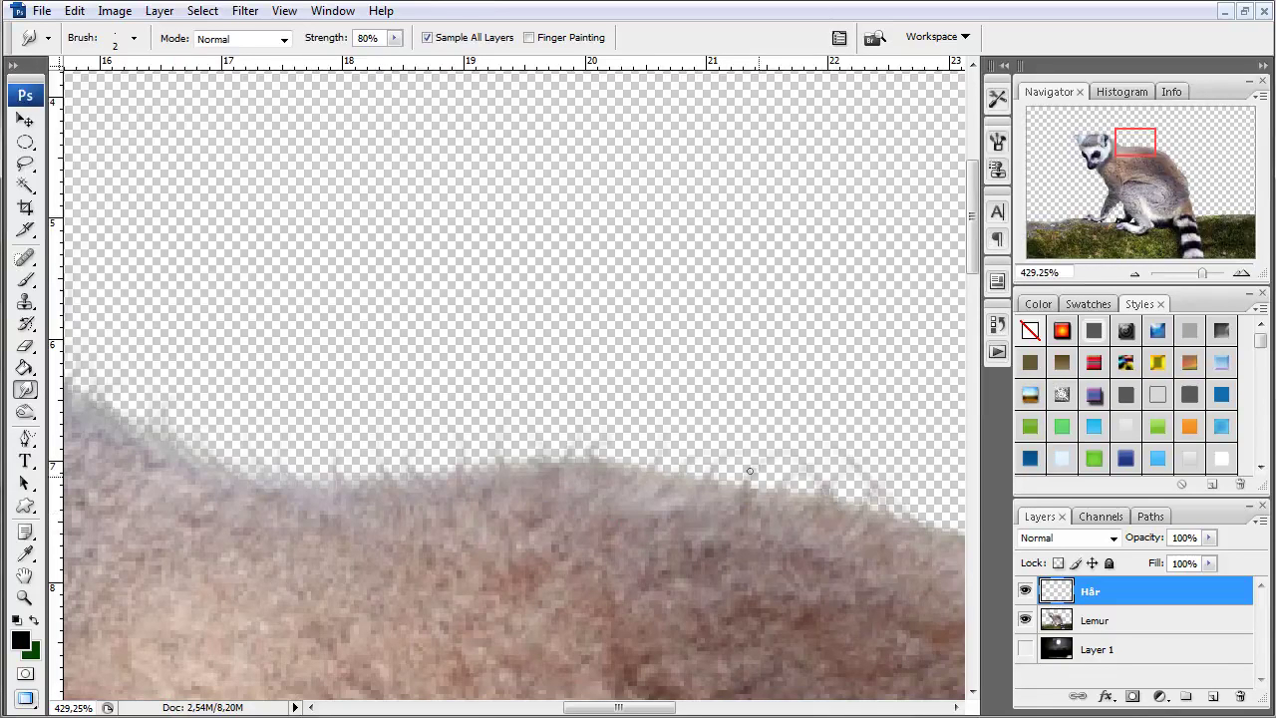
{"action": "left_click_drag", "start_coordinate": [763, 504], "coordinate": [725, 457]}
Pan to the lower back and smudge hairs outward along its curve
{"action": "left_click_drag", "start_coordinate": [831, 444], "coordinate": [508, 379]}
{"action": "left_click_drag", "start_coordinate": [648, 469], "coordinate": [293, 288]}
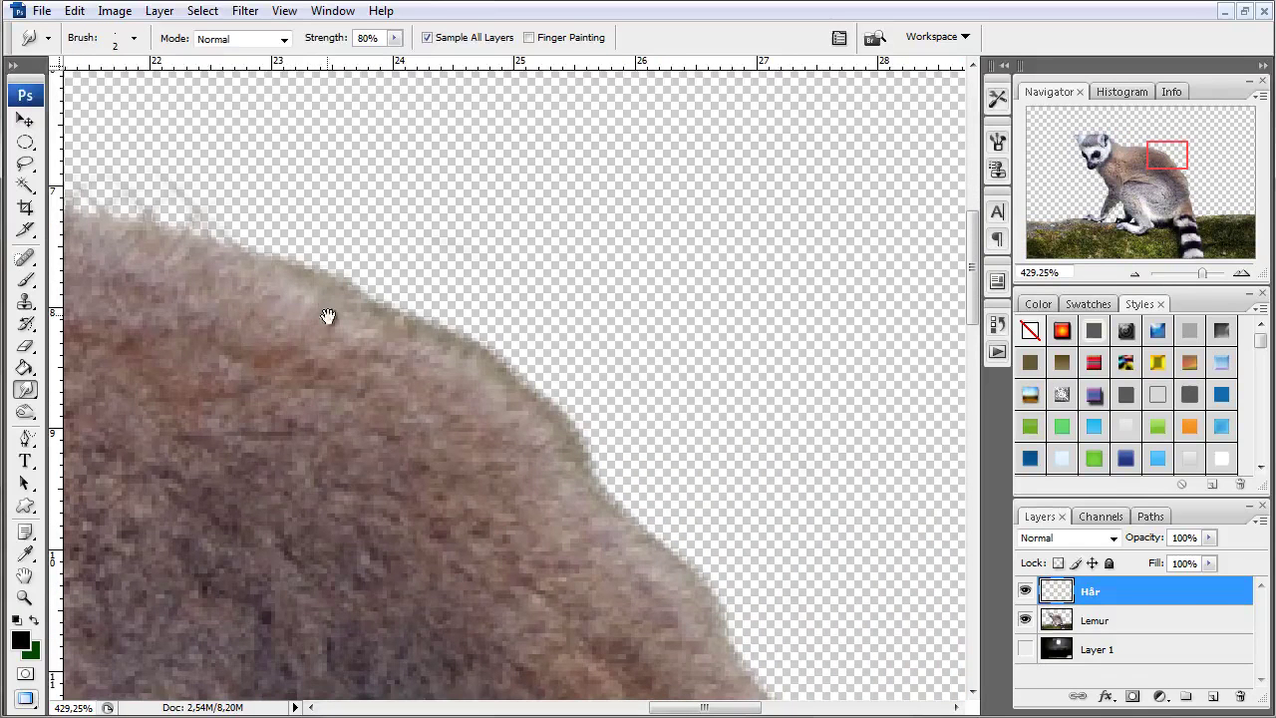
{"action": "mouse_move", "coordinate": [258, 249]}
{"action": "left_mouse_down"}
{"action": "mouse_move", "coordinate": [271, 231]}
{"action": "mouse_move", "coordinate": [298, 235]}
{"action": "left_mouse_up"}
{"action": "left_click_drag", "start_coordinate": [229, 257], "coordinate": [255, 198]}
{"action": "mouse_move", "coordinate": [289, 277]}
{"action": "left_mouse_down"}
{"action": "mouse_move", "coordinate": [323, 243]}
{"action": "mouse_move", "coordinate": [371, 261]}
{"action": "left_mouse_up"}
{"action": "mouse_move", "coordinate": [364, 309]}
{"action": "left_mouse_down"}
{"action": "mouse_move", "coordinate": [380, 277]}
{"action": "mouse_move", "coordinate": [438, 249]}
{"action": "left_mouse_up"}
{"action": "left_click_drag", "start_coordinate": [407, 311], "coordinate": [436, 281]}
{"action": "mouse_move", "coordinate": [438, 329]}
{"action": "left_mouse_down"}
{"action": "mouse_move", "coordinate": [474, 317]}
{"action": "mouse_move", "coordinate": [554, 373]}
{"action": "mouse_move", "coordinate": [554, 360]}
{"action": "left_mouse_up"}
{"action": "left_click_drag", "start_coordinate": [458, 344], "coordinate": [510, 319]}
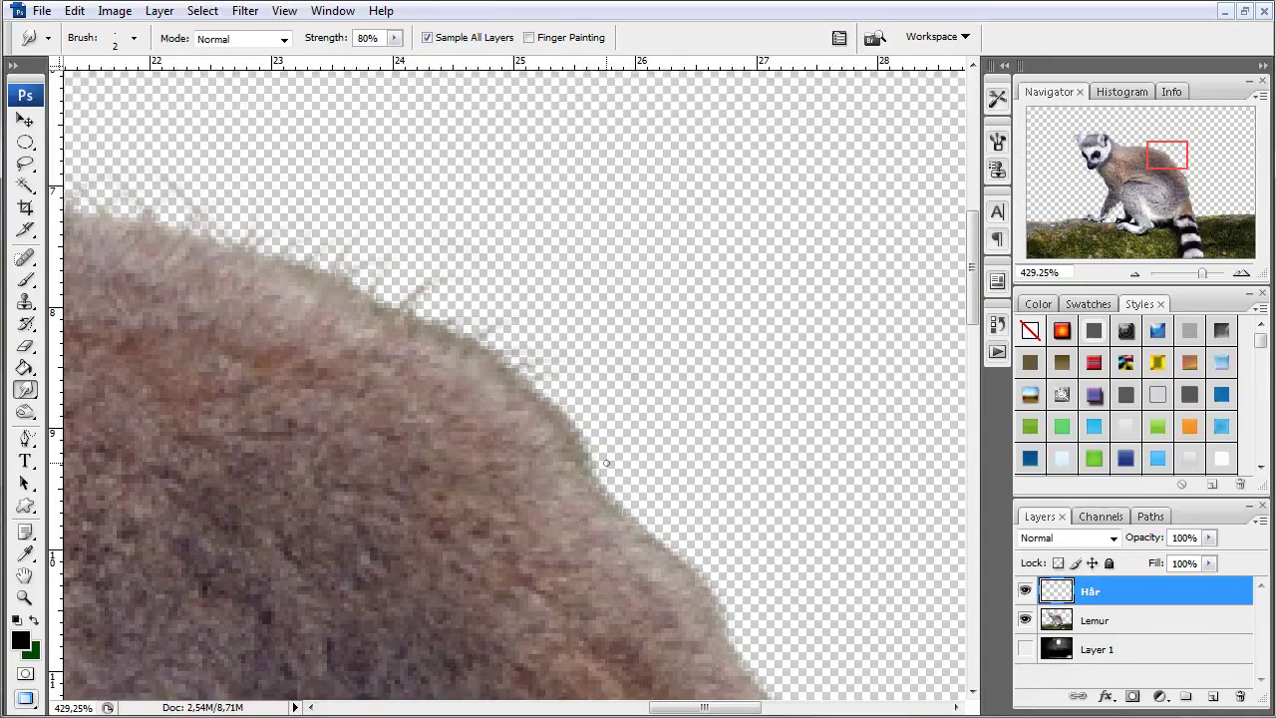
Pan further down and smudge more hairs out from the lower back
{"action": "mouse_move", "coordinate": [554, 470]}
{"action": "left_mouse_down"}
{"action": "mouse_move", "coordinate": [310, 343]}
{"action": "mouse_move", "coordinate": [347, 269]}
{"action": "left_mouse_up"}
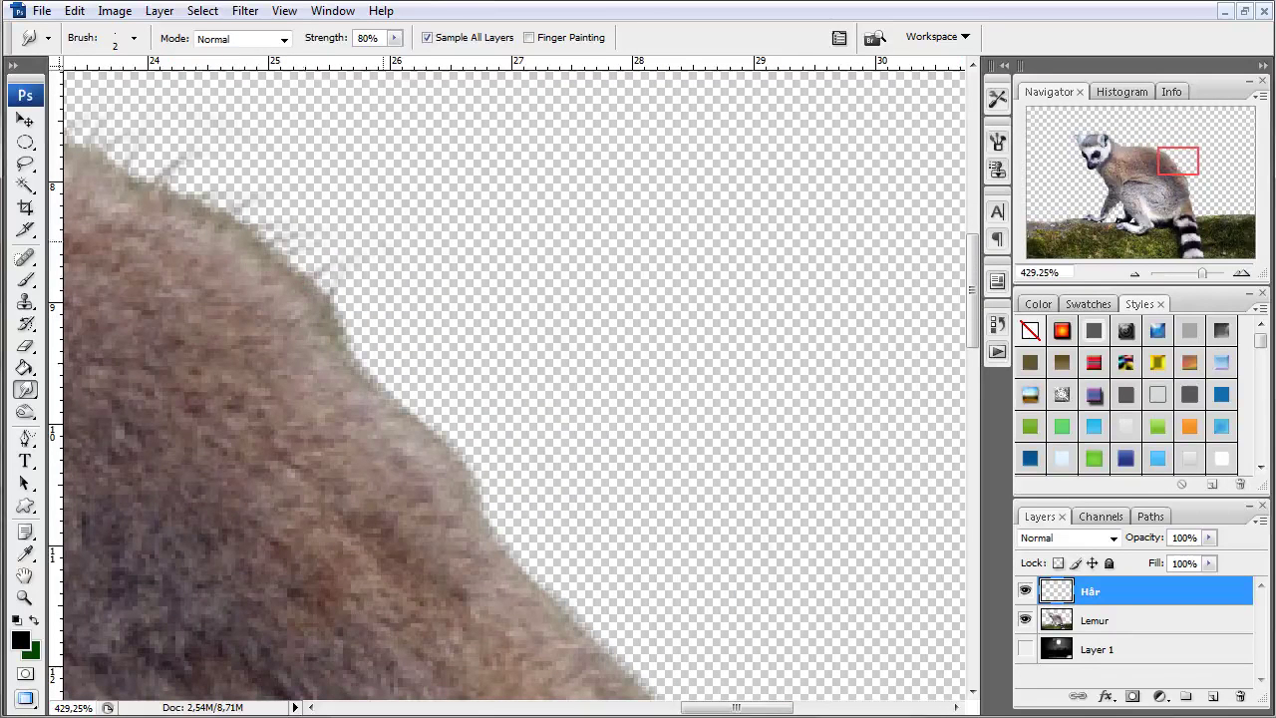
{"action": "left_click_drag", "start_coordinate": [334, 344], "coordinate": [377, 307]}
{"action": "left_click_drag", "start_coordinate": [358, 387], "coordinate": [373, 358]}
{"action": "left_click_drag", "start_coordinate": [391, 416], "coordinate": [442, 353]}
{"action": "left_click_drag", "start_coordinate": [379, 403], "coordinate": [420, 354]}
{"action": "left_click_drag", "start_coordinate": [362, 391], "coordinate": [407, 355]}
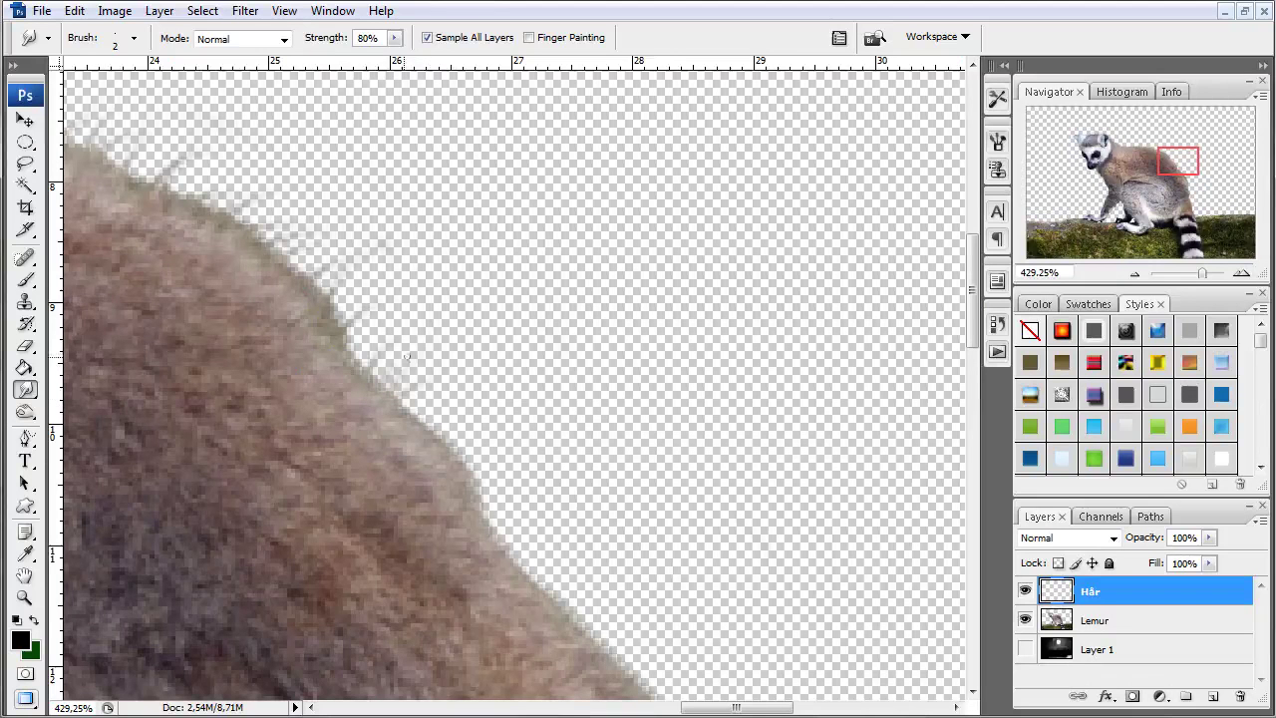
{"action": "left_click_drag", "start_coordinate": [413, 403], "coordinate": [433, 391]}
{"action": "left_click_drag", "start_coordinate": [427, 438], "coordinate": [456, 387]}
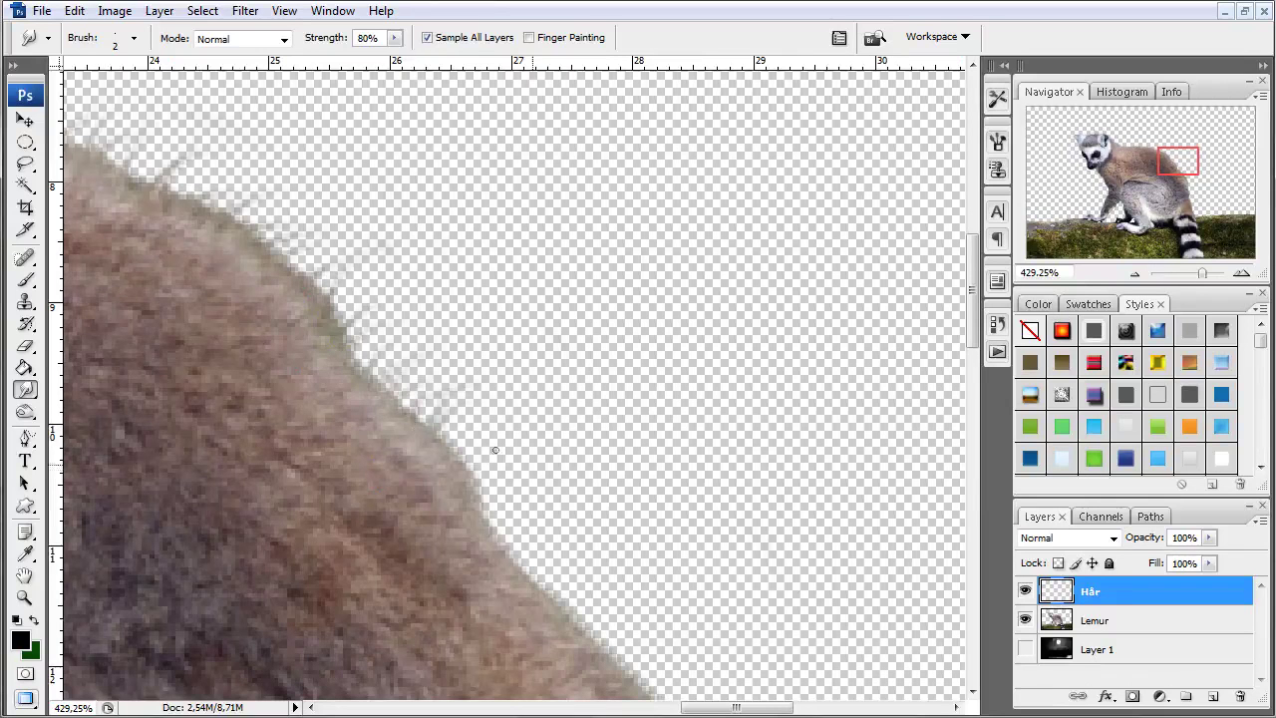
{"action": "left_click", "coordinate": [1025, 650]}
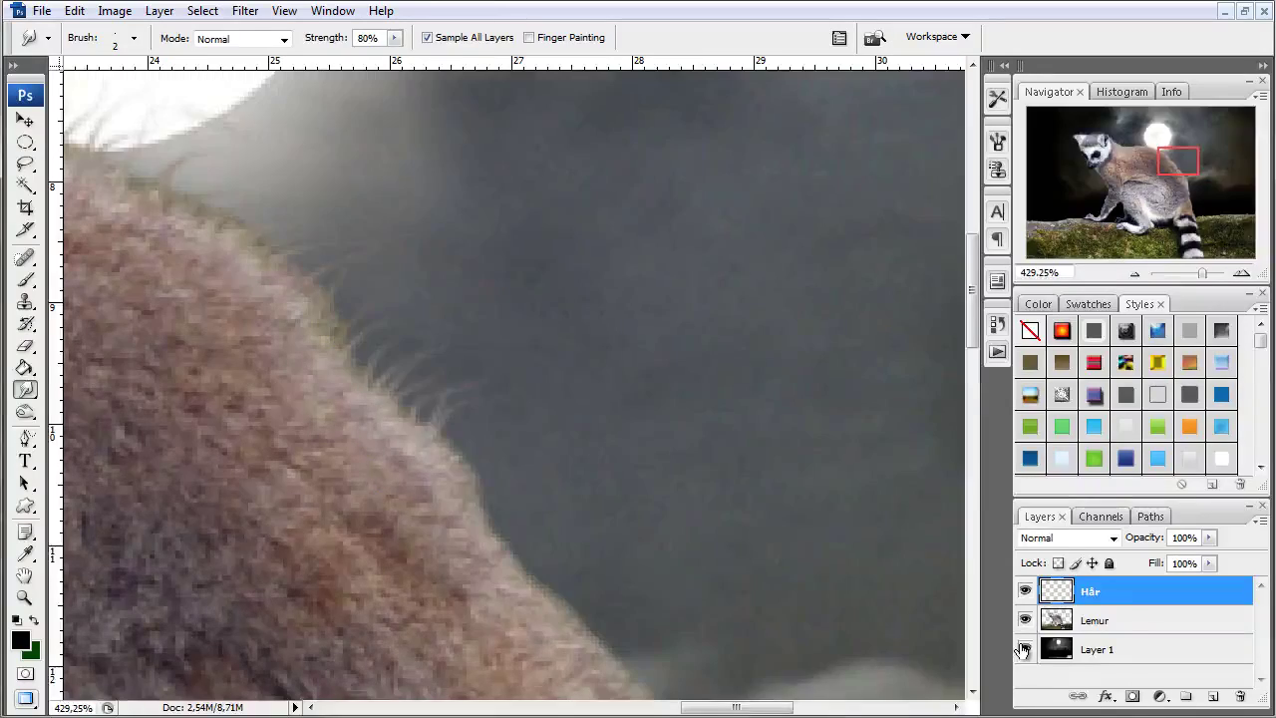
{"action": "scroll", "coordinate": [359, 431], "scroll_direction": "down", "scroll_amount": 3}
{"action": "scroll", "coordinate": [359, 431], "scroll_direction": "down", "scroll_amount": 3}
{"action": "scroll", "coordinate": [359, 431], "scroll_direction": "down", "scroll_amount": 2}
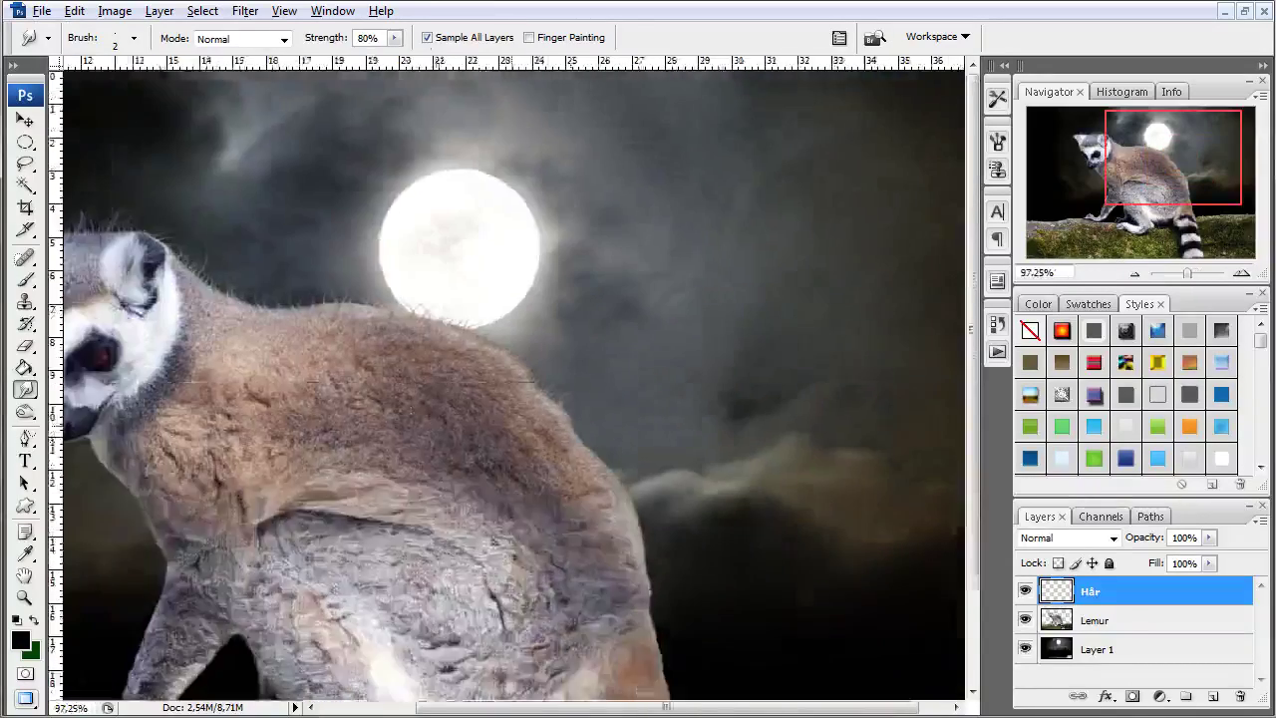
{"action": "scroll", "coordinate": [359, 430], "scroll_direction": "down", "scroll_amount": 2}
{"action": "scroll", "coordinate": [359, 431], "scroll_direction": "up", "scroll_amount": 3}
{"action": "scroll", "coordinate": [359, 431], "scroll_direction": "up", "scroll_amount": 2}
{"action": "scroll", "coordinate": [515, 301], "scroll_direction": "up", "scroll_amount": 1}
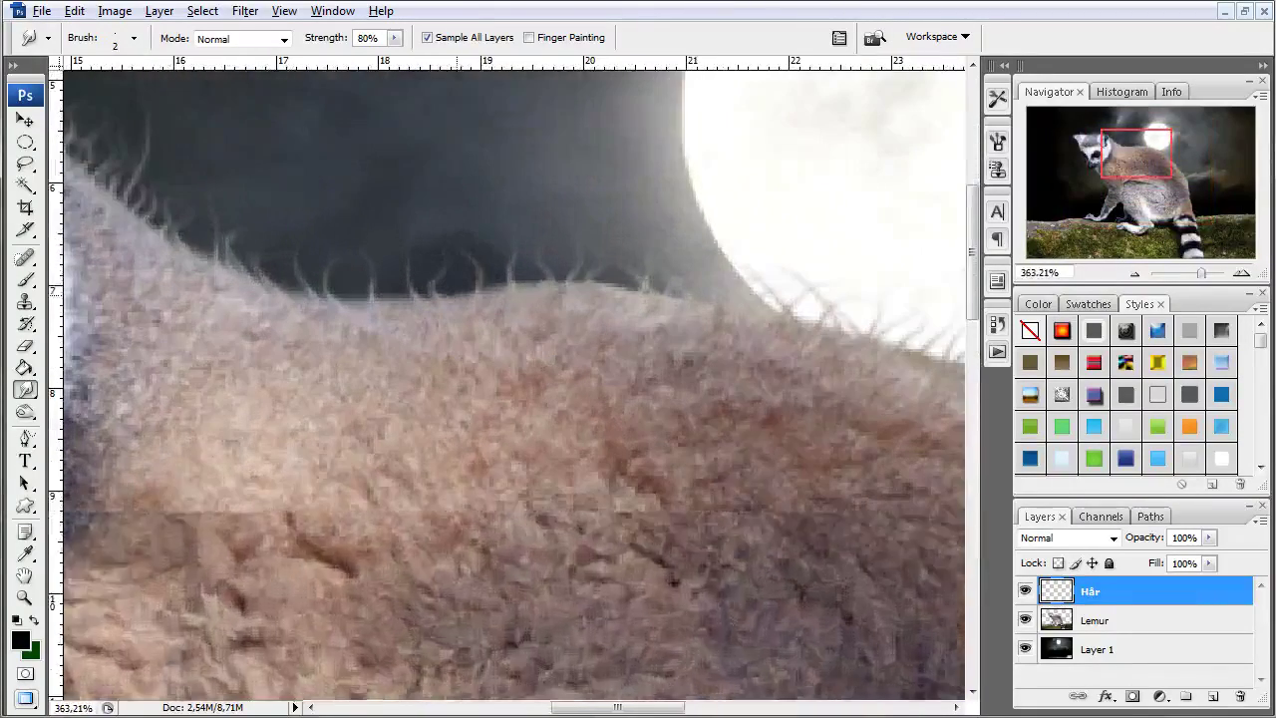
{"action": "scroll", "coordinate": [515, 301], "scroll_direction": "up", "scroll_amount": 1}
{"action": "scroll", "coordinate": [516, 301], "scroll_direction": "down", "scroll_amount": 2}
{"action": "scroll", "coordinate": [515, 301], "scroll_direction": "down", "scroll_amount": 1}
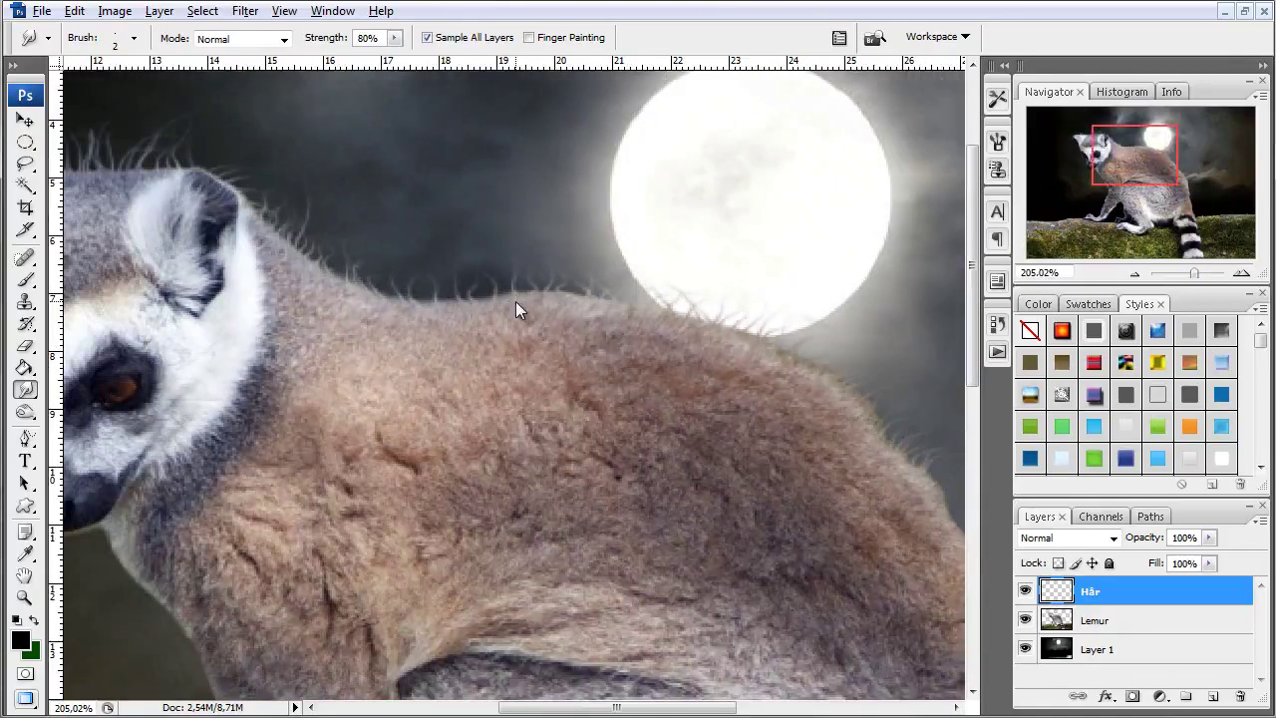
{"action": "key", "text": "alt+space"}
{"action": "mouse_move", "coordinate": [272, 248]}
{"action": "left_mouse_down"}
{"action": "mouse_move", "coordinate": [640, 350]}
{"action": "mouse_move", "coordinate": [433, 137]}
{"action": "left_mouse_up"}
{"action": "mouse_move", "coordinate": [731, 412]}
{"action": "left_mouse_down"}
{"action": "mouse_move", "coordinate": [436, 249]}
{"action": "mouse_move", "coordinate": [700, 435]}
{"action": "mouse_move", "coordinate": [612, 370]}
{"action": "mouse_move", "coordinate": [547, 419]}
{"action": "mouse_move", "coordinate": [424, 314]}
{"action": "mouse_move", "coordinate": [469, 558]}
{"action": "left_mouse_up"}
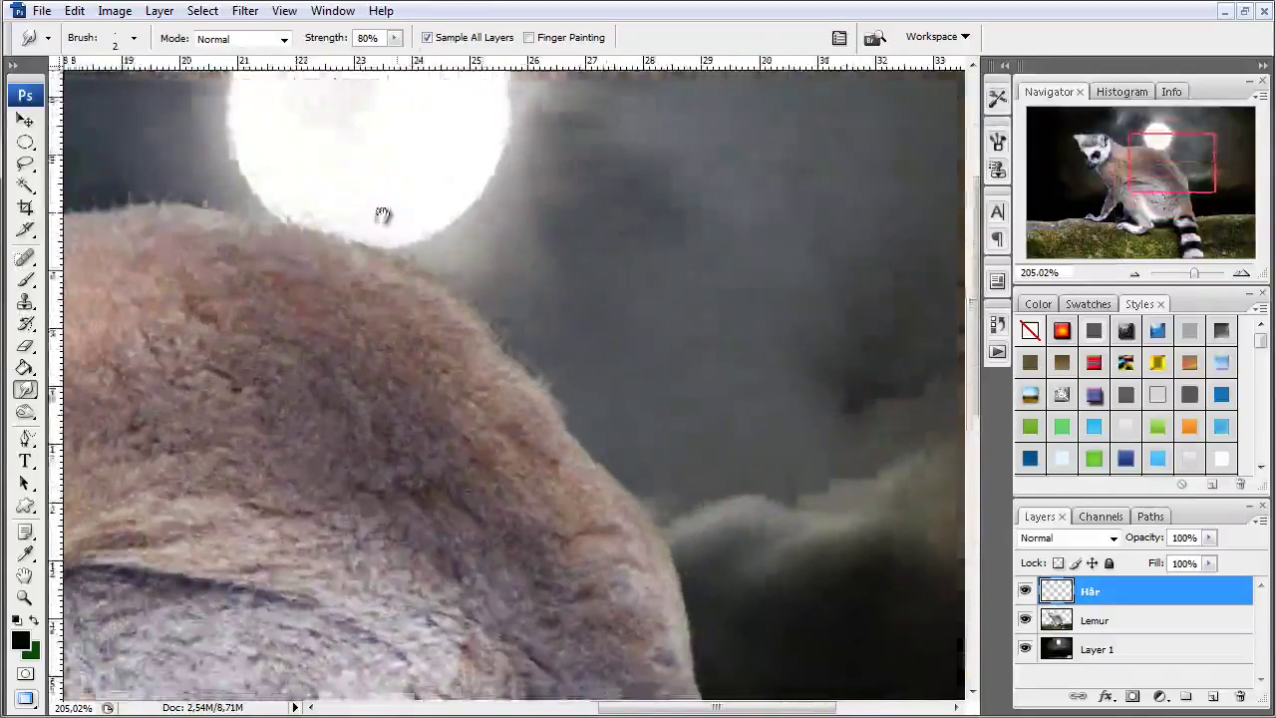
{"action": "left_click_drag", "start_coordinate": [379, 208], "coordinate": [635, 279]}
{"action": "scroll", "coordinate": [288, 344], "scroll_direction": "up", "scroll_amount": 2}
{"action": "scroll", "coordinate": [481, 390], "scroll_direction": "up", "scroll_amount": 2}
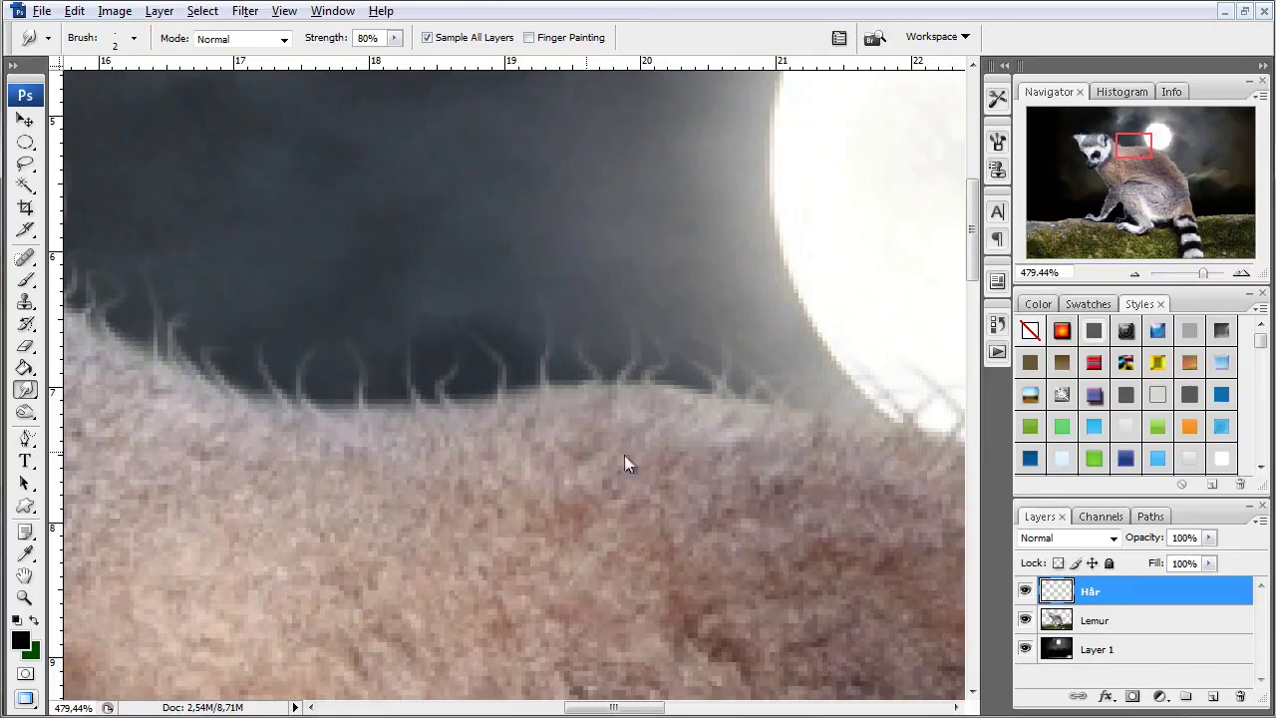
Hide the night sky and smudge four faint hairs up from the back
{"action": "left_click", "coordinate": [1025, 649]}
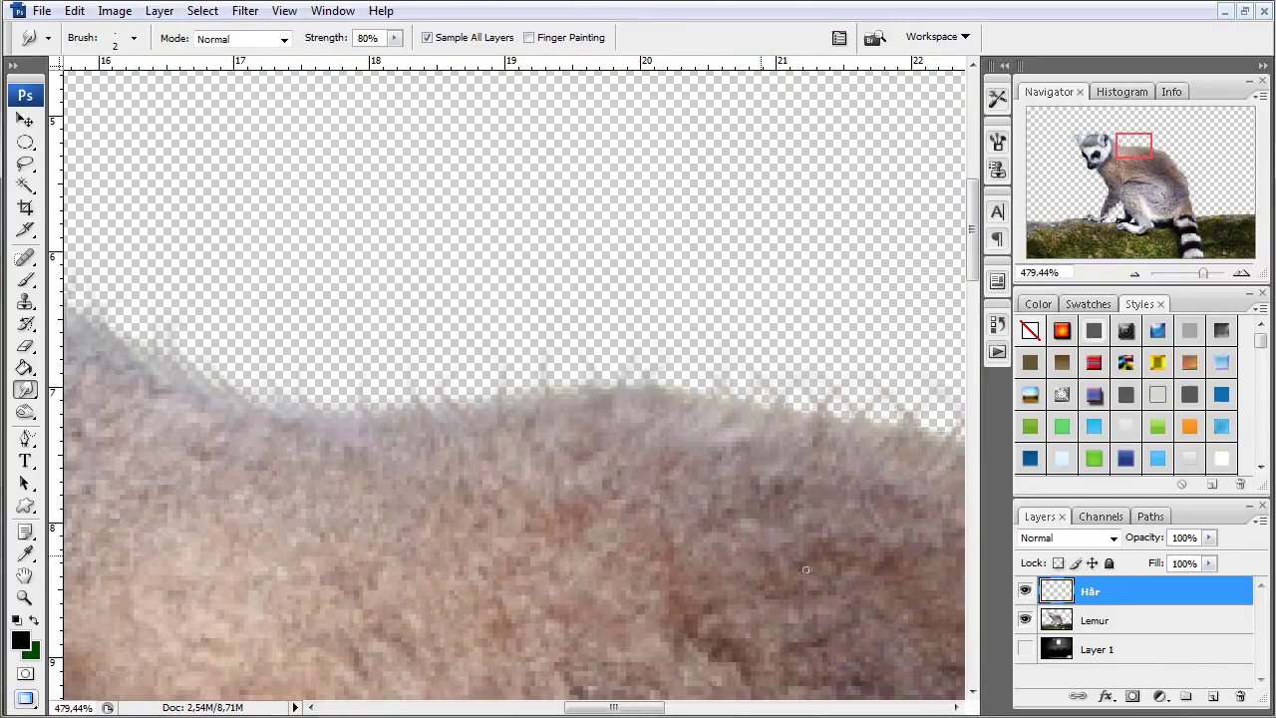
{"action": "mouse_move", "coordinate": [469, 408]}
{"action": "left_mouse_down"}
{"action": "mouse_move", "coordinate": [469, 363]}
{"action": "mouse_move", "coordinate": [456, 363]}
{"action": "left_mouse_up"}
{"action": "left_click_drag", "start_coordinate": [518, 413], "coordinate": [516, 359]}
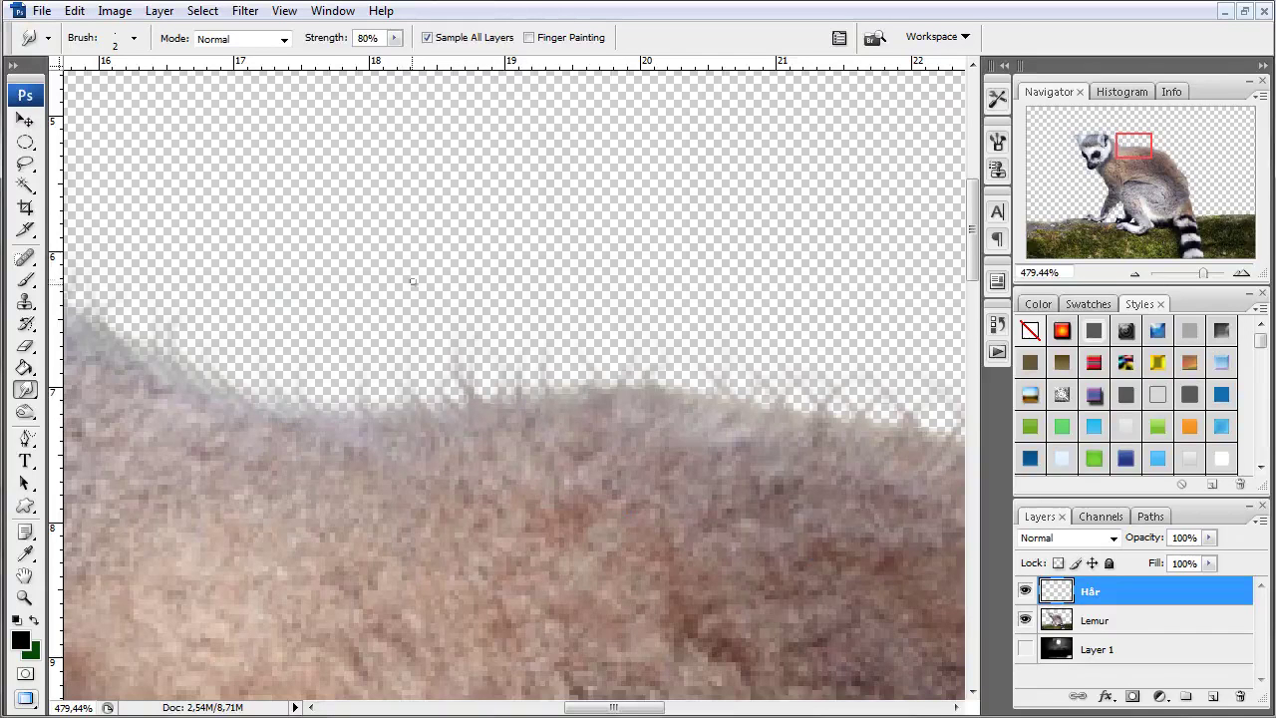
{"action": "mouse_move", "coordinate": [377, 421]}
{"action": "left_mouse_down"}
{"action": "mouse_move", "coordinate": [368, 379]}
{"action": "mouse_move", "coordinate": [341, 365]}
{"action": "left_mouse_up"}
{"action": "left_click_drag", "start_coordinate": [388, 426], "coordinate": [386, 364]}
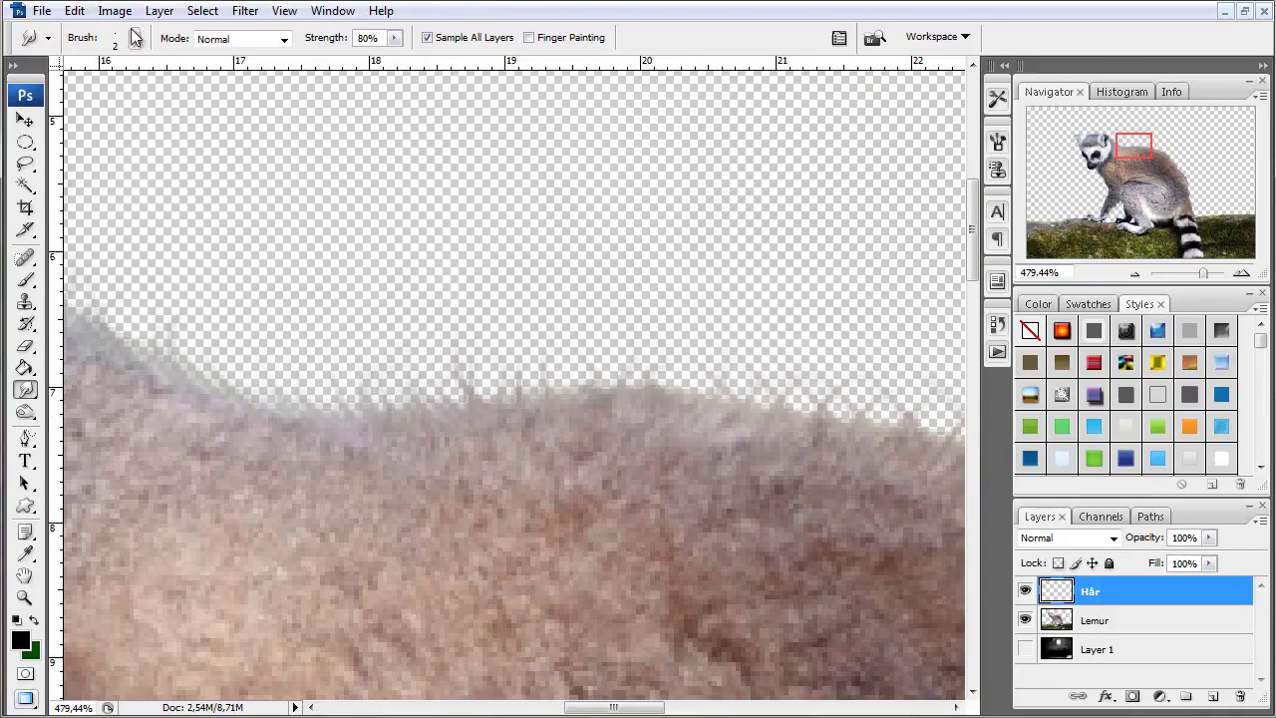
Lower smudge strength to about 62% and smudge hairs along the back to its right edge
{"action": "left_click", "coordinate": [134, 38]}
{"action": "double_click", "coordinate": [190, 74]}
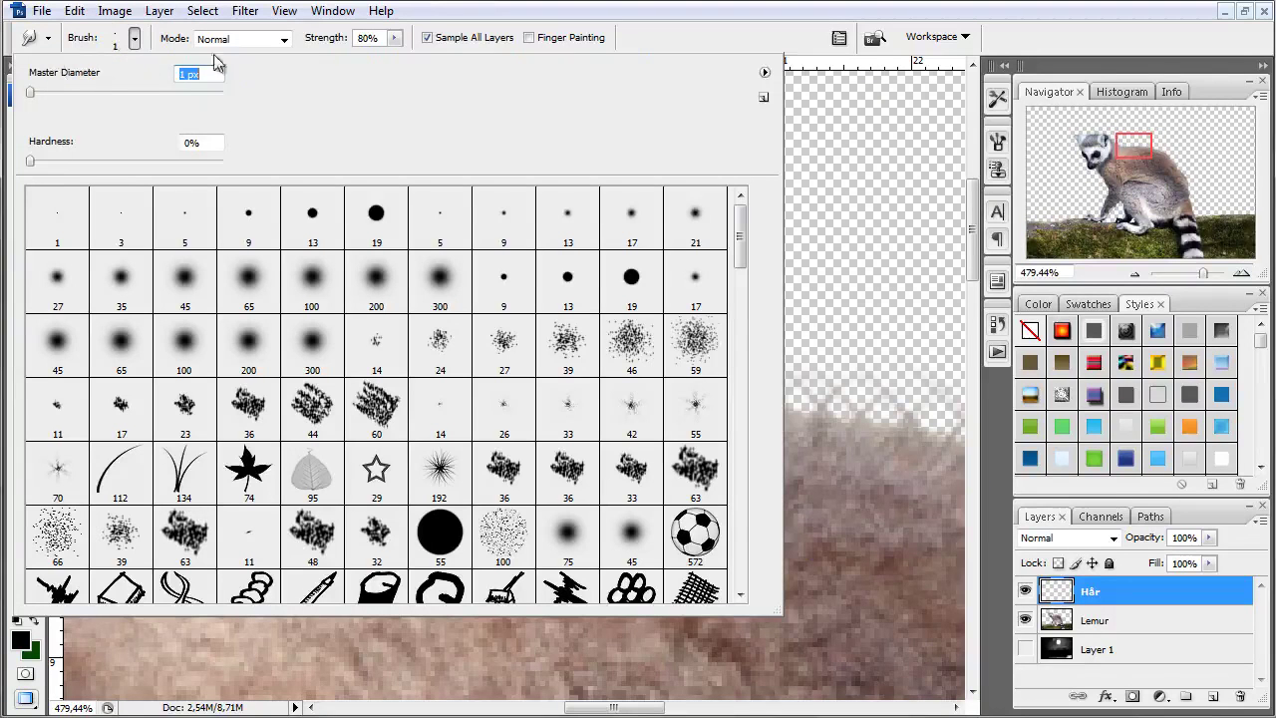
{"action": "left_click_drag", "start_coordinate": [336, 40], "coordinate": [327, 45]}
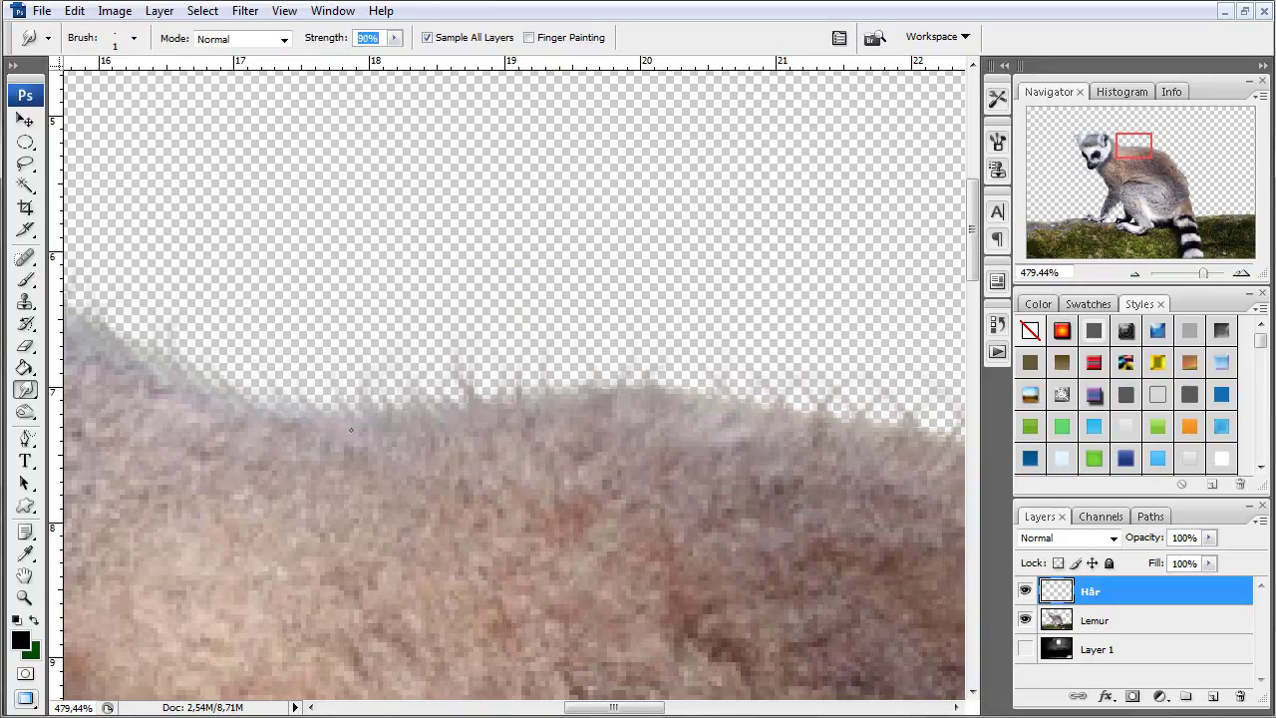
{"action": "left_click_drag", "start_coordinate": [323, 406], "coordinate": [302, 372]}
{"action": "left_click_drag", "start_coordinate": [388, 404], "coordinate": [380, 353]}
{"action": "left_click_drag", "start_coordinate": [638, 385], "coordinate": [594, 327]}
{"action": "left_click_drag", "start_coordinate": [670, 397], "coordinate": [657, 333]}
{"action": "left_click_drag", "start_coordinate": [689, 386], "coordinate": [675, 349]}
{"action": "mouse_move", "coordinate": [730, 401]}
{"action": "left_mouse_down"}
{"action": "mouse_move", "coordinate": [700, 338]}
{"action": "mouse_move", "coordinate": [747, 339]}
{"action": "left_mouse_up"}
Add more faint and longer darker back hairs, then show the night sky again
{"action": "left_click_drag", "start_coordinate": [636, 389], "coordinate": [606, 337]}
{"action": "left_click_drag", "start_coordinate": [558, 395], "coordinate": [544, 331]}
{"action": "left_click_drag", "start_coordinate": [566, 396], "coordinate": [576, 349]}
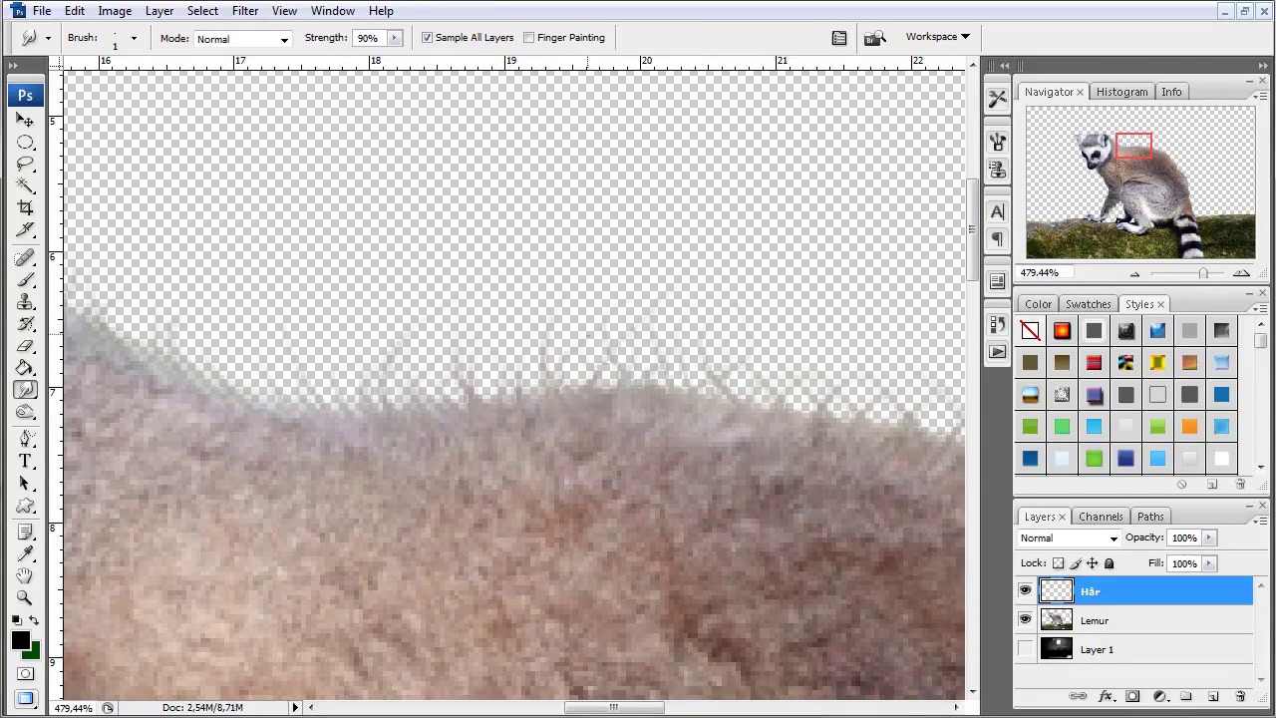
{"action": "left_click_drag", "start_coordinate": [570, 393], "coordinate": [548, 329]}
{"action": "left_click_drag", "start_coordinate": [399, 408], "coordinate": [417, 316]}
{"action": "left_click_drag", "start_coordinate": [484, 416], "coordinate": [480, 302]}
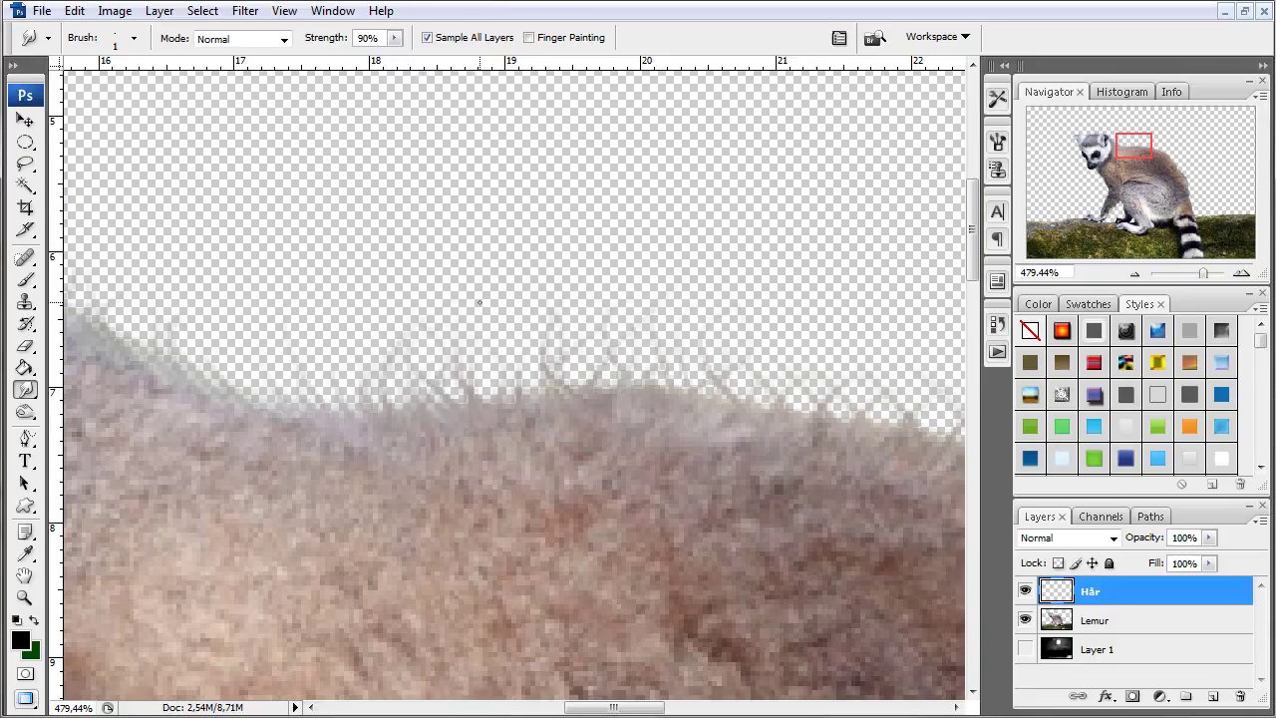
{"action": "left_click_drag", "start_coordinate": [468, 389], "coordinate": [461, 350]}
{"action": "left_click_drag", "start_coordinate": [530, 417], "coordinate": [543, 327]}
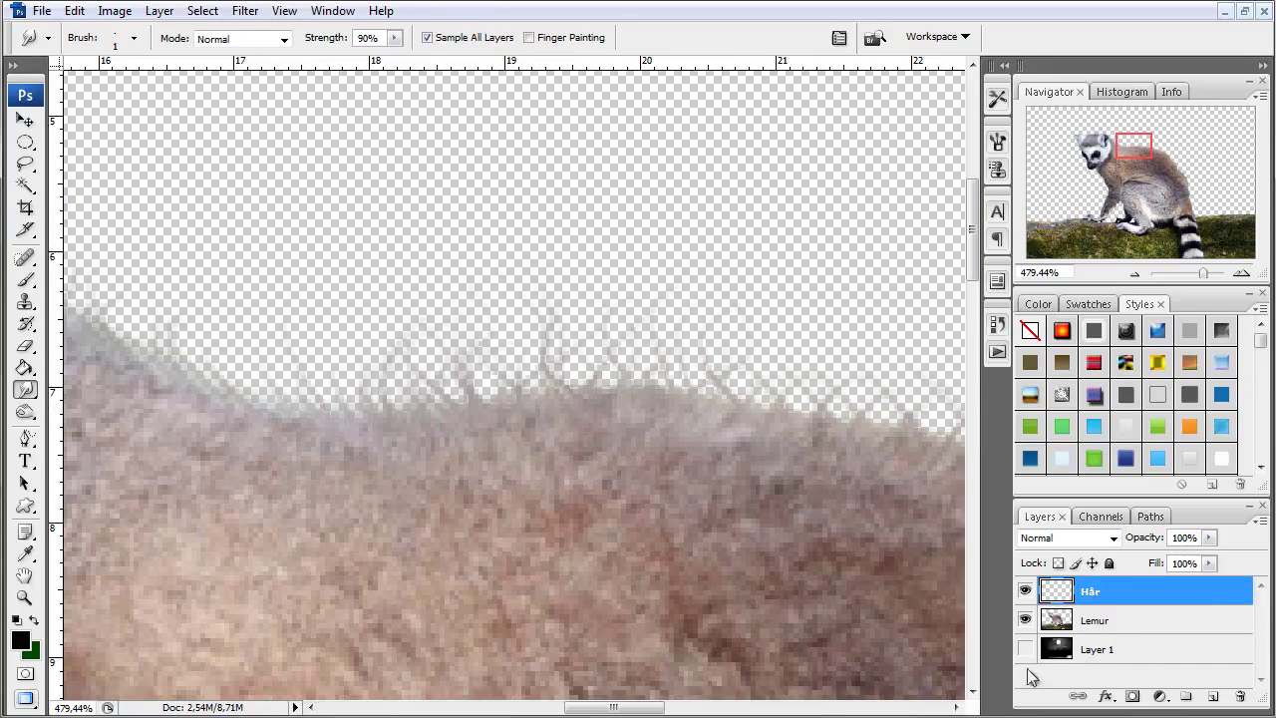
{"action": "left_click", "coordinate": [1025, 650]}
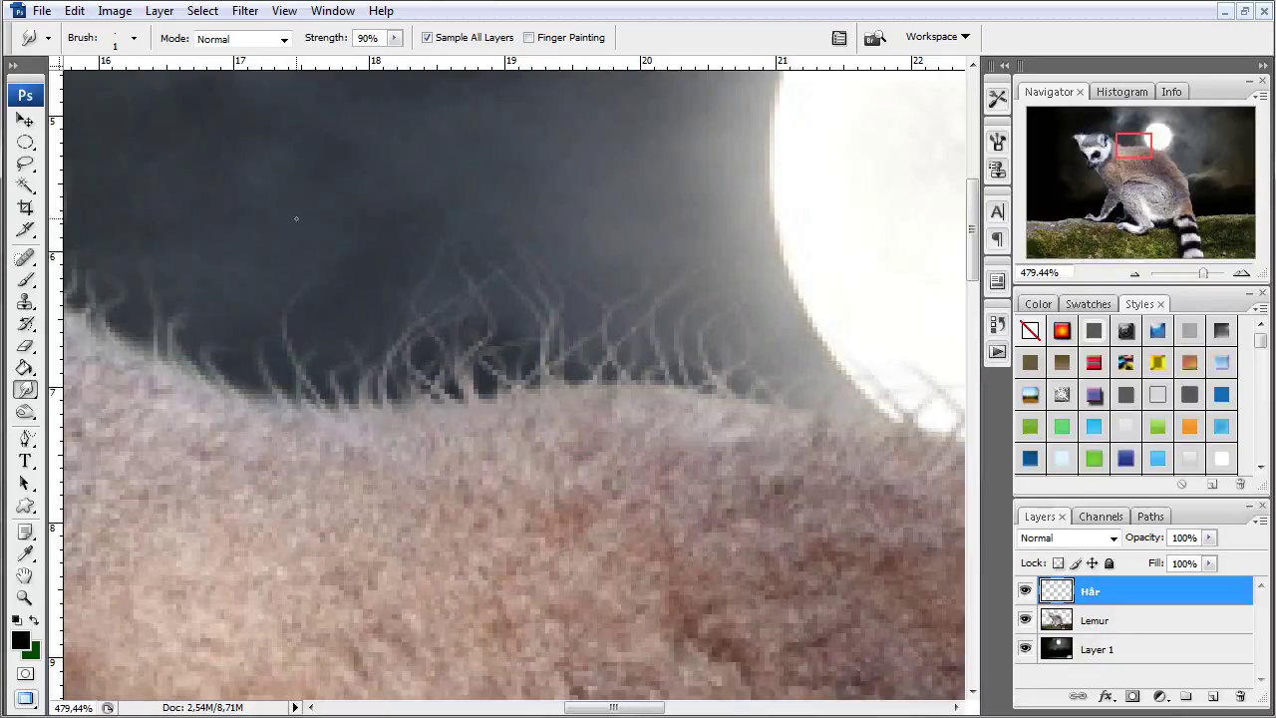
Zoom out to the whole lemur, set Smudge strength to 50%, and hide Layer 1
{"action": "key", "text": "ctrl+0"}
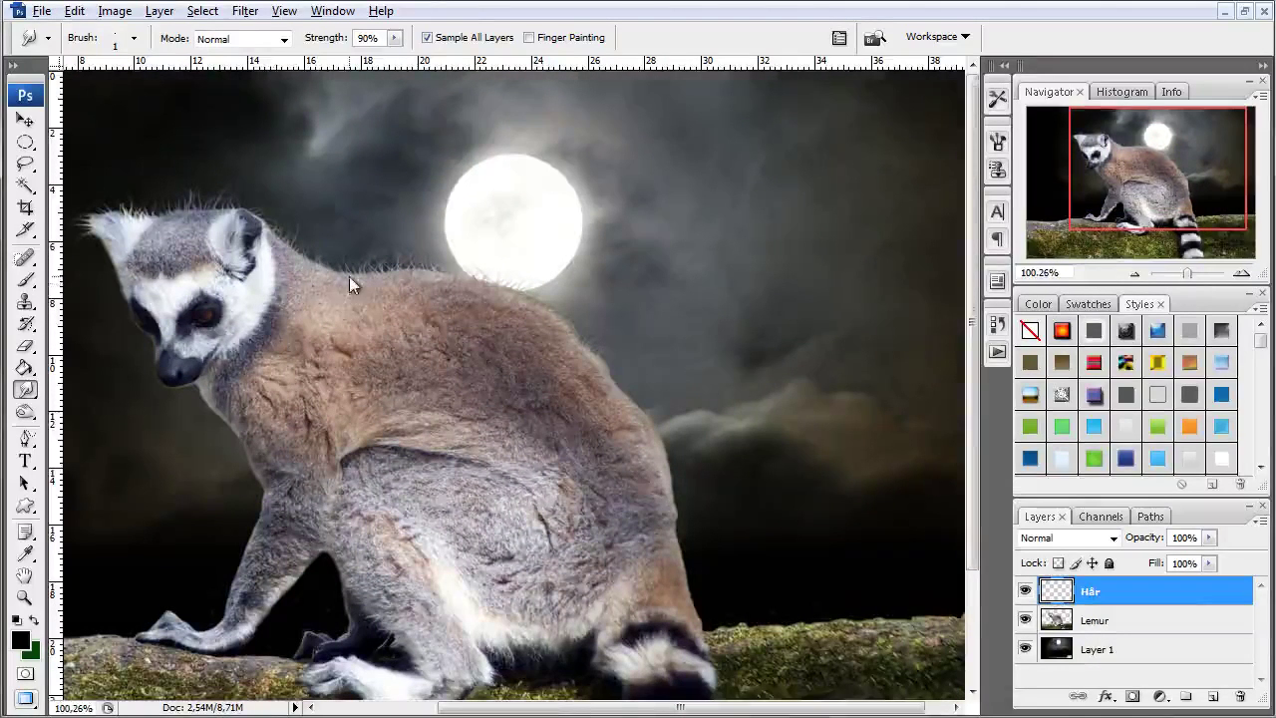
{"action": "scroll", "coordinate": [349, 284], "scroll_direction": "up", "scroll_amount": 5}
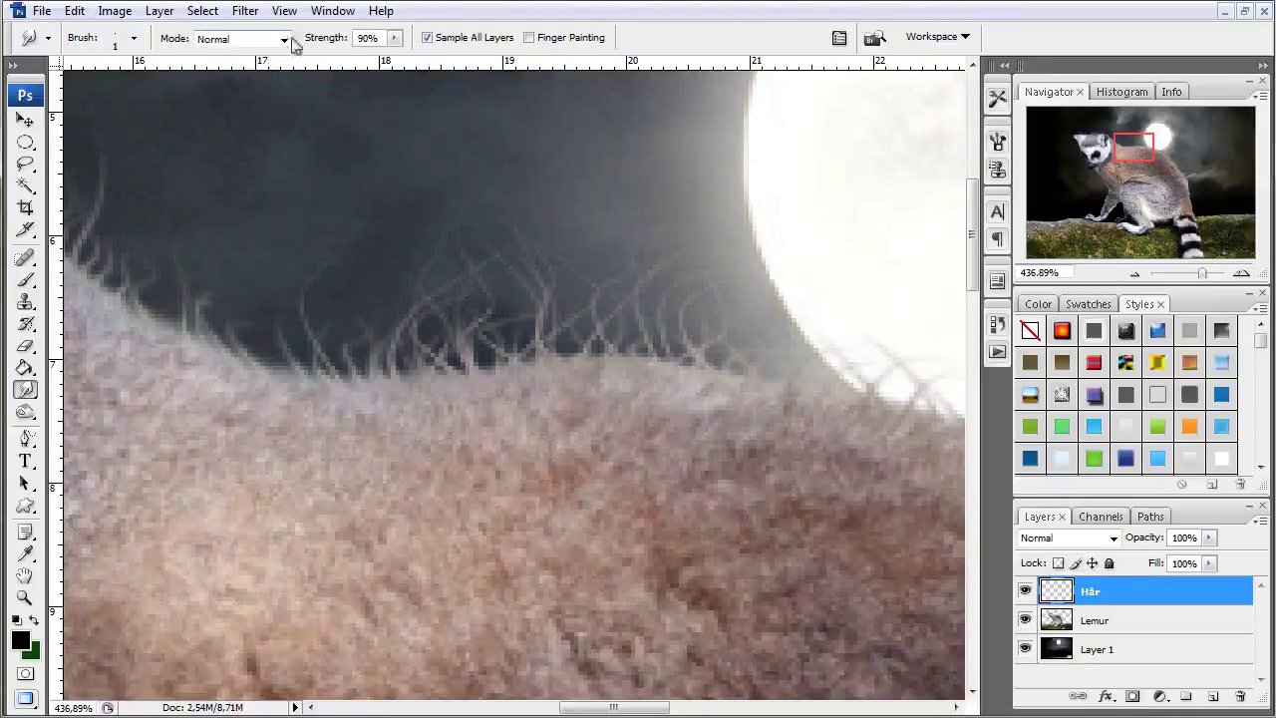
{"action": "double_click", "coordinate": [379, 38]}
{"action": "type", "text": "50"}
{"action": "left_click", "coordinate": [1025, 649]}
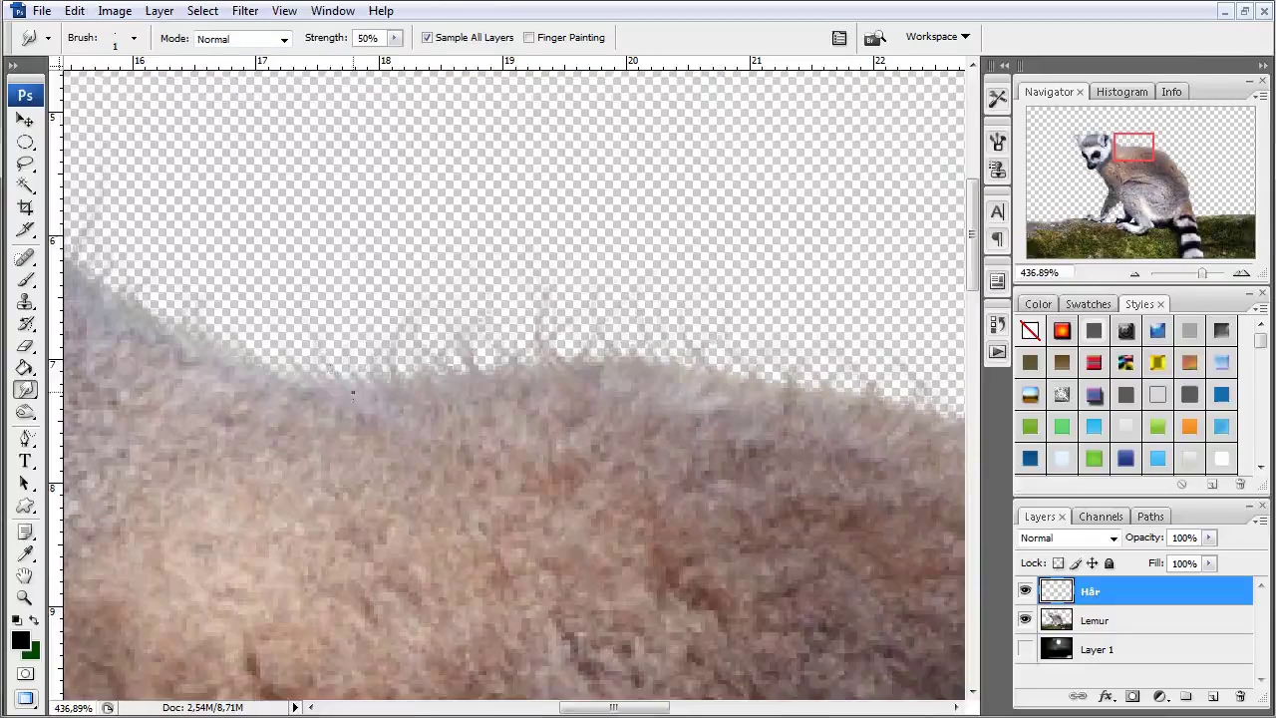
Smudge light fur wisps out from the ear's left edge and the head's edge
{"action": "left_click_drag", "start_coordinate": [285, 453], "coordinate": [844, 422]}
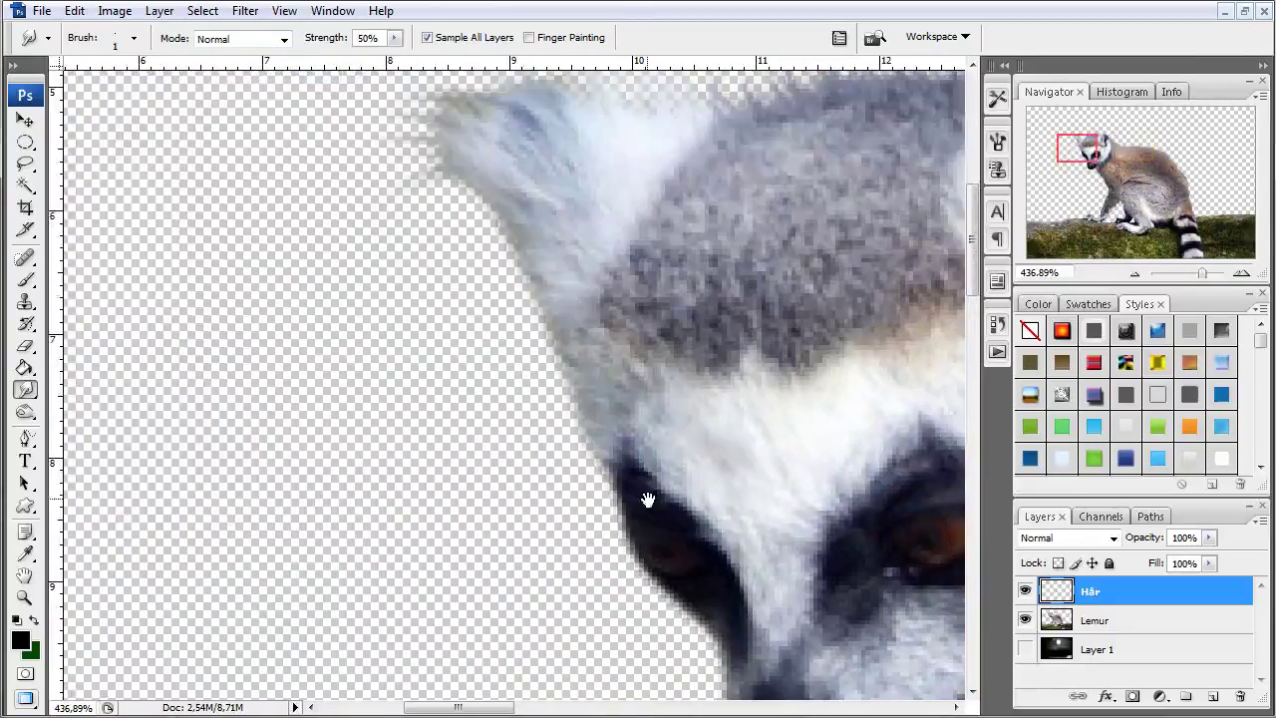
{"action": "left_click_drag", "start_coordinate": [648, 498], "coordinate": [644, 499]}
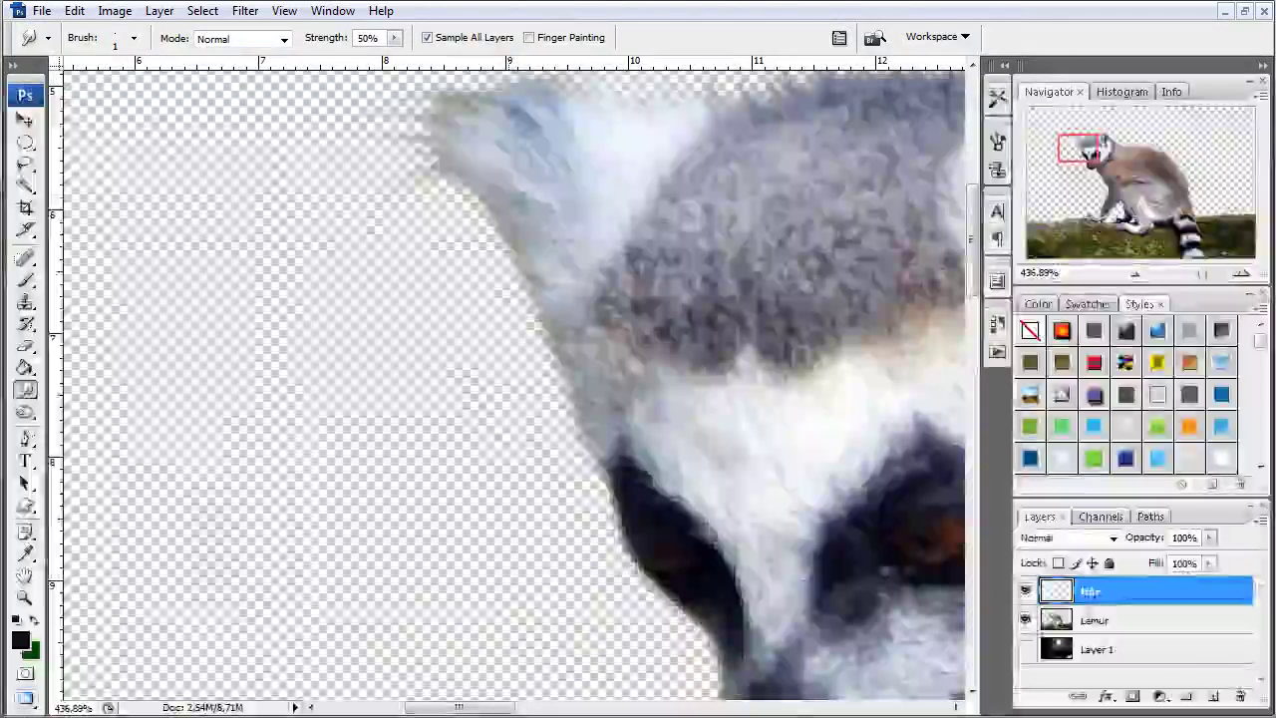
{"action": "left_click_drag", "start_coordinate": [444, 177], "coordinate": [394, 184]}
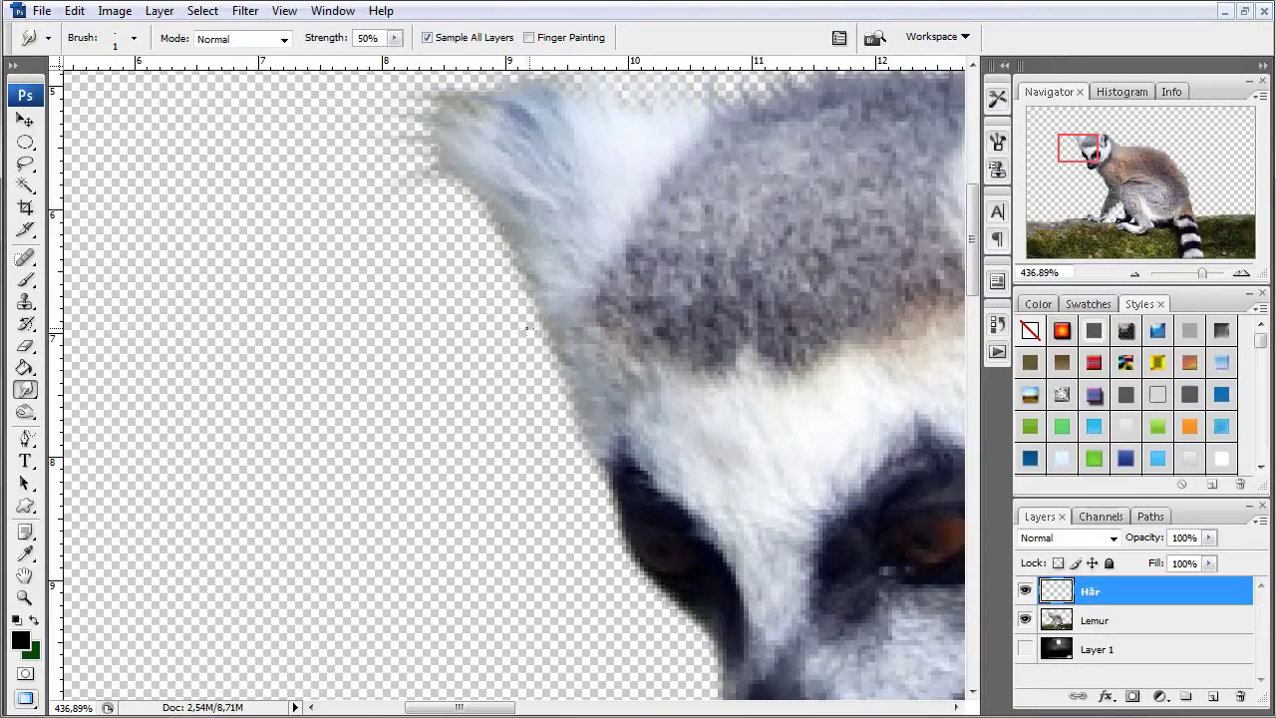
{"action": "left_click_drag", "start_coordinate": [546, 343], "coordinate": [564, 386]}
{"action": "left_click_drag", "start_coordinate": [544, 306], "coordinate": [526, 300]}
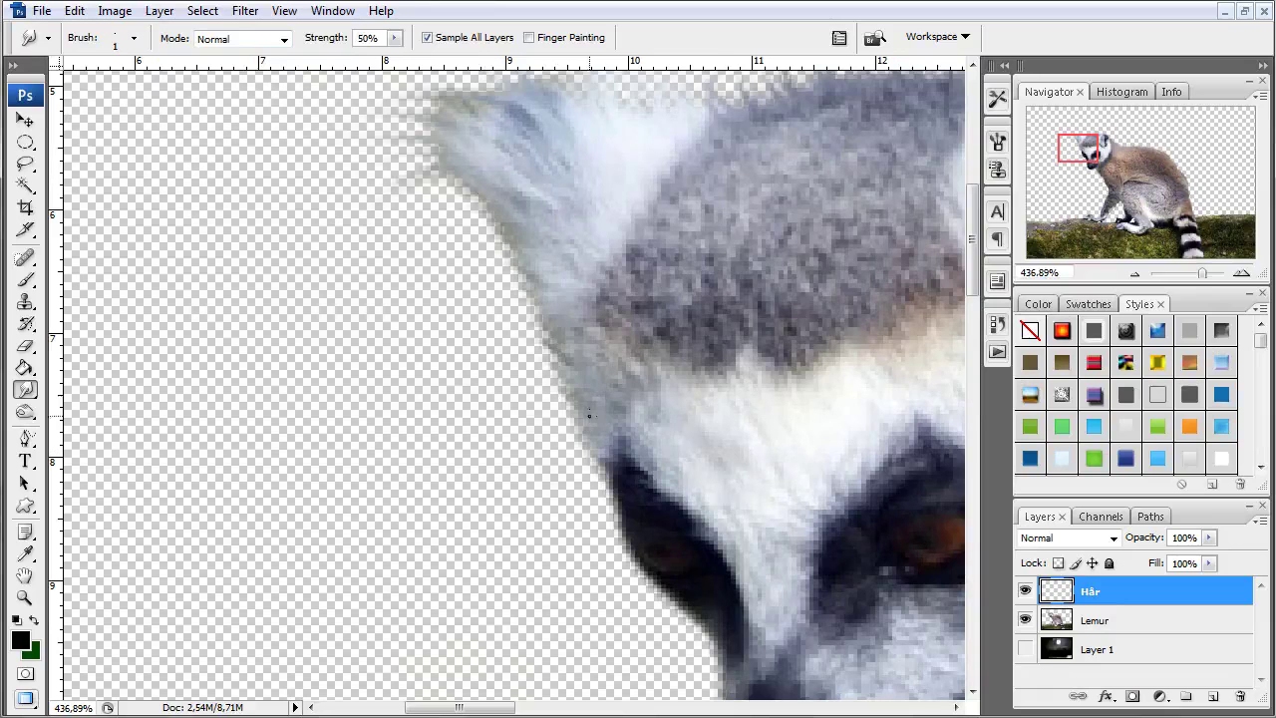
{"action": "mouse_move", "coordinate": [591, 419]}
{"action": "left_mouse_down"}
{"action": "mouse_move", "coordinate": [568, 418]}
{"action": "mouse_move", "coordinate": [571, 434]}
{"action": "left_mouse_up"}
Check the ear fur against the sky, pan to the face, and set strength to 90%
{"action": "left_click", "coordinate": [1024, 648]}
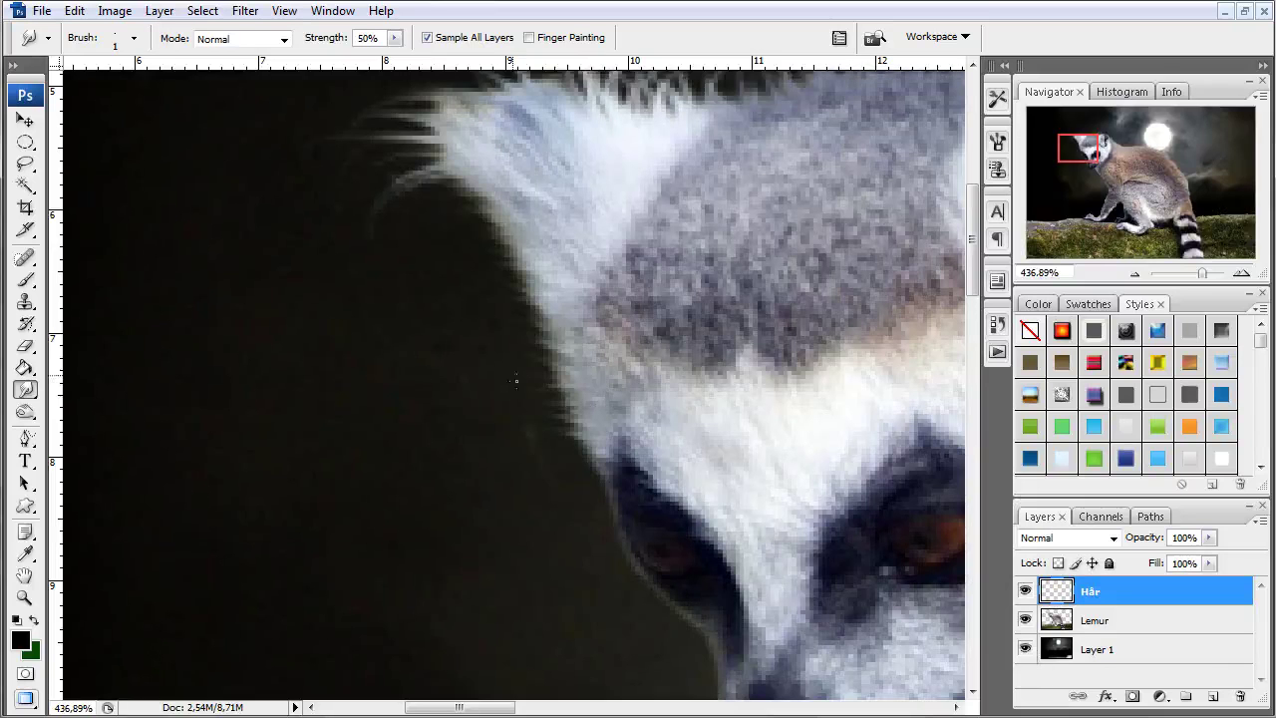
{"action": "left_click", "coordinate": [1025, 649]}
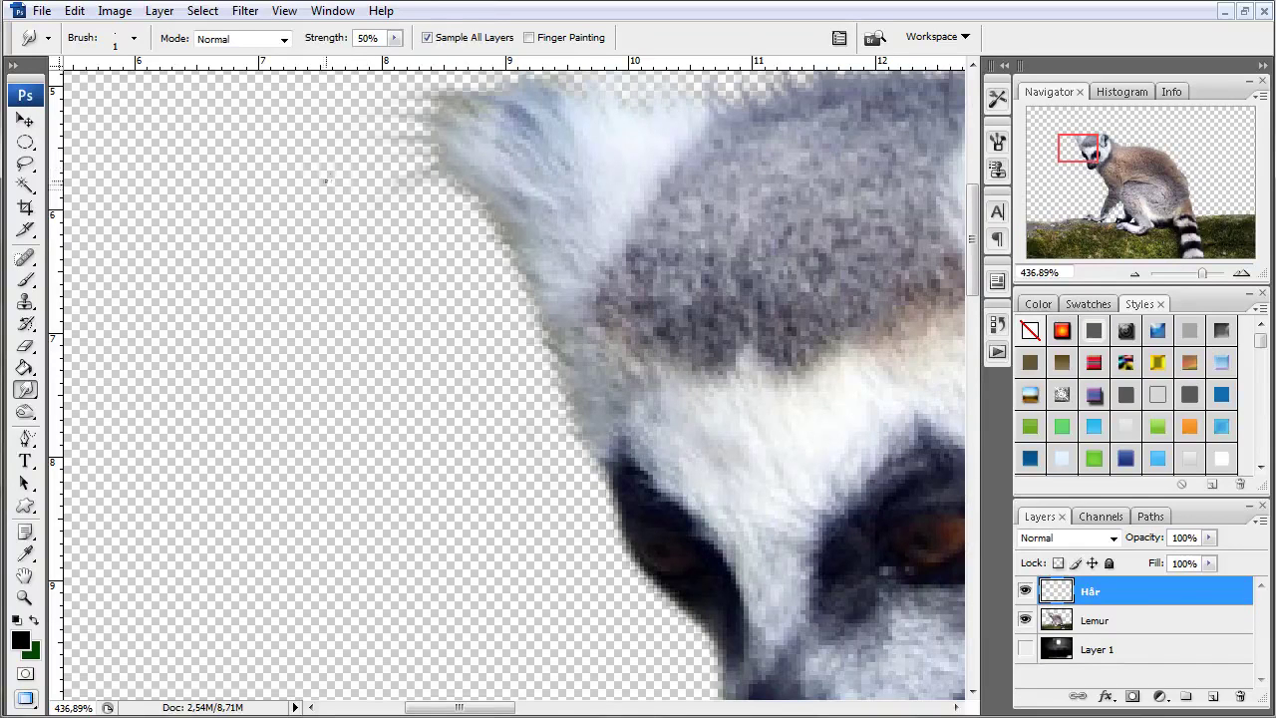
{"action": "left_click_drag", "start_coordinate": [684, 405], "coordinate": [580, 215]}
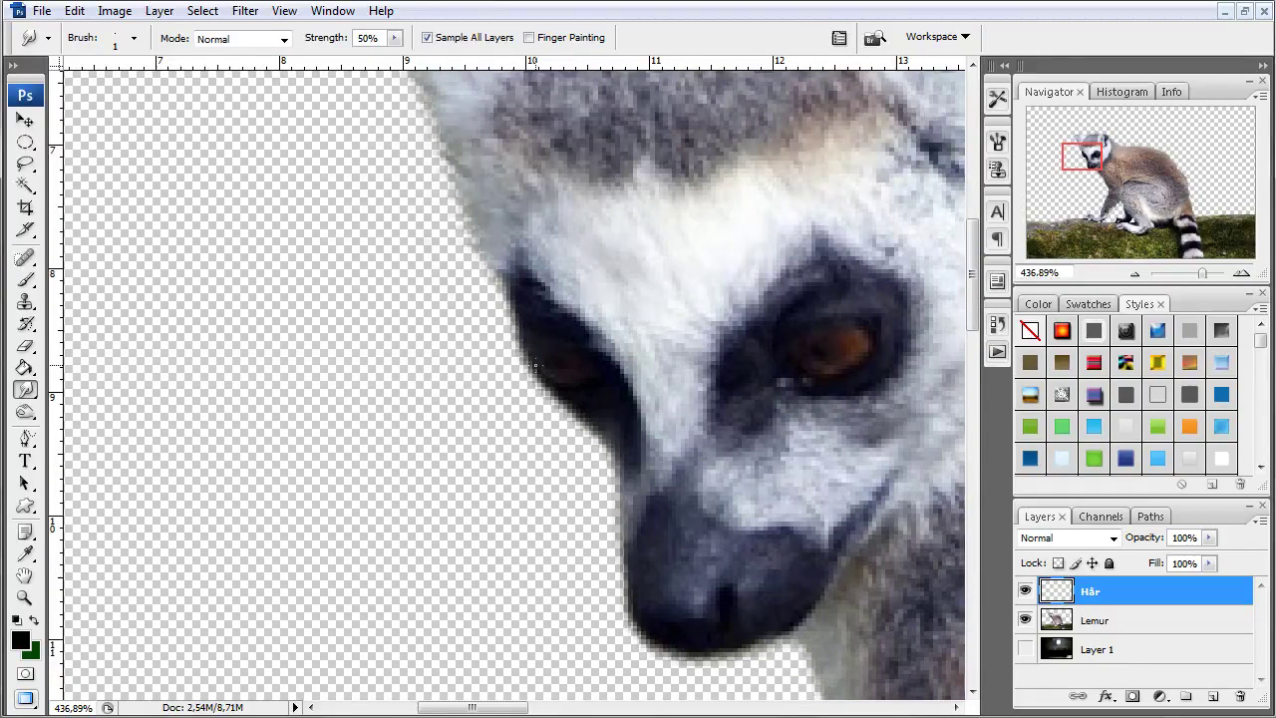
{"action": "left_click_drag", "start_coordinate": [897, 409], "coordinate": [733, 369]}
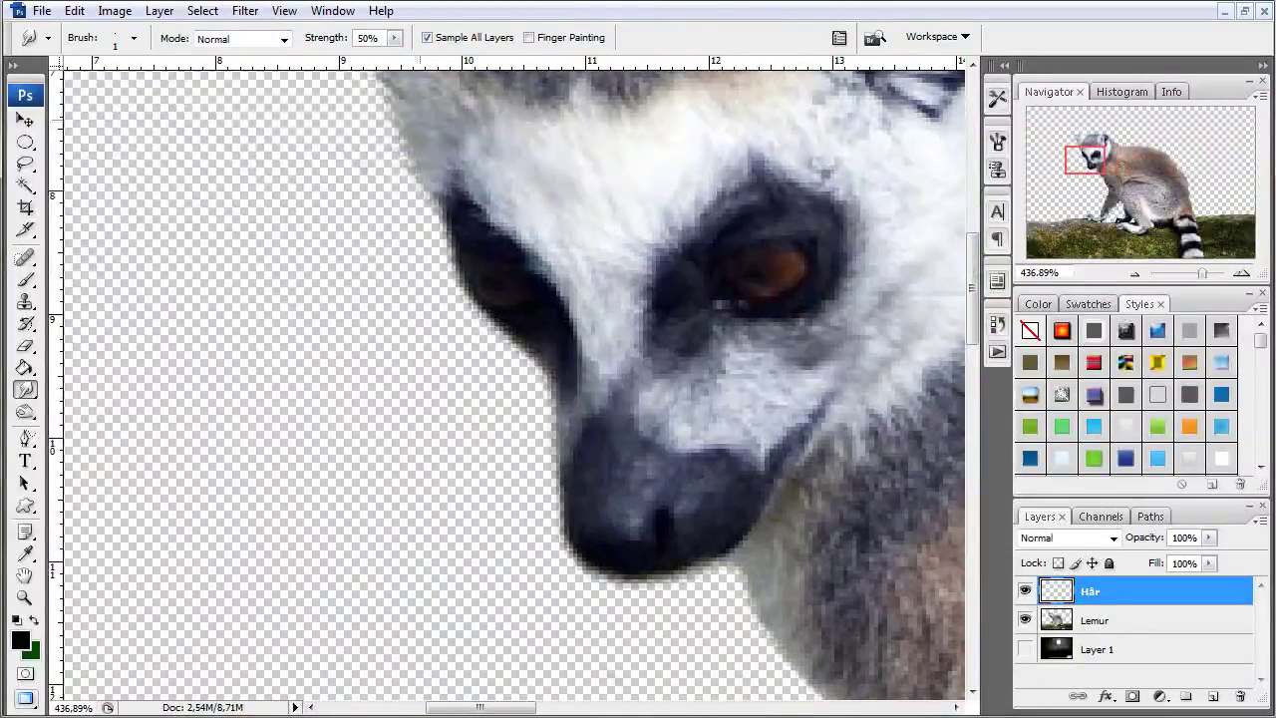
{"action": "left_click", "coordinate": [379, 38]}
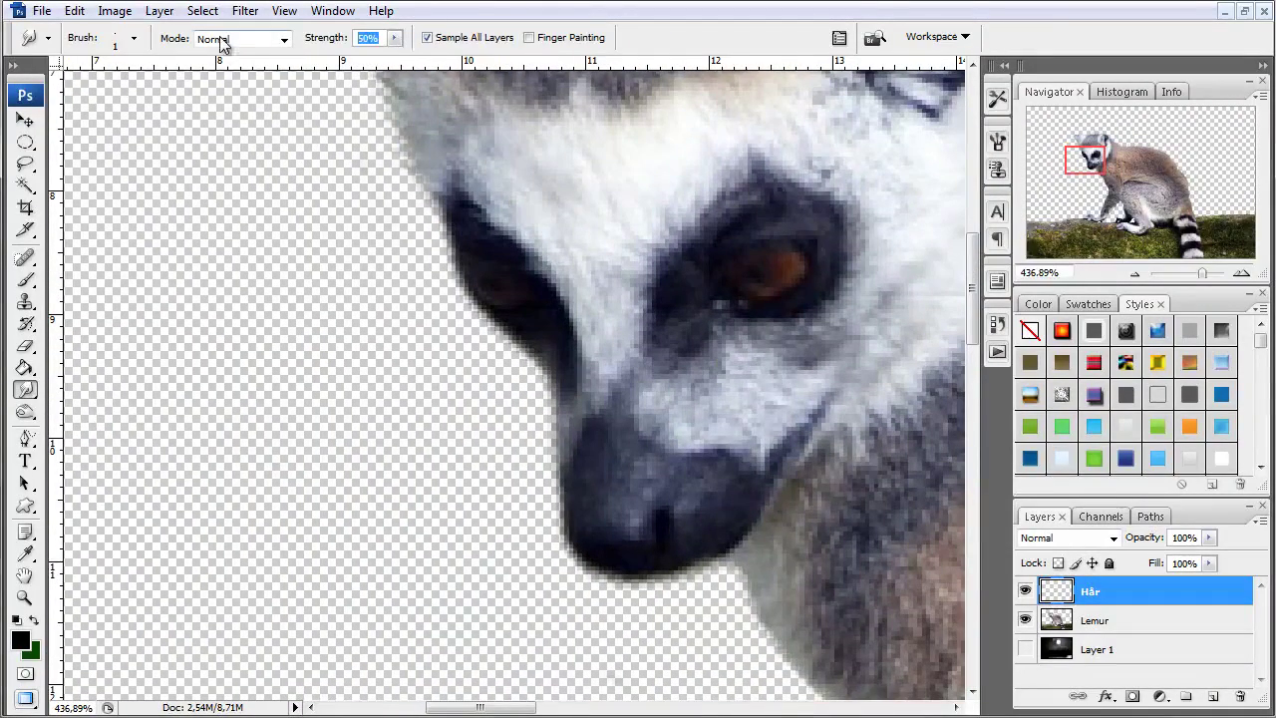
{"action": "type", "text": "90"}
Smudge six thin whiskers leftward from beside the eye and check them against the sky
{"action": "left_click_drag", "start_coordinate": [460, 235], "coordinate": [295, 193]}
{"action": "left_click_drag", "start_coordinate": [444, 227], "coordinate": [226, 199]}
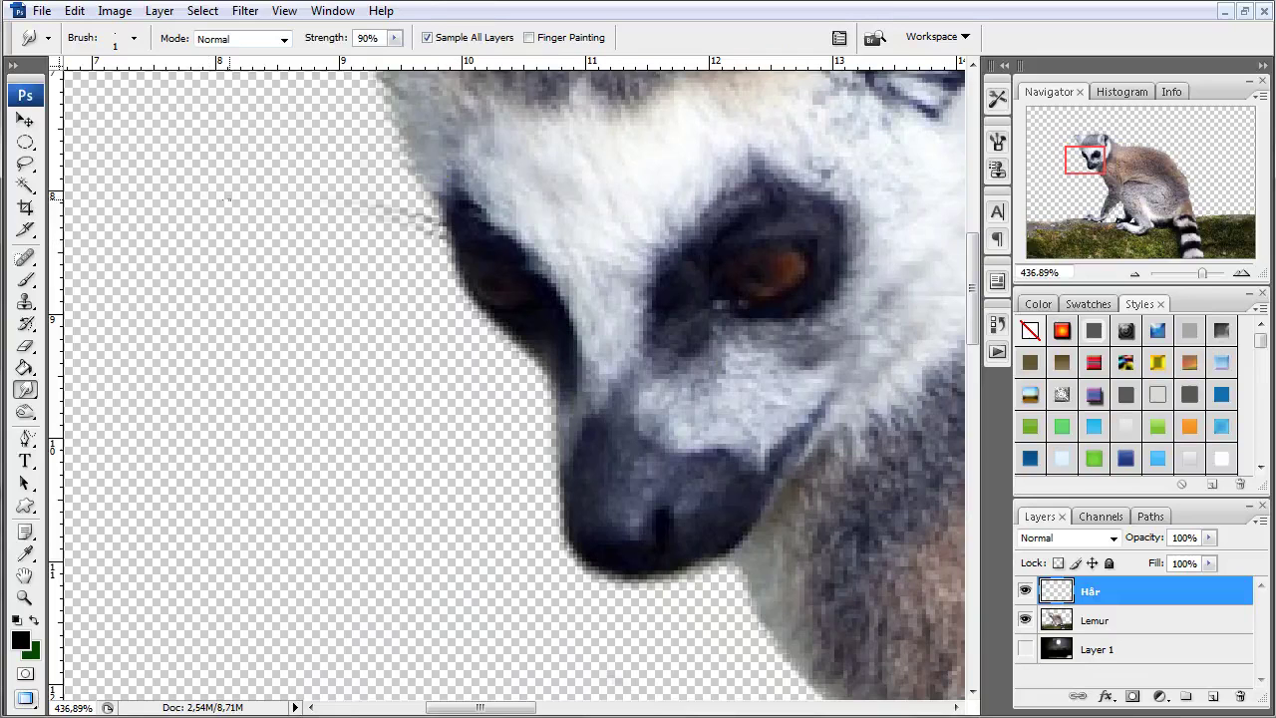
{"action": "left_click_drag", "start_coordinate": [534, 344], "coordinate": [446, 387]}
{"action": "left_click_drag", "start_coordinate": [528, 335], "coordinate": [444, 369]}
{"action": "left_click_drag", "start_coordinate": [500, 316], "coordinate": [235, 367]}
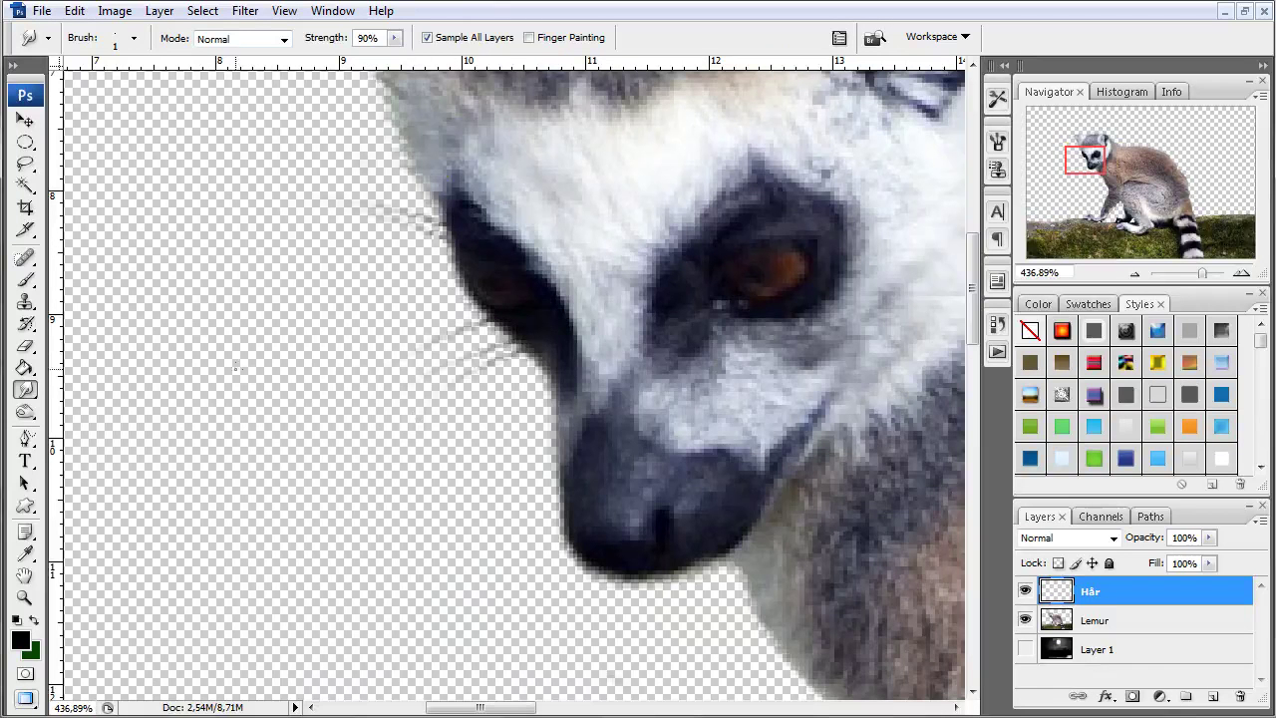
{"action": "left_click_drag", "start_coordinate": [501, 321], "coordinate": [401, 349]}
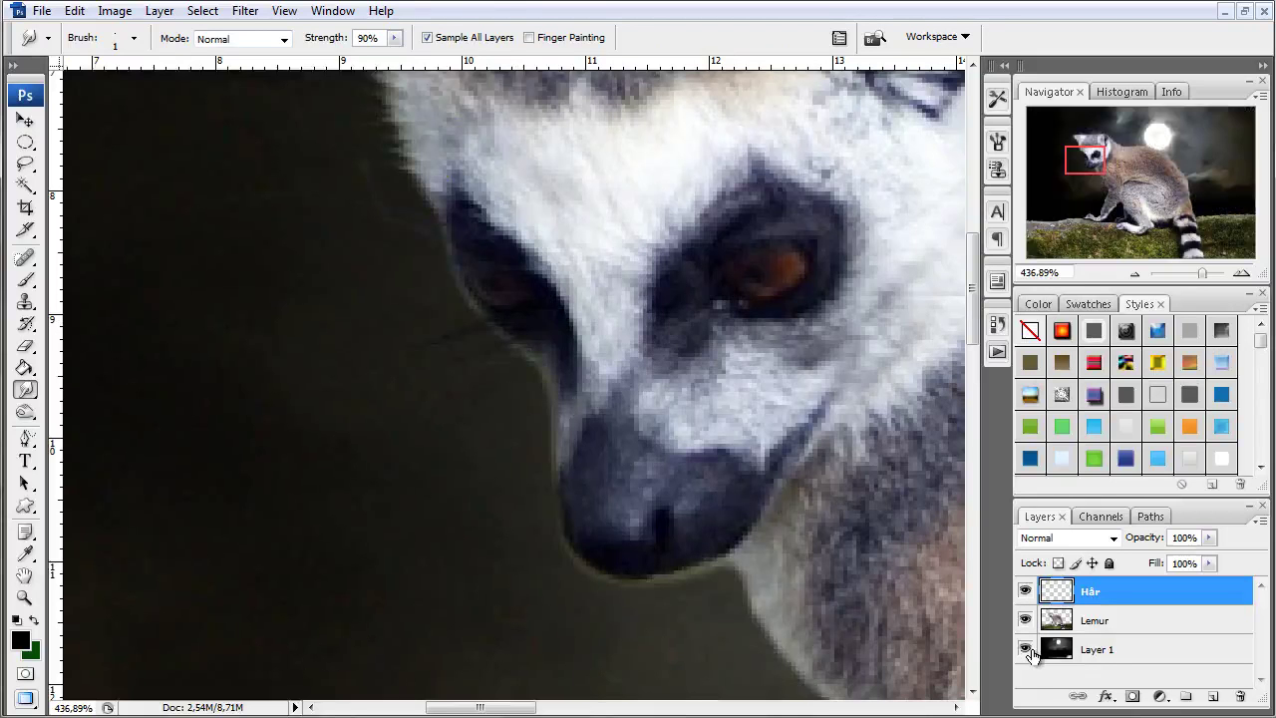
{"action": "left_click", "coordinate": [1026, 649]}
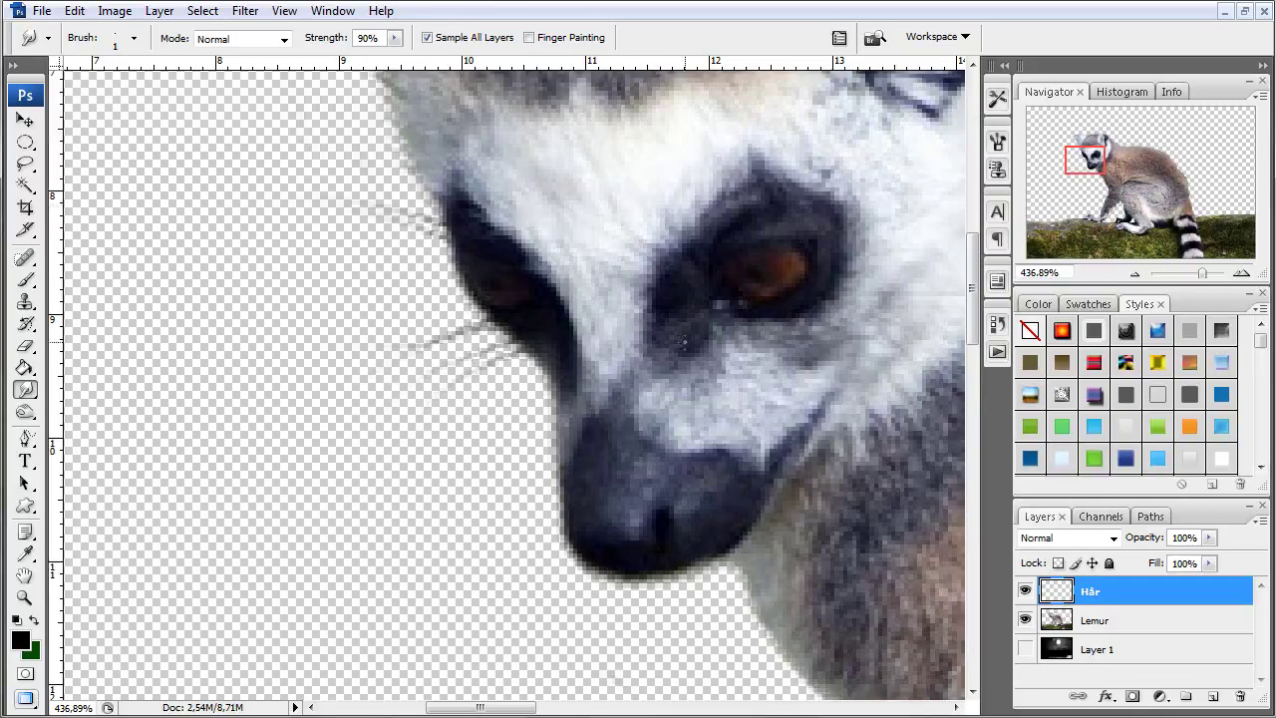
Scroll to the neck, set Smudge strength to 50%, and smudge the chin and throat fur edge
{"action": "scroll", "coordinate": [538, 259], "scroll_direction": "down", "scroll_amount": 3}
{"action": "scroll", "coordinate": [538, 259], "scroll_direction": "down", "scroll_amount": 3}
{"action": "scroll", "coordinate": [498, 289], "scroll_direction": "right", "scroll_amount": 6}
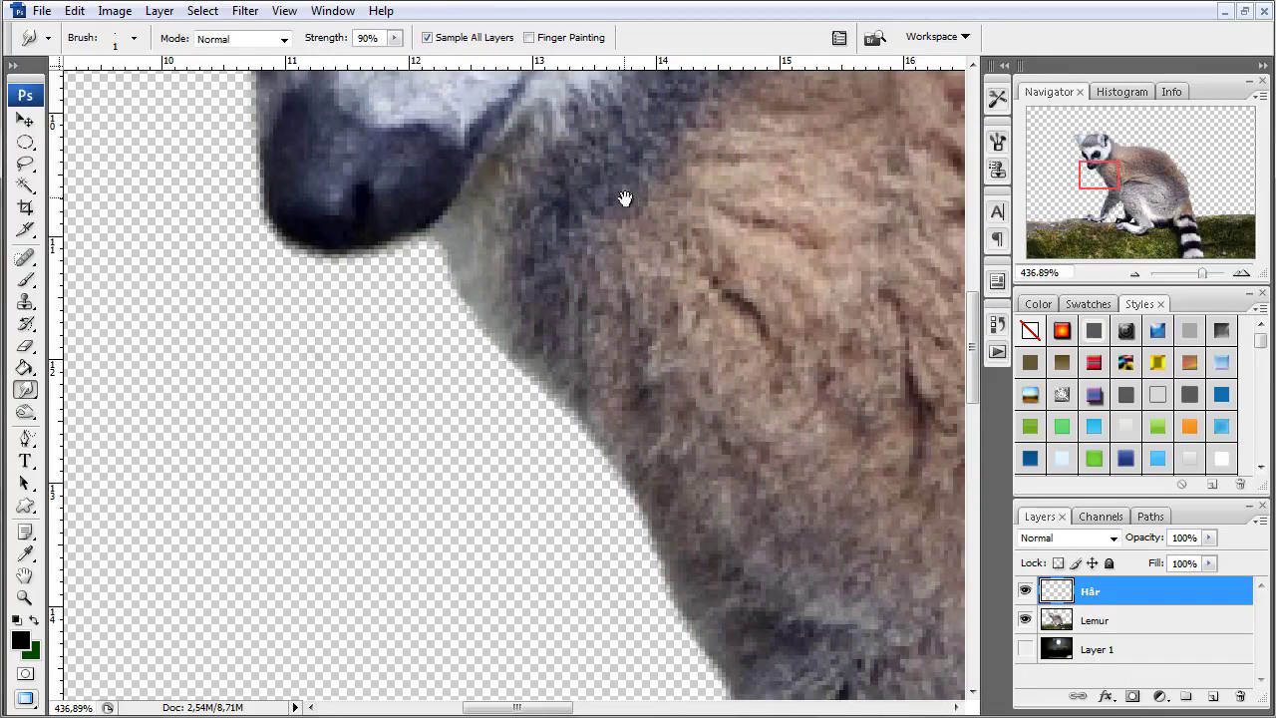
{"action": "left_click", "coordinate": [319, 47]}
{"action": "type", "text": "50"}
{"action": "left_click_drag", "start_coordinate": [423, 258], "coordinate": [489, 273]}
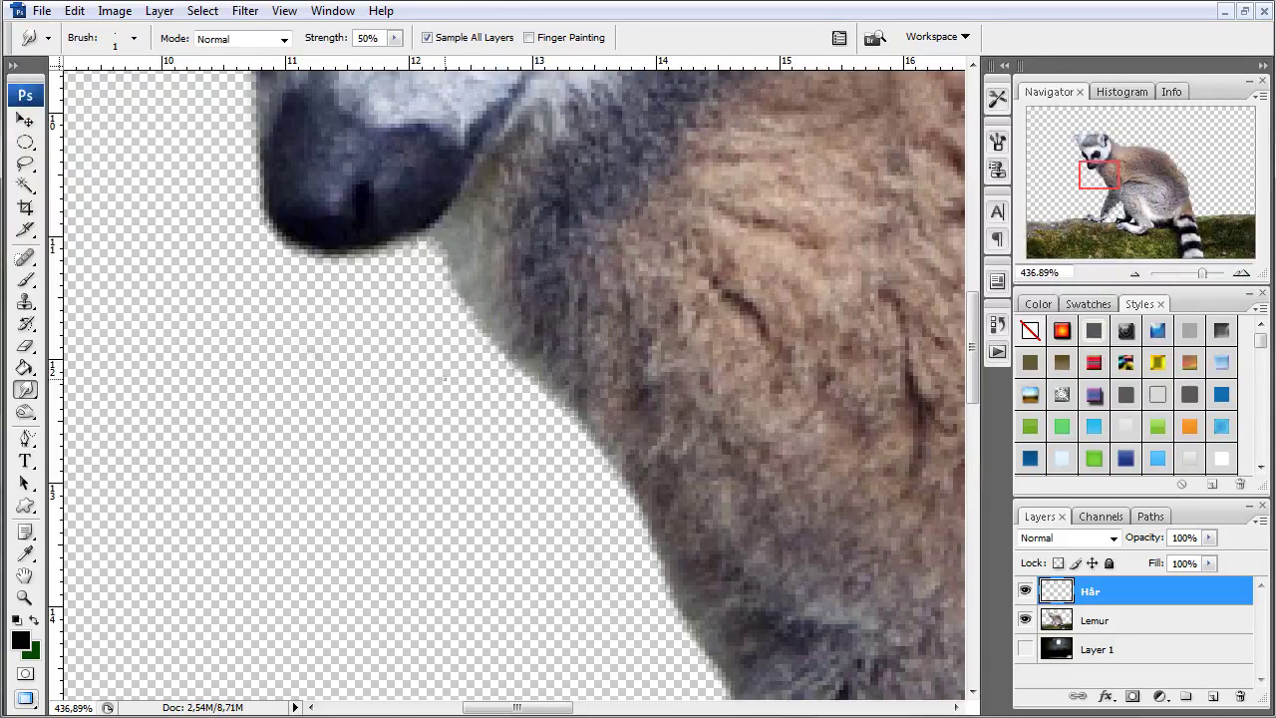
{"action": "left_click_drag", "start_coordinate": [466, 290], "coordinate": [457, 302]}
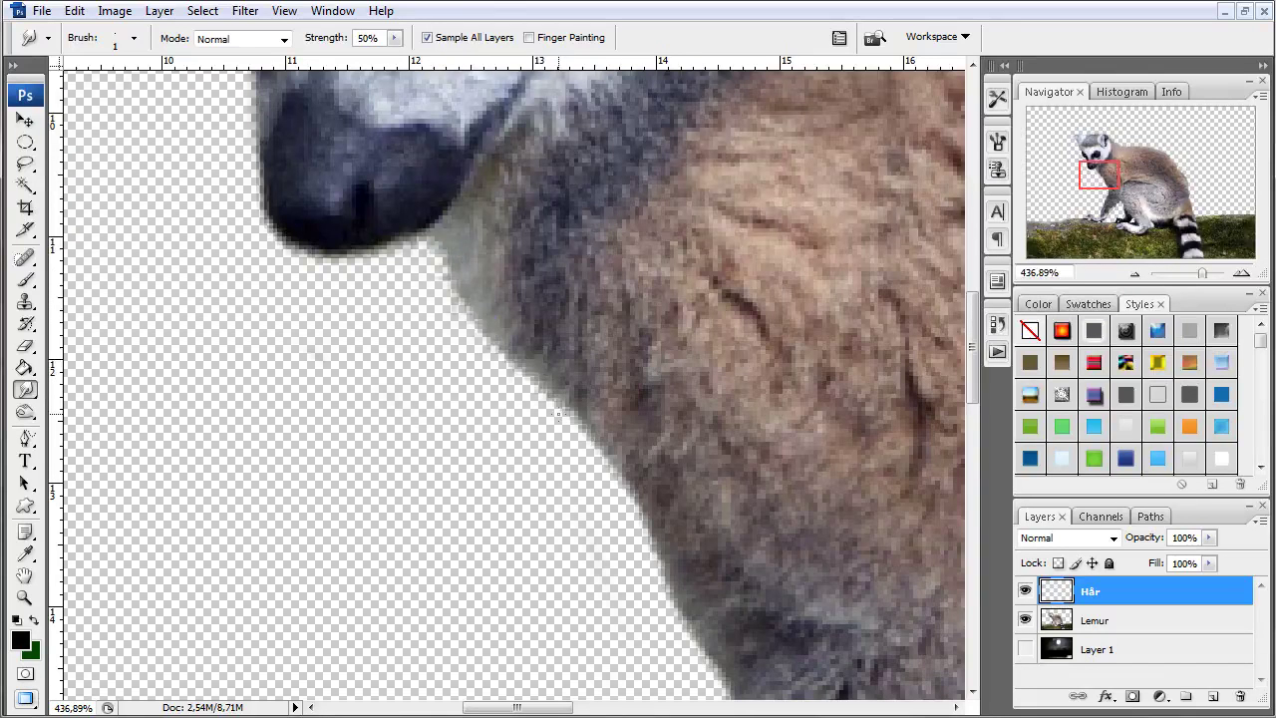
{"action": "left_click_drag", "start_coordinate": [602, 435], "coordinate": [638, 496]}
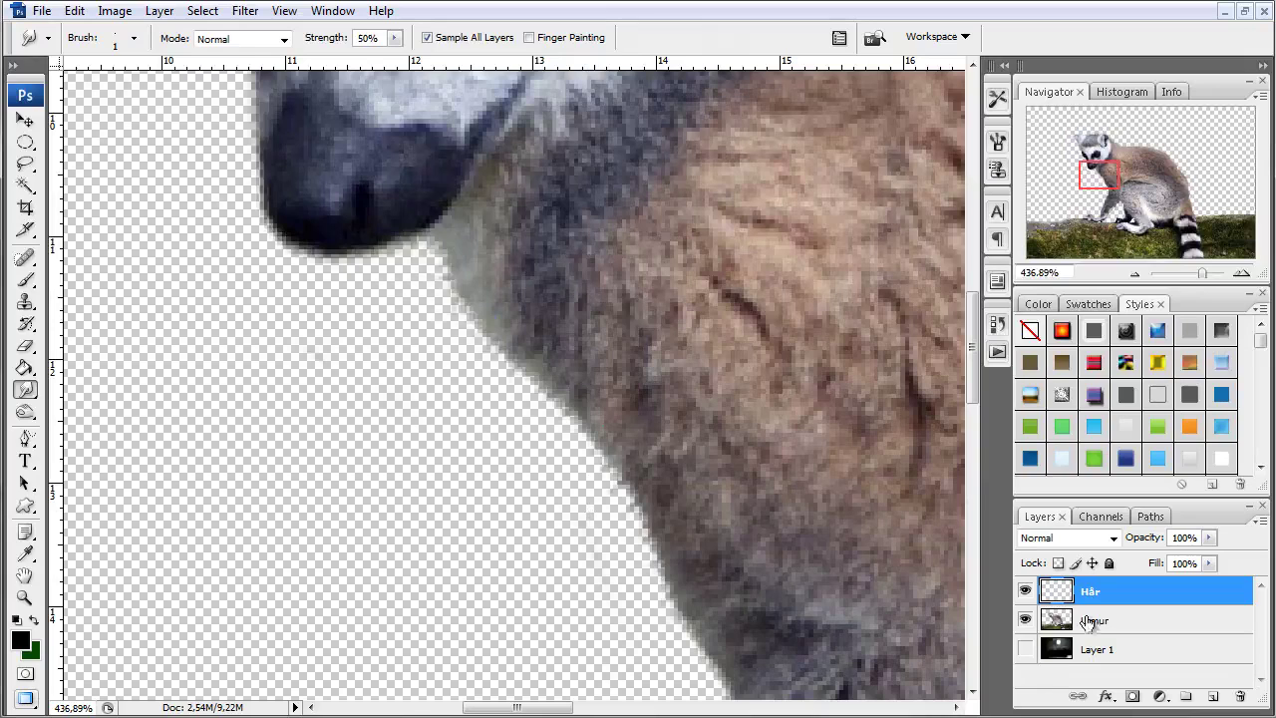
Show the night-sky layer and bring the back fur near the moon into view
{"action": "left_click", "coordinate": [1024, 649]}
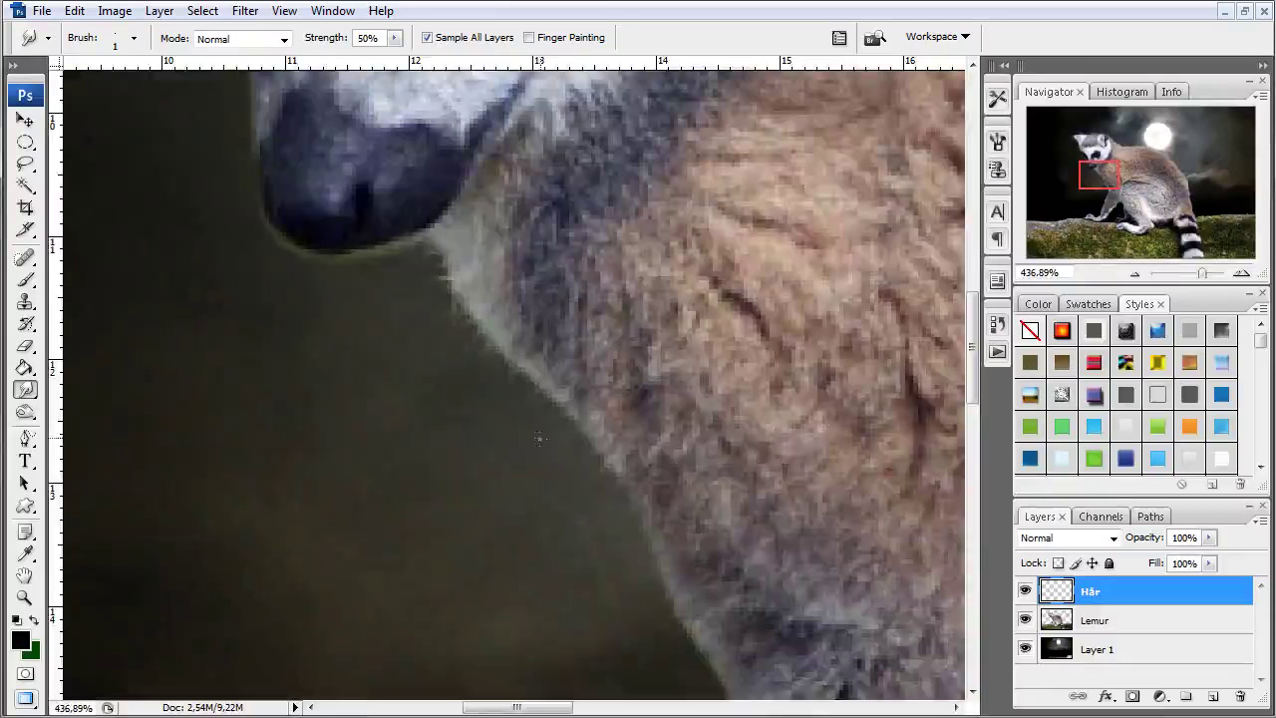
{"action": "scroll", "coordinate": [394, 428], "scroll_direction": "down", "scroll_amount": 5}
{"action": "scroll", "coordinate": [394, 429], "scroll_direction": "down", "scroll_amount": 3}
{"action": "scroll", "coordinate": [393, 429], "scroll_direction": "down", "scroll_amount": 1}
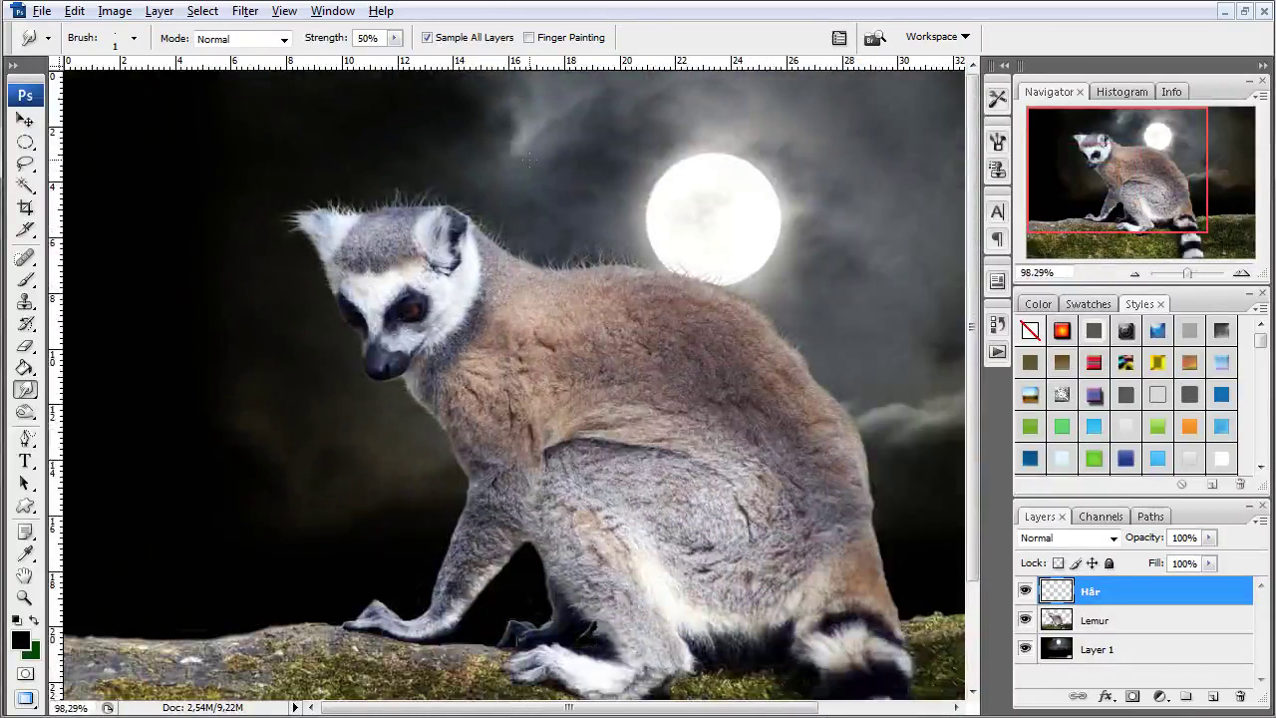
{"action": "scroll", "coordinate": [440, 217], "scroll_direction": "up", "scroll_amount": 3}
{"action": "scroll", "coordinate": [439, 217], "scroll_direction": "up", "scroll_amount": 3}
{"action": "scroll", "coordinate": [439, 217], "scroll_direction": "up", "scroll_amount": 2}
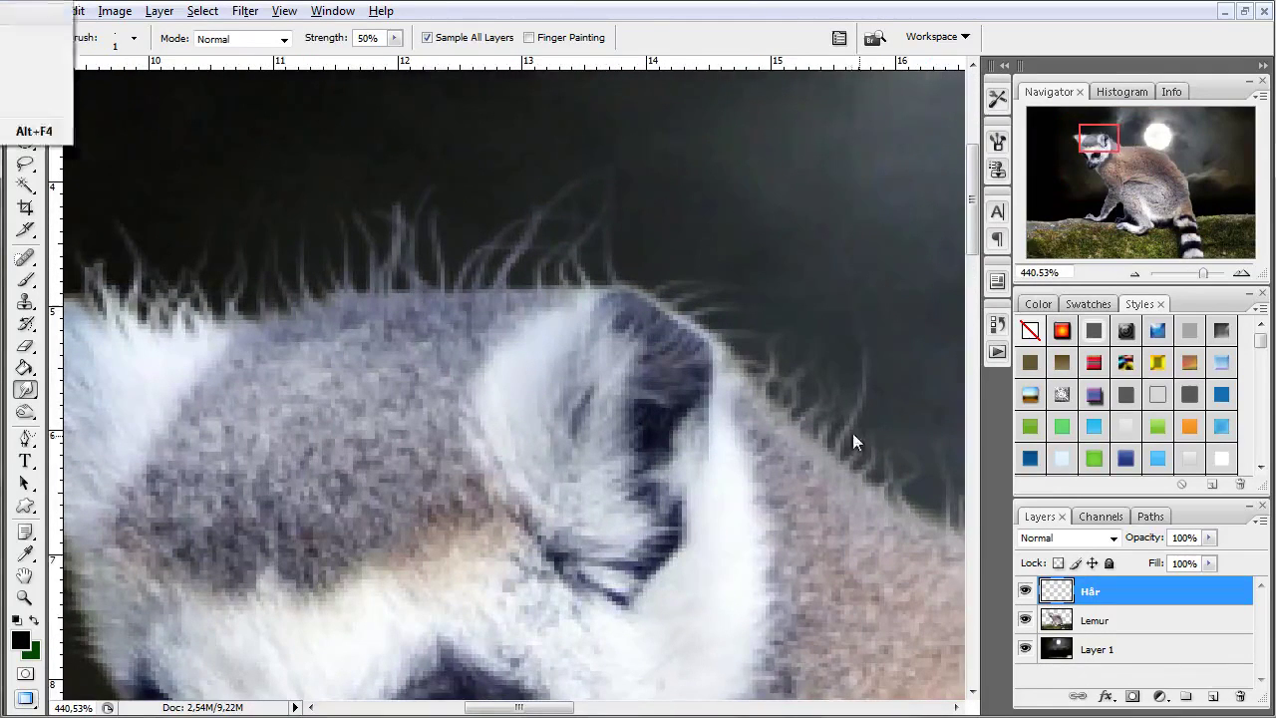
{"action": "left_click_drag", "start_coordinate": [852, 441], "coordinate": [385, 369]}
{"action": "left_click_drag", "start_coordinate": [546, 369], "coordinate": [507, 316]}
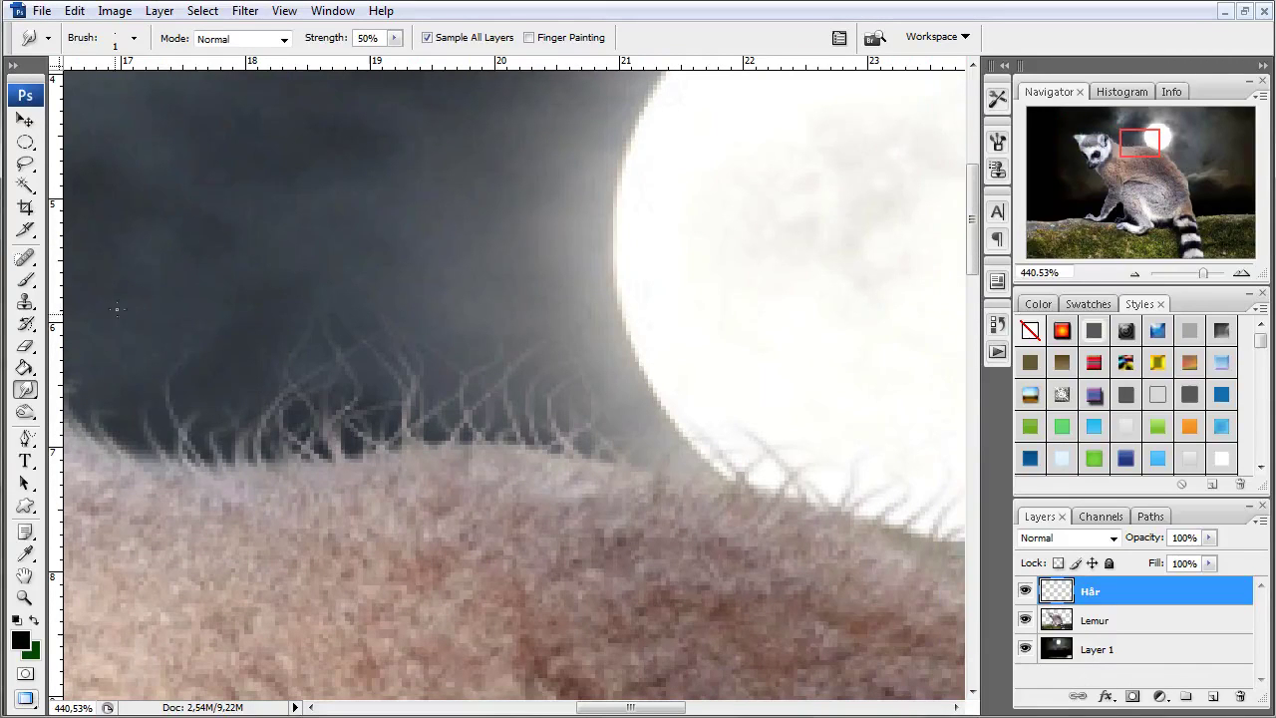
Erase the curly stray hairs above the back fur with a 36 px eraser
{"action": "left_click", "coordinate": [25, 345]}
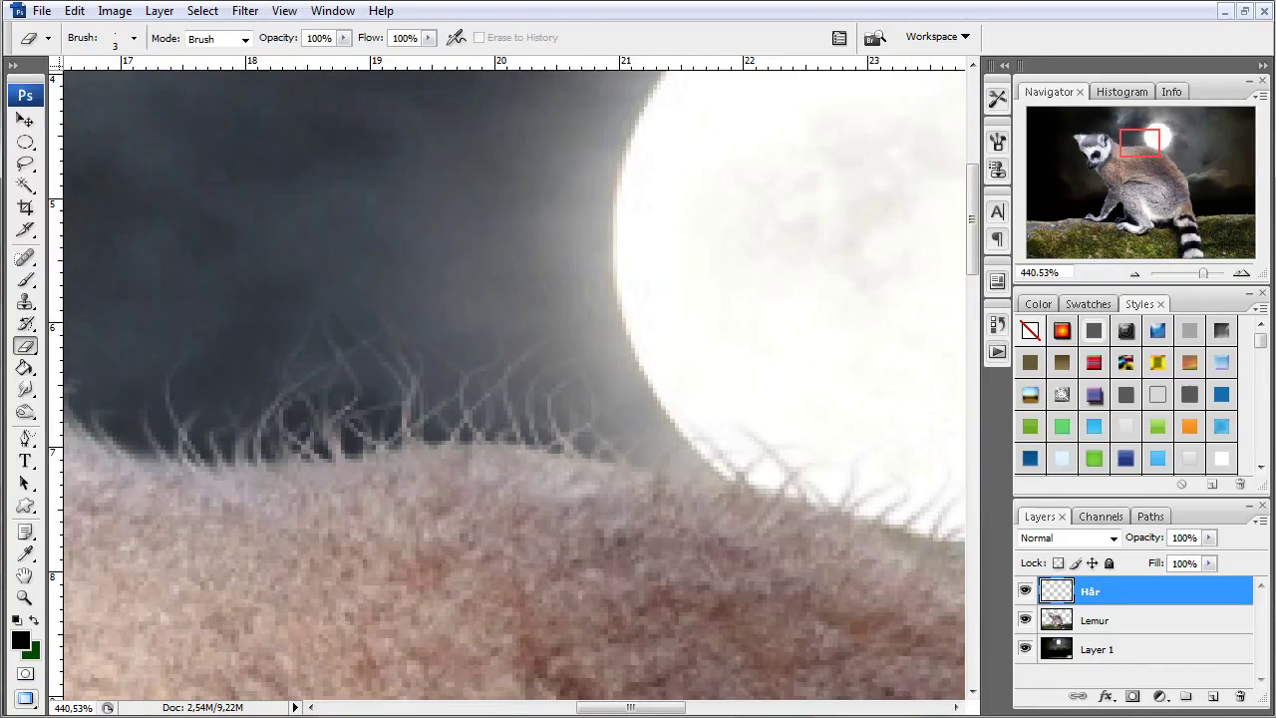
{"action": "left_click", "coordinate": [133, 38]}
{"action": "left_click_drag", "start_coordinate": [32, 92], "coordinate": [72, 93]}
{"action": "key", "text": "Return"}
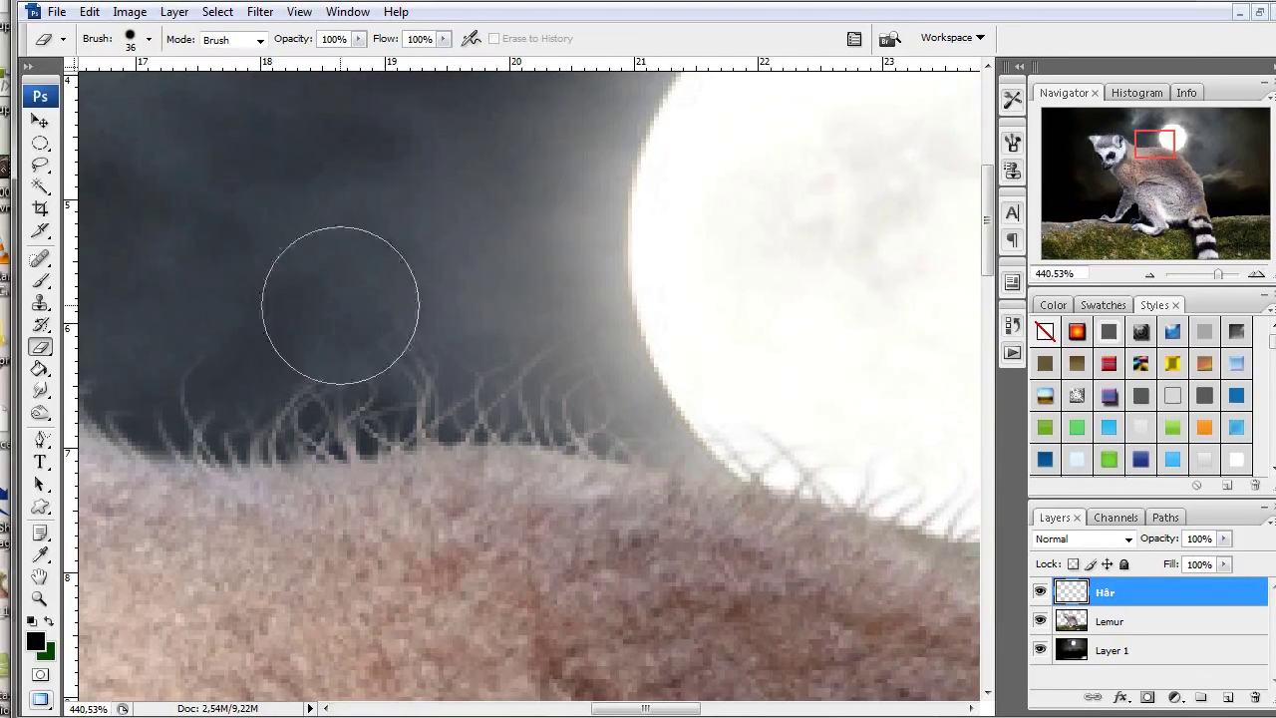
{"action": "mouse_move", "coordinate": [721, 322]}
{"action": "left_mouse_down"}
{"action": "mouse_move", "coordinate": [512, 322]}
{"action": "mouse_move", "coordinate": [239, 348]}
{"action": "mouse_move", "coordinate": [532, 341]}
{"action": "mouse_move", "coordinate": [728, 376]}
{"action": "mouse_move", "coordinate": [900, 313]}
{"action": "left_mouse_up"}
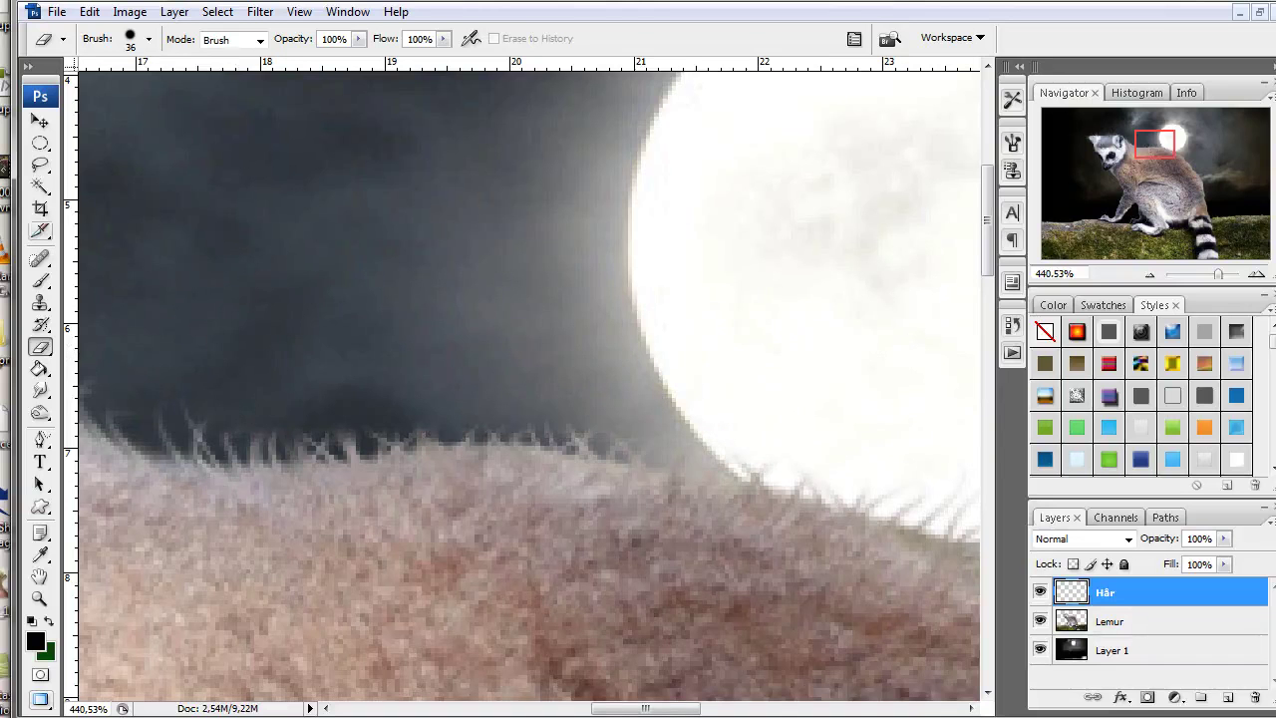
{"action": "left_click_drag", "start_coordinate": [408, 336], "coordinate": [650, 419]}
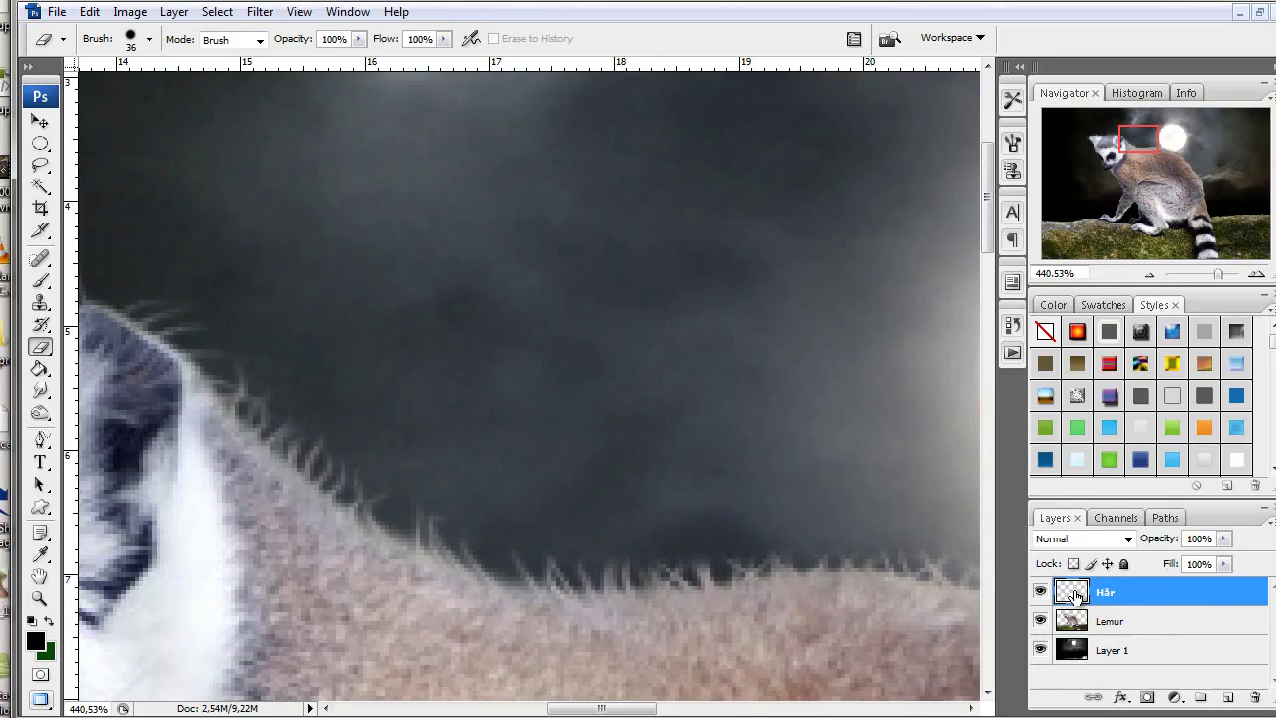
Check the smudged hair edge by hiding and re-showing the night-sky layer
{"action": "left_click", "coordinate": [40, 390]}
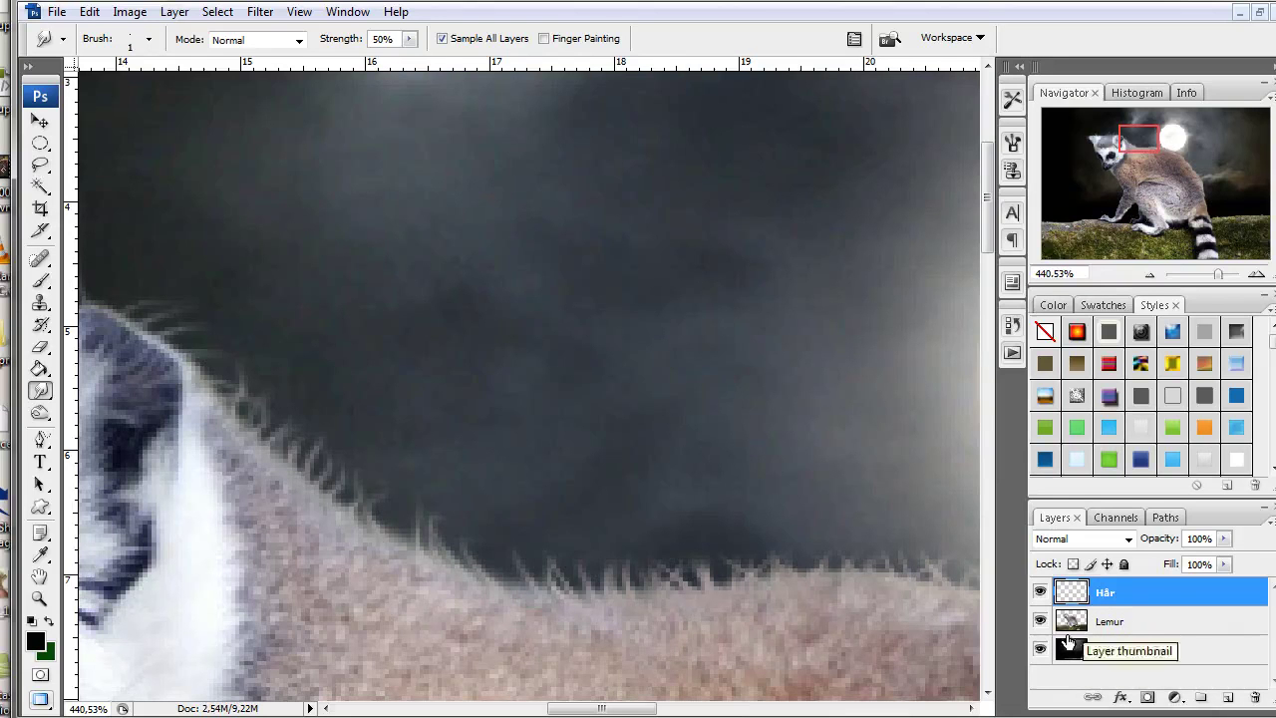
{"action": "left_click", "coordinate": [1039, 650]}
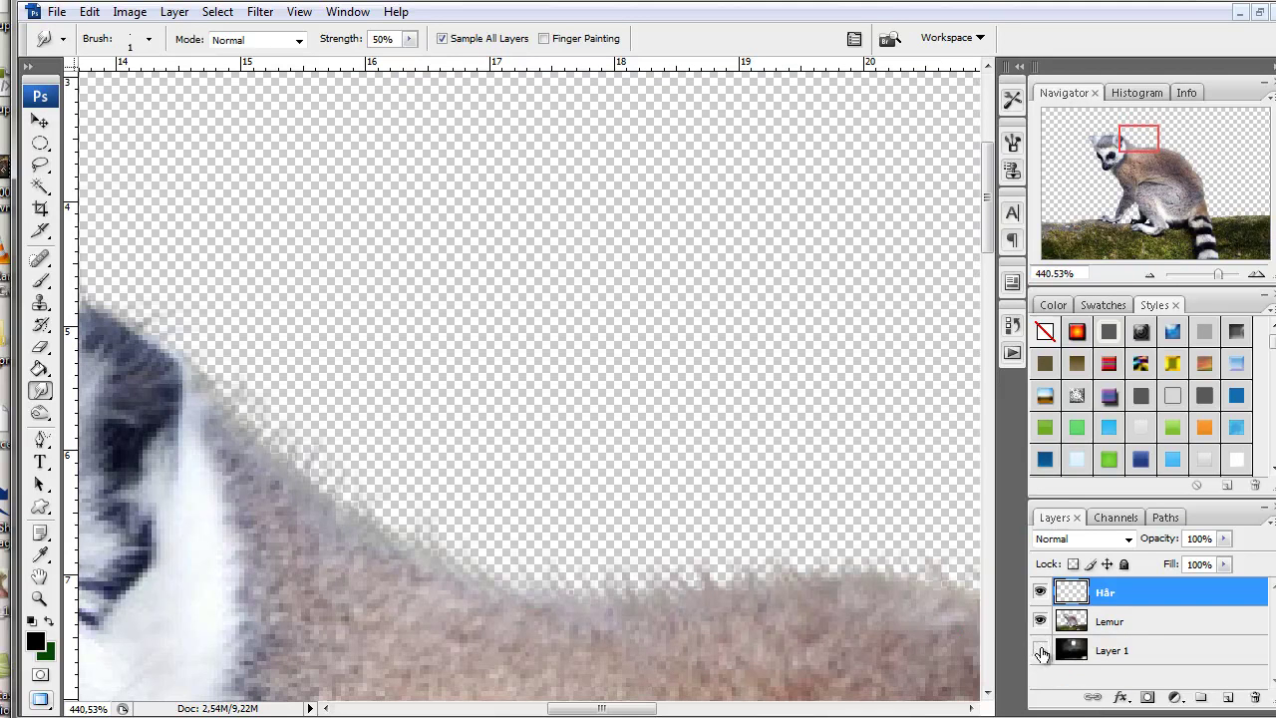
{"action": "left_click", "coordinate": [1039, 650]}
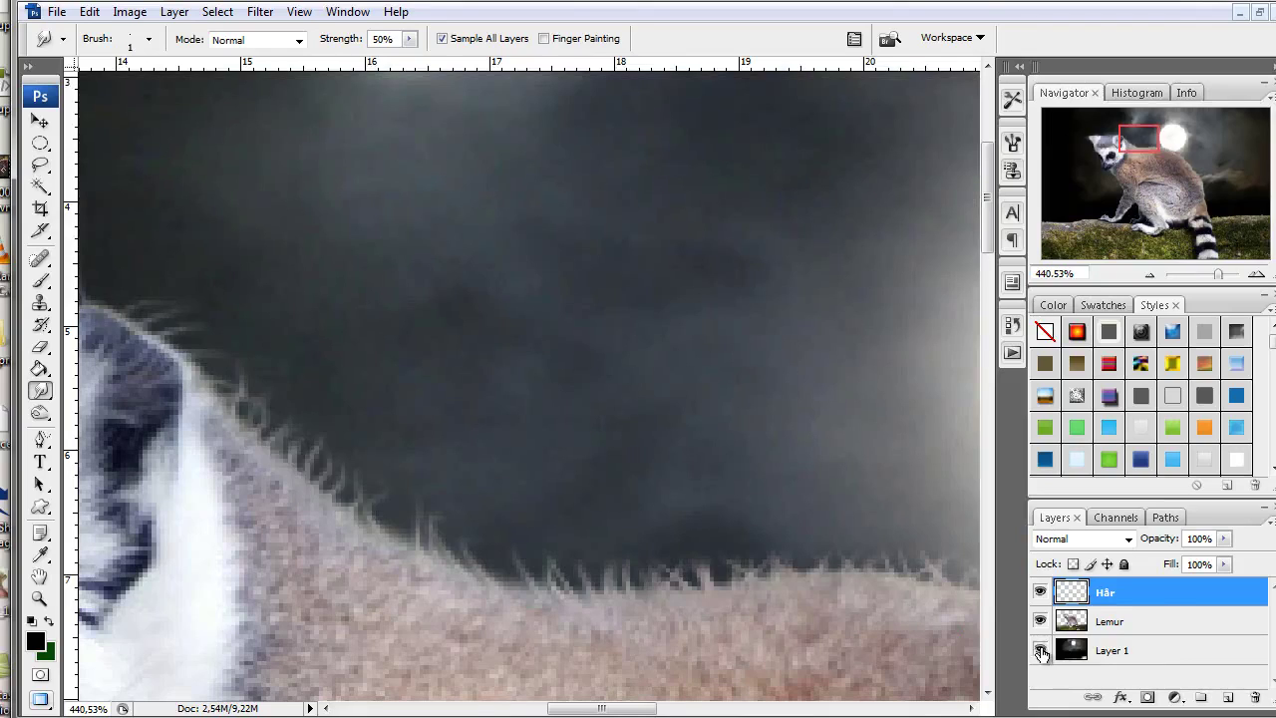
{"action": "scroll", "coordinate": [233, 327], "scroll_direction": "down", "scroll_amount": 3}
{"action": "scroll", "coordinate": [290, 336], "scroll_direction": "down", "scroll_amount": 2}
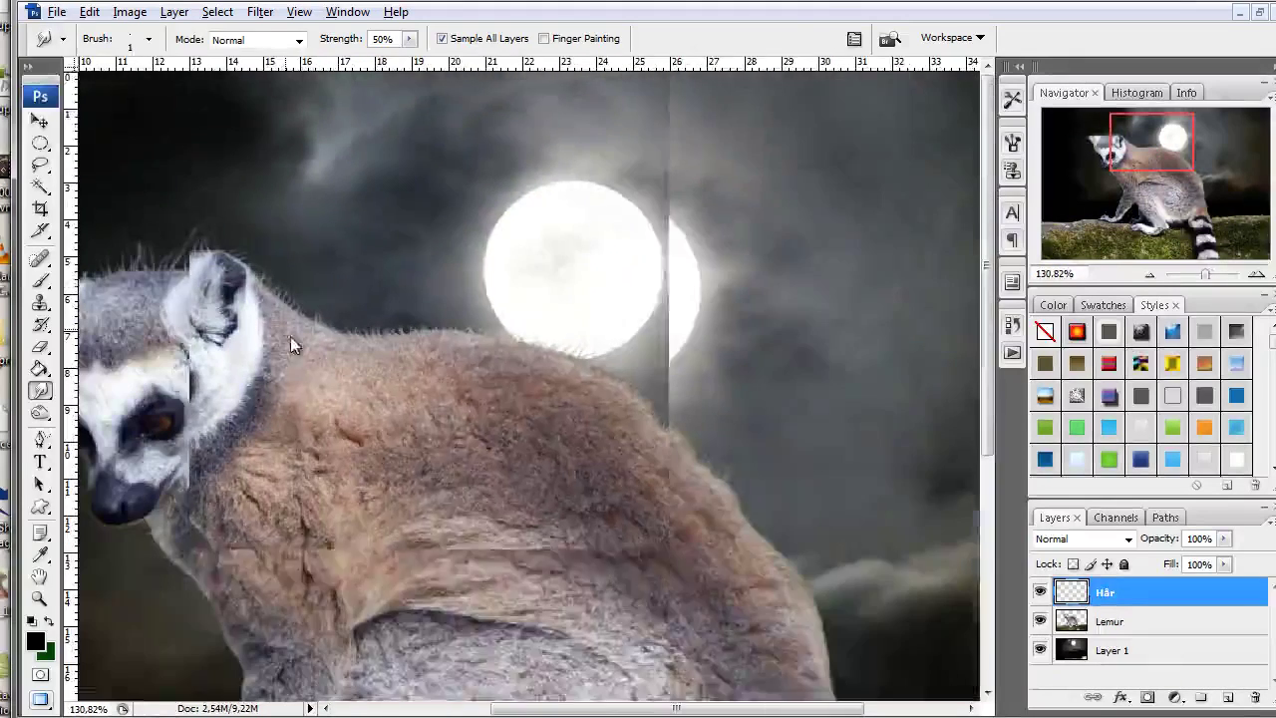
{"action": "scroll", "coordinate": [407, 364], "scroll_direction": "down", "scroll_amount": 2}
{"action": "scroll", "coordinate": [335, 241], "scroll_direction": "up", "scroll_amount": 1}
{"action": "scroll", "coordinate": [335, 241], "scroll_direction": "up", "scroll_amount": 2}
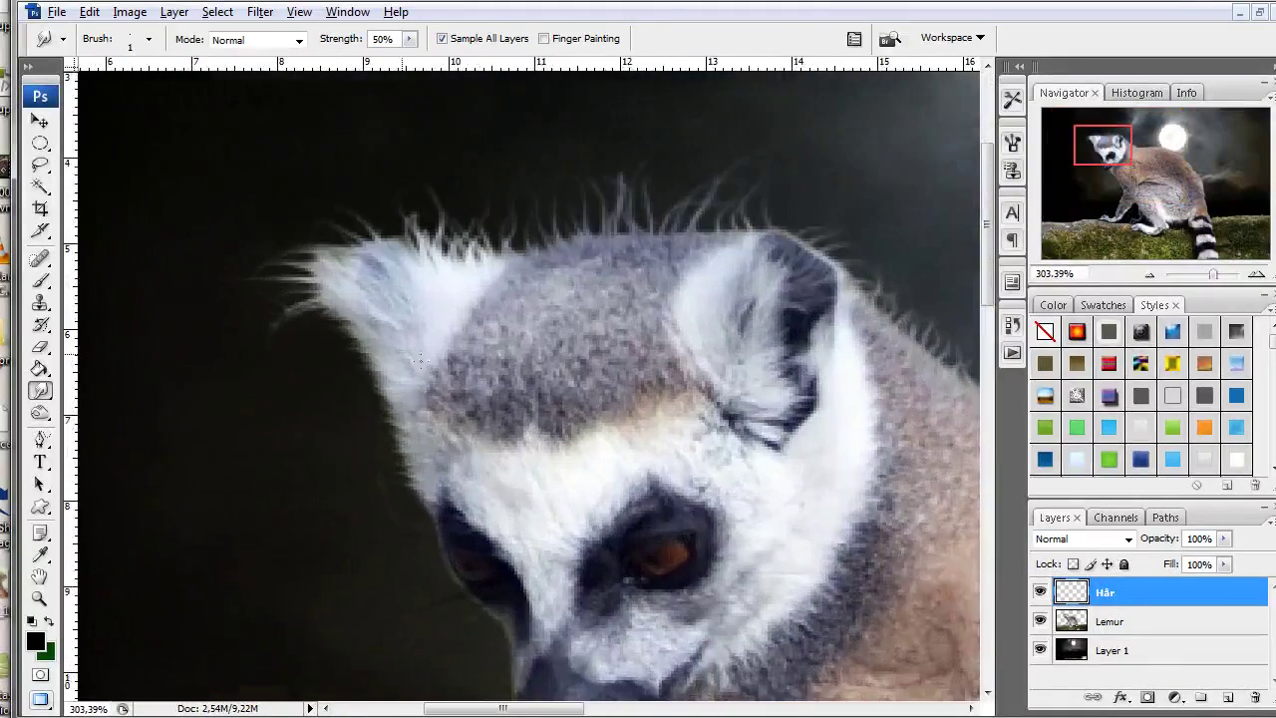
{"action": "scroll", "coordinate": [335, 241], "scroll_direction": "up", "scroll_amount": 1}
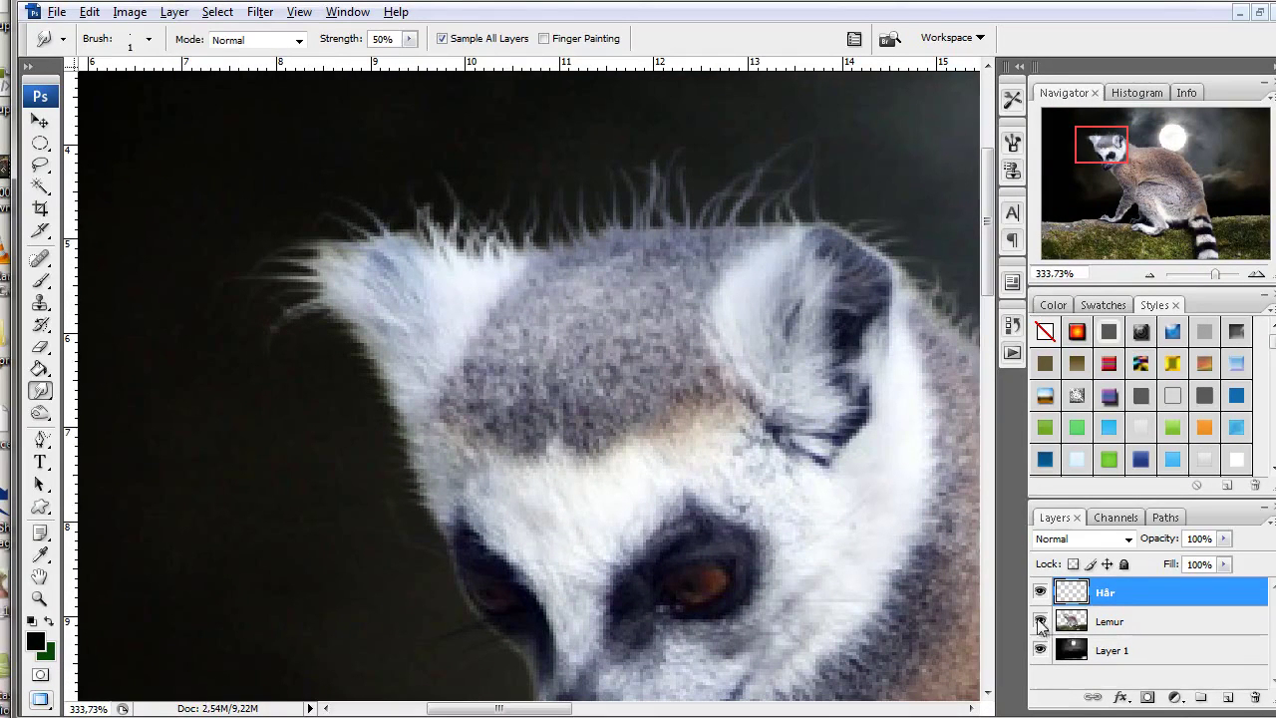
Try erasing the ear's upper-left hairs, undo it, and hide the Lemur layer
{"action": "left_click", "coordinate": [40, 346]}
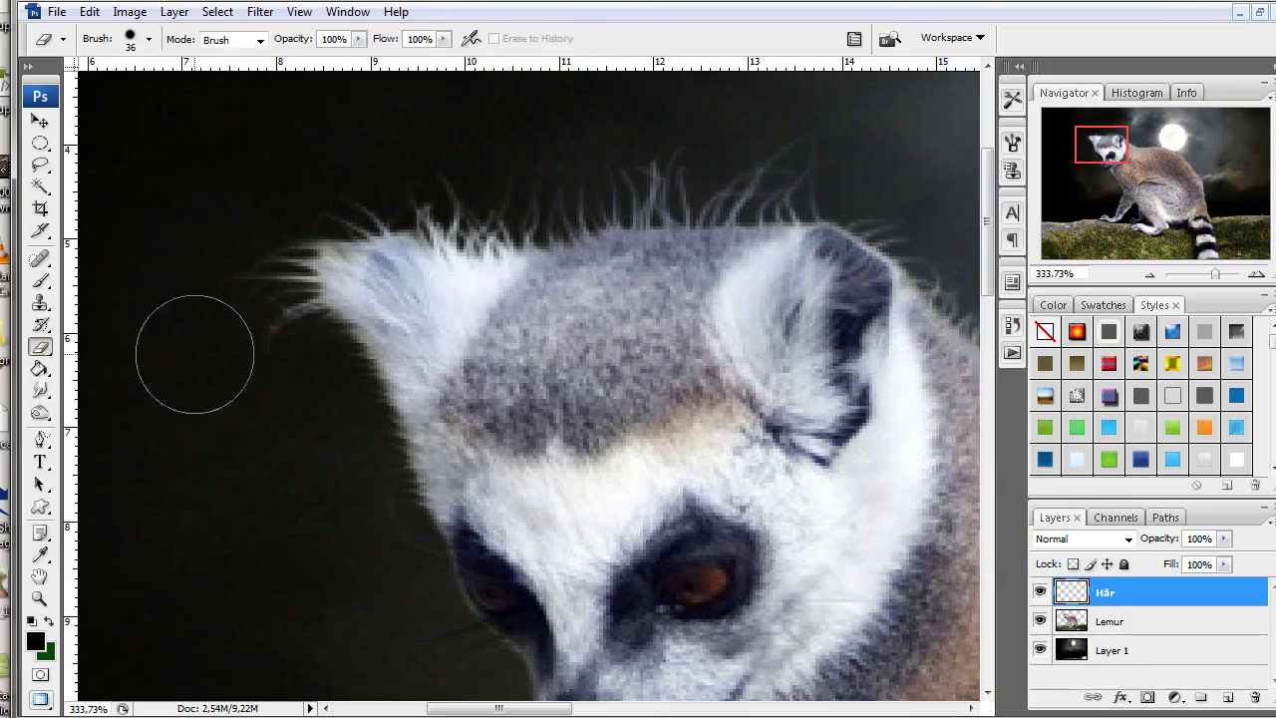
{"action": "mouse_move", "coordinate": [270, 270]}
{"action": "left_mouse_down"}
{"action": "mouse_move", "coordinate": [426, 214]}
{"action": "mouse_move", "coordinate": [365, 276]}
{"action": "left_mouse_up"}
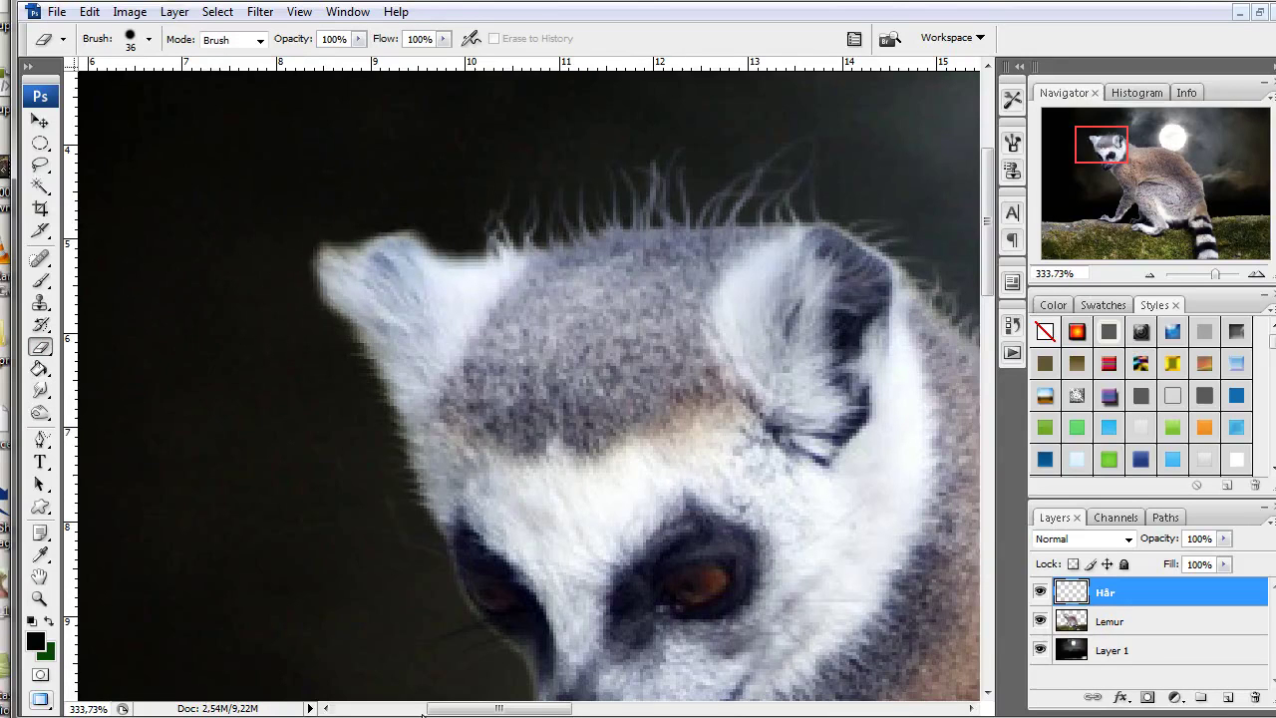
{"action": "key", "text": "ctrl+z"}
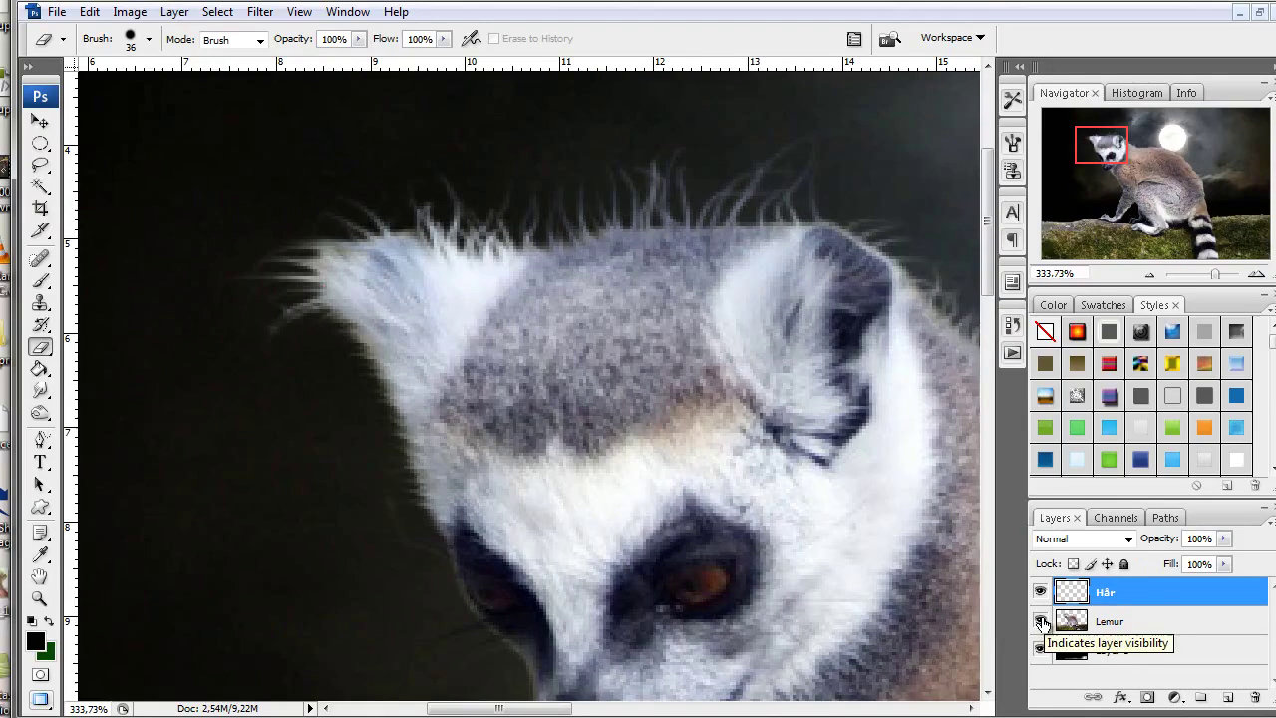
{"action": "left_click", "coordinate": [1039, 621]}
Erase the painted hair strokes nearest the moon on the Hår layer
{"action": "mouse_move", "coordinate": [774, 452]}
{"action": "left_mouse_down"}
{"action": "mouse_move", "coordinate": [376, 453]}
{"action": "mouse_move", "coordinate": [415, 489]}
{"action": "left_mouse_up"}
{"action": "key", "text": "ctrl+0"}
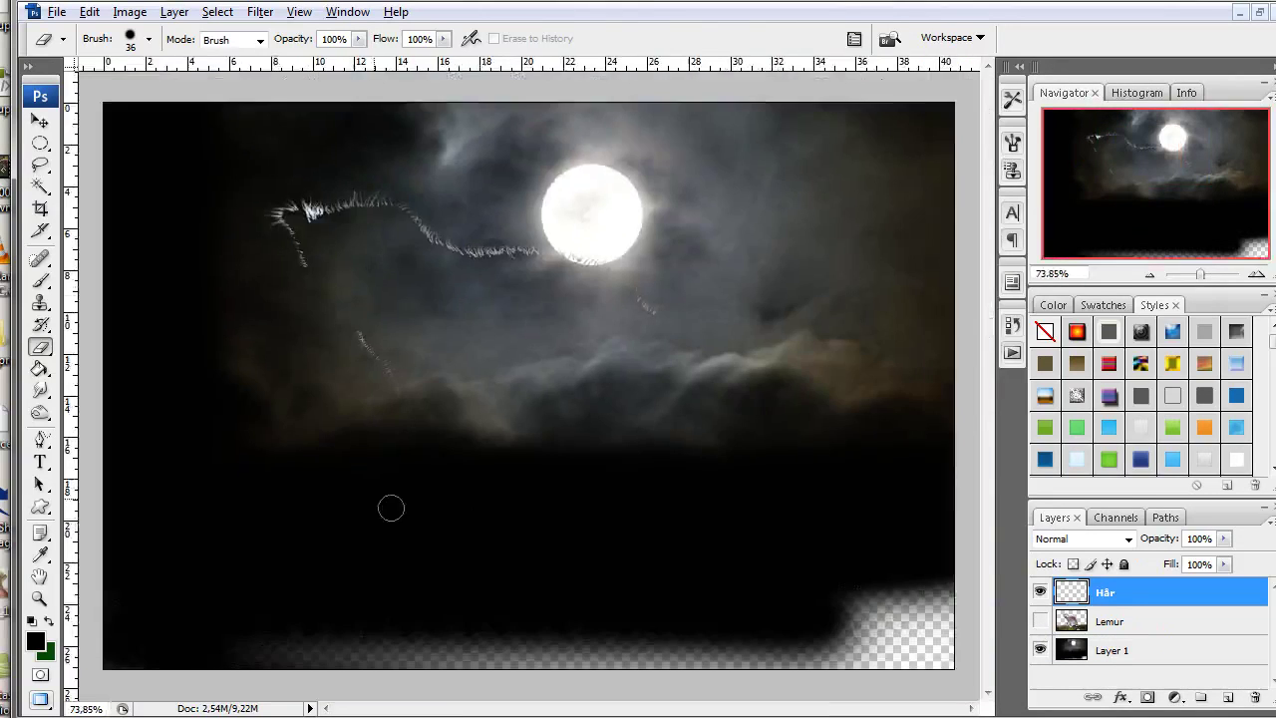
{"action": "scroll", "coordinate": [362, 236], "scroll_direction": "up", "scroll_amount": 2}
{"action": "scroll", "coordinate": [265, 105], "scroll_direction": "up", "scroll_amount": 2}
{"action": "scroll", "coordinate": [265, 105], "scroll_direction": "up", "scroll_amount": 2}
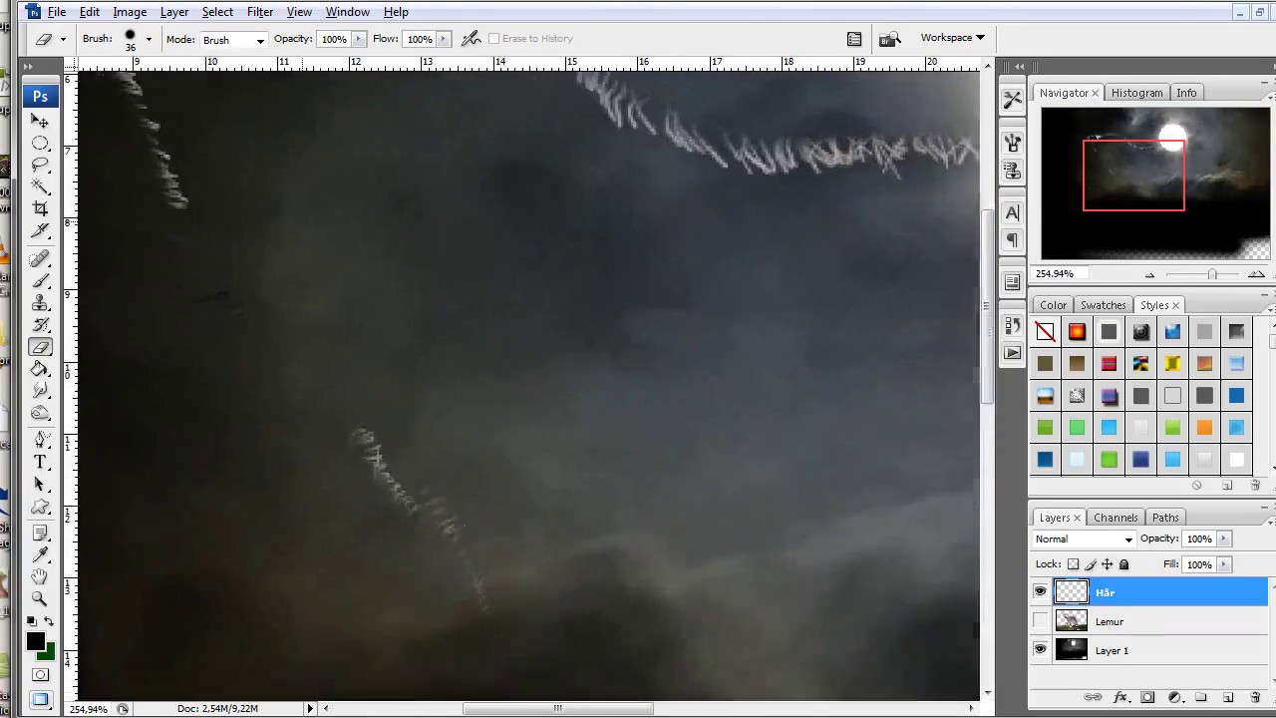
{"action": "left_click_drag", "start_coordinate": [429, 200], "coordinate": [788, 601]}
{"action": "left_click_drag", "start_coordinate": [709, 436], "coordinate": [677, 276]}
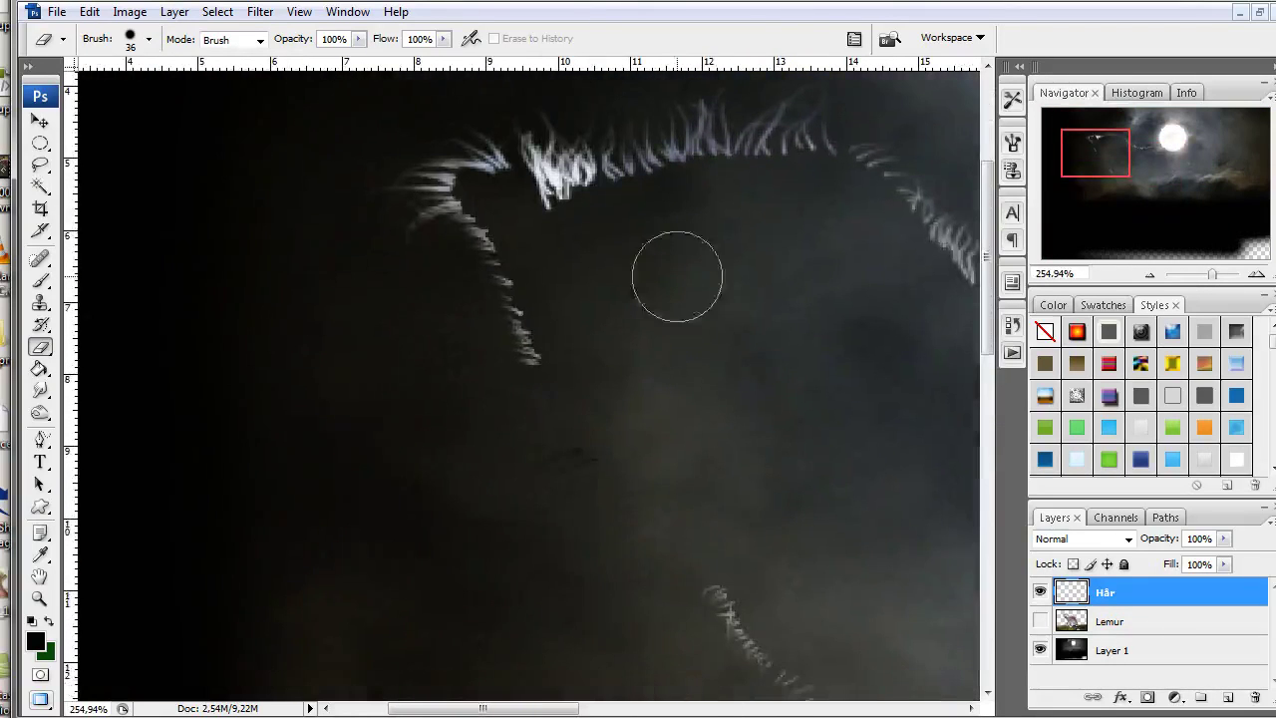
{"action": "left_click_drag", "start_coordinate": [897, 299], "coordinate": [532, 385]}
{"action": "left_click_drag", "start_coordinate": [697, 398], "coordinate": [594, 413]}
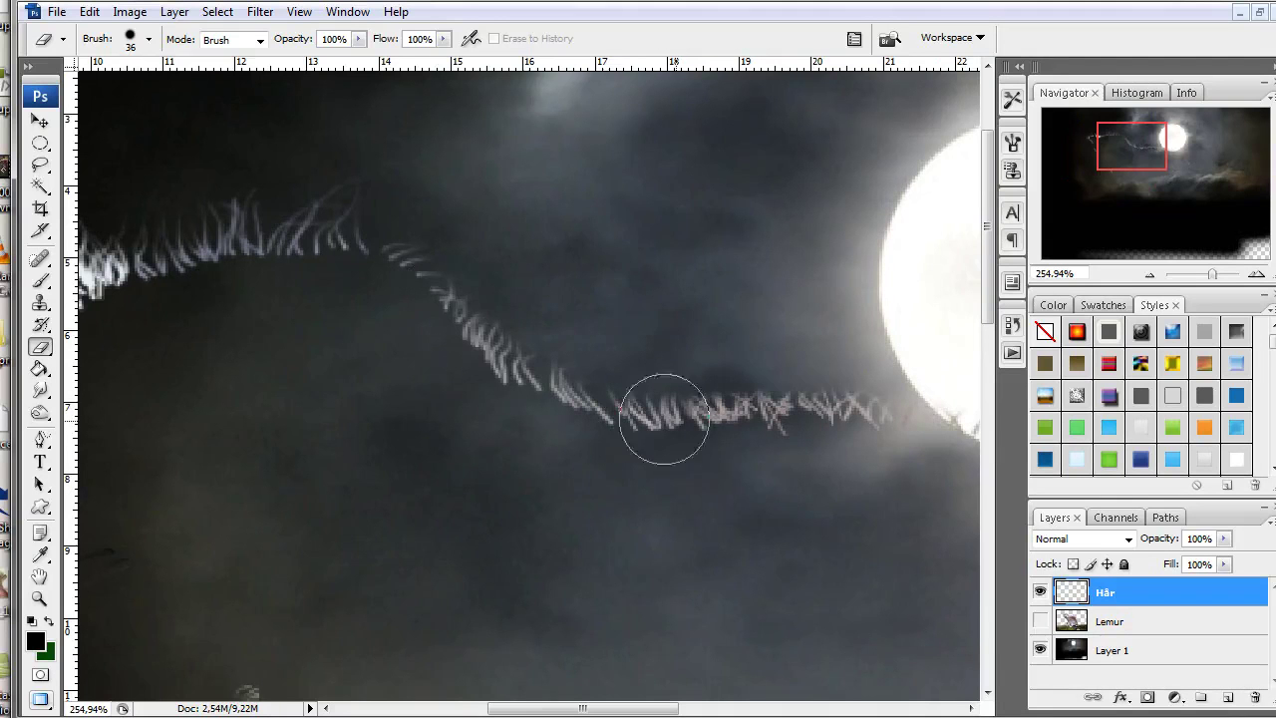
{"action": "mouse_move", "coordinate": [873, 411]}
{"action": "left_mouse_down"}
{"action": "mouse_move", "coordinate": [740, 392]}
{"action": "mouse_move", "coordinate": [652, 415]}
{"action": "left_mouse_up"}
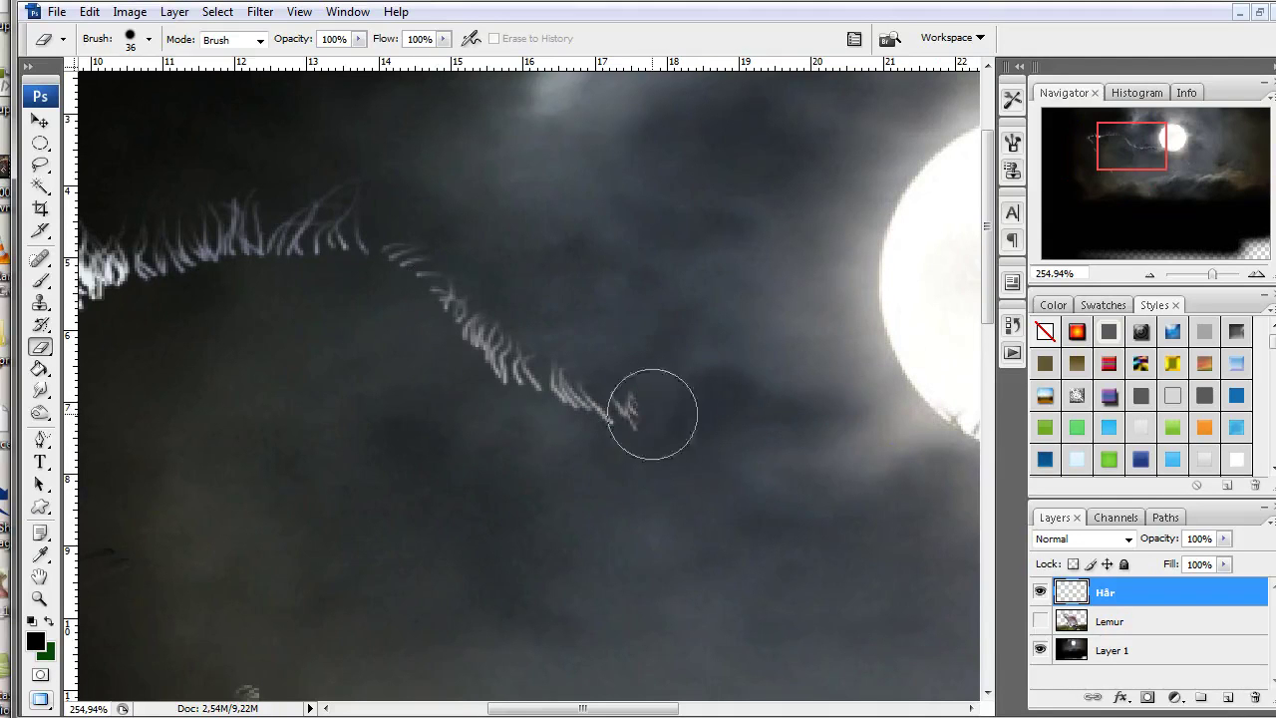
Show the Lemur layer again, return to Smudge, and hide the night-sky layer
{"action": "left_click", "coordinate": [1039, 621]}
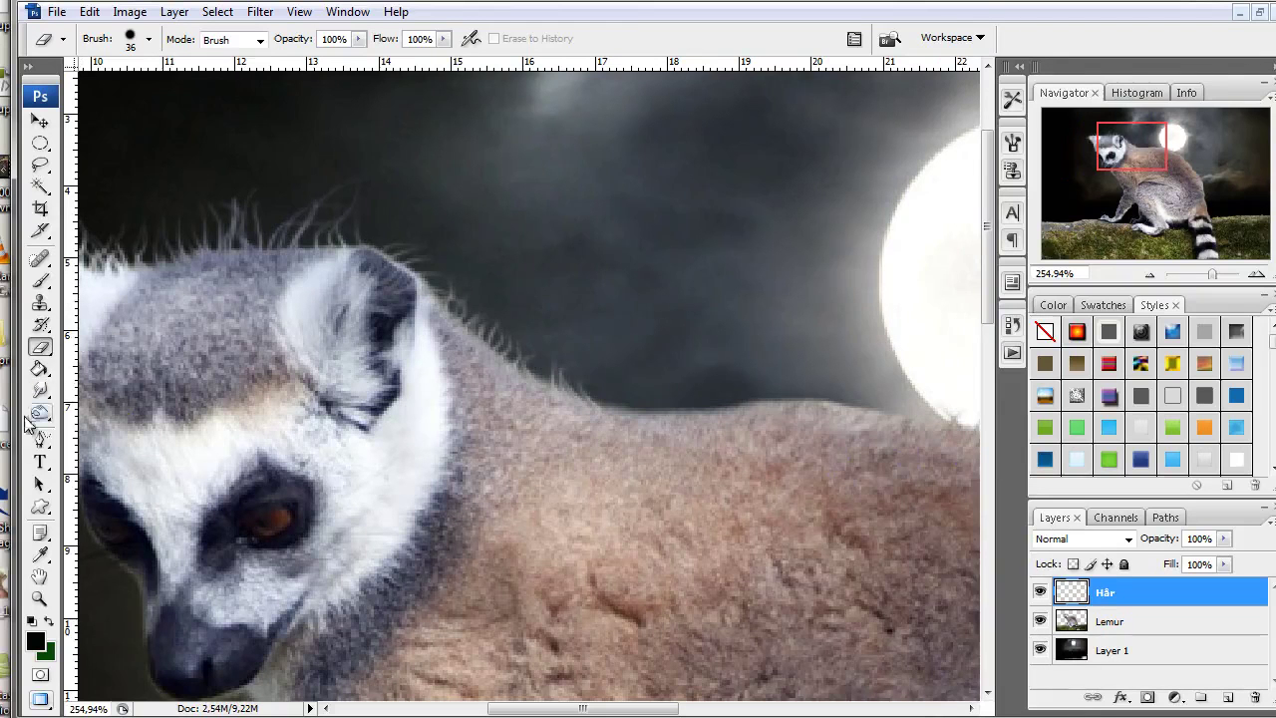
{"action": "left_click", "coordinate": [40, 389]}
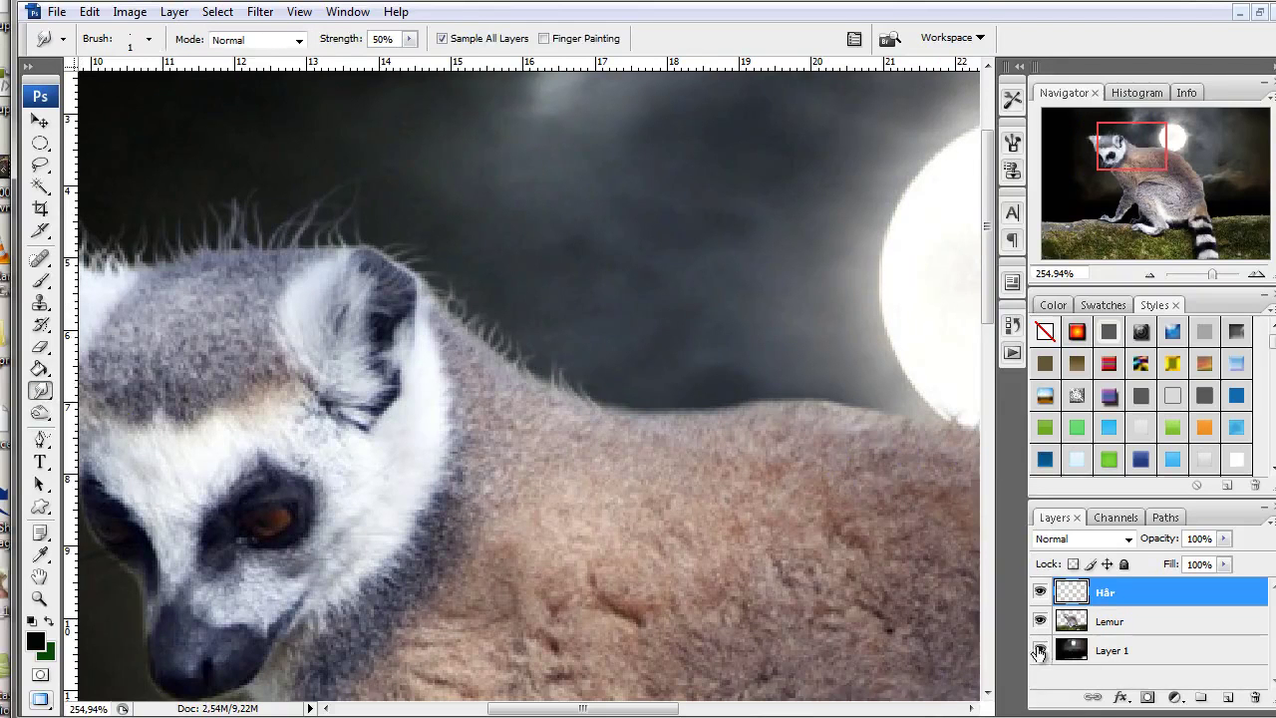
{"action": "left_click", "coordinate": [1039, 649]}
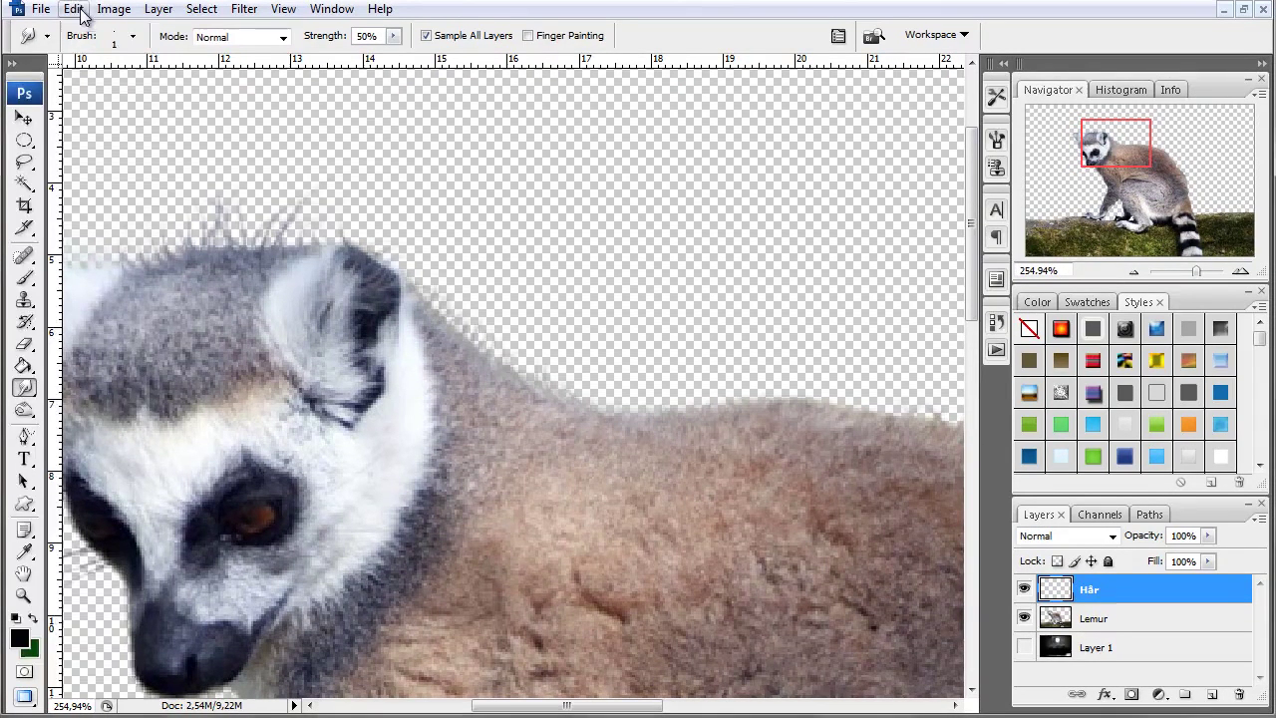
Set the Transparency & Gamut grid colours to Dark in Preferences
{"action": "left_click", "coordinate": [79, 14]}
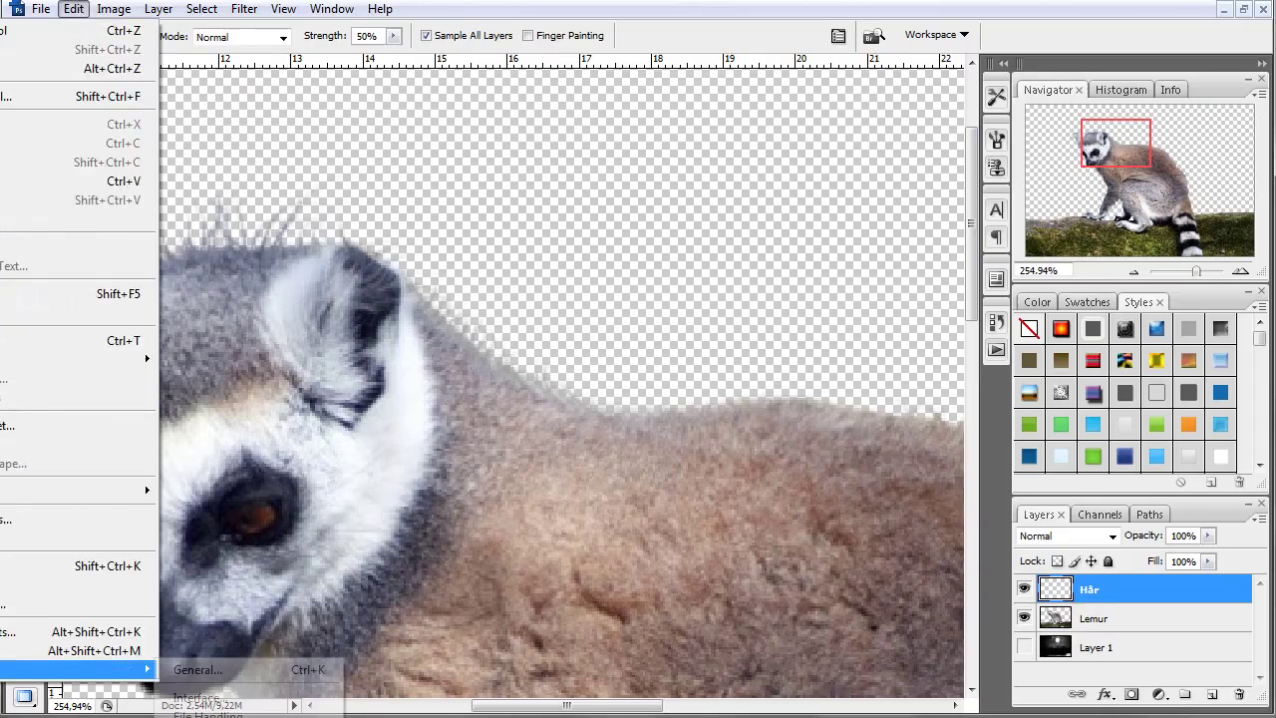
{"action": "left_click", "coordinate": [228, 677]}
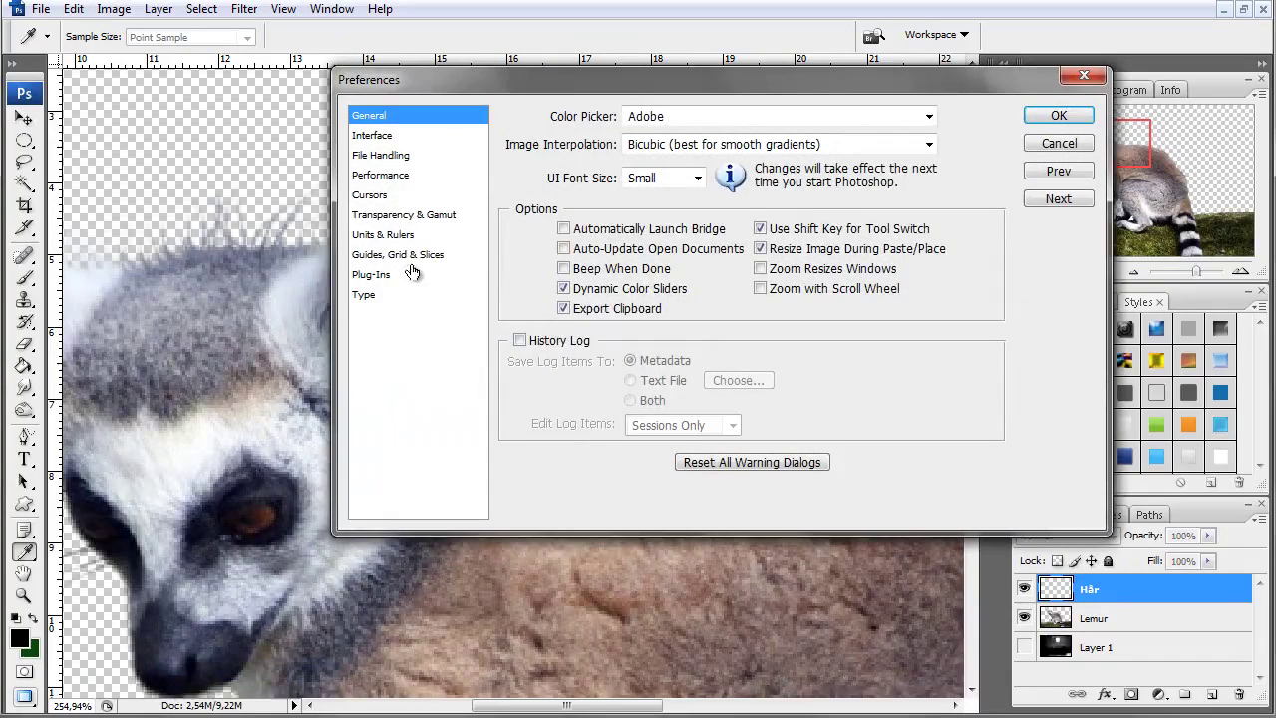
{"action": "left_click", "coordinate": [396, 140]}
{"action": "left_click", "coordinate": [396, 157]}
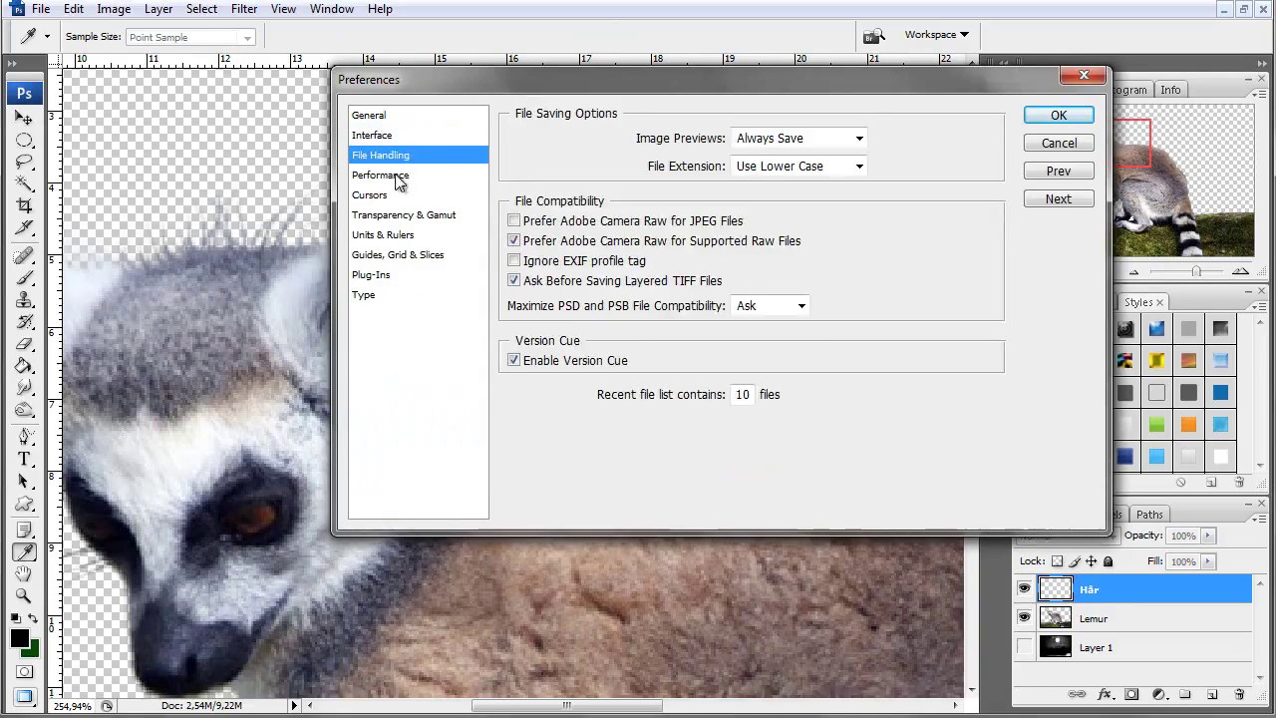
{"action": "left_click", "coordinate": [371, 177]}
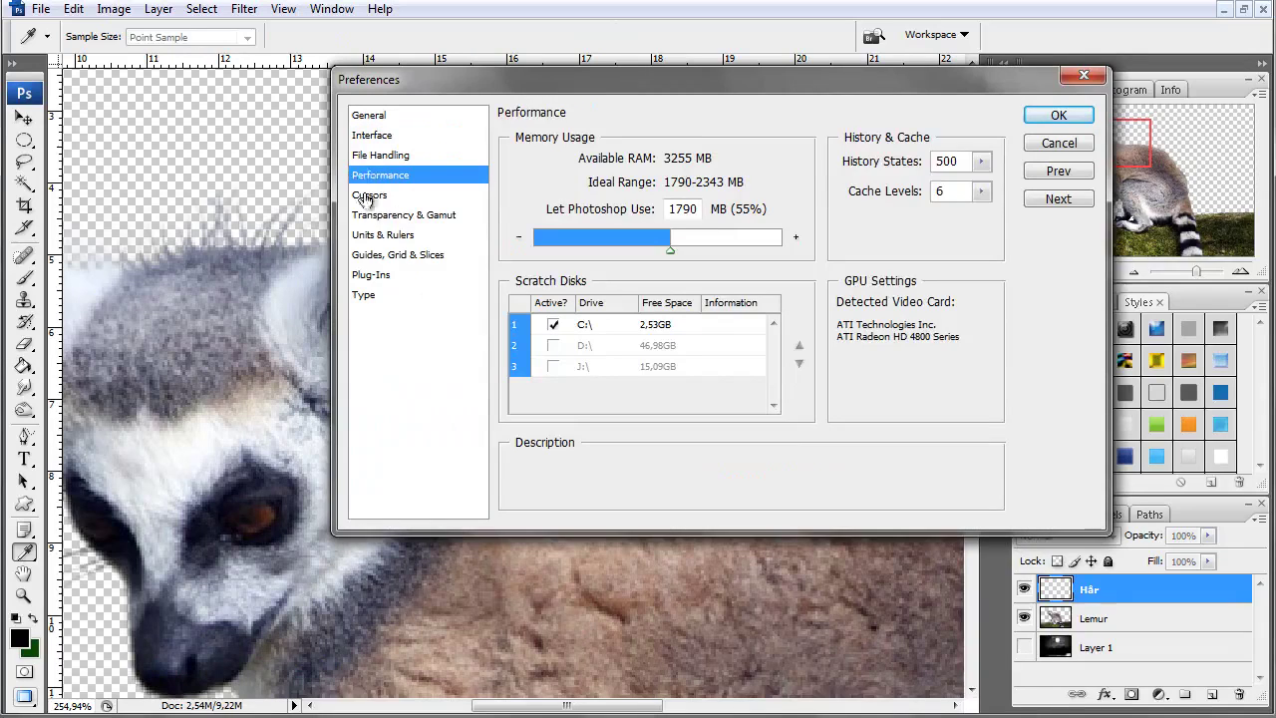
{"action": "left_click", "coordinate": [381, 196]}
{"action": "left_click", "coordinate": [386, 215]}
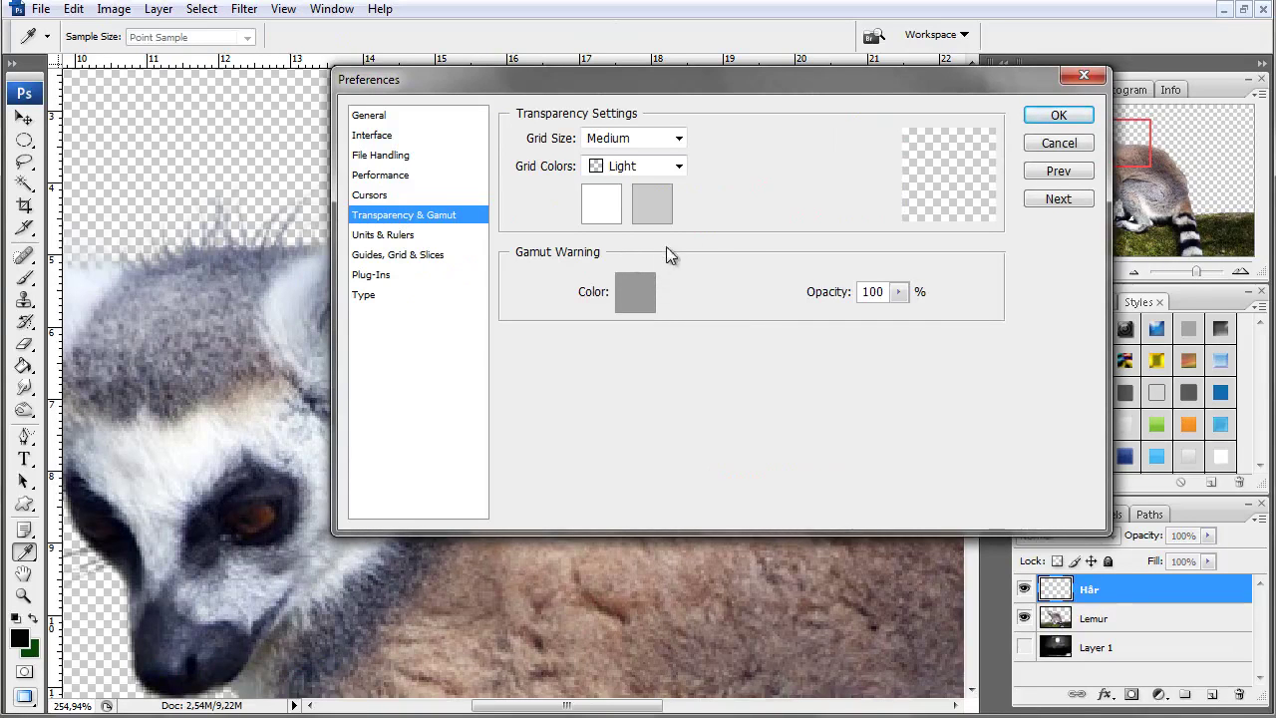
{"action": "left_click", "coordinate": [660, 169]}
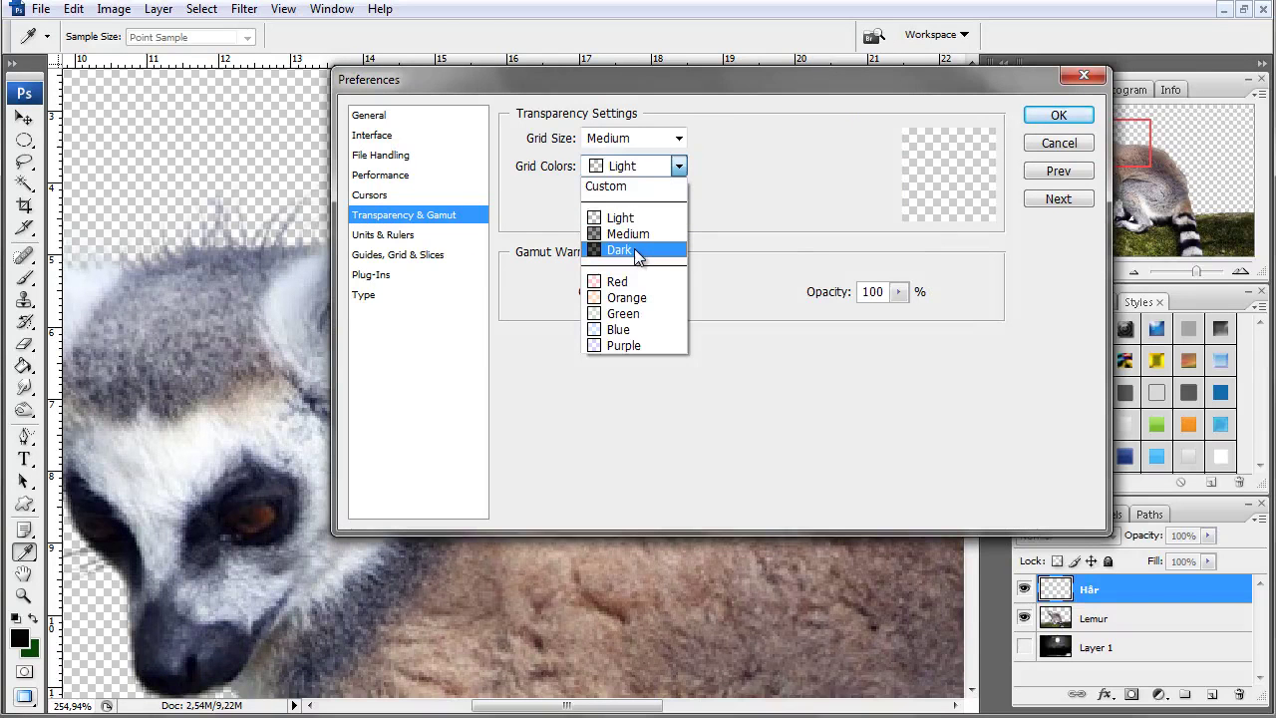
{"action": "left_click", "coordinate": [634, 249]}
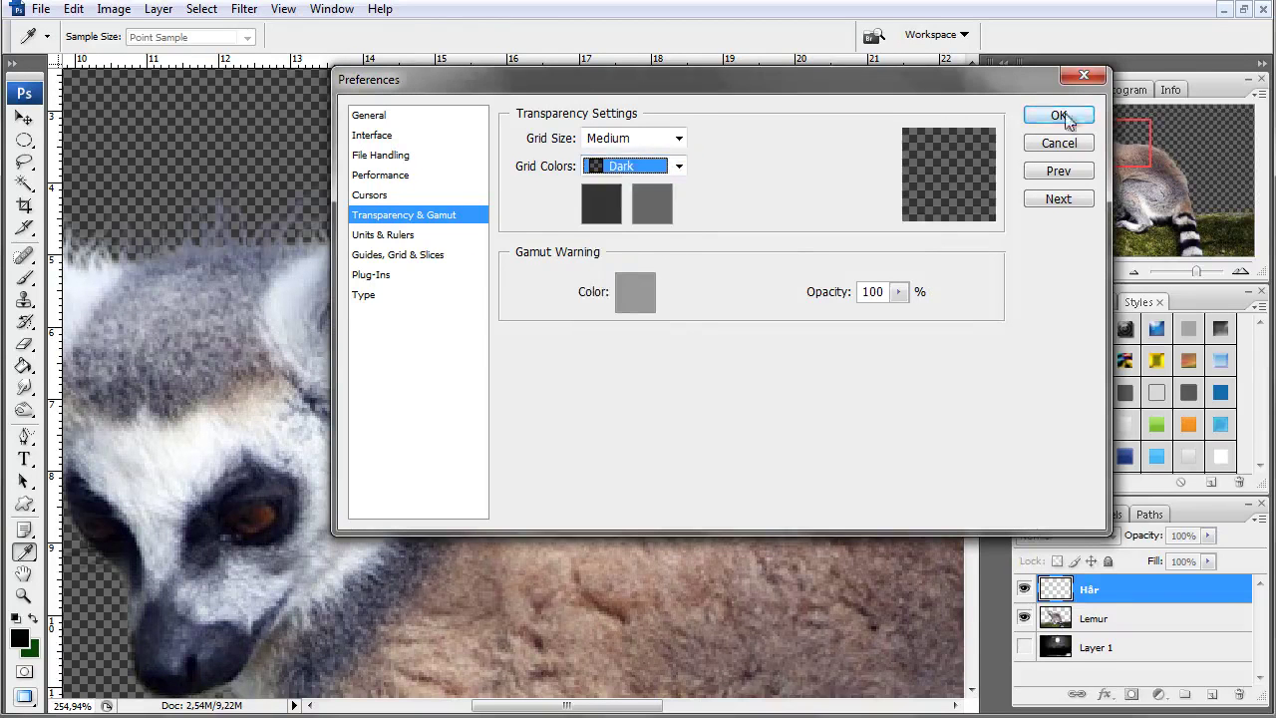
{"action": "left_click", "coordinate": [1059, 114]}
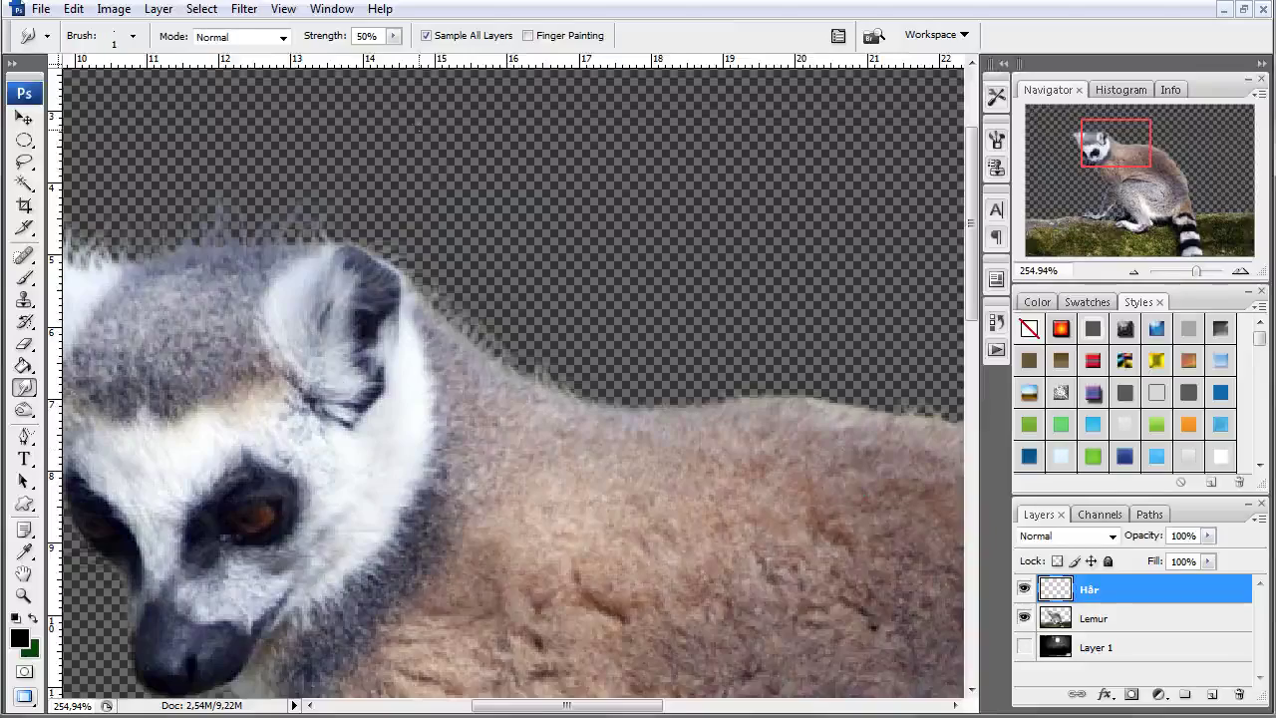
Pan around the lemur from its legs back up to the head and back fur
{"action": "left_click_drag", "start_coordinate": [248, 408], "coordinate": [647, 108]}
{"action": "mouse_move", "coordinate": [697, 521]}
{"action": "left_mouse_down"}
{"action": "mouse_move", "coordinate": [512, 194]}
{"action": "mouse_move", "coordinate": [689, 365]}
{"action": "left_mouse_up"}
{"action": "left_click_drag", "start_coordinate": [714, 253], "coordinate": [727, 431]}
{"action": "left_click_drag", "start_coordinate": [678, 200], "coordinate": [698, 413]}
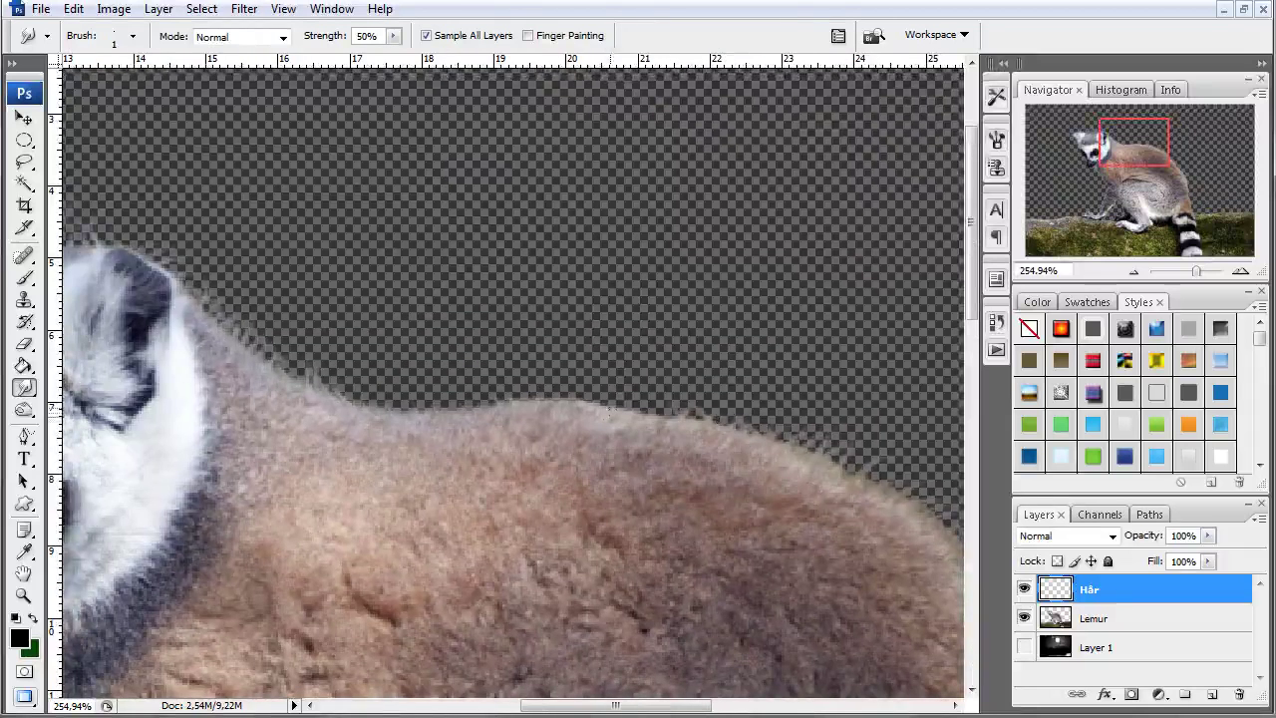
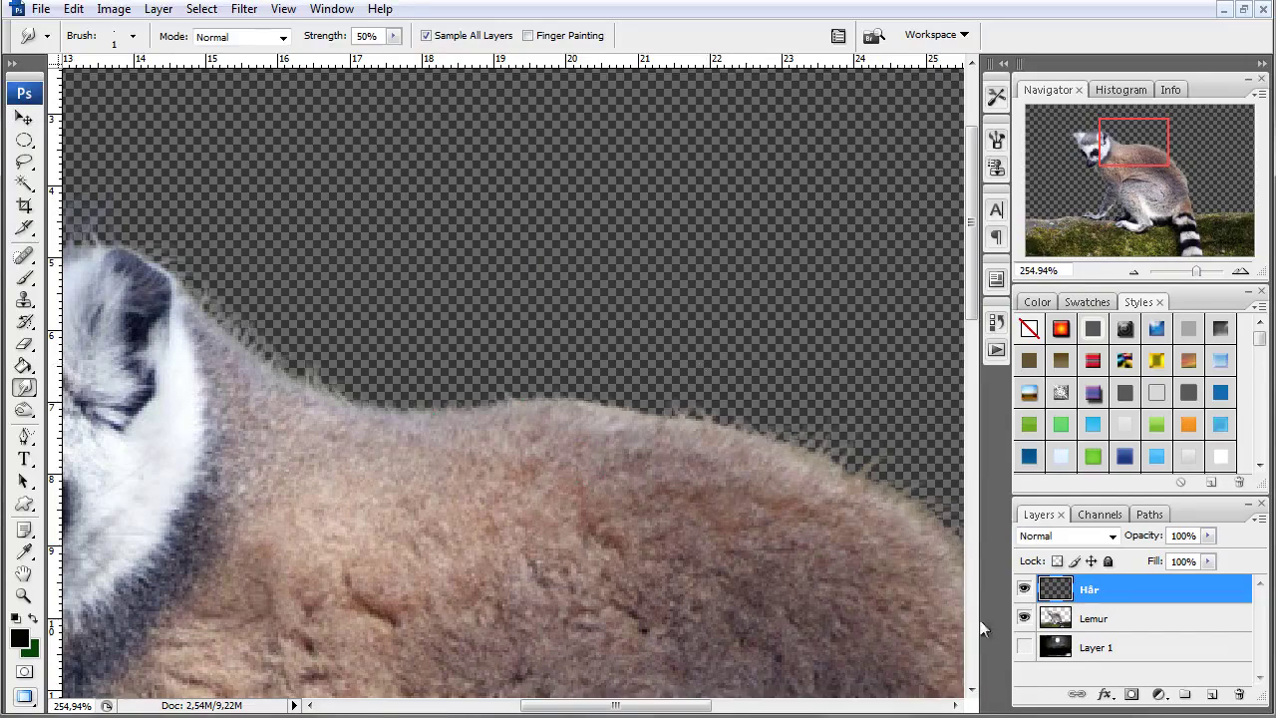
Smudge fine hairs along the lemur's back and lower fur edge on the Hår layer
{"action": "left_click", "coordinate": [1025, 648]}
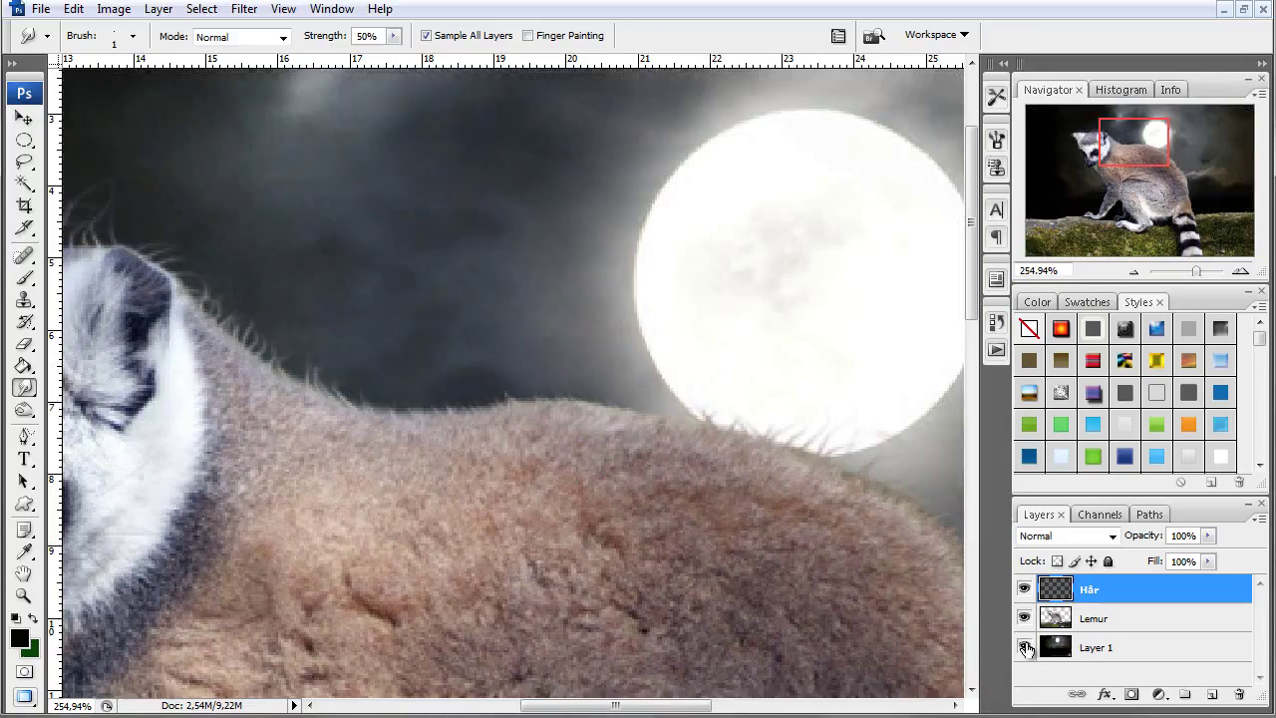
{"action": "left_click_drag", "start_coordinate": [630, 484], "coordinate": [379, 319]}
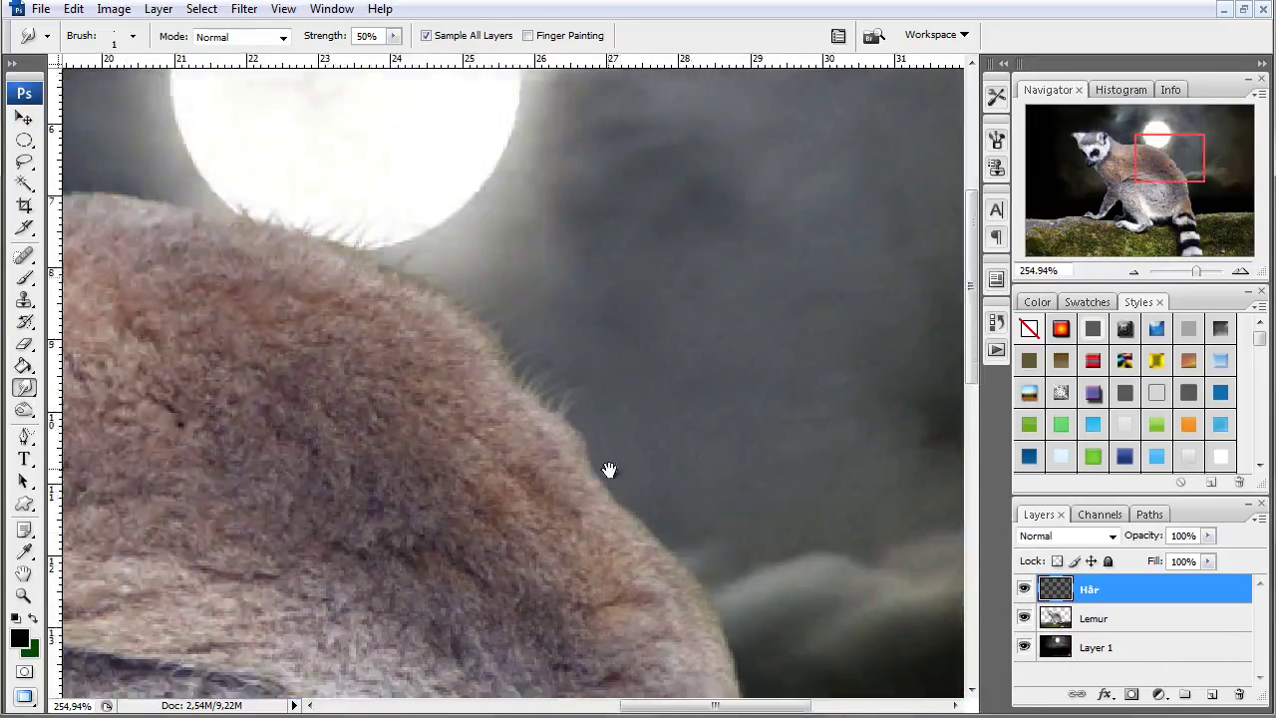
{"action": "left_click_drag", "start_coordinate": [607, 465], "coordinate": [446, 399]}
{"action": "left_click", "coordinate": [1025, 648]}
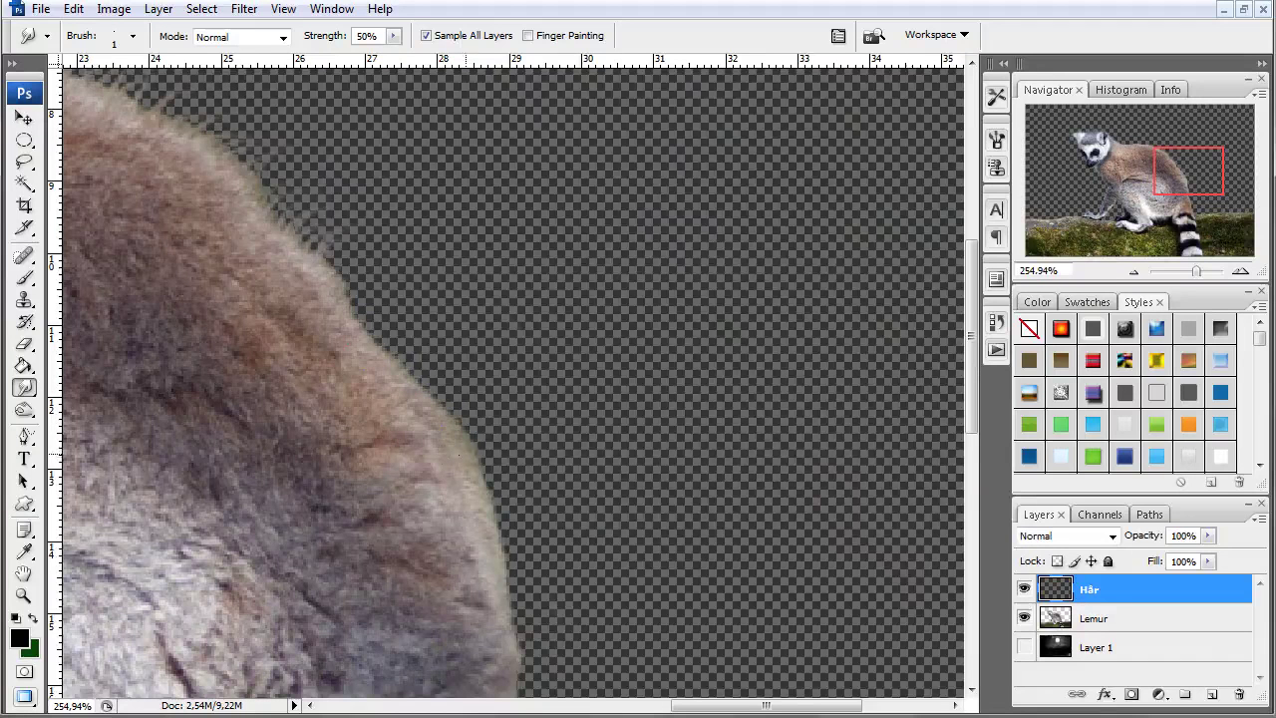
{"action": "left_click_drag", "start_coordinate": [482, 482], "coordinate": [489, 495]}
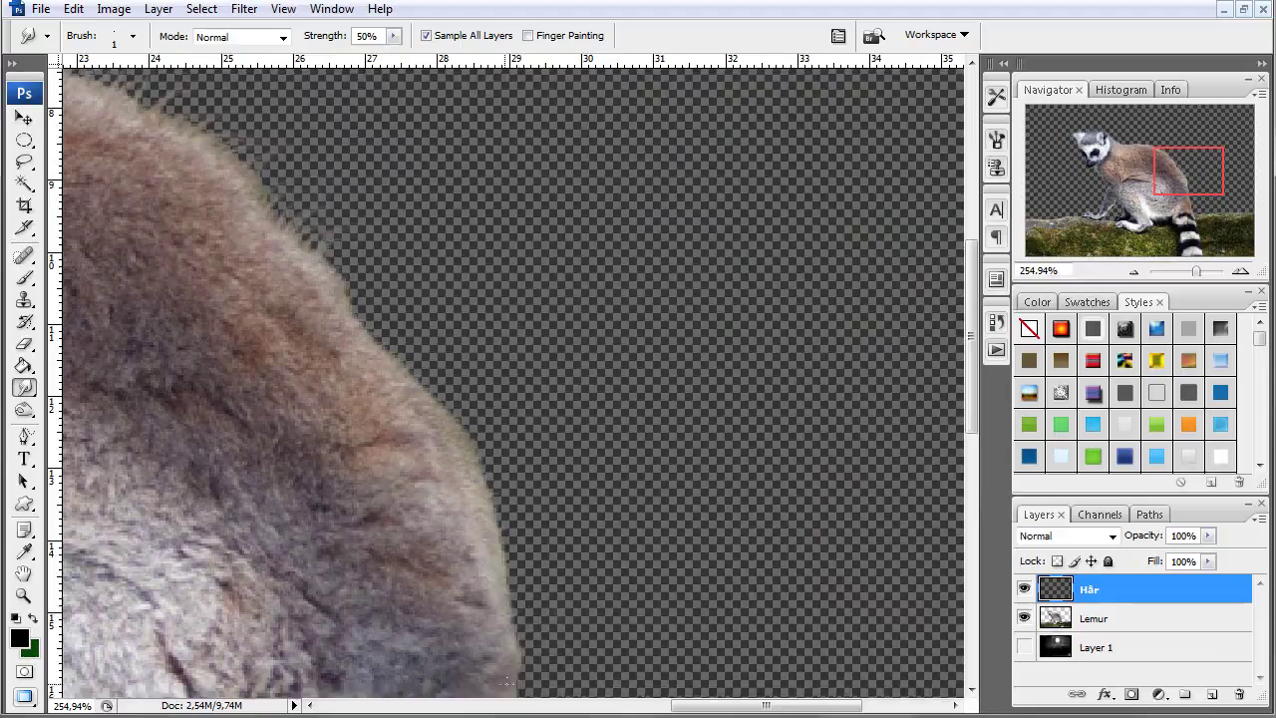
{"action": "scroll", "coordinate": [518, 555], "scroll_direction": "down", "scroll_amount": 3}
{"action": "scroll", "coordinate": [518, 555], "scroll_direction": "down", "scroll_amount": 3}
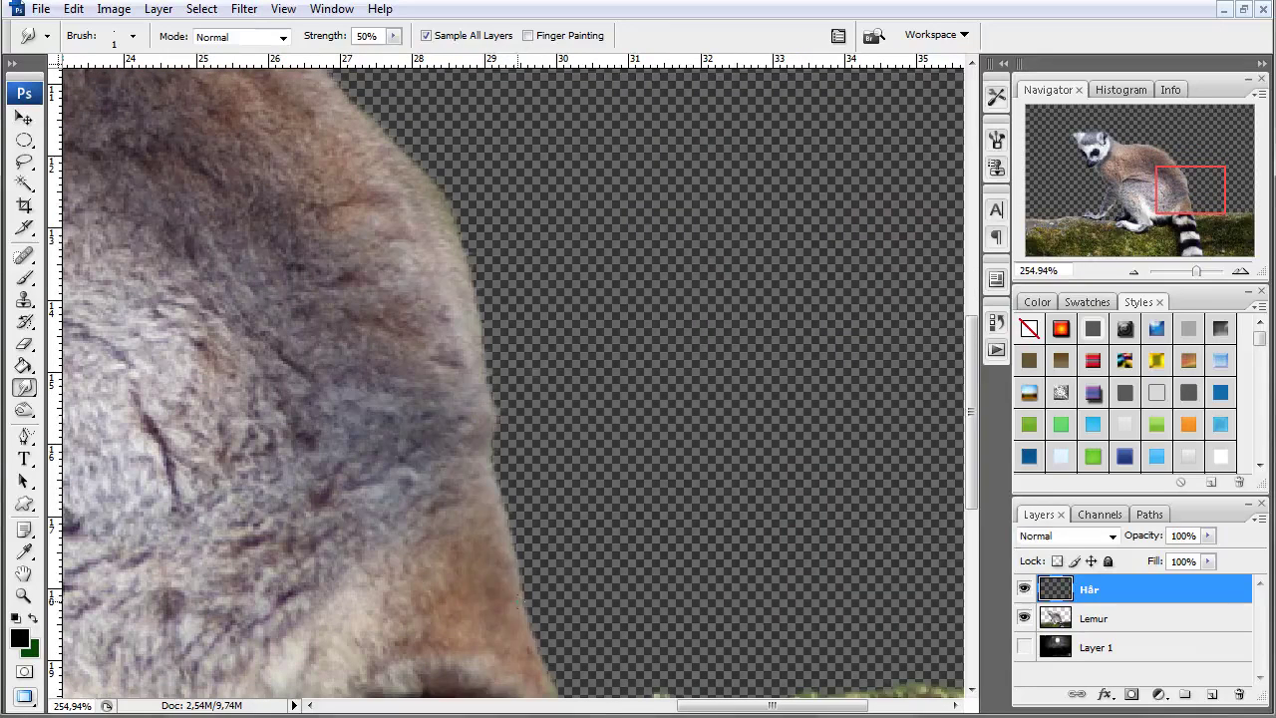
{"action": "left_click_drag", "start_coordinate": [538, 658], "coordinate": [549, 666]}
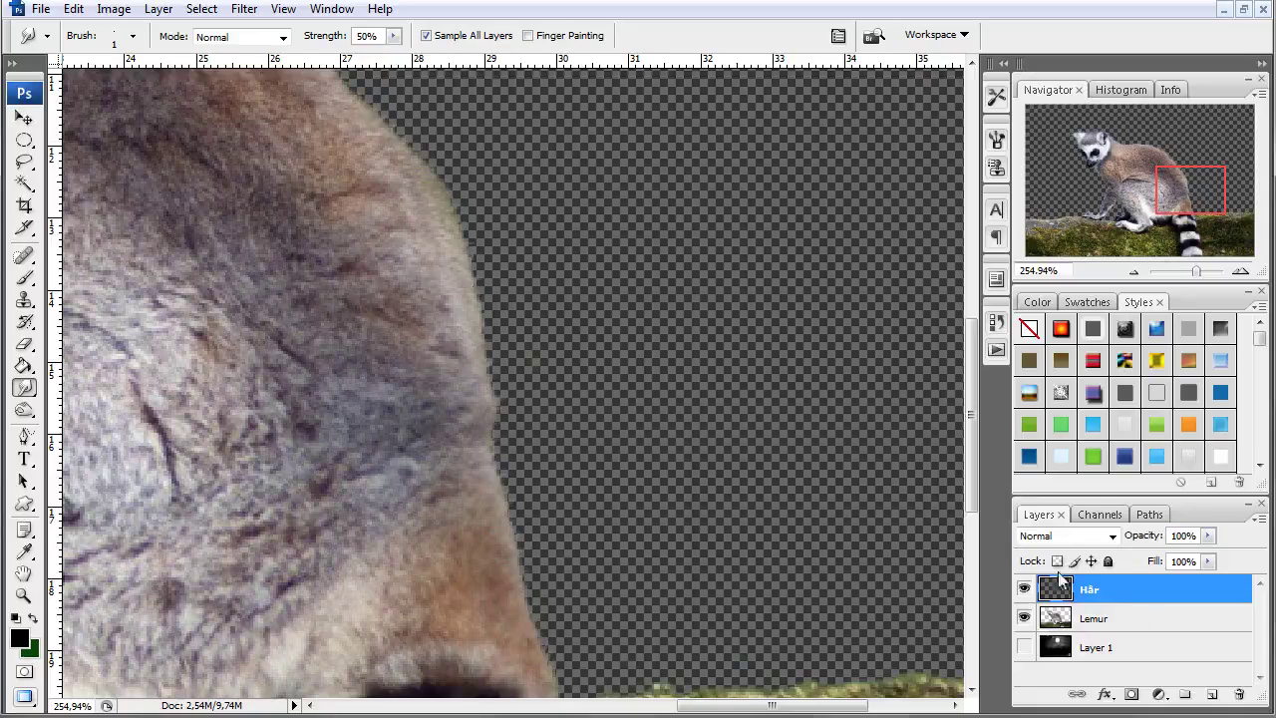
{"action": "left_click", "coordinate": [1023, 646]}
{"action": "mouse_move", "coordinate": [455, 329]}
{"action": "left_mouse_down"}
{"action": "mouse_move", "coordinate": [661, 578]}
{"action": "mouse_move", "coordinate": [661, 505]}
{"action": "mouse_move", "coordinate": [450, 333]}
{"action": "mouse_move", "coordinate": [535, 353]}
{"action": "mouse_move", "coordinate": [449, 125]}
{"action": "left_mouse_up"}
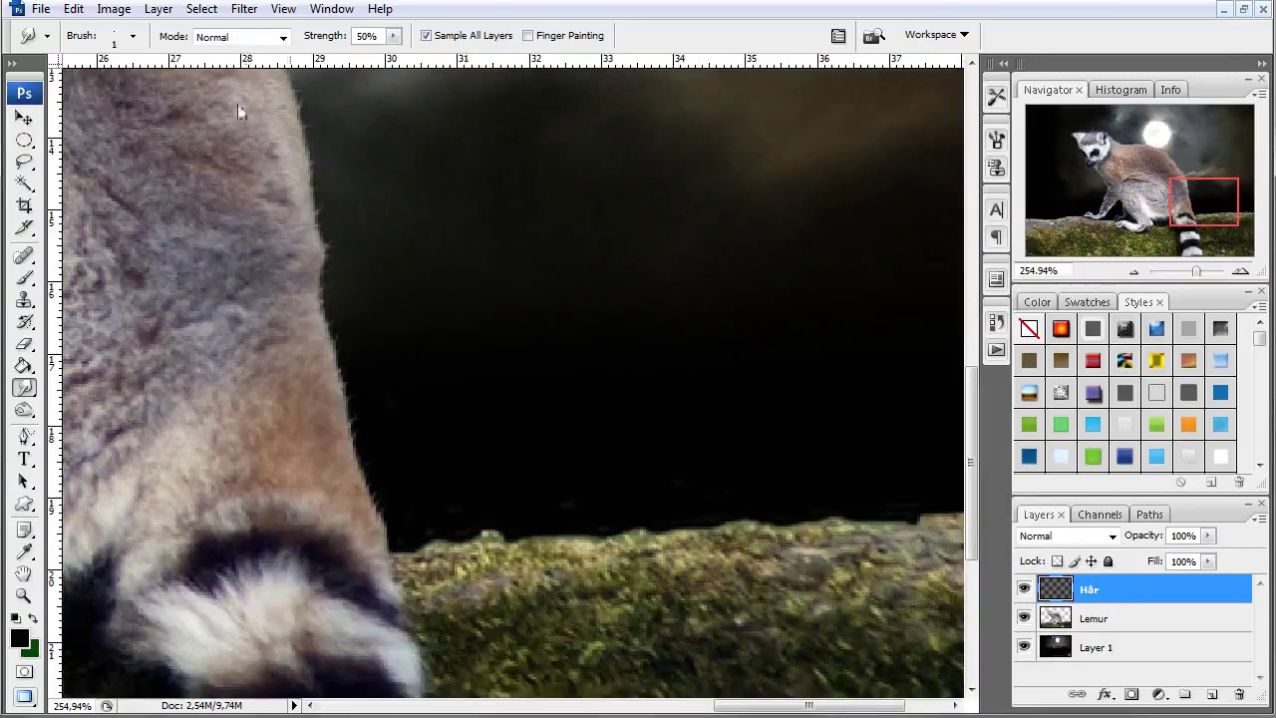
Raise the Smudge strength to 60%, then review the fur over the whole composition
{"action": "double_click", "coordinate": [356, 37]}
{"action": "type", "text": "60"}
{"action": "left_click", "coordinate": [1023, 647]}
{"action": "left_click", "coordinate": [359, 36]}
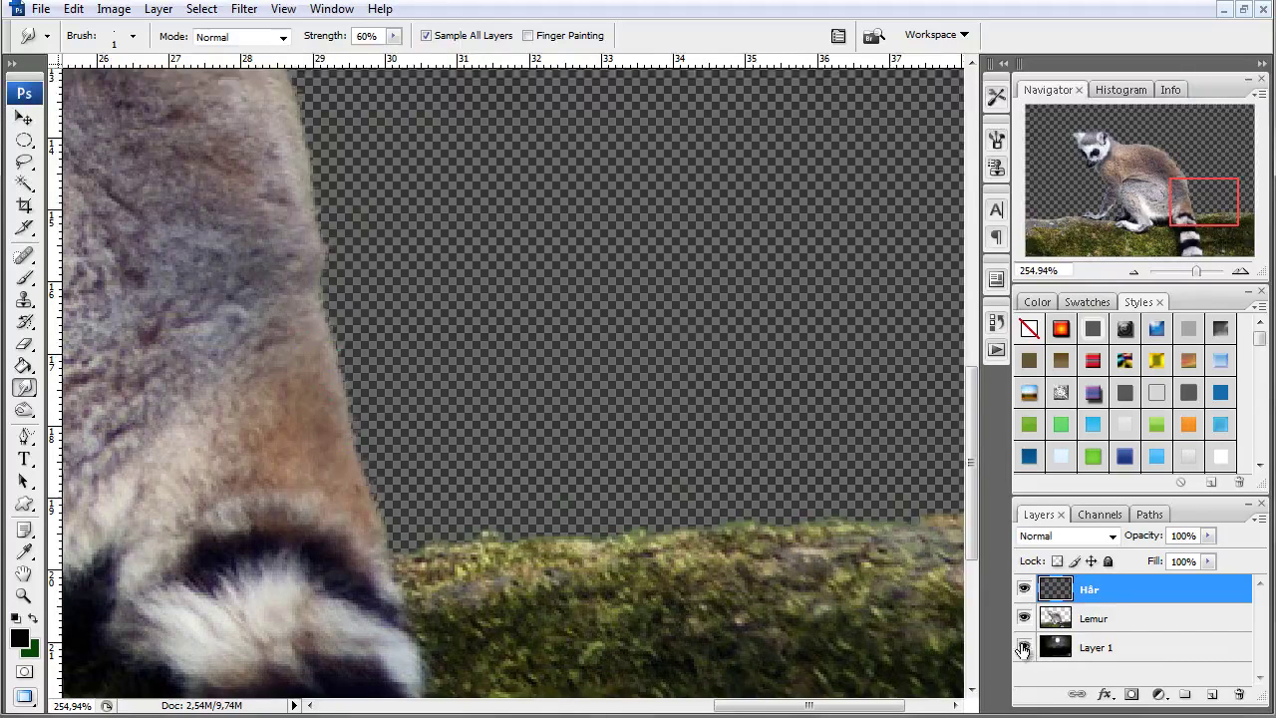
{"action": "left_click", "coordinate": [1023, 646]}
{"action": "key", "text": "ctrl+0"}
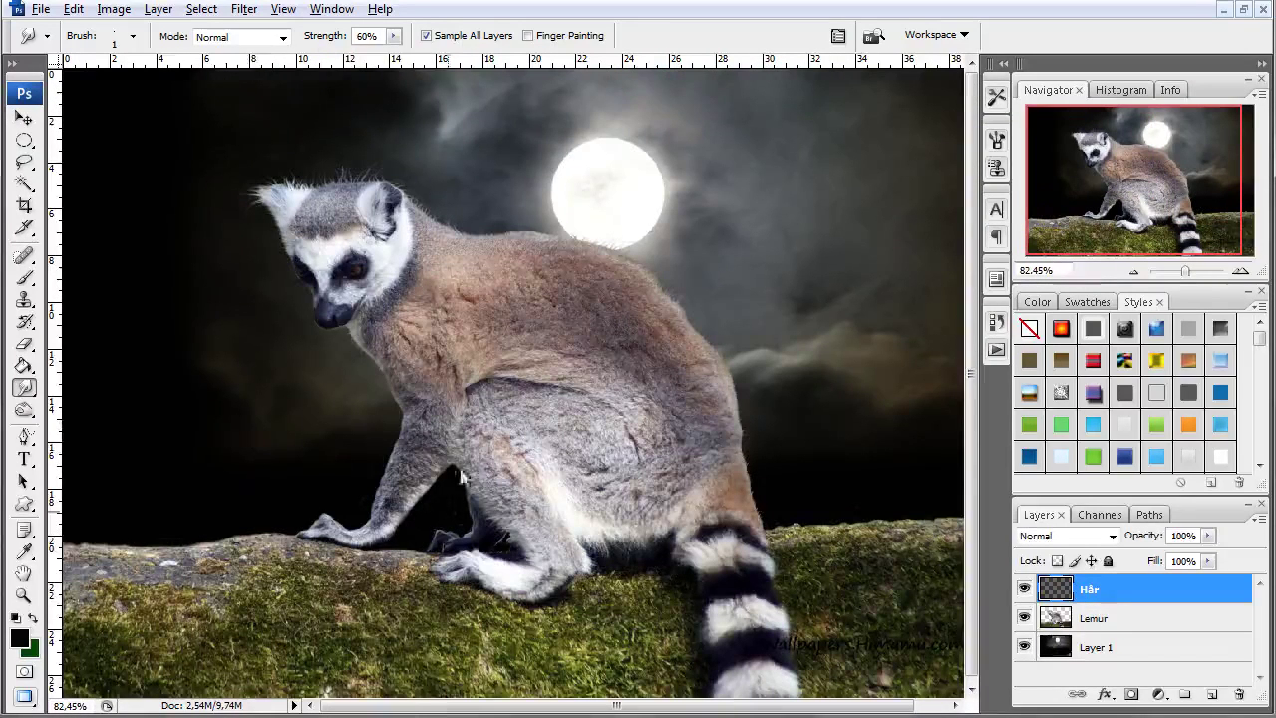
Smudge soft hairs along the inner leg edges, checking the result against the night sky
{"action": "scroll", "coordinate": [464, 479], "scroll_direction": "up", "scroll_amount": 5}
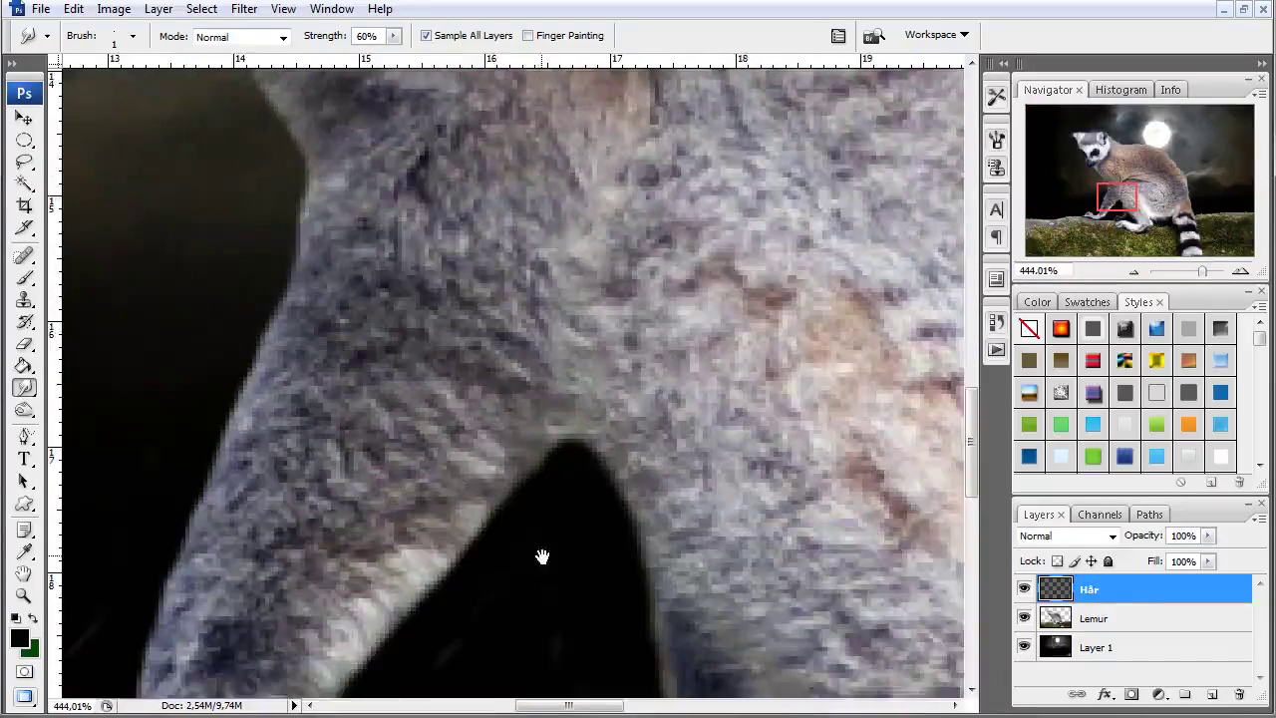
{"action": "scroll", "coordinate": [542, 556], "scroll_direction": "down", "scroll_amount": 1}
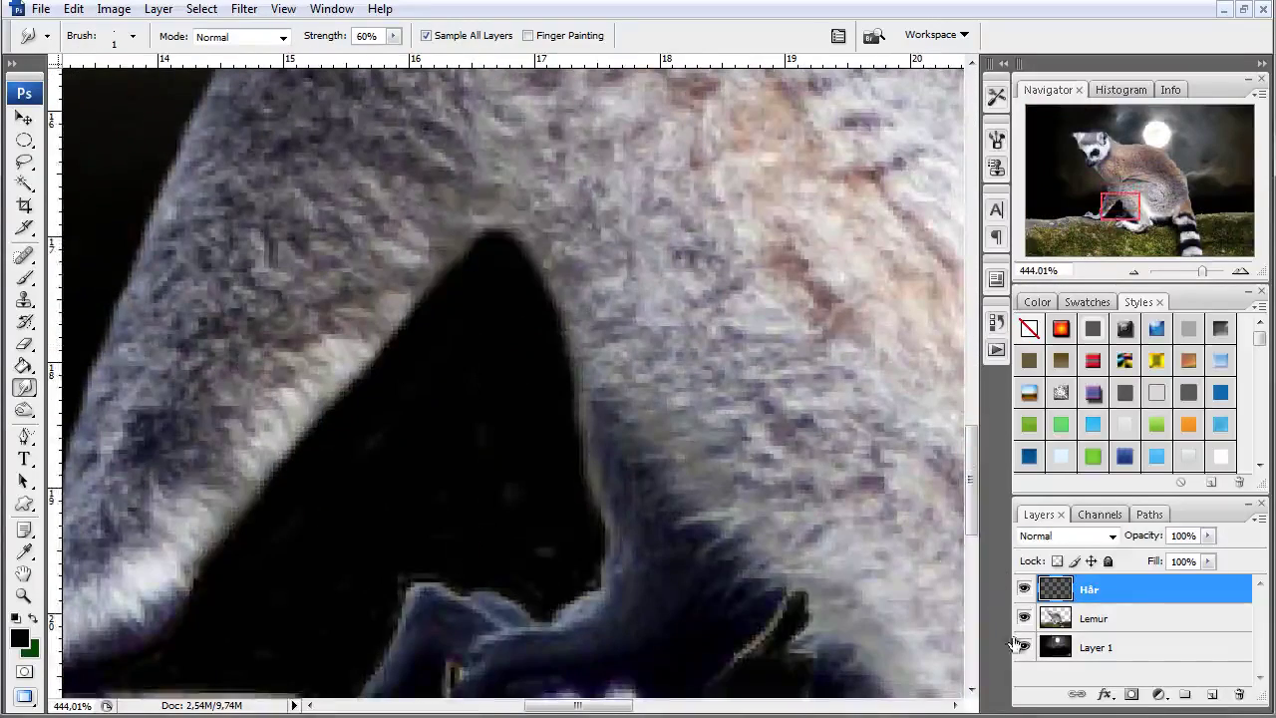
{"action": "left_click", "coordinate": [1024, 647]}
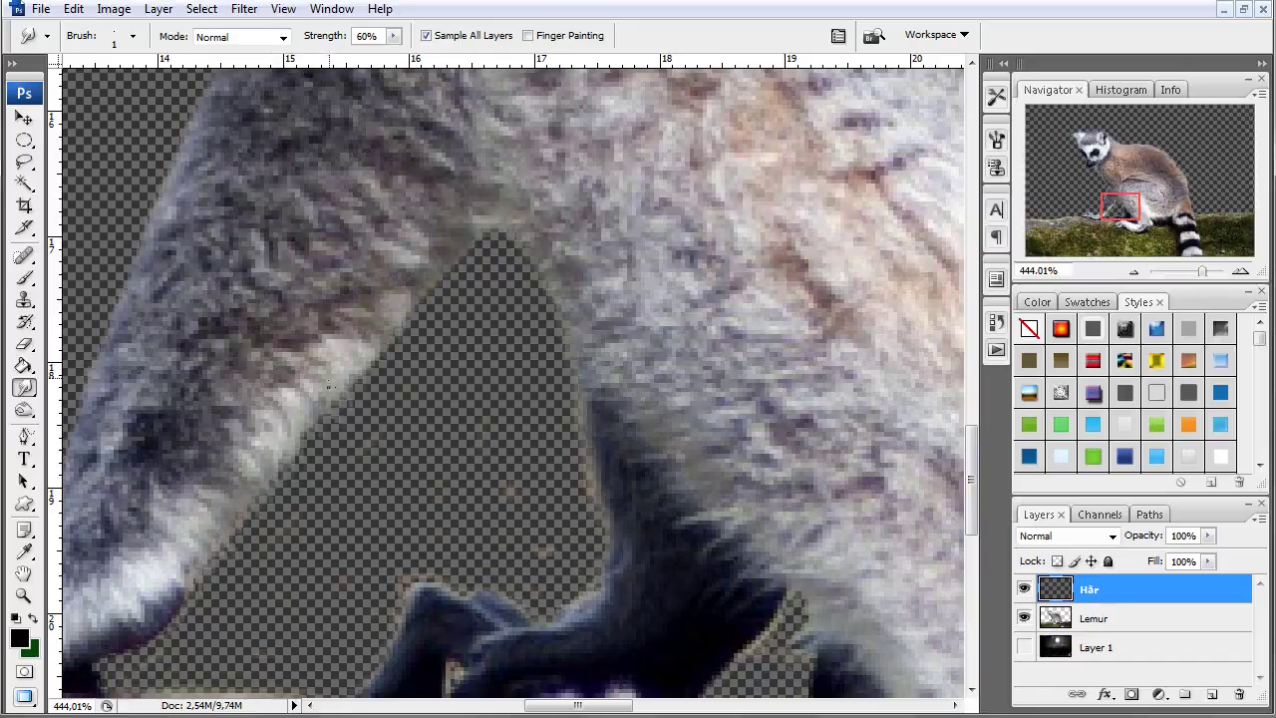
{"action": "left_click_drag", "start_coordinate": [380, 340], "coordinate": [417, 358]}
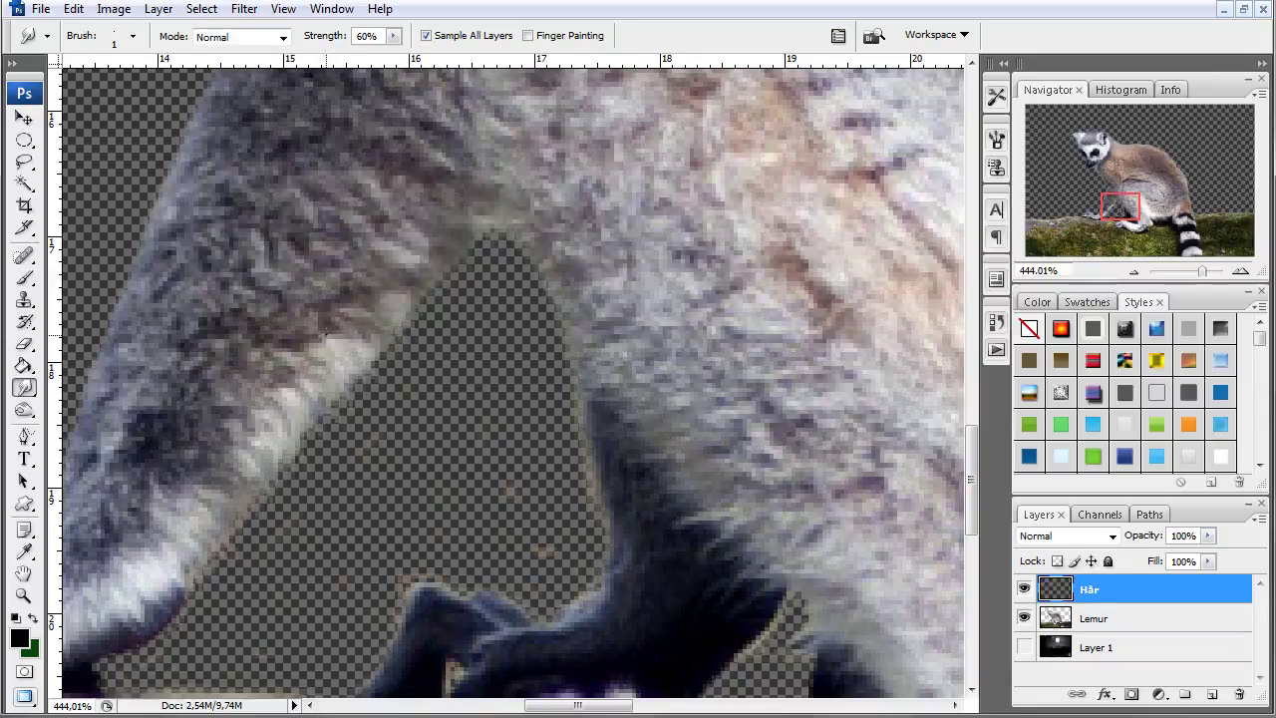
{"action": "left_click", "coordinate": [1023, 647]}
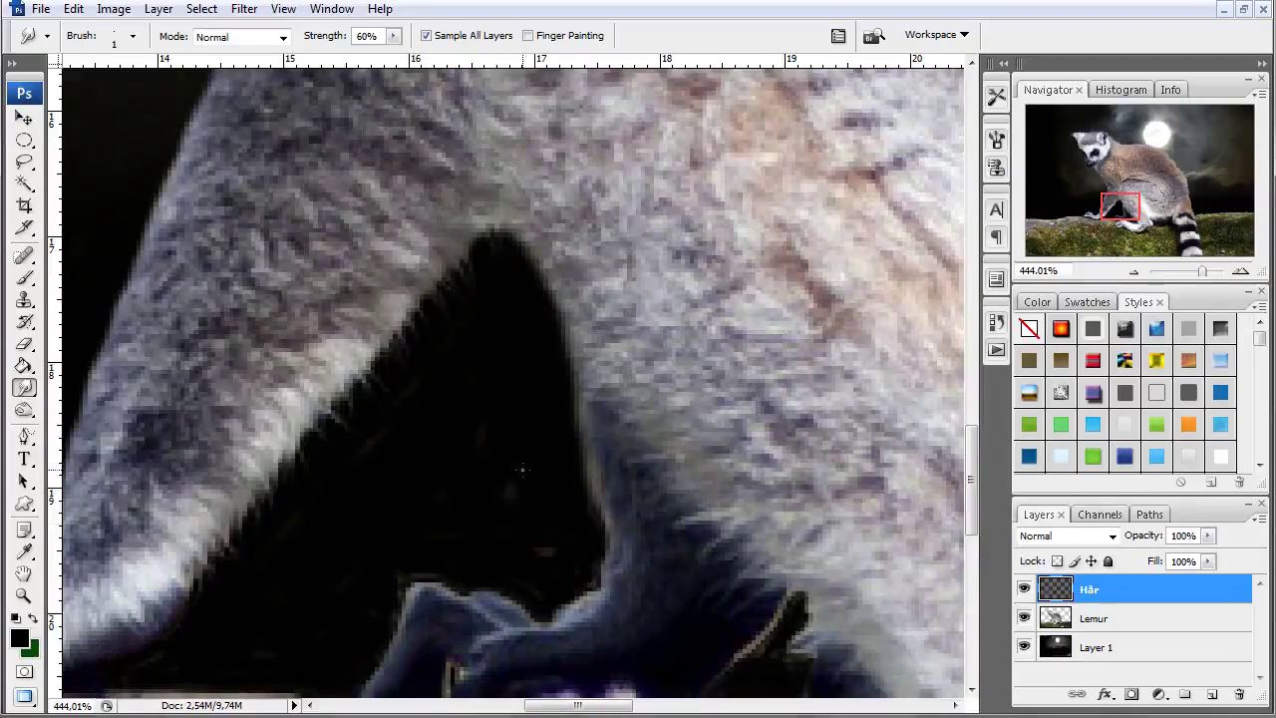
{"action": "scroll", "coordinate": [502, 481], "scroll_direction": "down", "scroll_amount": 1}
{"action": "scroll", "coordinate": [502, 481], "scroll_direction": "down", "scroll_amount": 1}
{"action": "scroll", "coordinate": [503, 481], "scroll_direction": "down", "scroll_amount": 2}
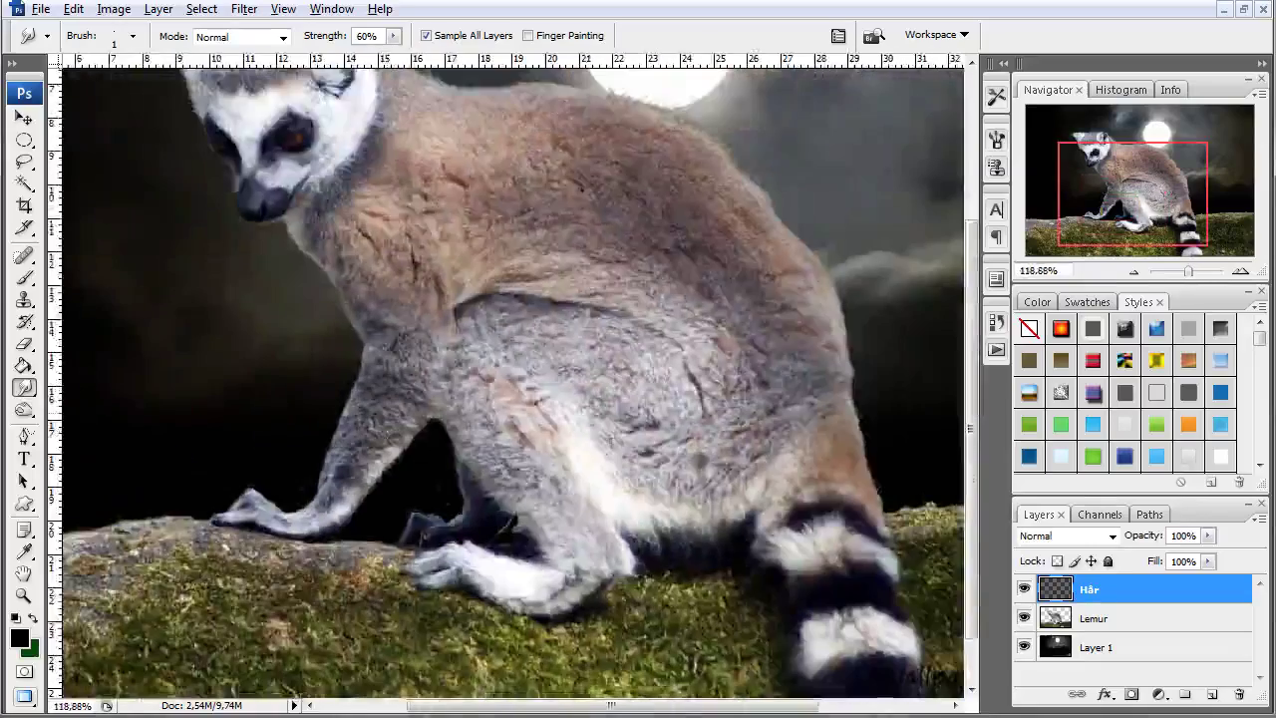
{"action": "scroll", "coordinate": [502, 481], "scroll_direction": "up", "scroll_amount": 1}
{"action": "scroll", "coordinate": [399, 489], "scroll_direction": "up", "scroll_amount": 1}
{"action": "scroll", "coordinate": [399, 489], "scroll_direction": "up", "scroll_amount": 1}
{"action": "scroll", "coordinate": [399, 489], "scroll_direction": "down", "scroll_amount": 2}
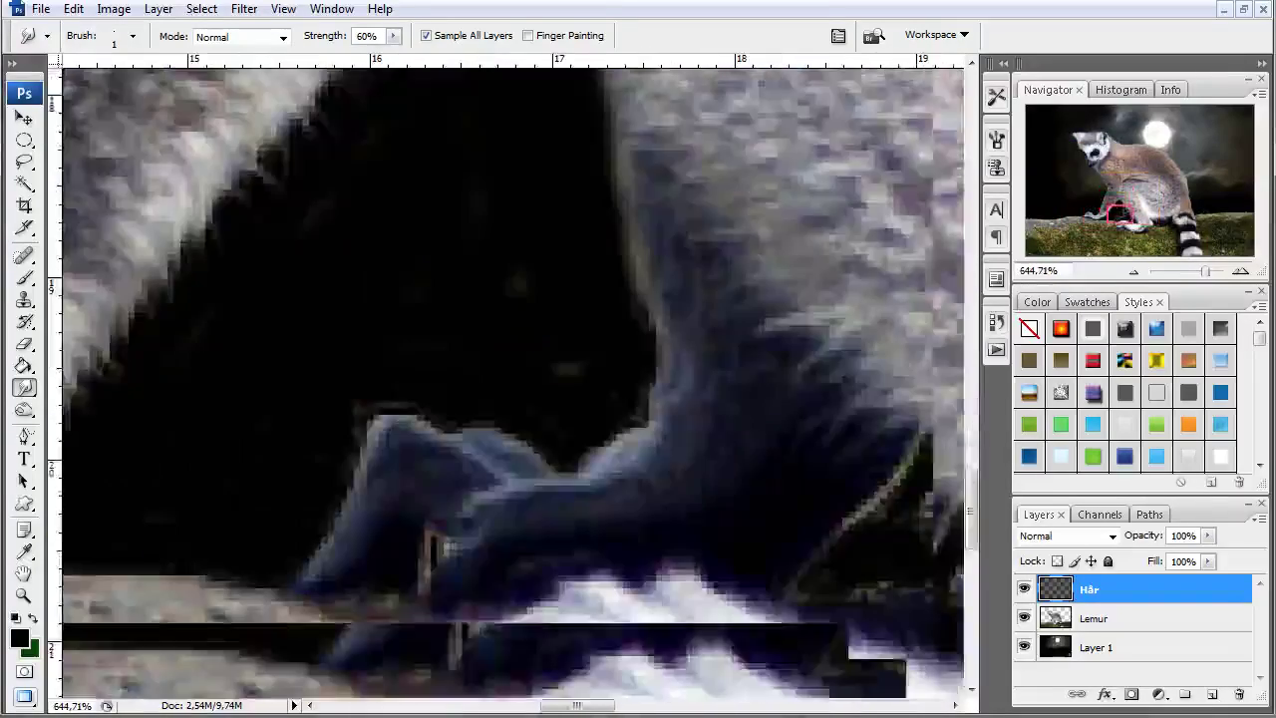
{"action": "scroll", "coordinate": [532, 525], "scroll_direction": "down", "scroll_amount": 2}
{"action": "scroll", "coordinate": [532, 525], "scroll_direction": "down", "scroll_amount": 2}
{"action": "scroll", "coordinate": [533, 525], "scroll_direction": "down", "scroll_amount": 1}
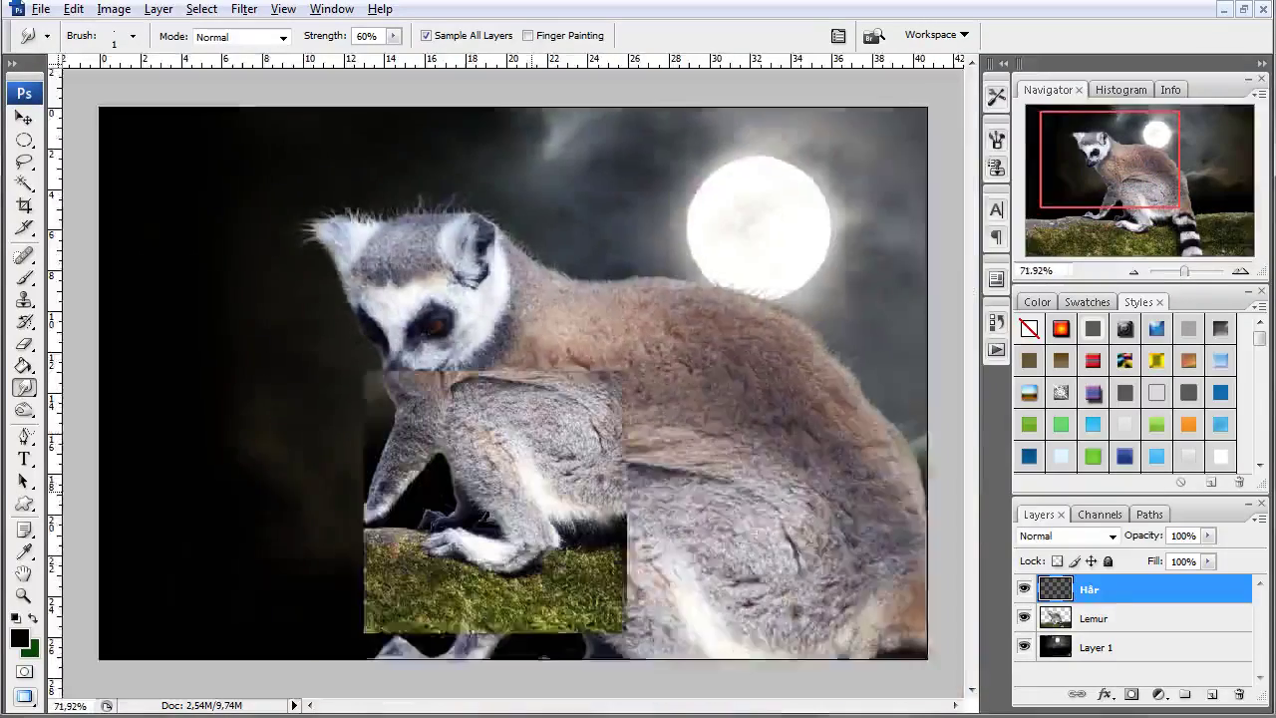
{"action": "scroll", "coordinate": [550, 460], "scroll_direction": "up", "scroll_amount": 1}
{"action": "scroll", "coordinate": [550, 460], "scroll_direction": "down", "scroll_amount": 1}
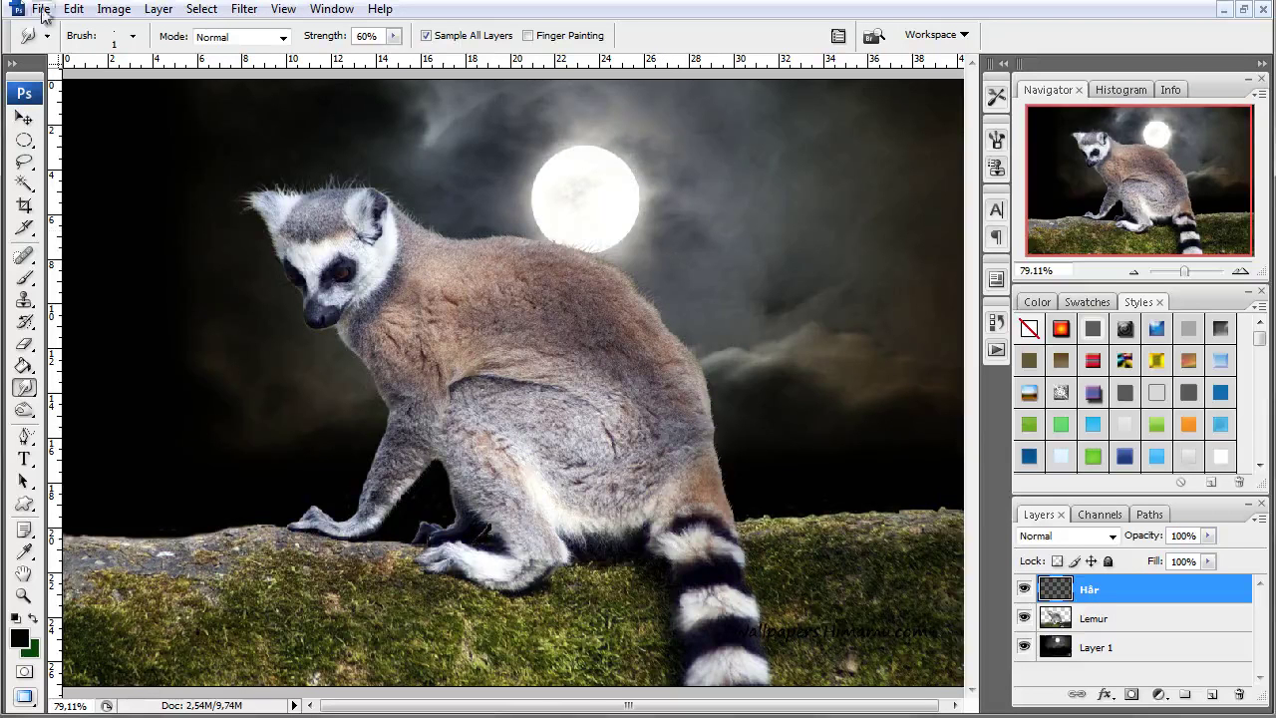
Apply Curves to the Lemur layer, lowering the midpoint to Input 135 / Output 100
{"action": "left_click", "coordinate": [74, 10]}
{"action": "mouse_move", "coordinate": [59, 59]}
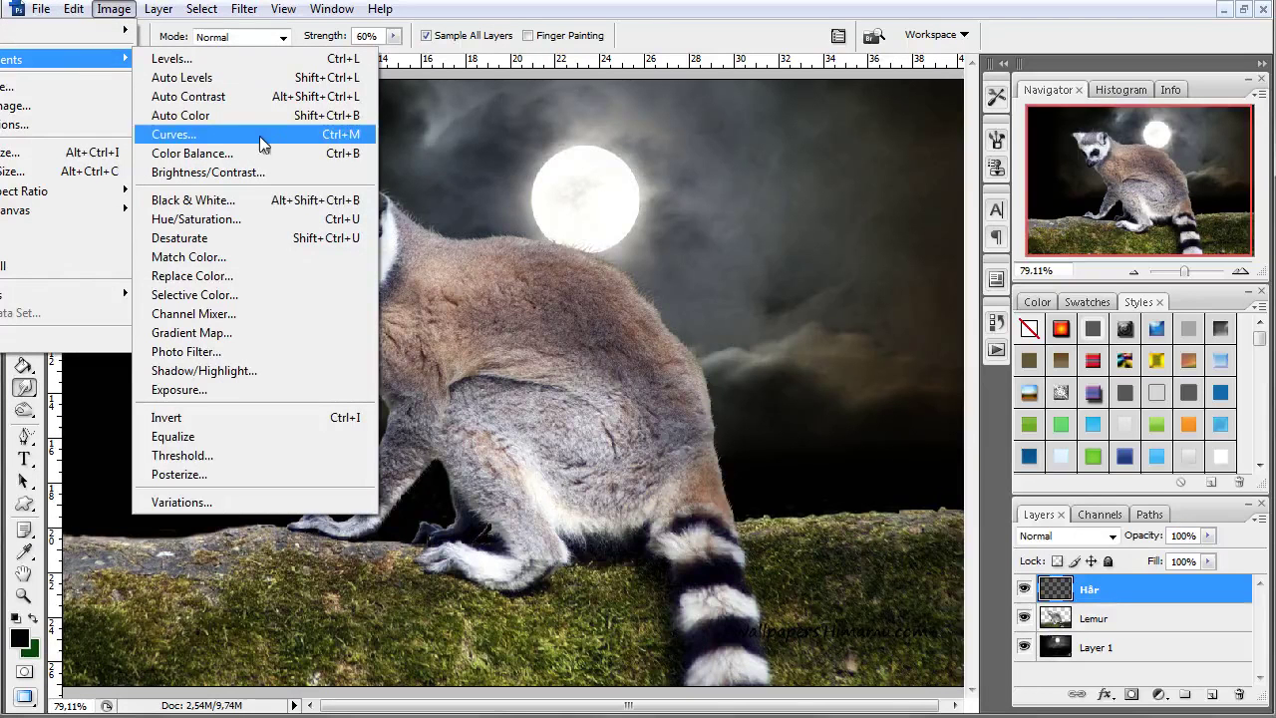
{"action": "left_click", "coordinate": [341, 136]}
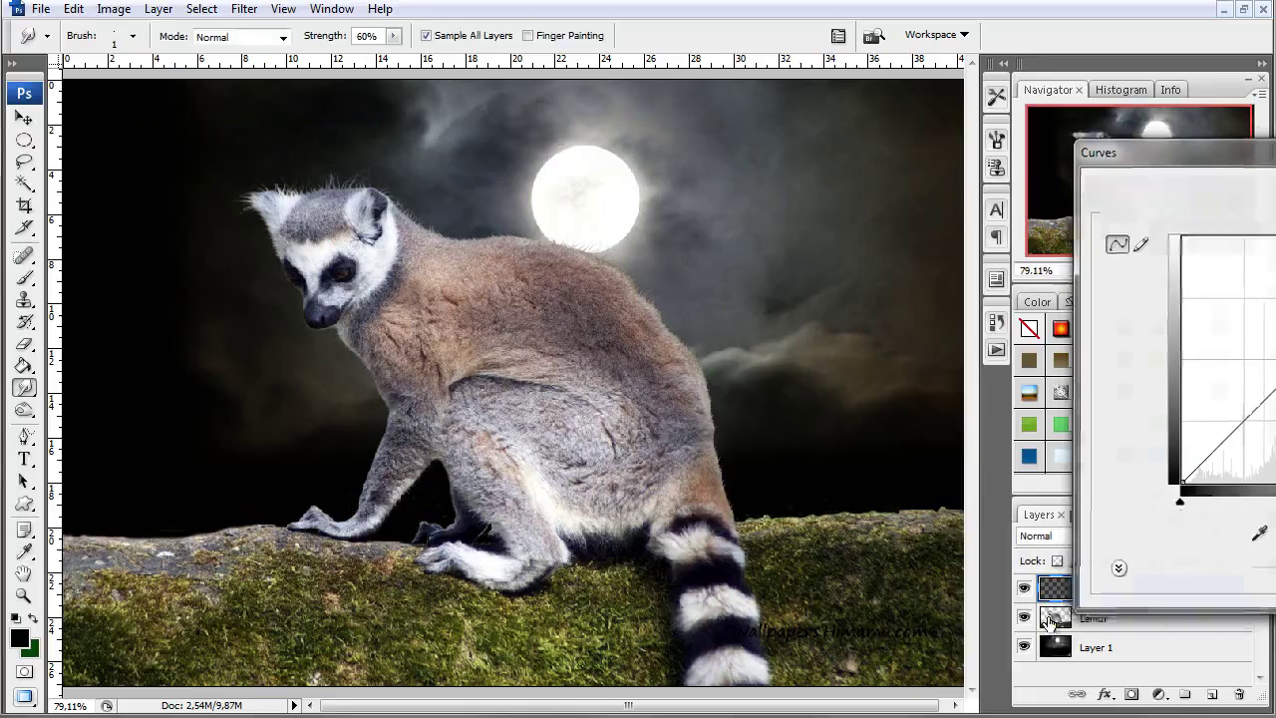
{"action": "left_click", "coordinate": [1101, 619]}
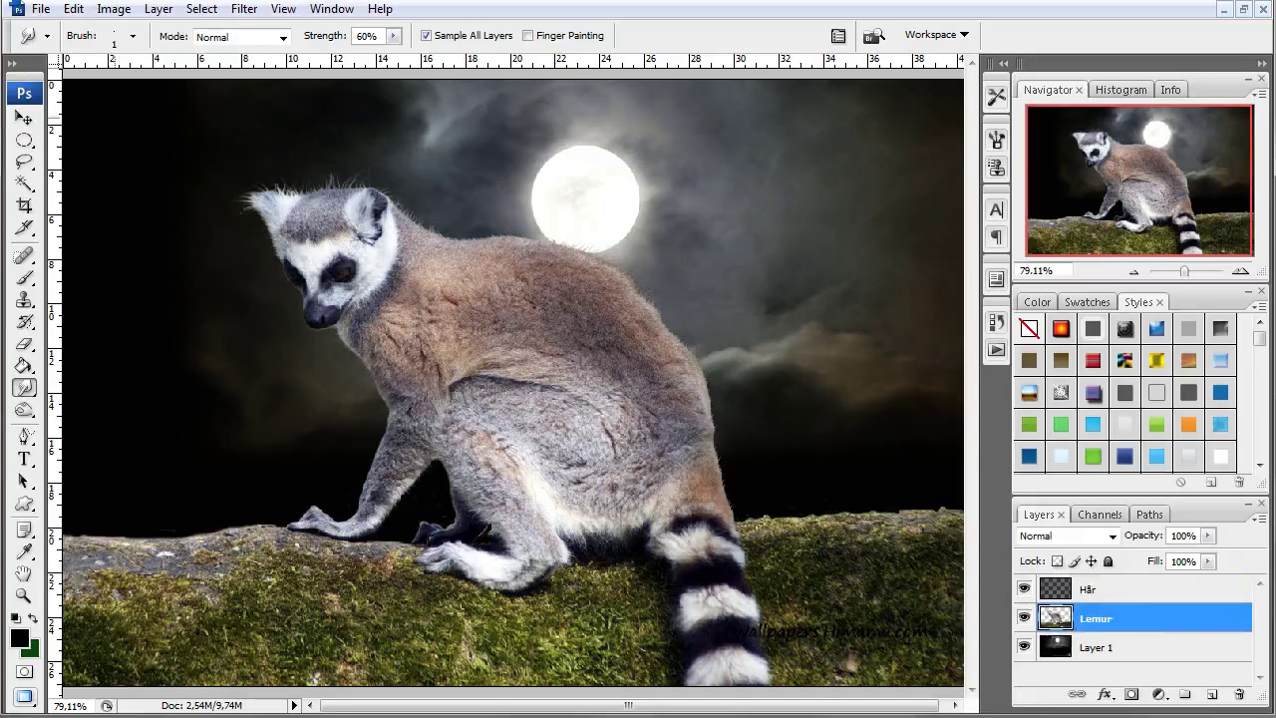
{"action": "left_click", "coordinate": [113, 10]}
{"action": "mouse_move", "coordinate": [59, 59]}
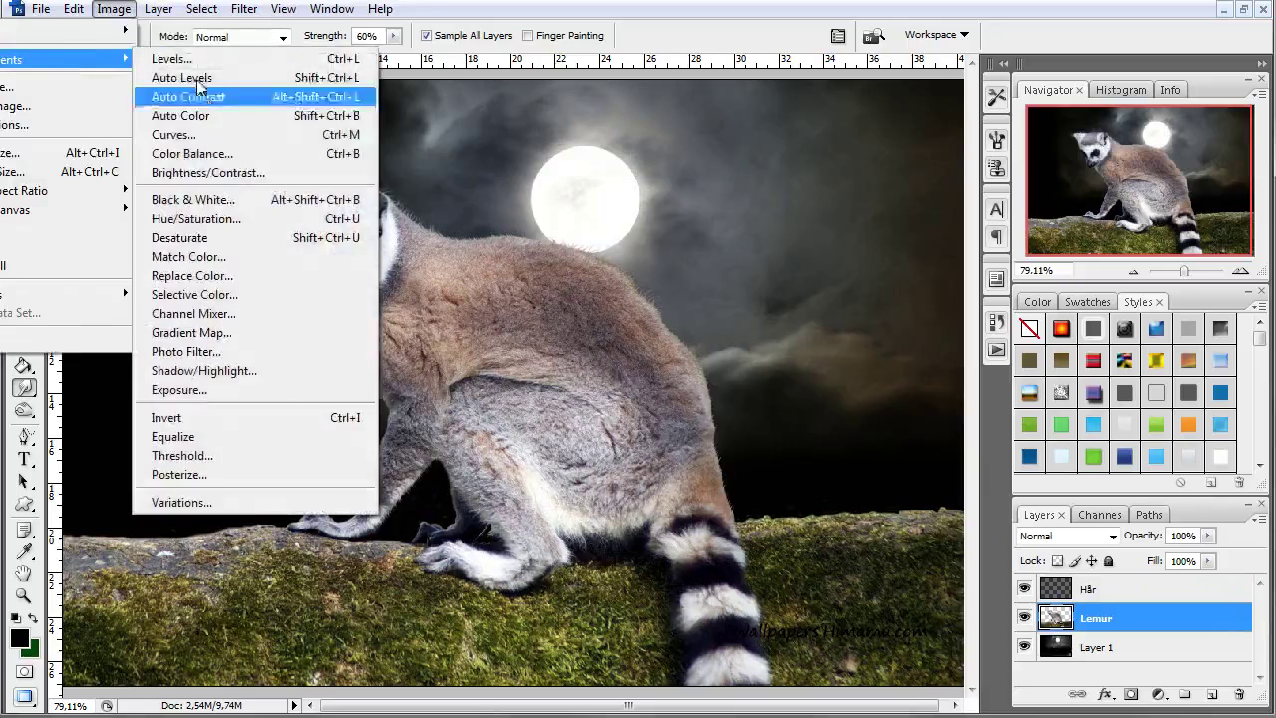
{"action": "left_click", "coordinate": [179, 129]}
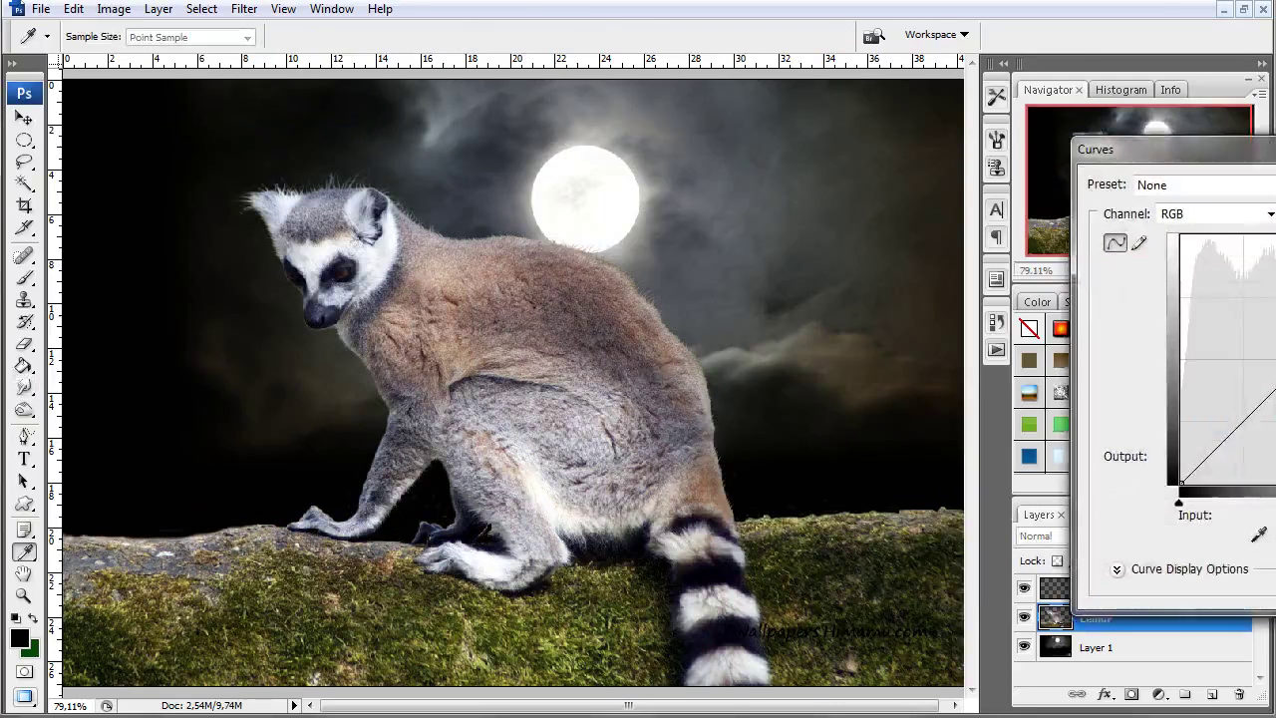
{"action": "left_click_drag", "start_coordinate": [1246, 154], "coordinate": [1008, 120]}
{"action": "left_click_drag", "start_coordinate": [1019, 322], "coordinate": [1034, 345]}
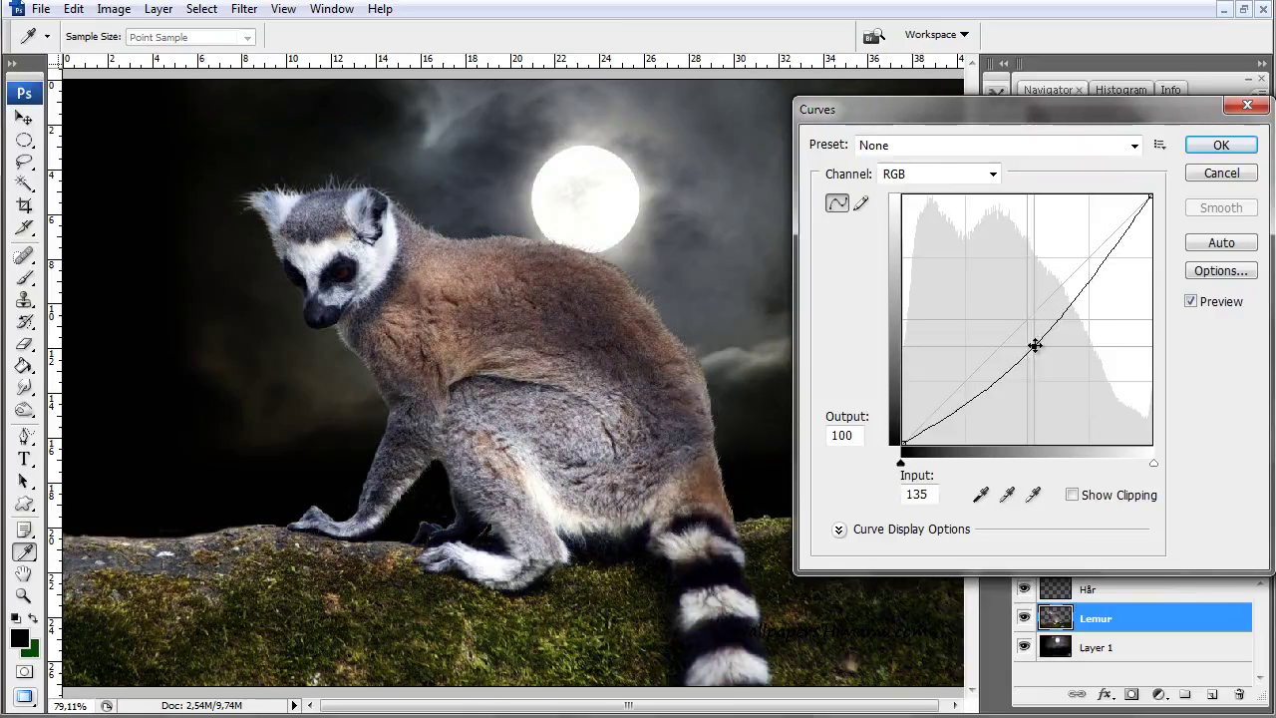
{"action": "left_click", "coordinate": [1218, 147]}
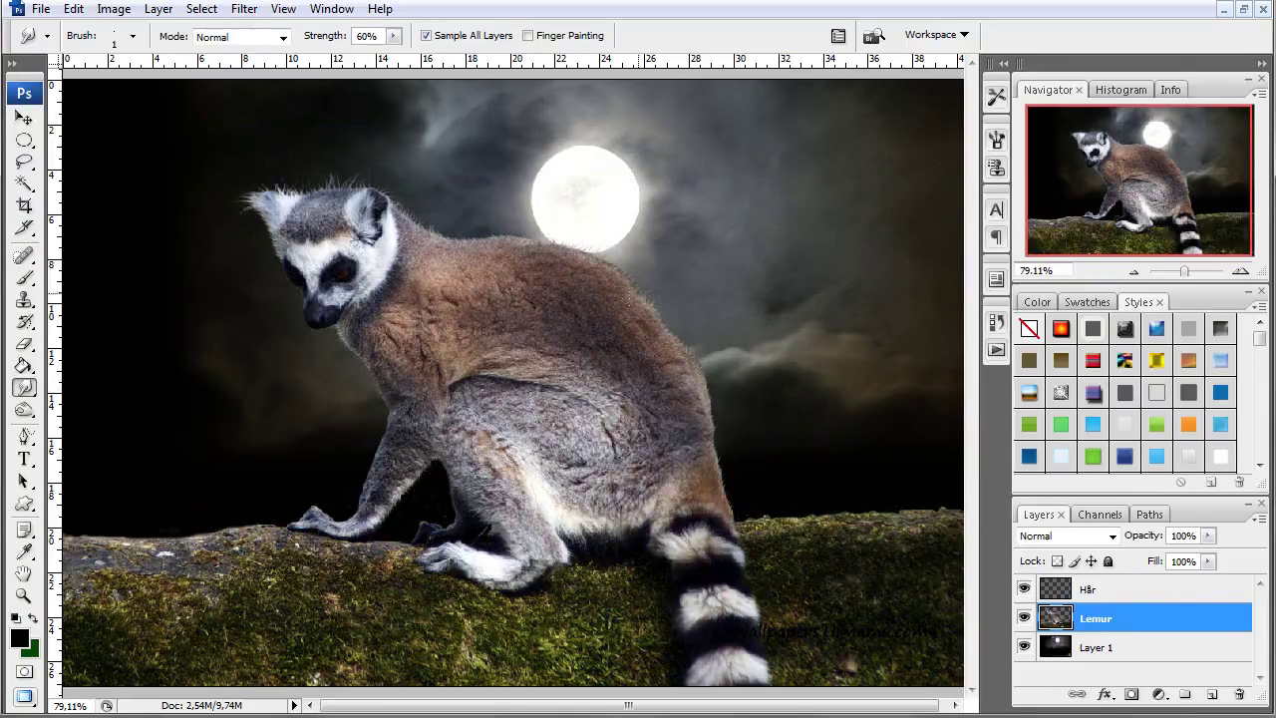
Colorize the sky layer blue with Hue 205 and Saturation 24, then reselect the Lemur layer
{"action": "left_click", "coordinate": [1146, 647]}
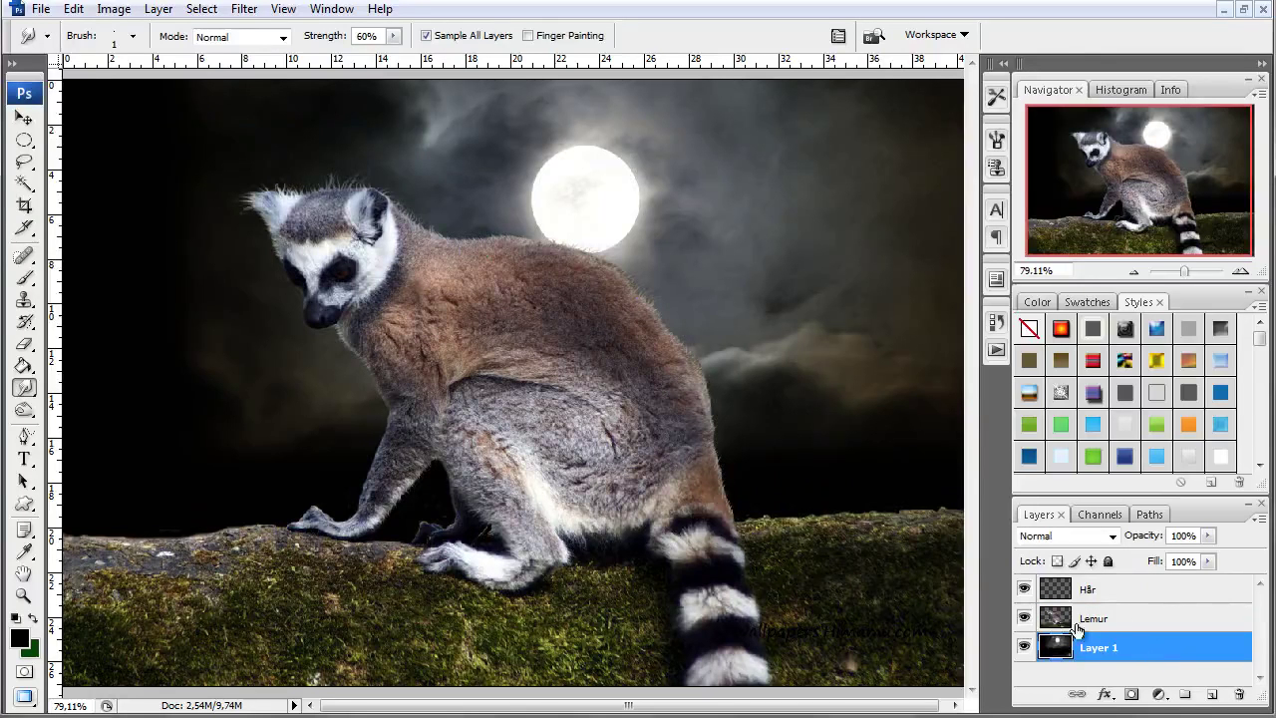
{"action": "key", "text": "ctrl+u"}
{"action": "mouse_move", "coordinate": [179, 12]}
{"action": "left_mouse_down"}
{"action": "mouse_move", "coordinate": [767, 94]}
{"action": "mouse_move", "coordinate": [883, 143]}
{"action": "left_mouse_up"}
{"action": "mouse_move", "coordinate": [895, 236]}
{"action": "left_mouse_down"}
{"action": "mouse_move", "coordinate": [877, 239]}
{"action": "mouse_move", "coordinate": [892, 247]}
{"action": "left_mouse_up"}
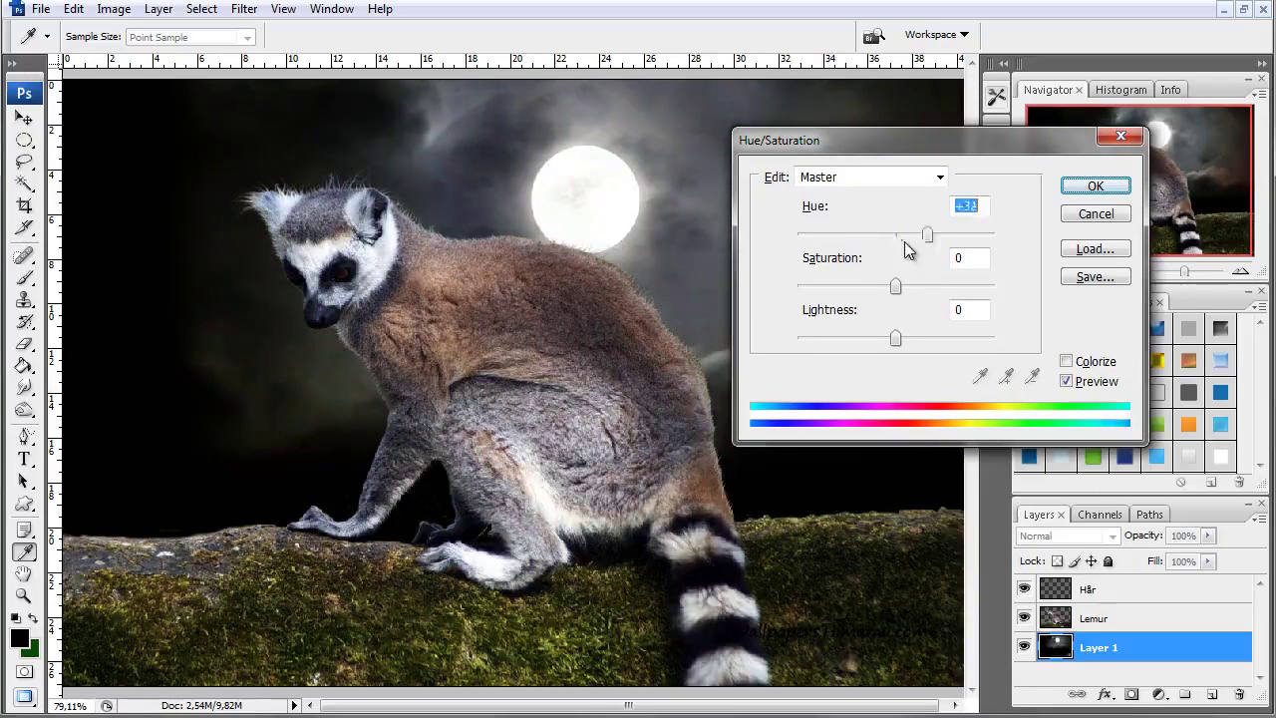
{"action": "left_click", "coordinate": [1068, 362]}
{"action": "left_click_drag", "start_coordinate": [829, 234], "coordinate": [911, 253]}
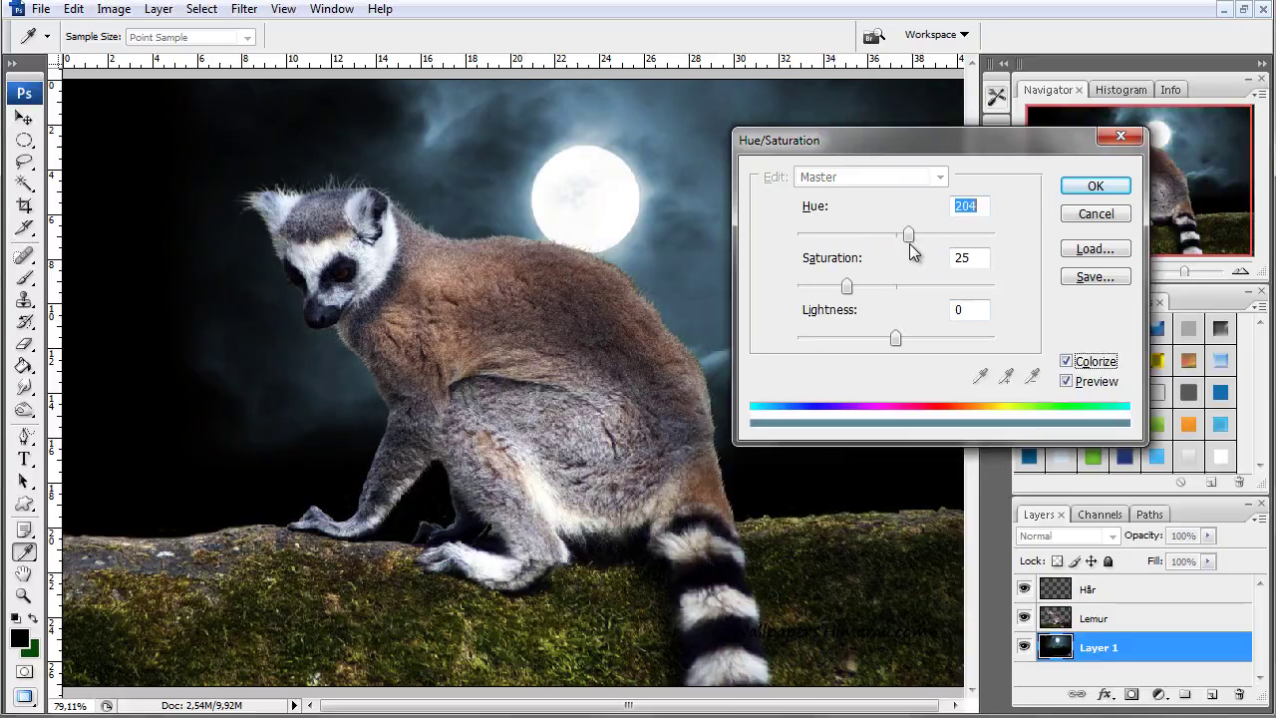
{"action": "left_click_drag", "start_coordinate": [846, 286], "coordinate": [842, 287]}
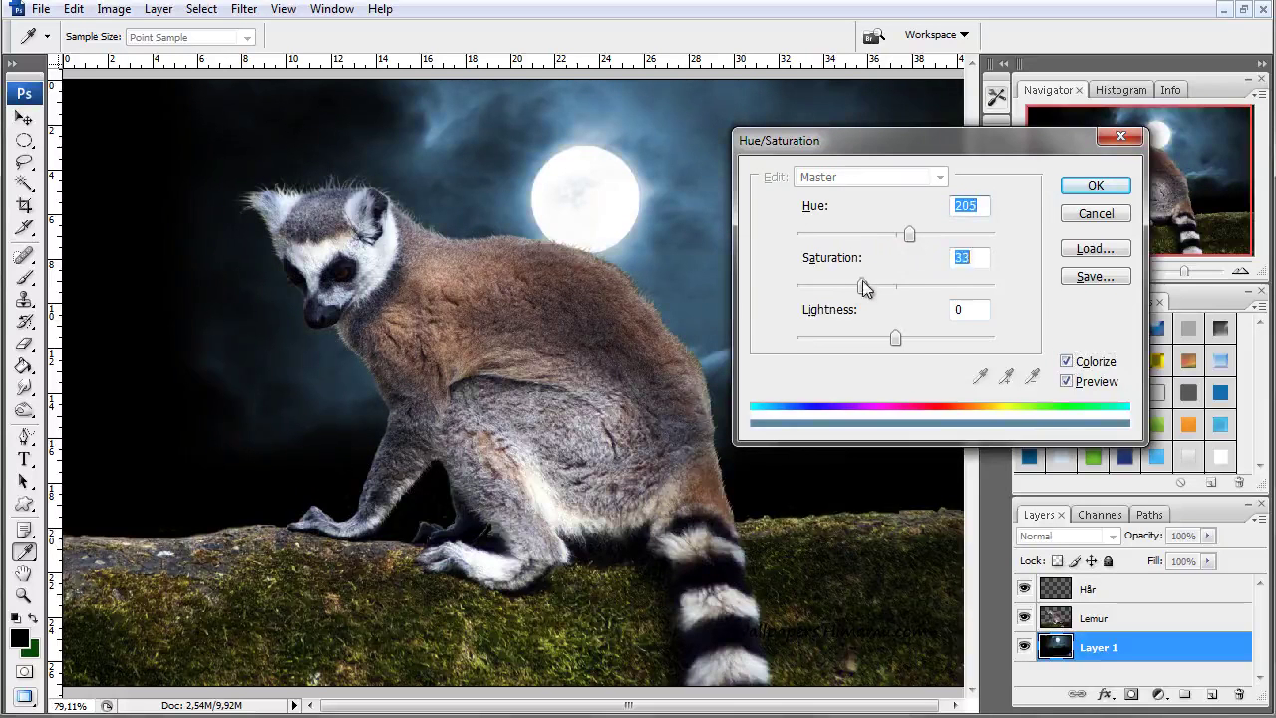
{"action": "left_click", "coordinate": [1094, 187]}
{"action": "key", "text": "r"}
{"action": "left_click", "coordinate": [1150, 620]}
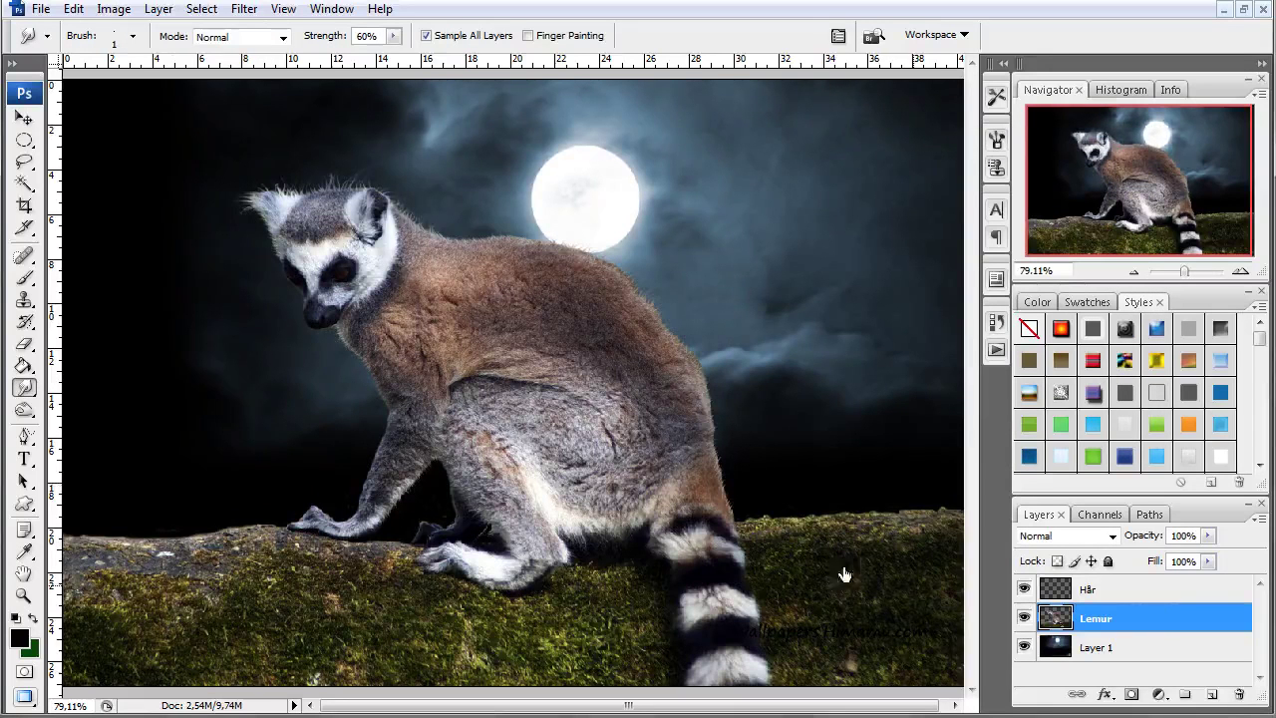
Add an empty Layer 2 above Lemur and open the Gradient Tool's gradient editor
{"action": "left_click", "coordinate": [1211, 694]}
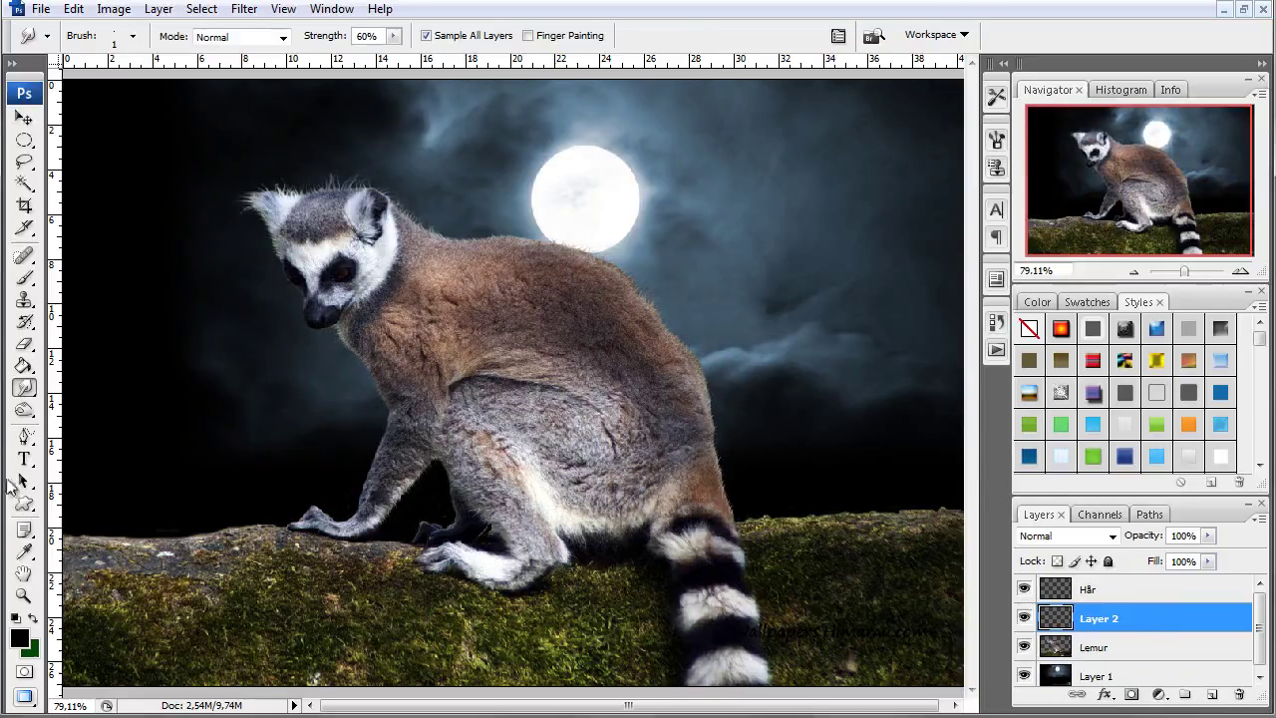
{"action": "left_click", "coordinate": [26, 365]}
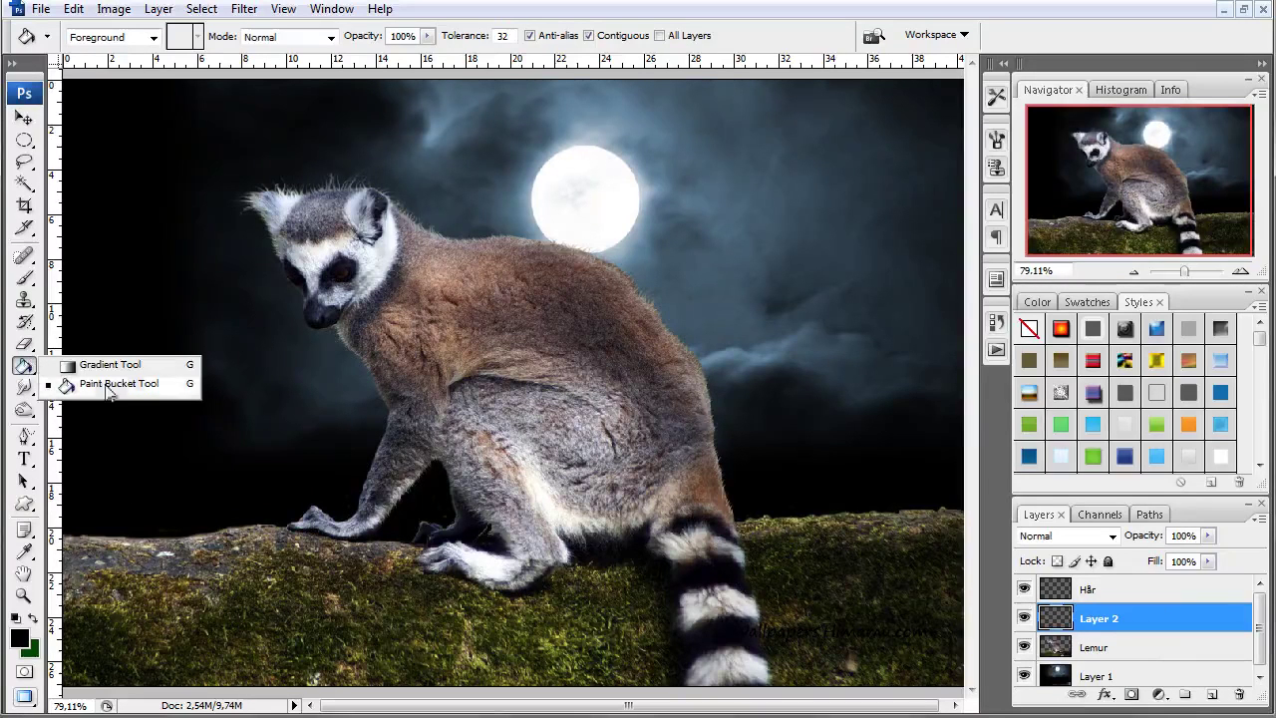
{"action": "left_click", "coordinate": [136, 370]}
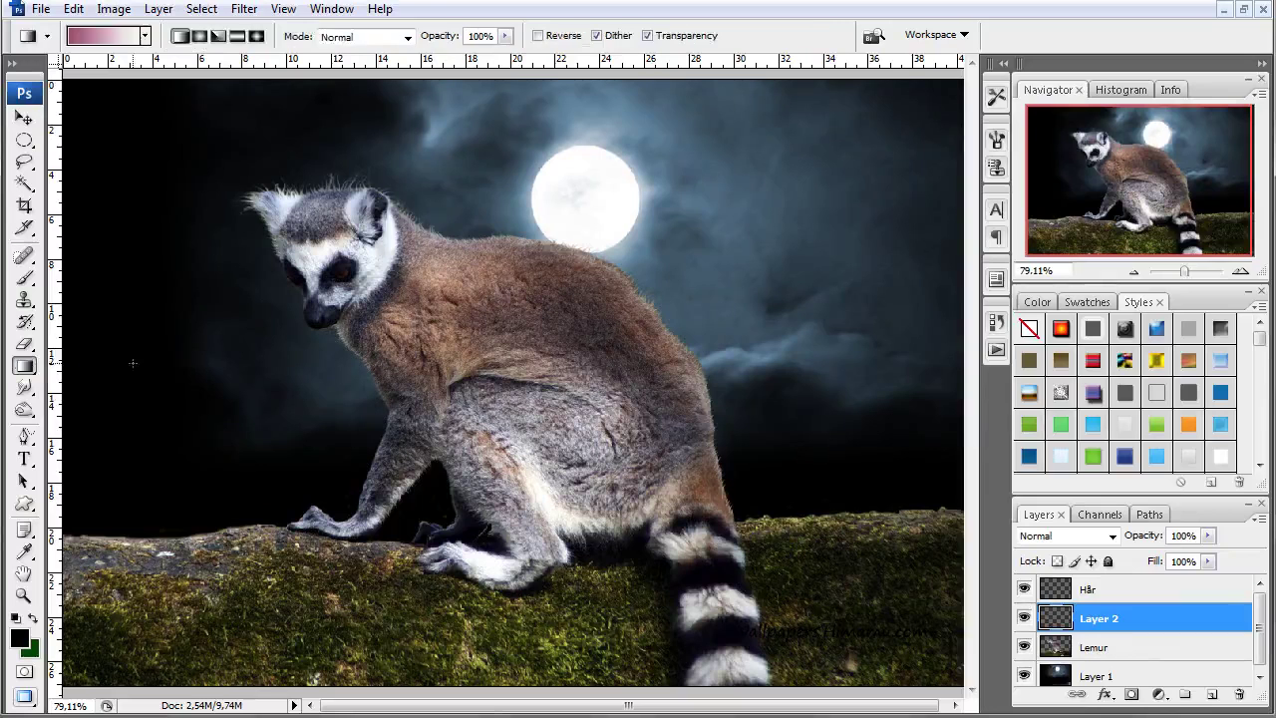
{"action": "left_click", "coordinate": [91, 37]}
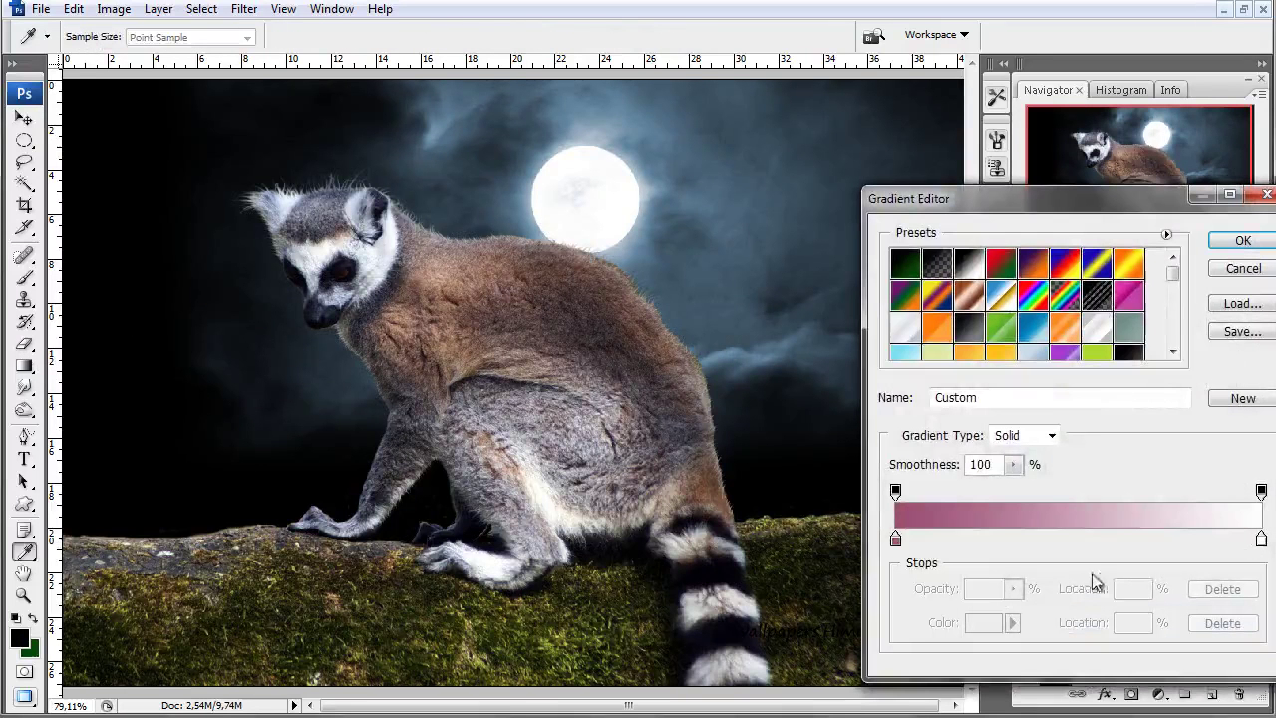
Set the gradient's left stop to dark blue-gray sampled from the sky, keeping the right stop white
{"action": "left_click", "coordinate": [895, 539]}
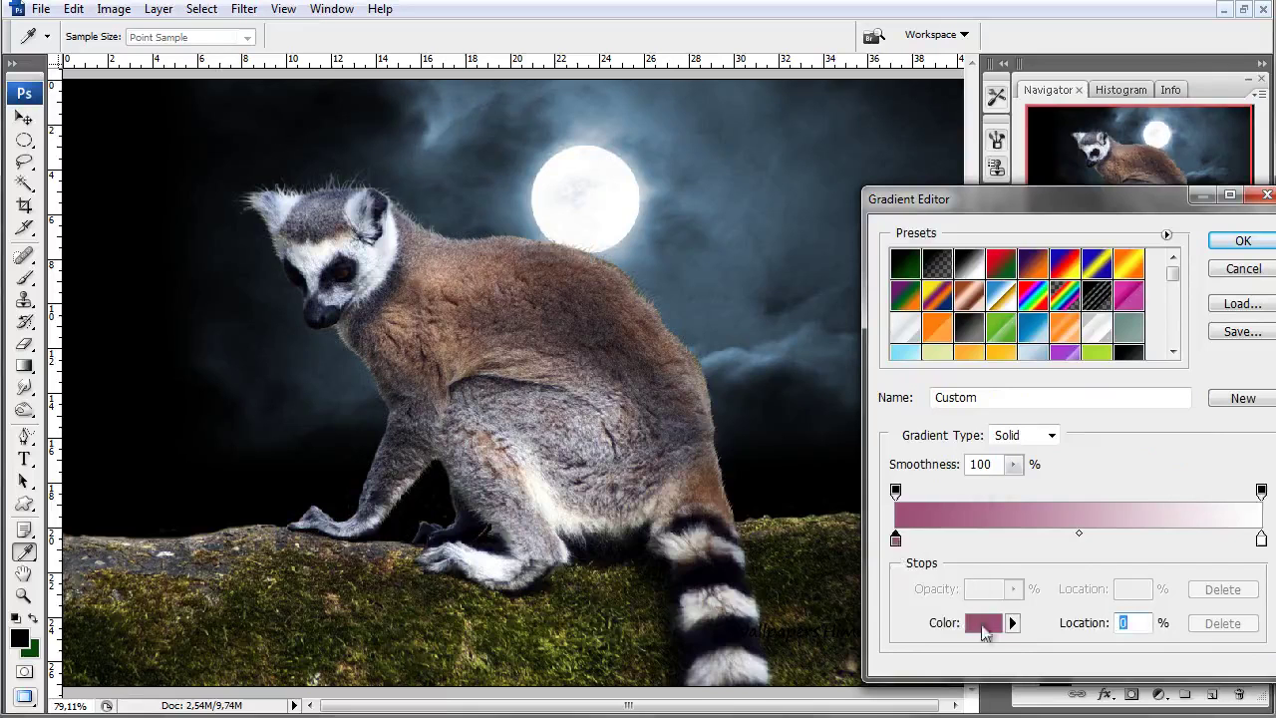
{"action": "left_click", "coordinate": [985, 622]}
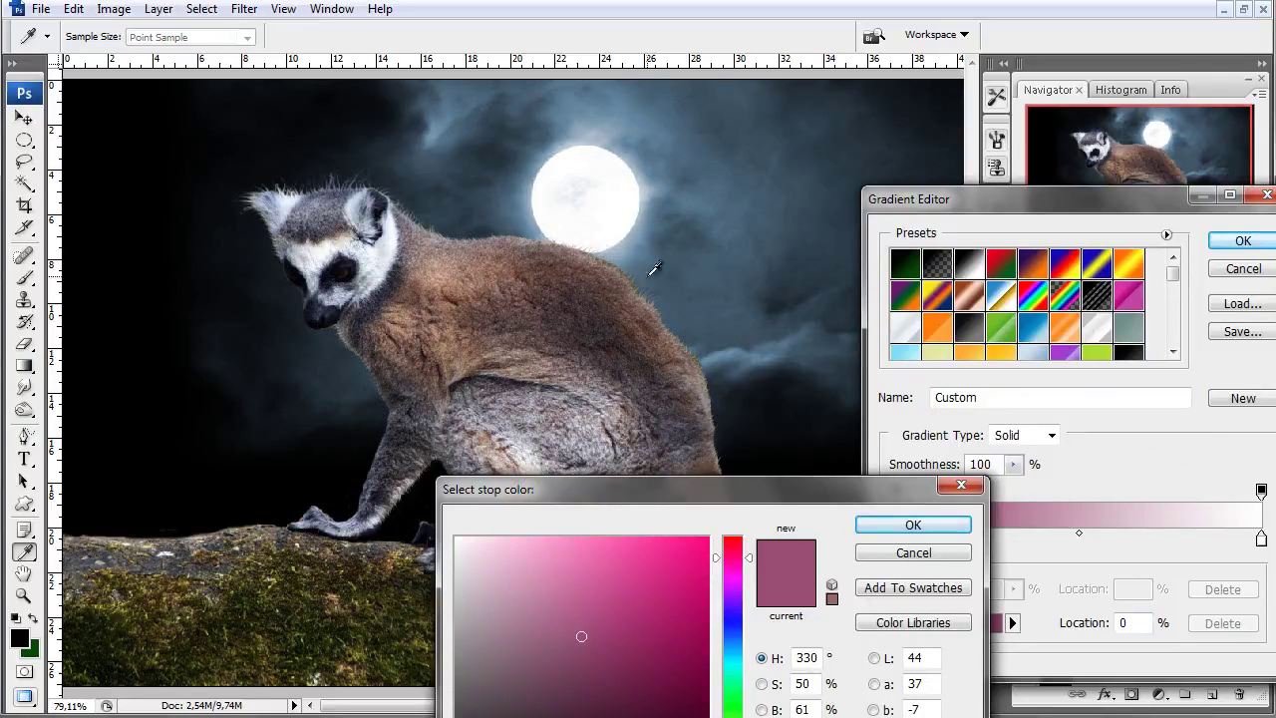
{"action": "left_click_drag", "start_coordinate": [657, 267], "coordinate": [722, 284]}
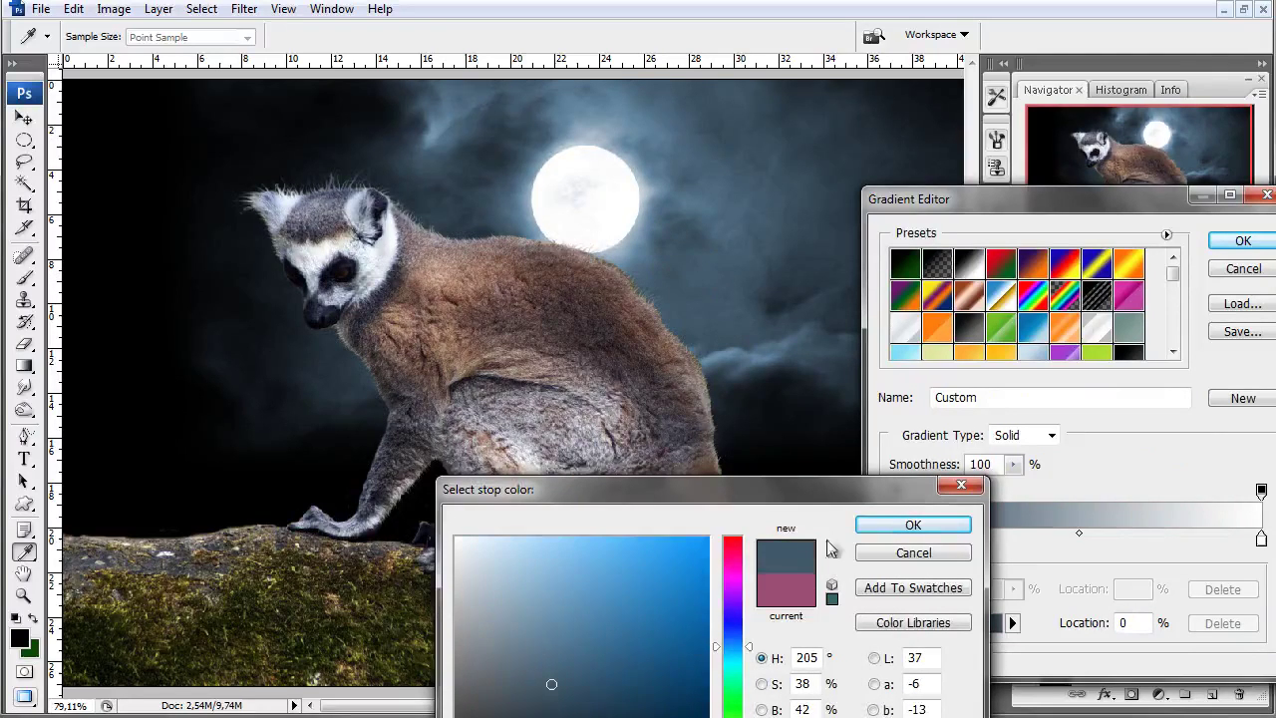
{"action": "left_click", "coordinate": [911, 524]}
{"action": "left_click", "coordinate": [1261, 541]}
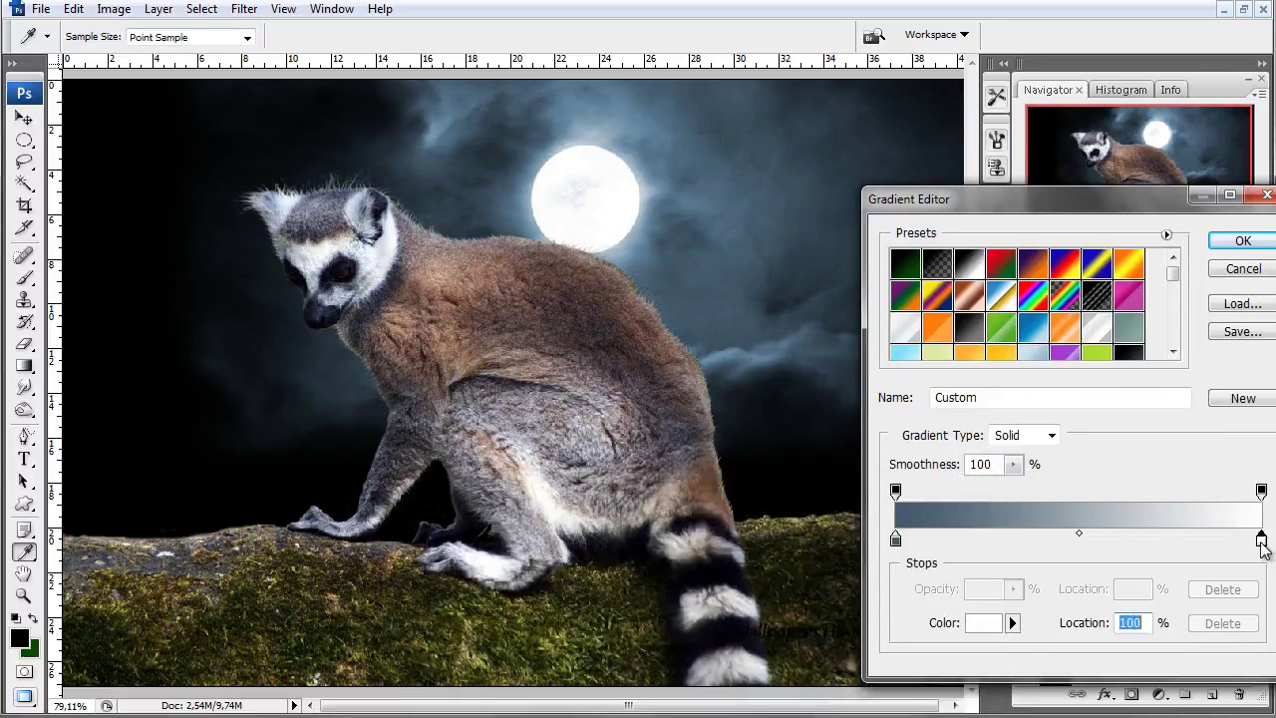
{"action": "left_click", "coordinate": [992, 623]}
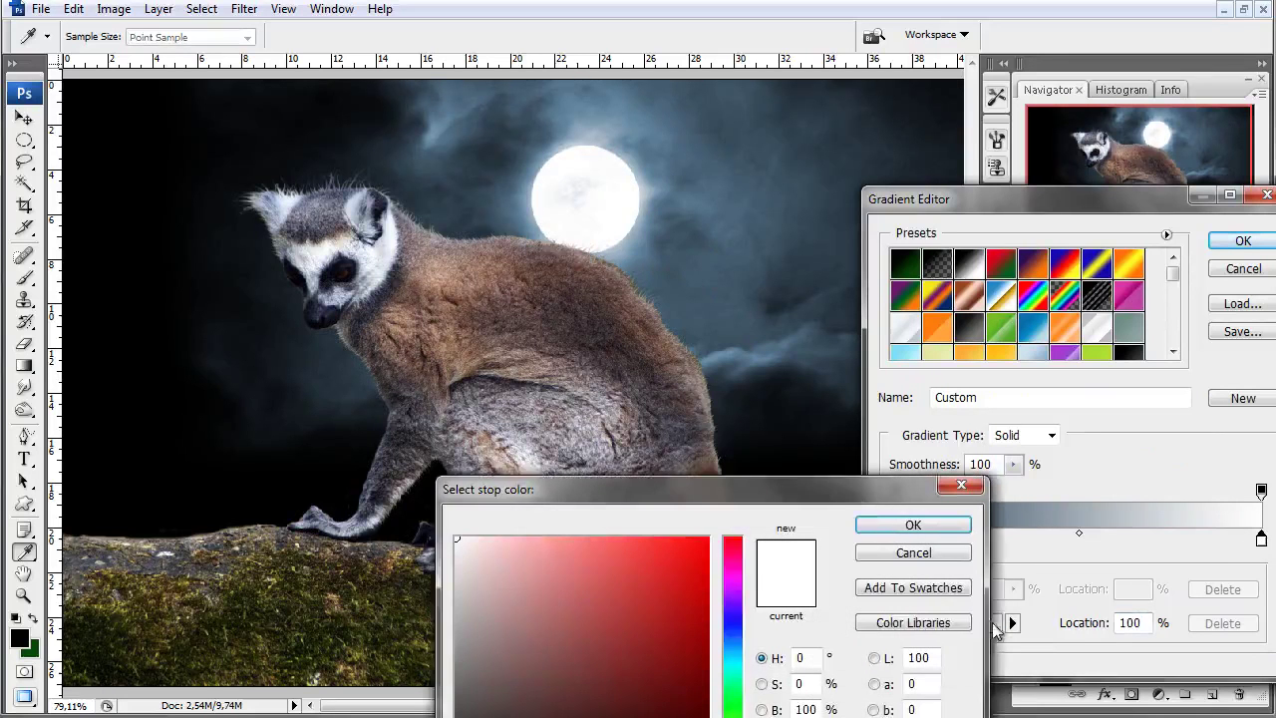
{"action": "left_click_drag", "start_coordinate": [814, 489], "coordinate": [764, 196]}
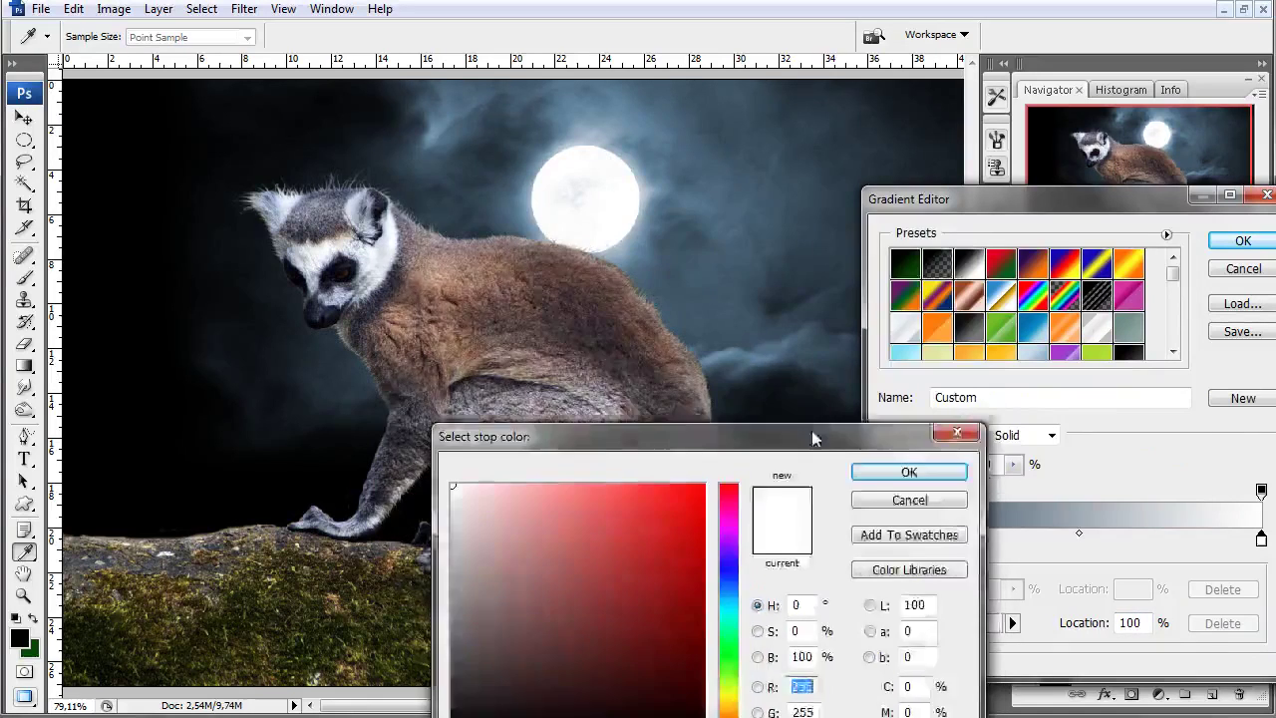
{"action": "left_click", "coordinate": [859, 258]}
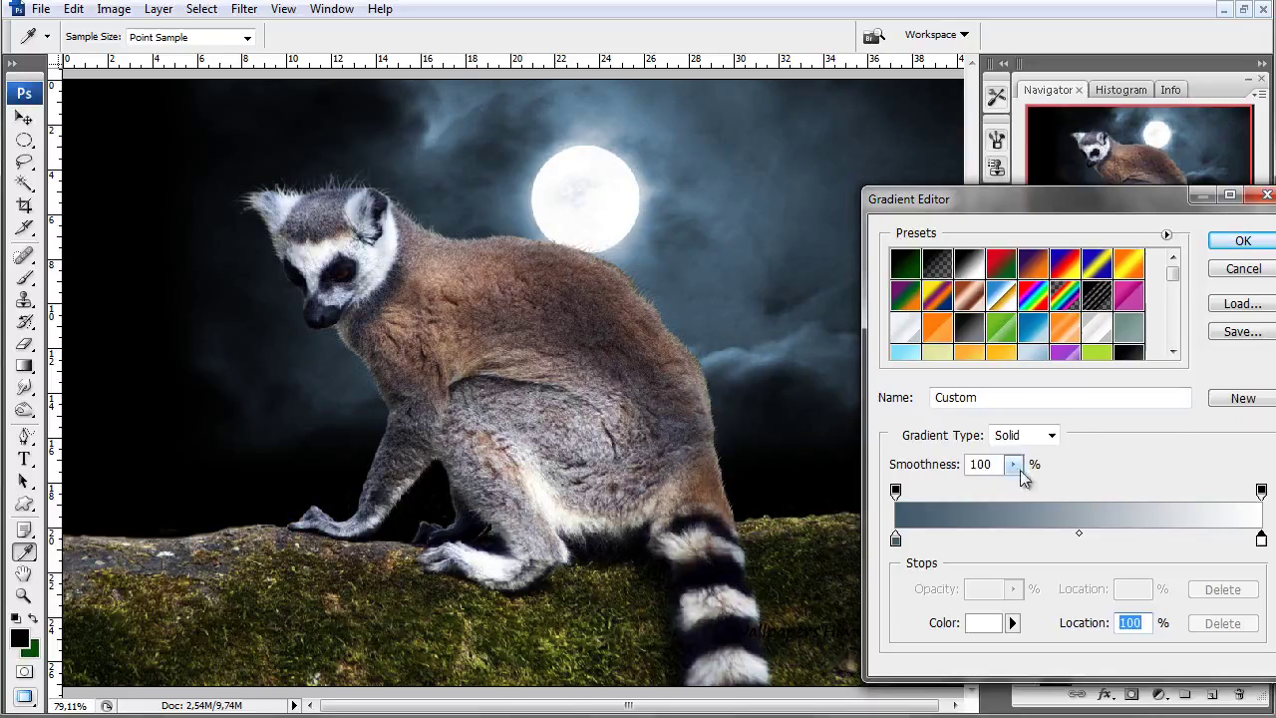
{"action": "left_click", "coordinate": [1048, 436]}
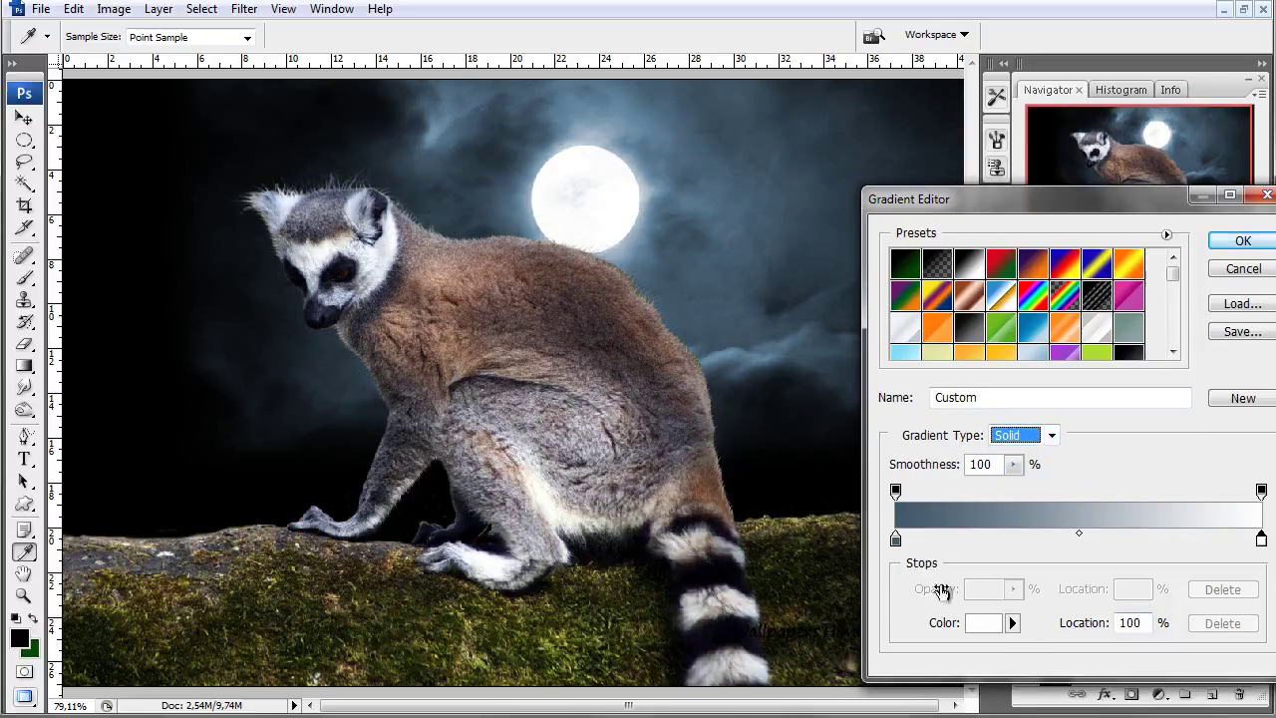
Set the gradient's right opacity stop to 0% and confirm the fading gradient
{"action": "left_click", "coordinate": [1261, 490]}
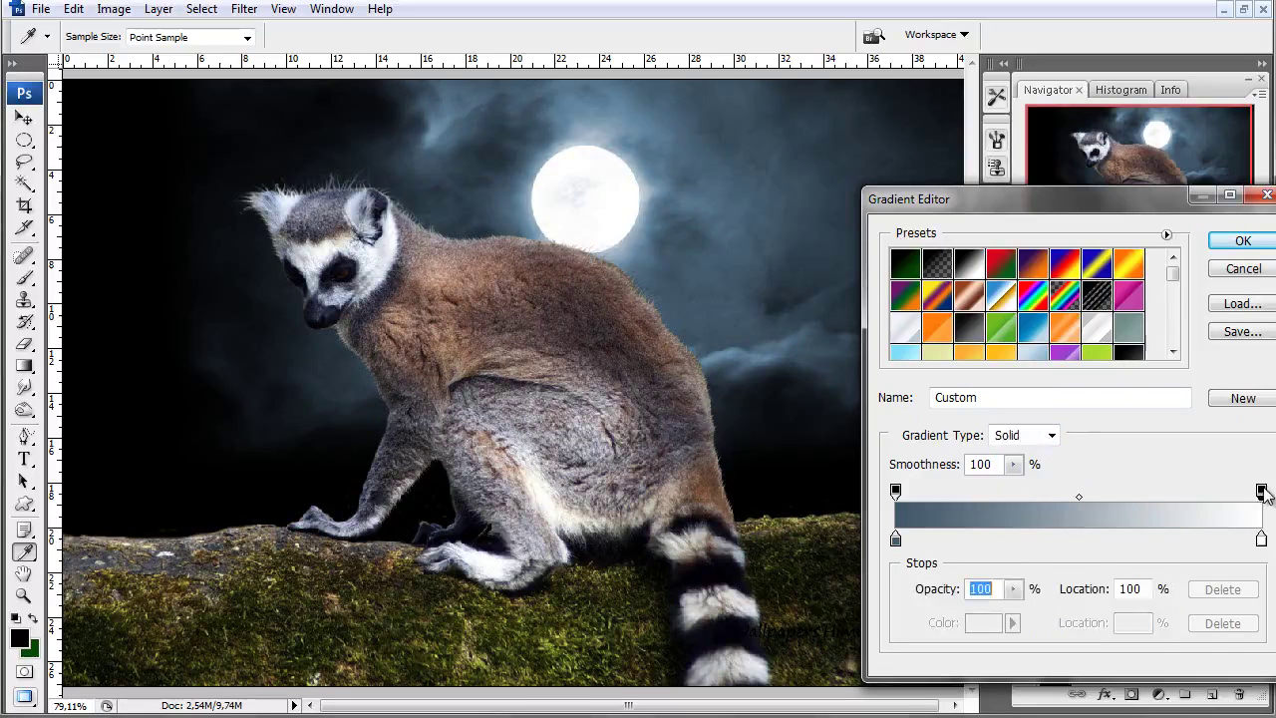
{"action": "left_click", "coordinate": [1013, 588]}
{"action": "left_click_drag", "start_coordinate": [1010, 611], "coordinate": [900, 622]}
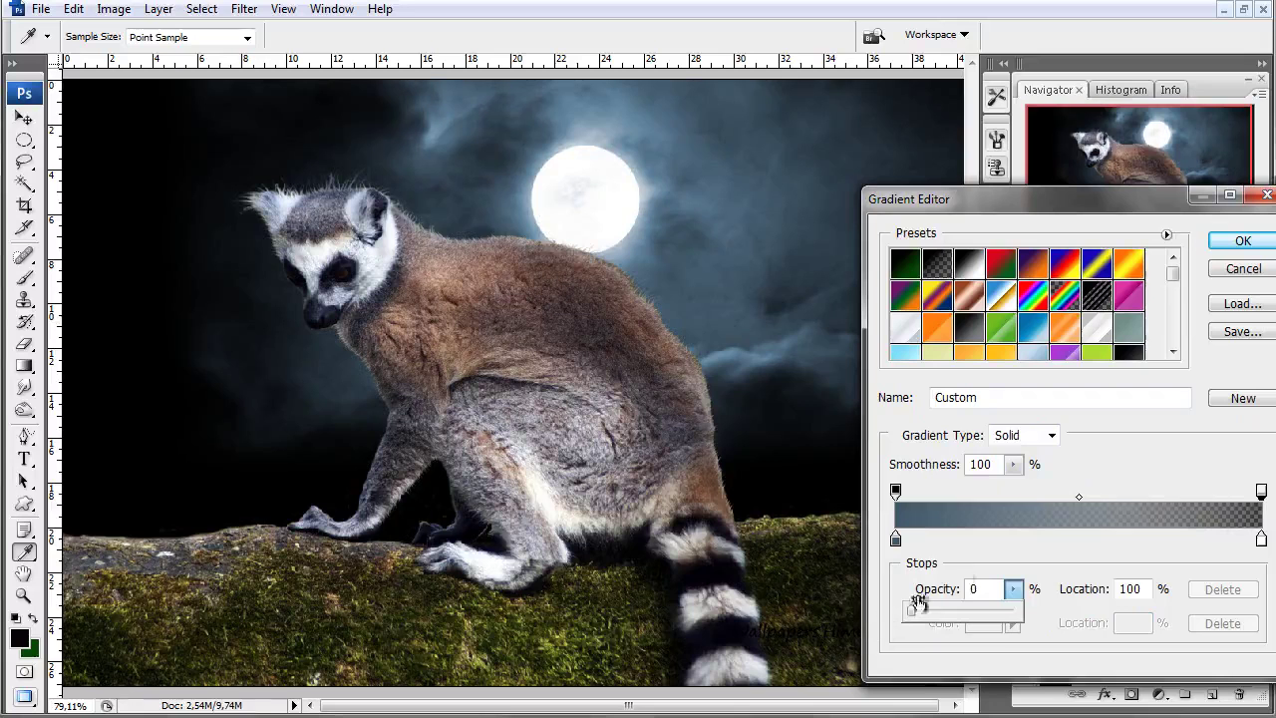
{"action": "left_click", "coordinate": [1261, 493]}
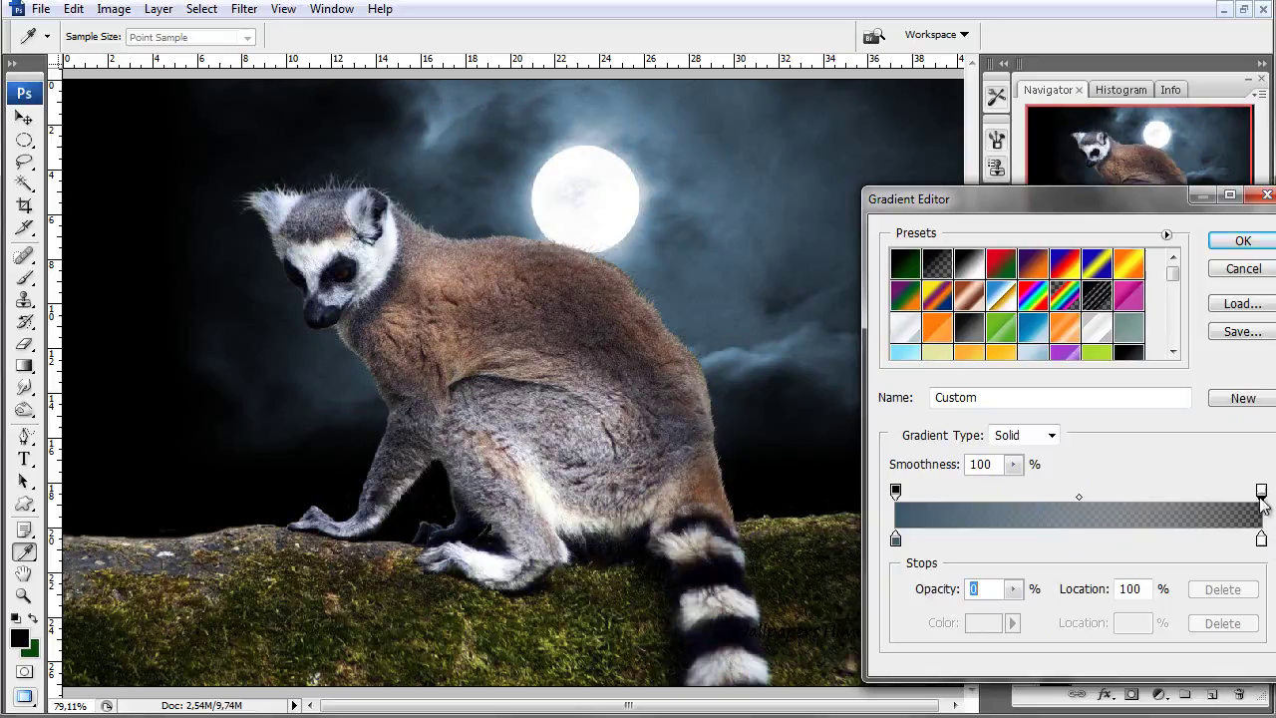
{"action": "left_click", "coordinate": [1013, 588]}
{"action": "left_click_drag", "start_coordinate": [1015, 612], "coordinate": [1145, 612]}
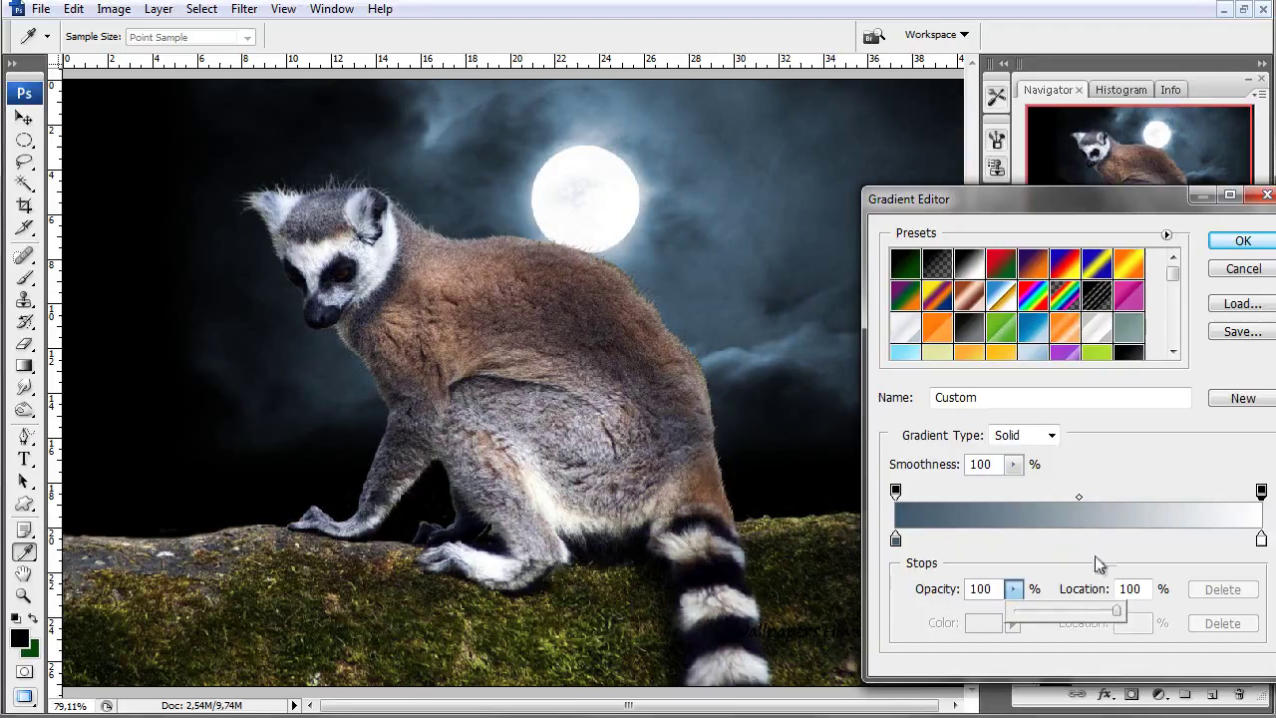
{"action": "left_click_drag", "start_coordinate": [1117, 616], "coordinate": [936, 615]}
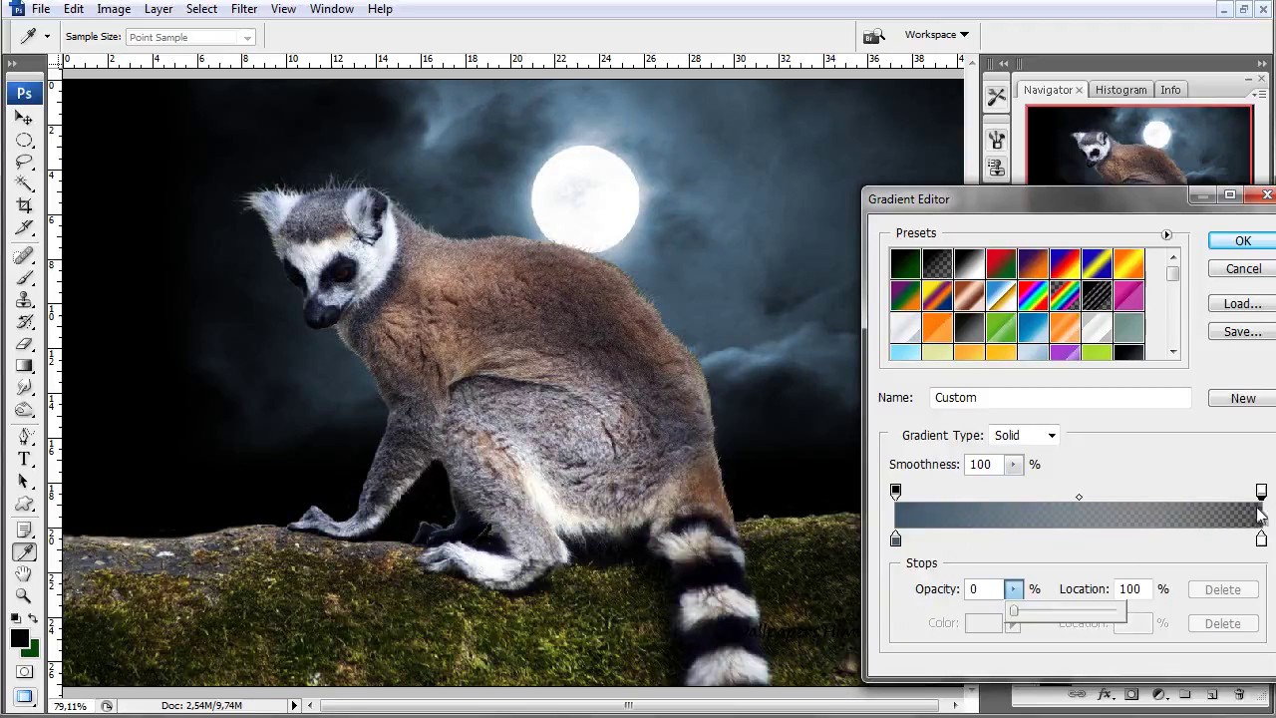
{"action": "left_click", "coordinate": [1244, 243]}
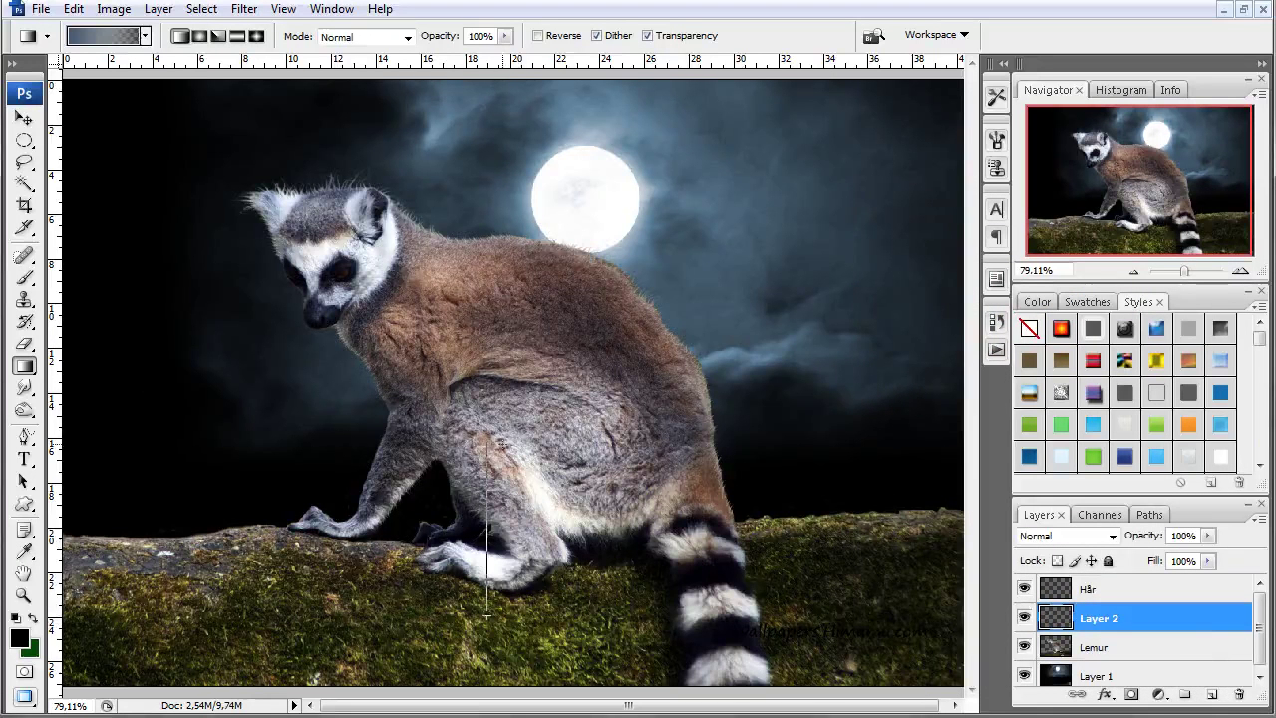
Draw the vertical slate-blue fading gradient over the lower image on Layer 2
{"action": "left_click_drag", "start_coordinate": [511, 260], "coordinate": [511, 261]}
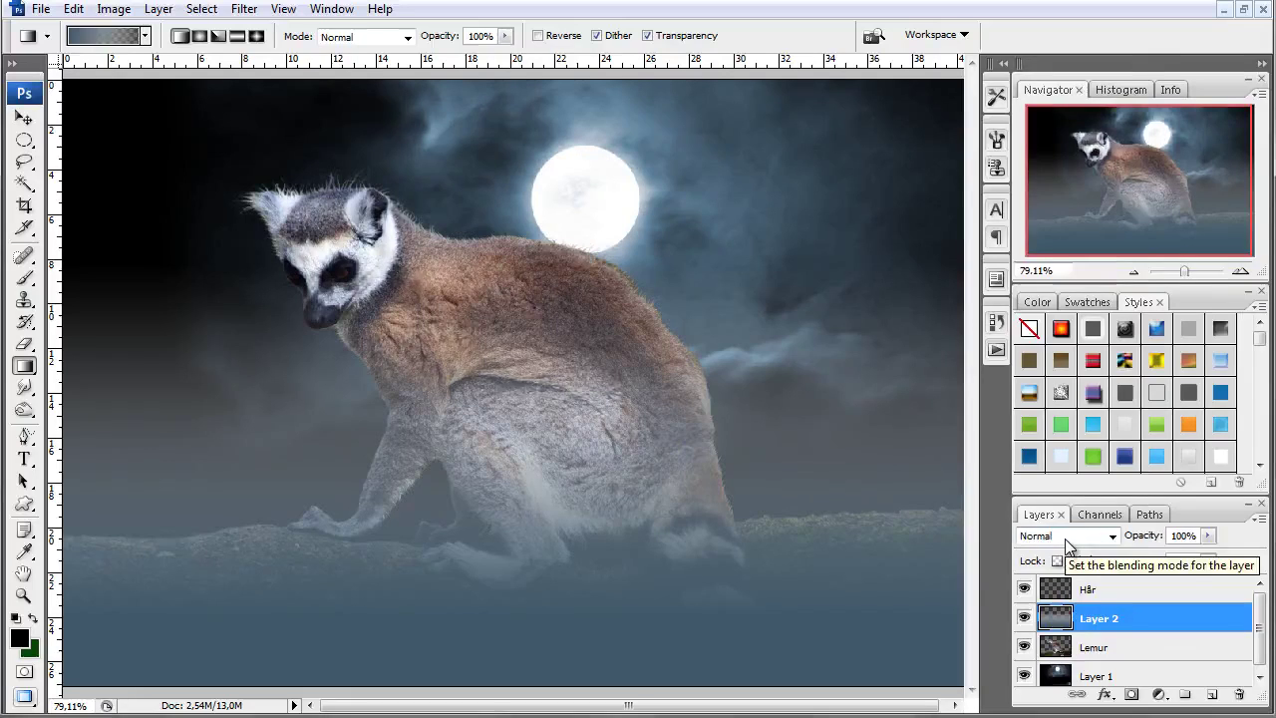
{"action": "left_click", "coordinate": [1065, 535]}
Try several blend modes on Layer 2 and settle on Soft Light
{"action": "key", "text": "Down"}
{"action": "key", "text": "Return"}
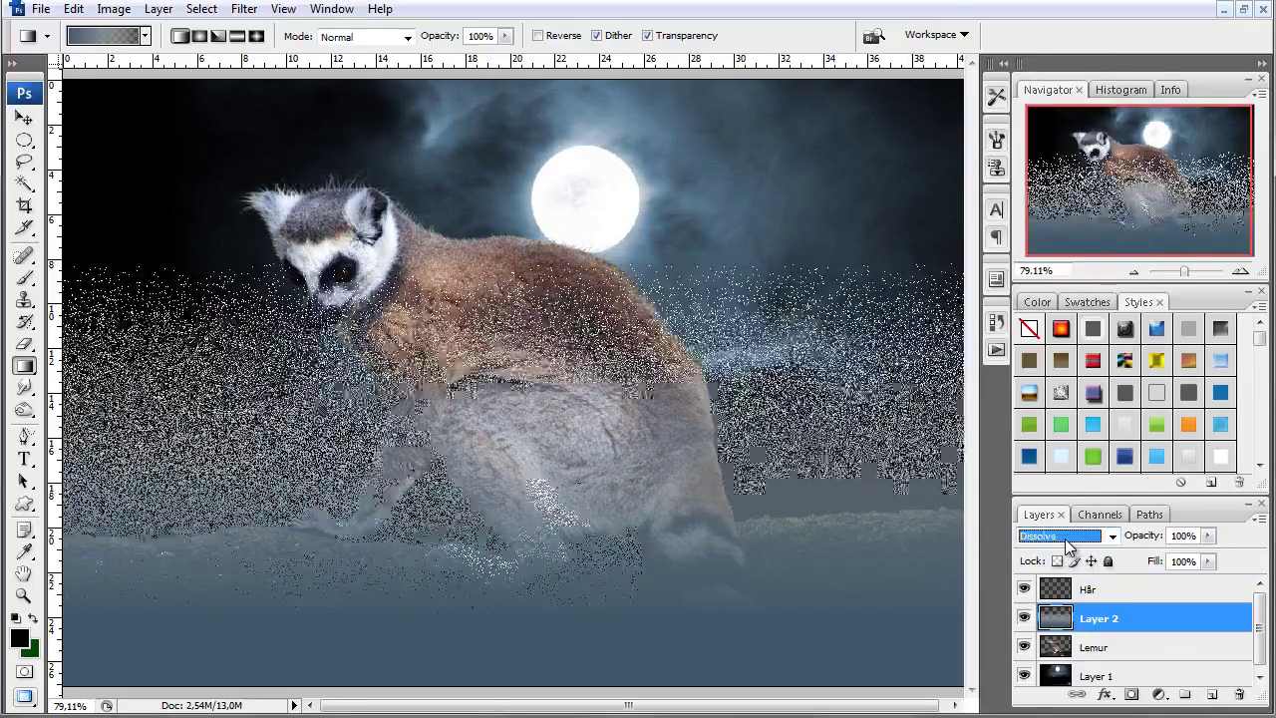
{"action": "key", "text": "Down"}
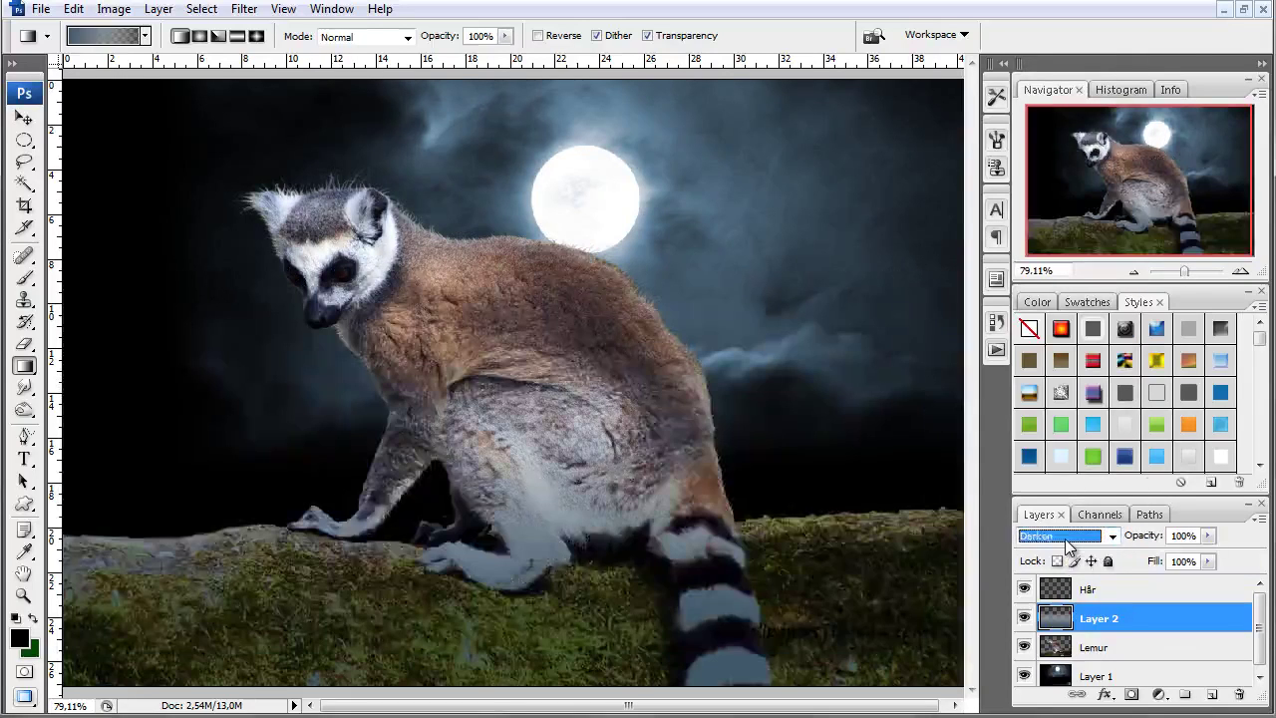
{"action": "key", "text": "Down"}
{"action": "key", "text": "Down"}
{"action": "key", "text": "Down"}
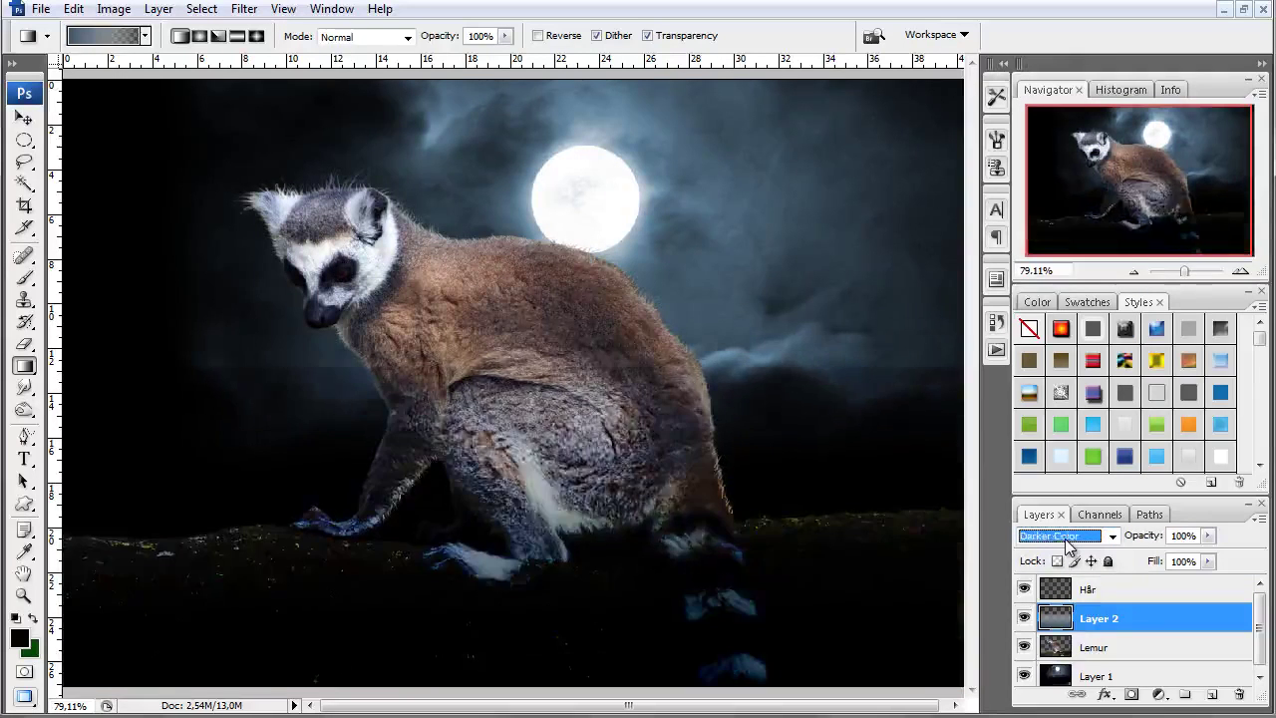
{"action": "key", "text": "Down"}
{"action": "key", "text": "Down"}
{"action": "key", "text": "Down"}
{"action": "key", "text": "Down"}
{"action": "key", "text": "Down"}
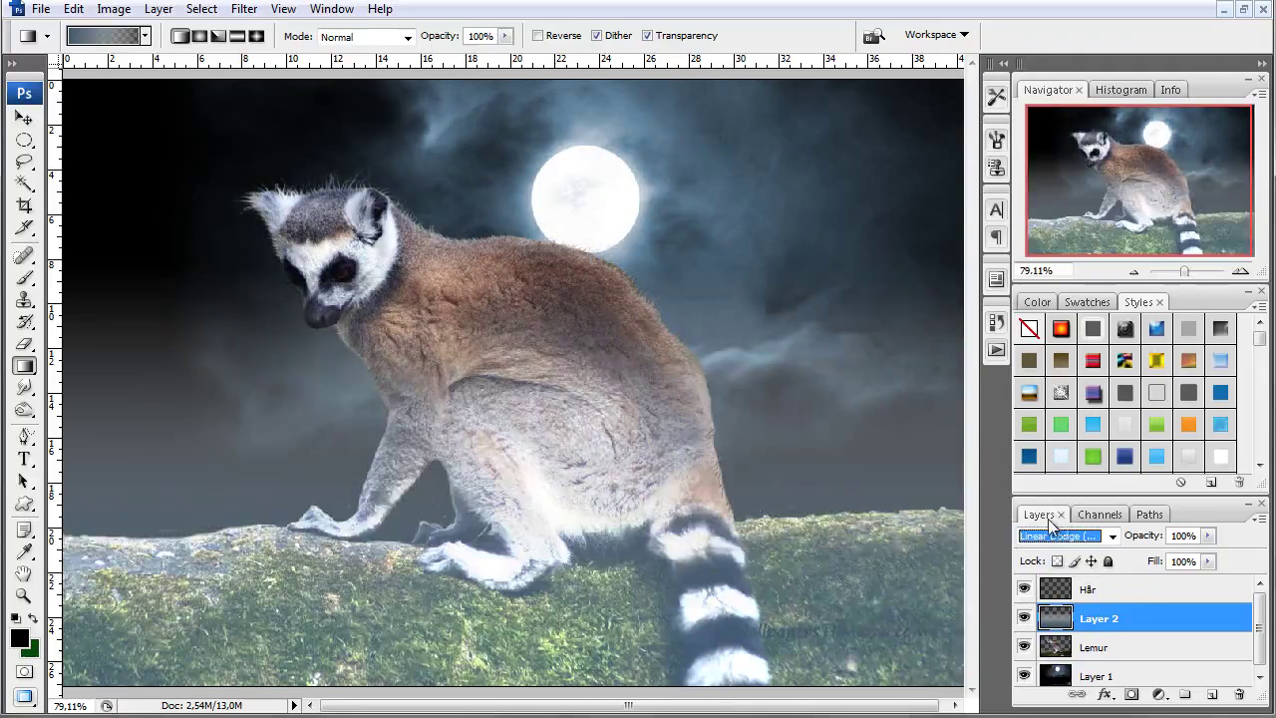
{"action": "key", "text": "Down"}
{"action": "key", "text": "Down"}
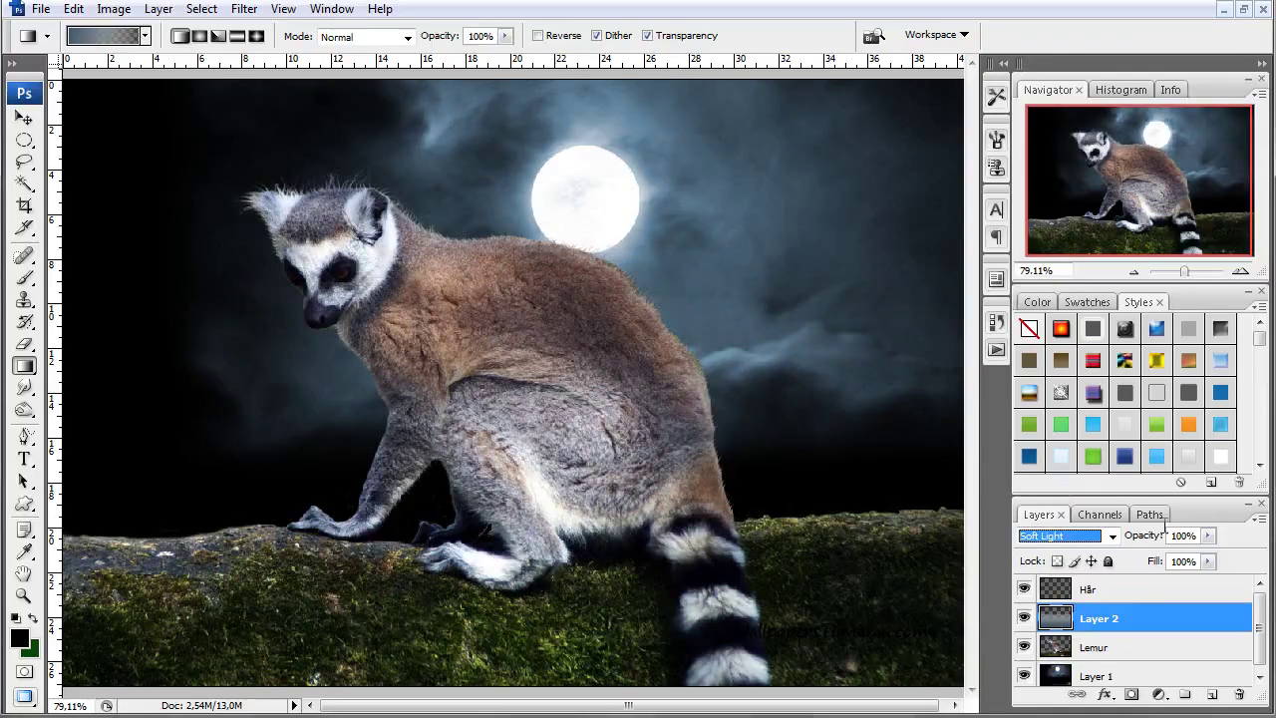
{"action": "left_click", "coordinate": [1025, 618]}
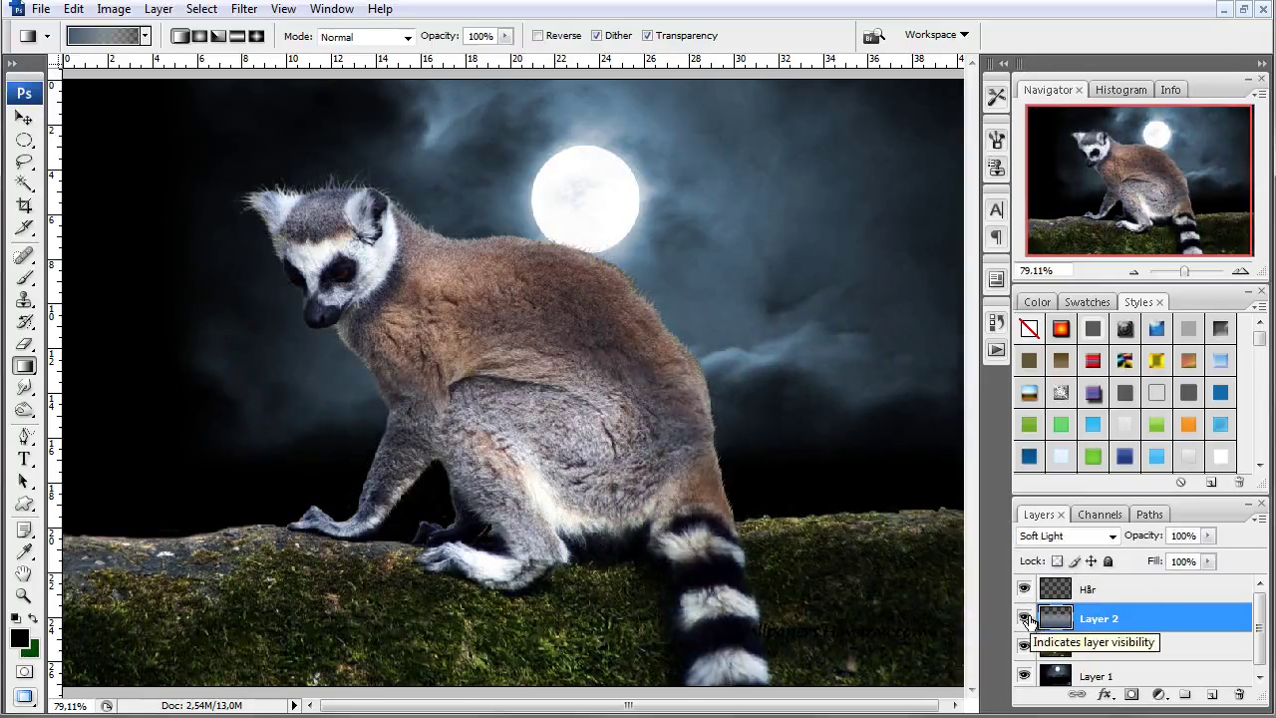
{"action": "left_click", "coordinate": [1025, 618]}
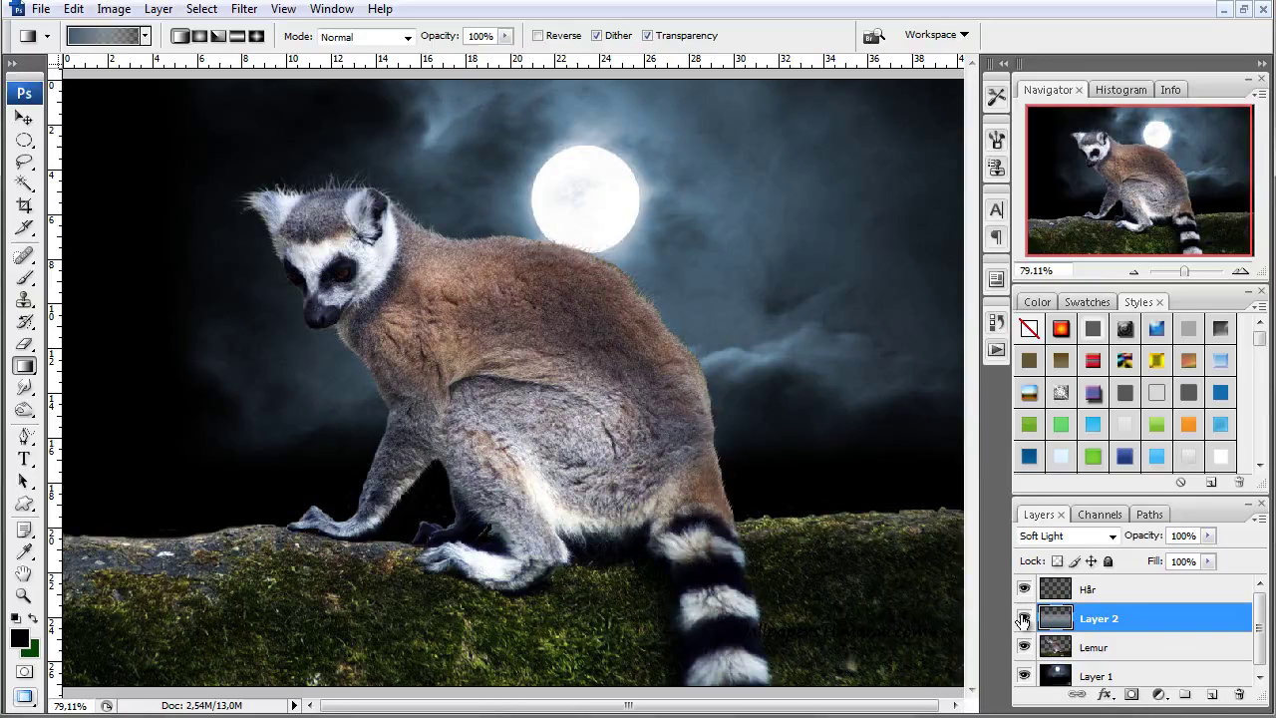
{"action": "left_click", "coordinate": [1023, 619]}
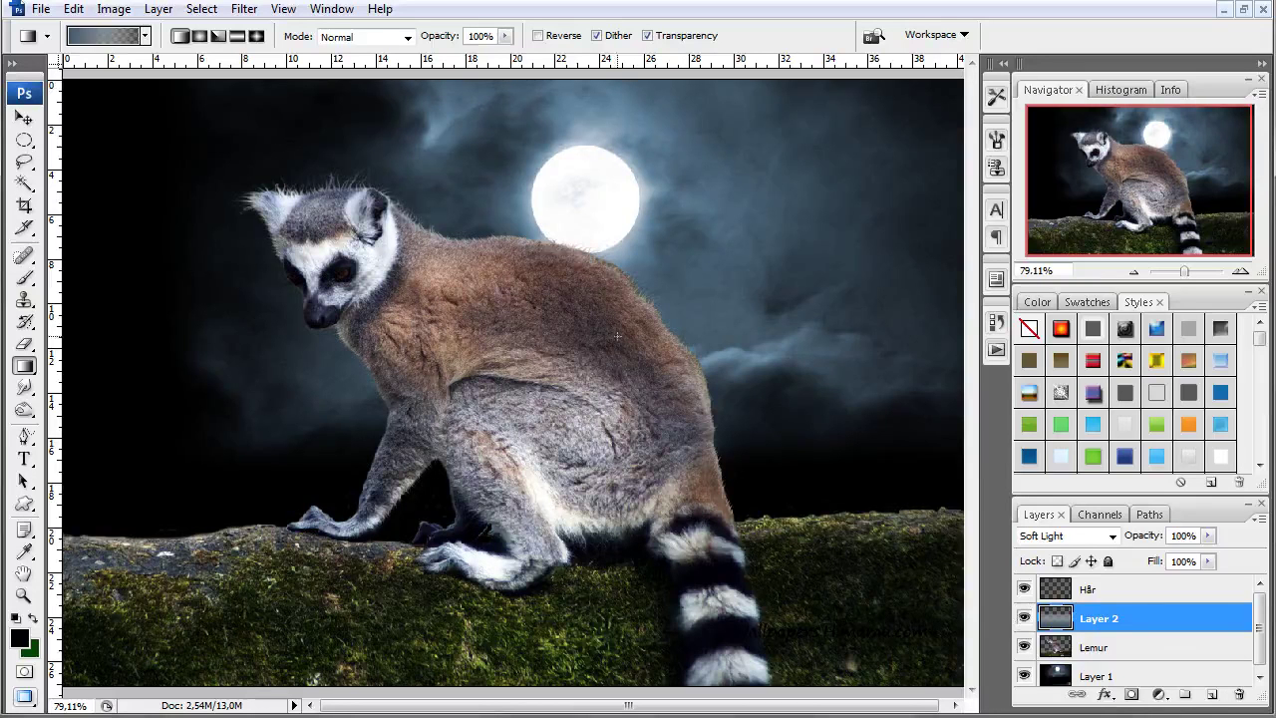